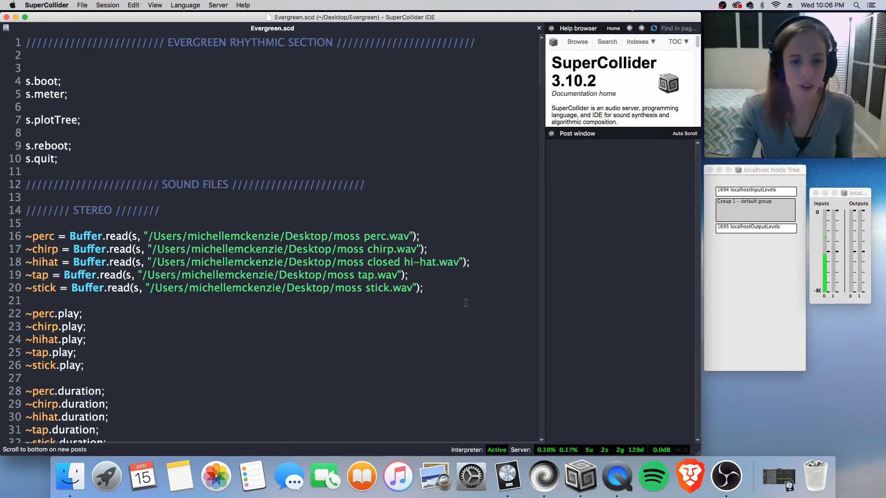
- Evaluate the five stereo Buffer.read lines to load the moss perc, chirp, closed hi-hat, tap and stick WAV files
left_click(434, 236)
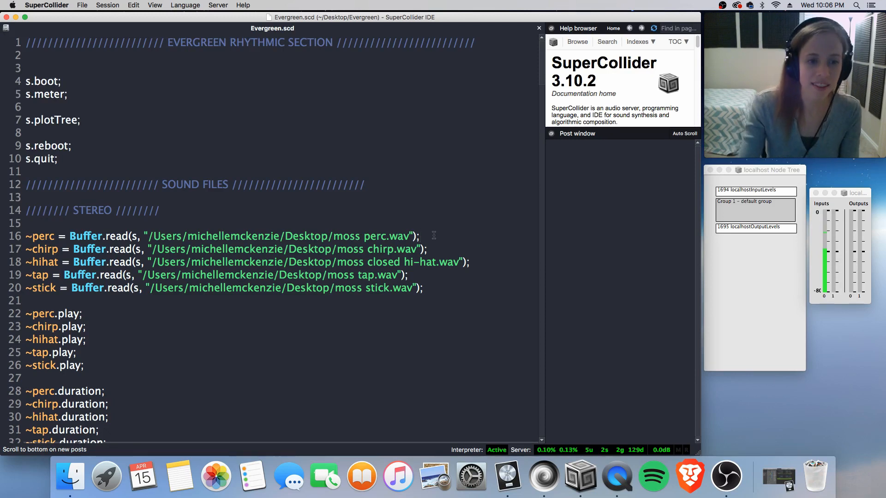
key("shift+Return")
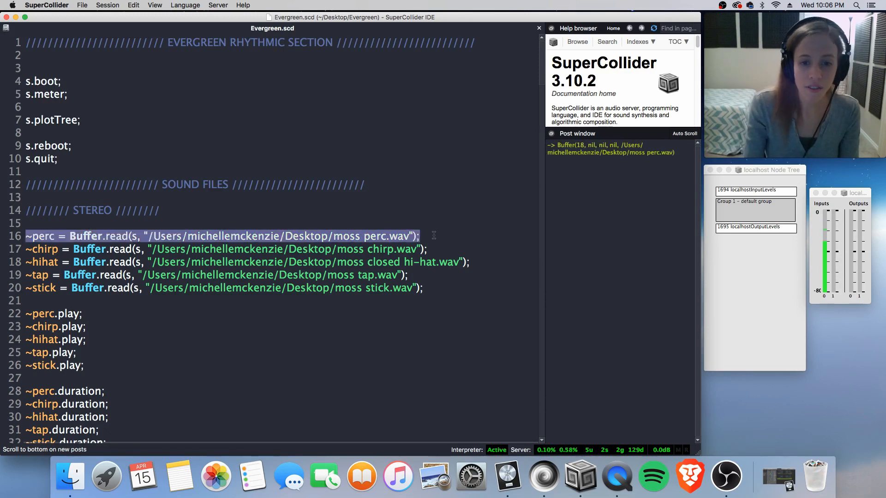
key("Down")
key("shift+Return")
key("Down")
key("shift+Return")
key("Down")
key("shift+Return")
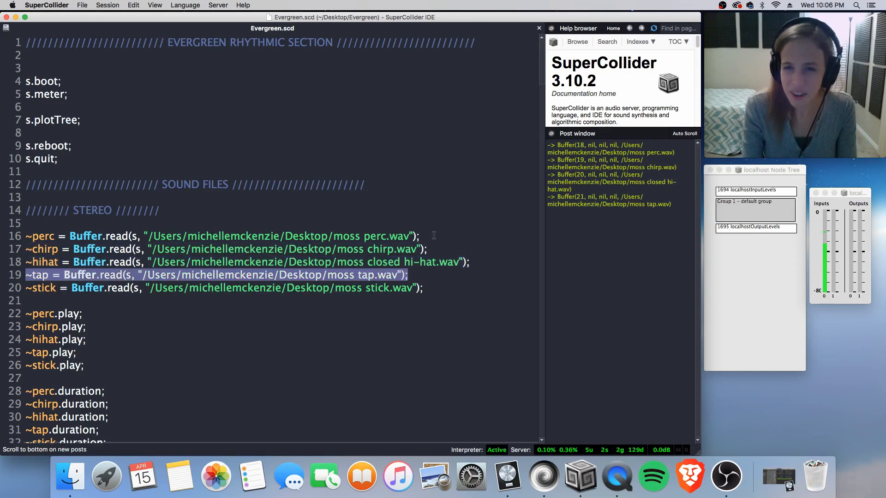
key("Down")
key("shift+Return")
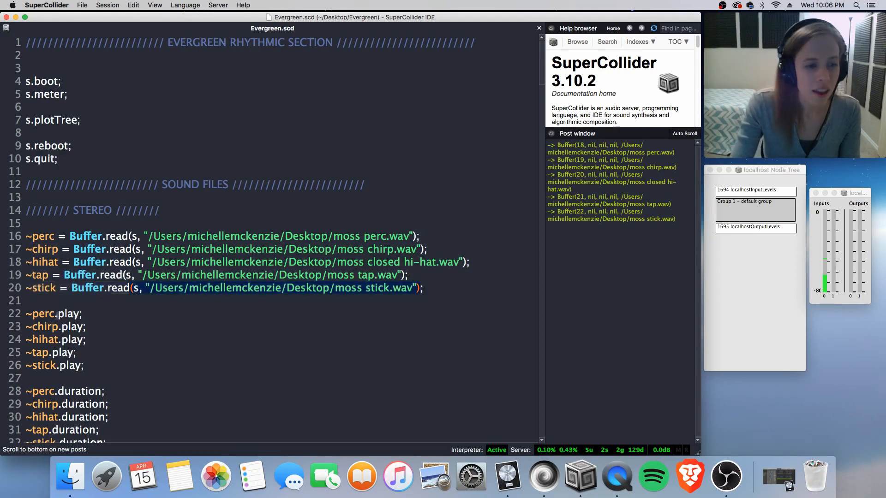
- Play the five stereo buffers one after another, from ~perc to ~stick, to audition the samples
left_click(95, 314)
scroll(381, 384, "down", 4)
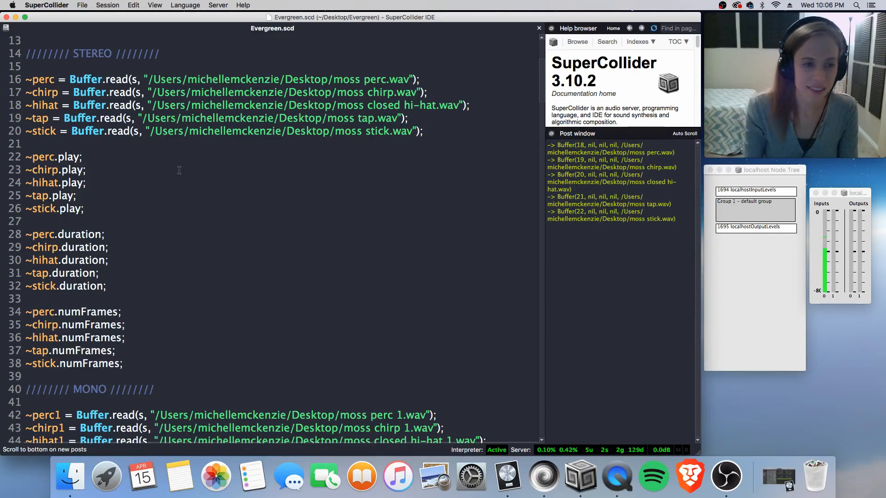
key("shift+Return")
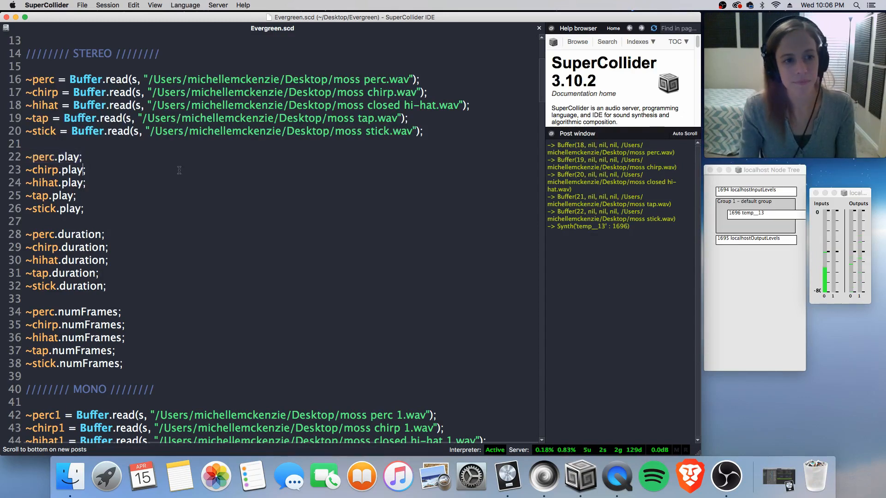
key("shift+Return")
key("shift+Return")
key("shift+Return")
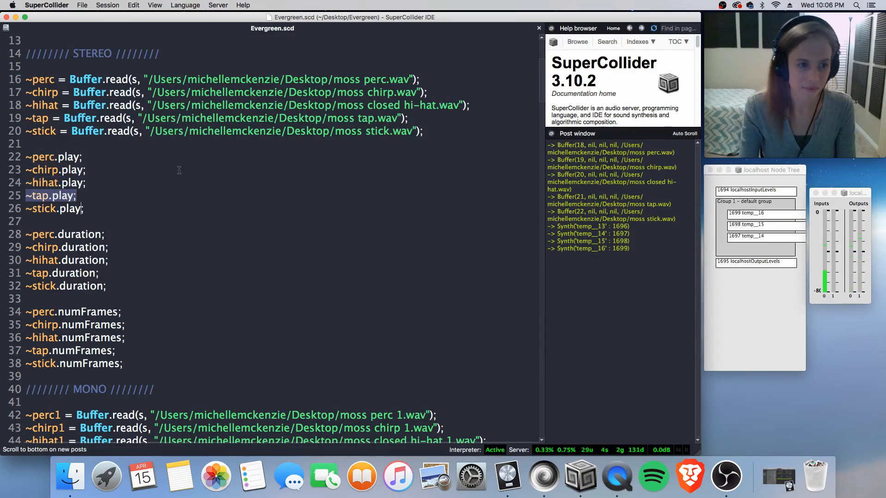
key("shift+Return")
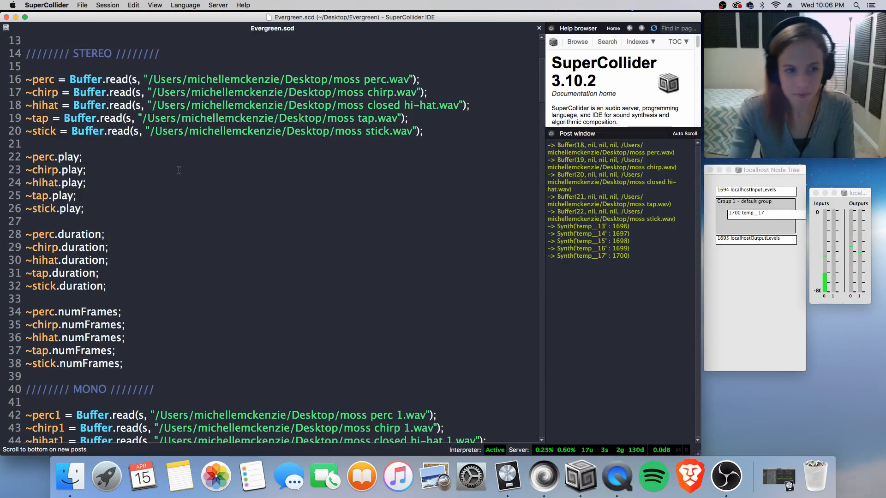
- Evaluate the duration lines of all five stereo buffers, from ~perc to ~stick
scroll(212, 268, "down", 3)
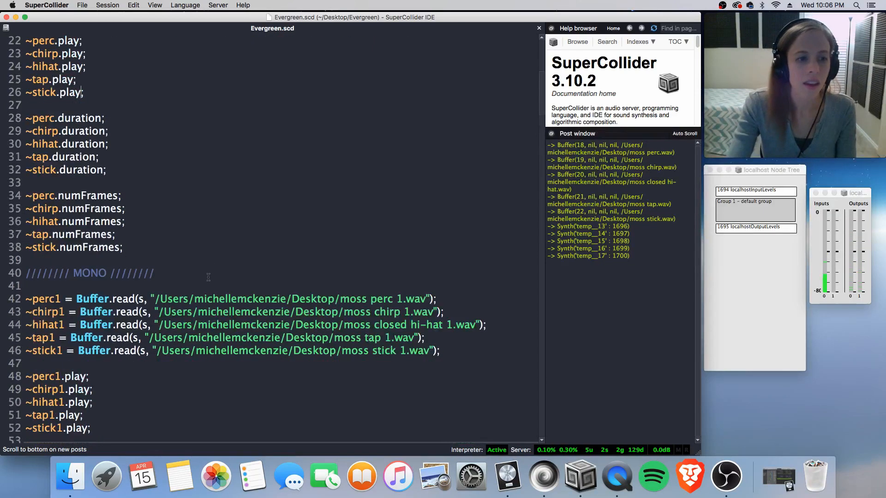
scroll(208, 276, "up", 2)
left_click(131, 196)
key("shift+Return")
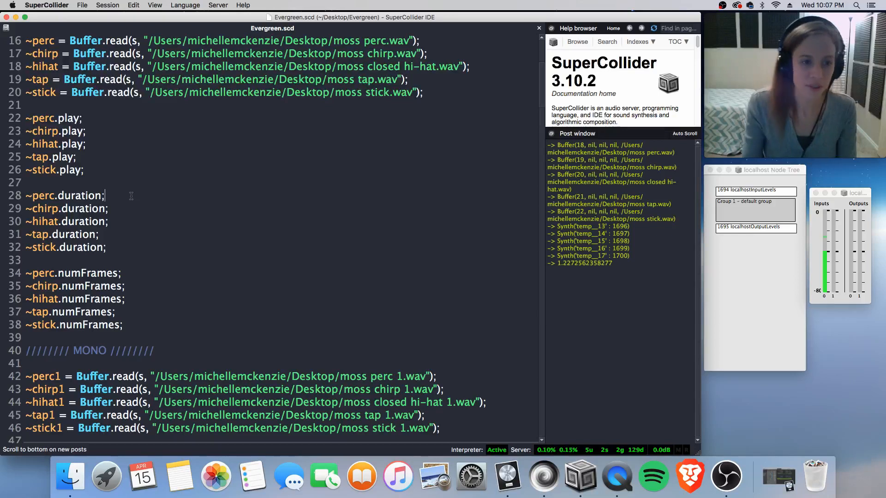
key("Down")
key("shift+Return")
key("Down")
key("shift+Return")
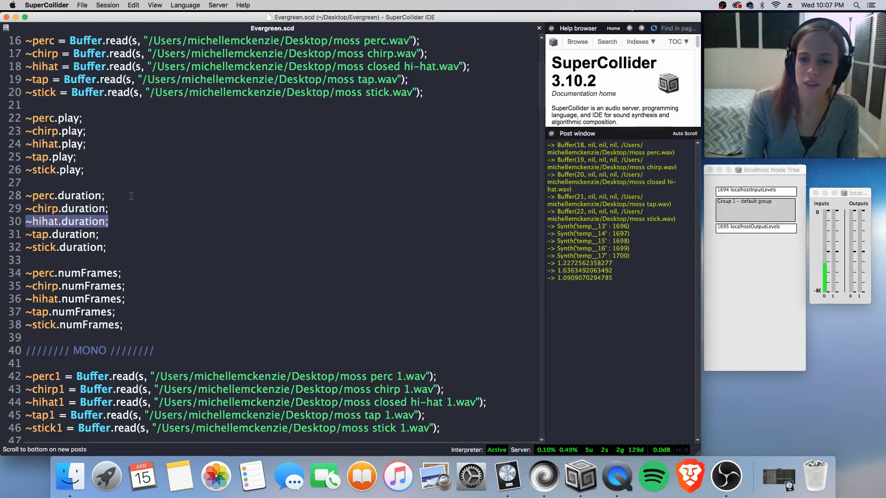
key("Down")
key("shift+Return")
key("Down")
key("shift+Return")
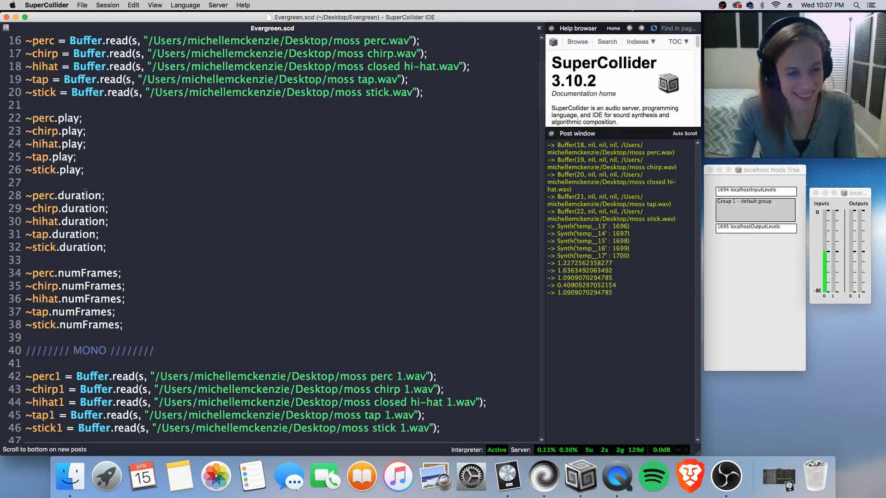
- Evaluate the five mono Buffer.read lines to load the moss perc 1, chirp 1, closed hi-hat 1, tap 1 and stick 1 WAV files
scroll(240, 324, "down", 3)
scroll(240, 324, "down", 5)
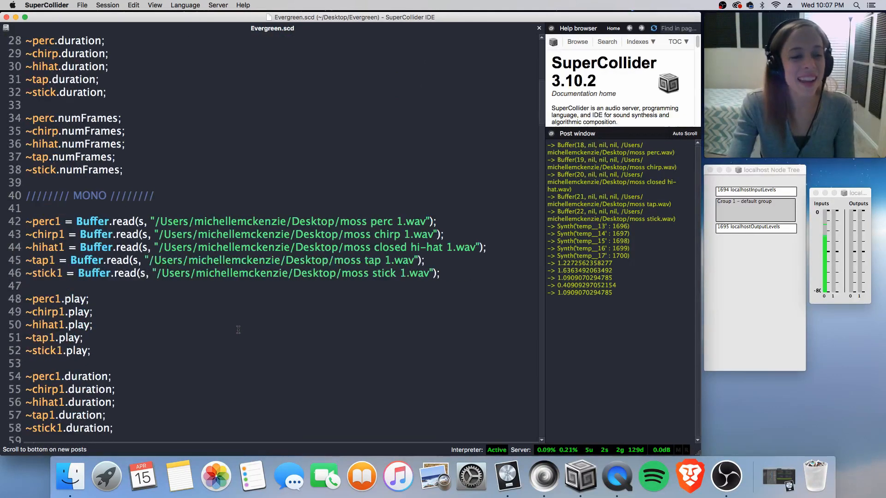
scroll(41, 171, "up", 1)
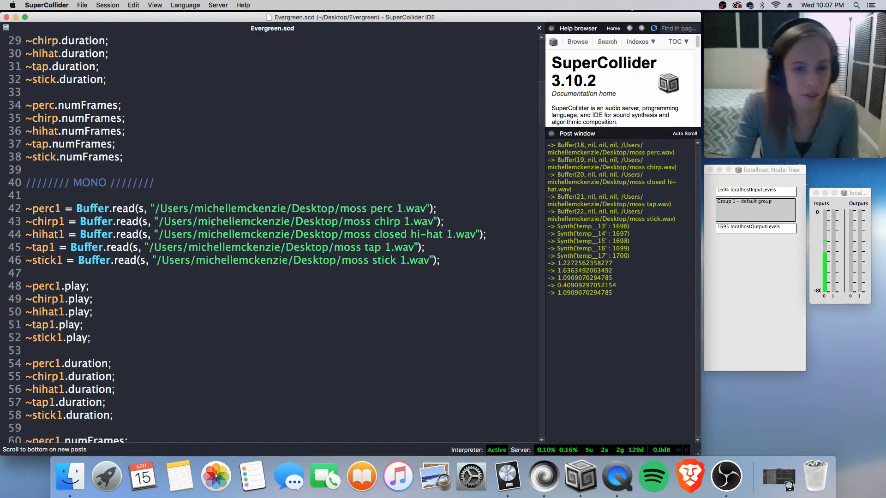
left_click_drag(403, 209, 355, 209)
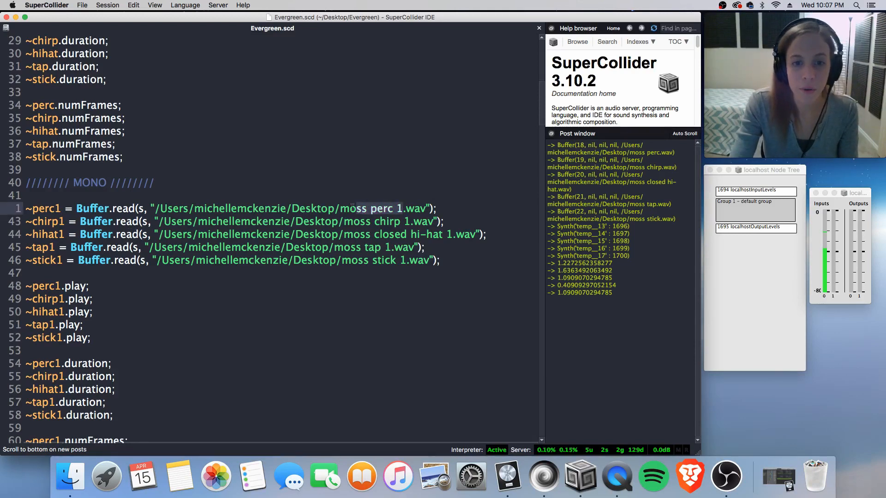
left_click(447, 209)
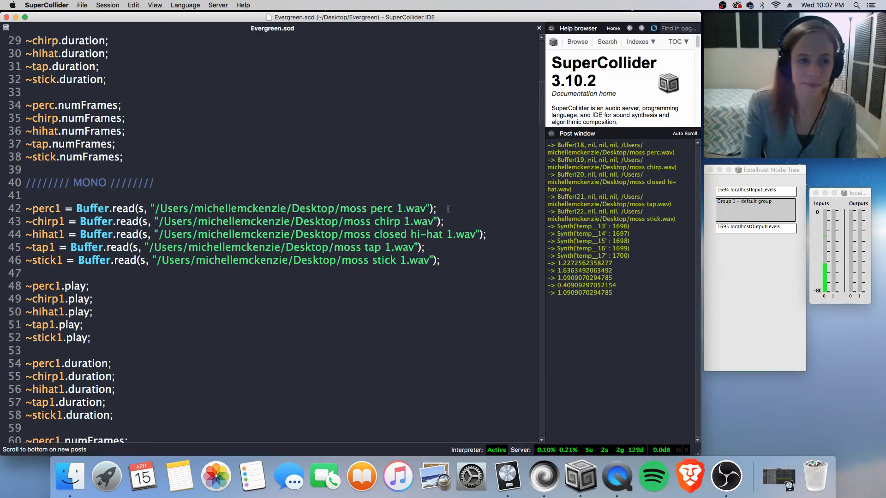
key("shift+Return")
key("shift+Return")
key("shift+Return")
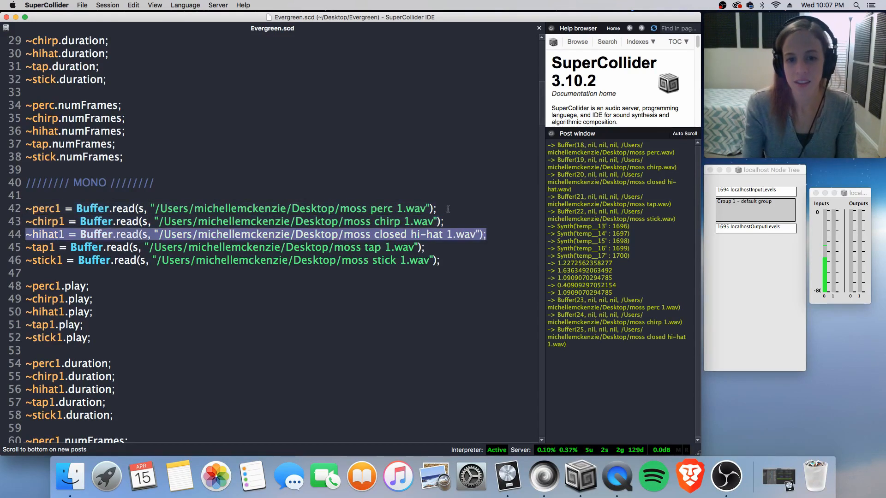
key("shift+Return")
key("shift+Return")
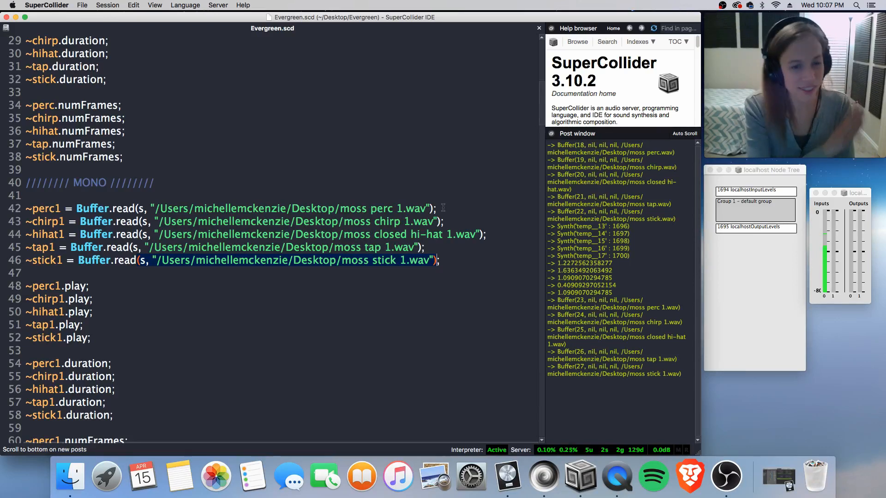
- Play the five mono buffers one after another, from ~perc1 to ~stick1, to audition the samples
left_click(112, 286)
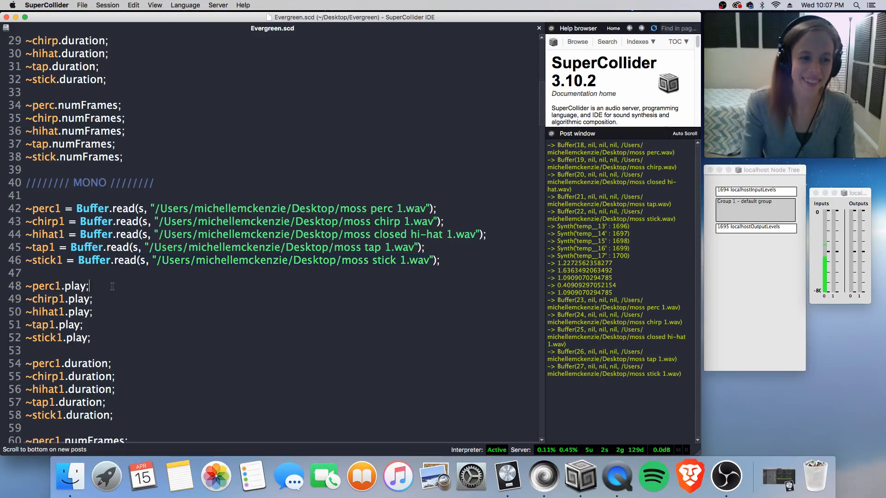
key("shift+Return")
key("Down")
key("shift+Return")
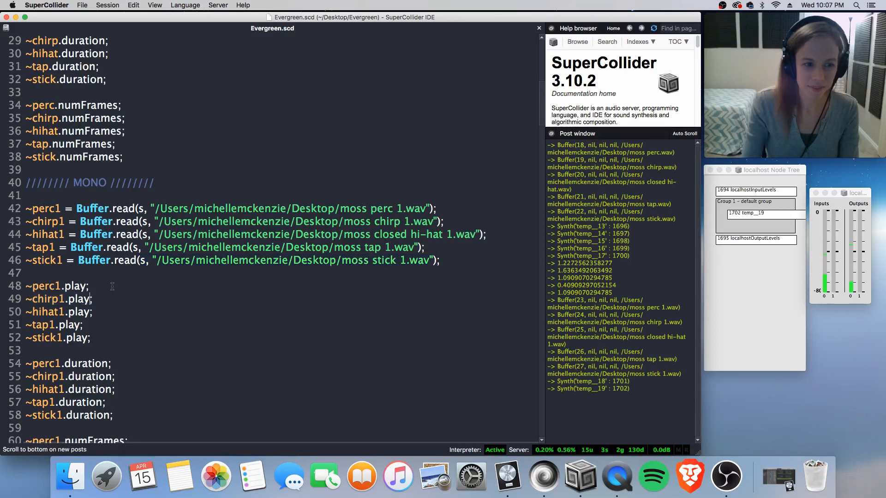
key("shift+Return")
key("Down")
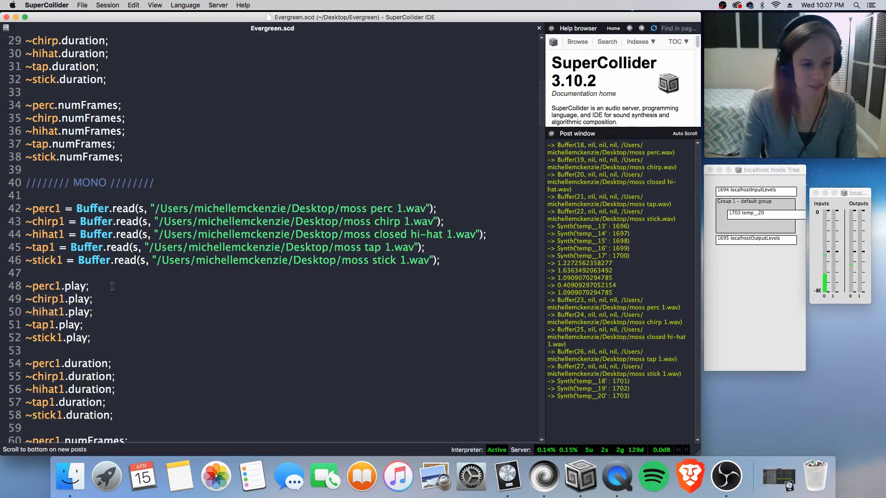
key("shift+Return")
key("Down")
key("shift+Return")
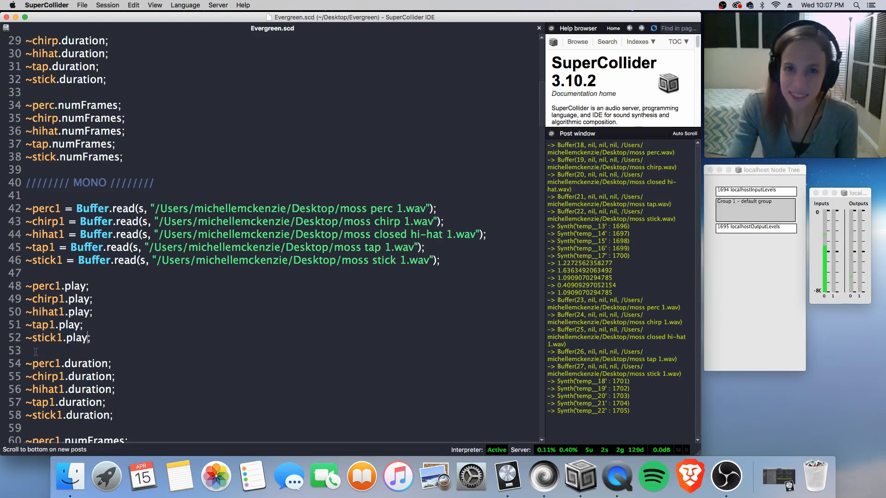
- Comment out the t.schedAbs beat-posting line in the tempo block and evaluate the block to start the permanent 55/60 TempoClock
scroll(42, 338, "down", 10)
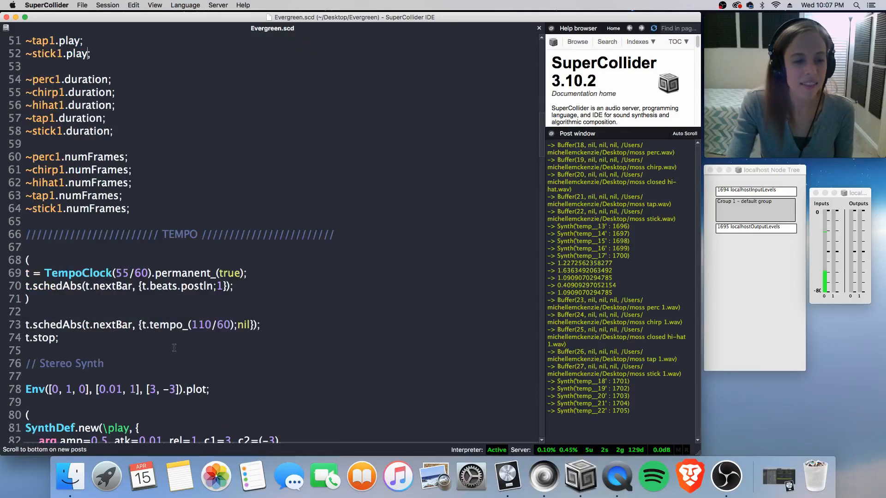
scroll(174, 350, "down", 2)
scroll(175, 350, "down", 2)
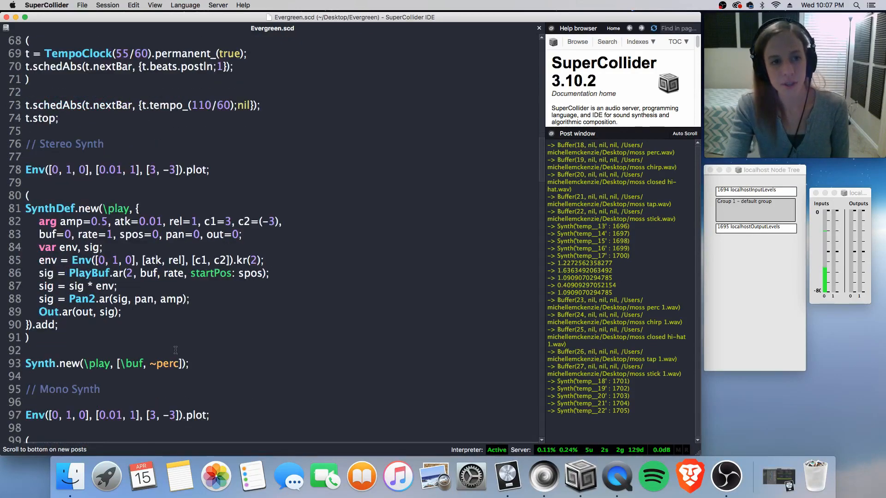
scroll(286, 243, "up", 1)
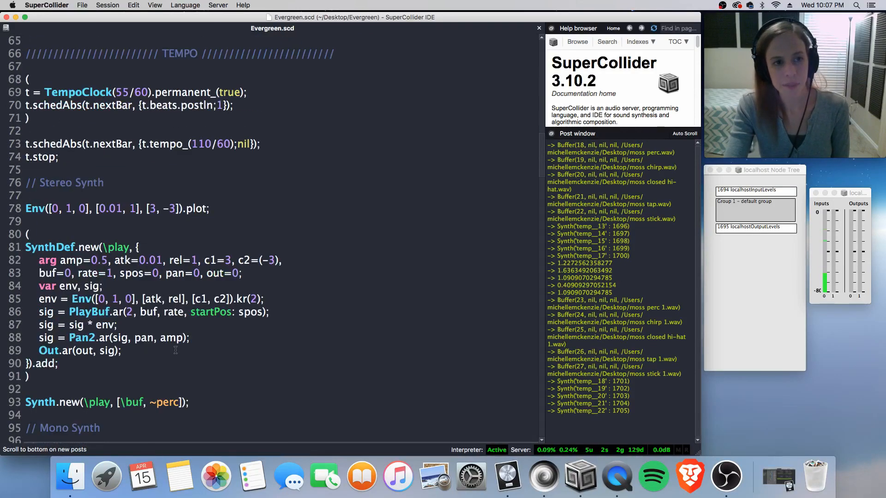
double_click(126, 97)
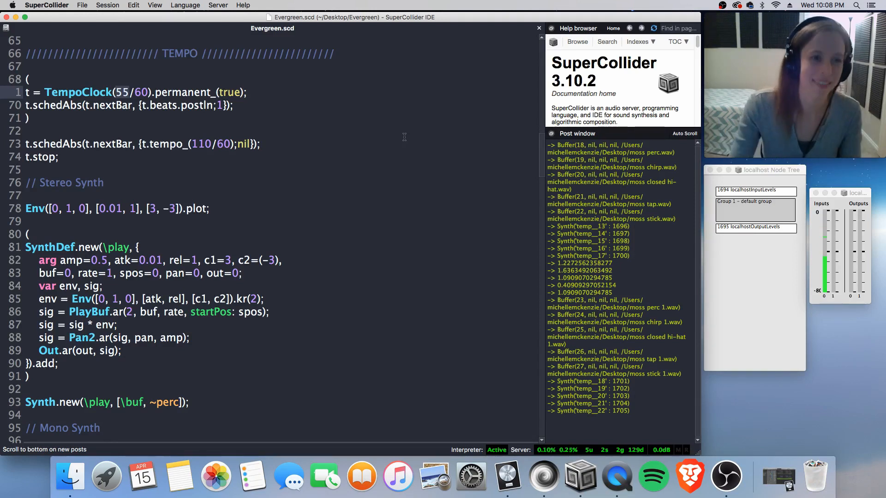
double_click(56, 124)
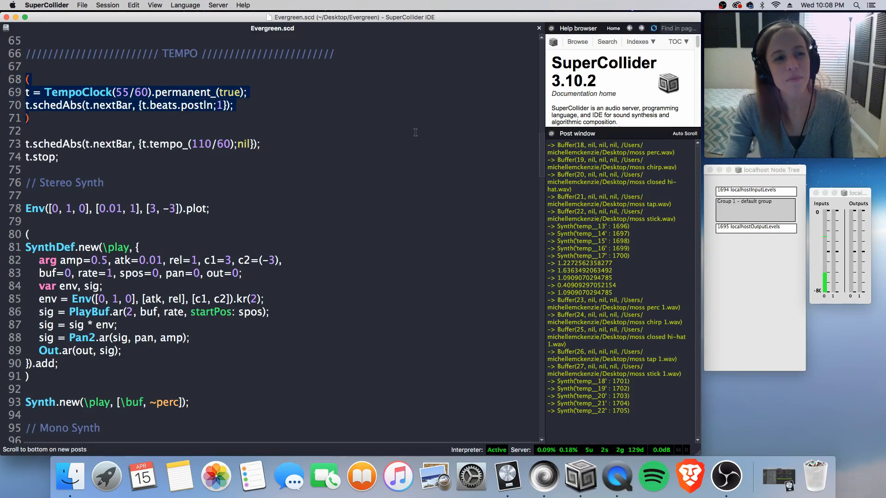
left_click(416, 133)
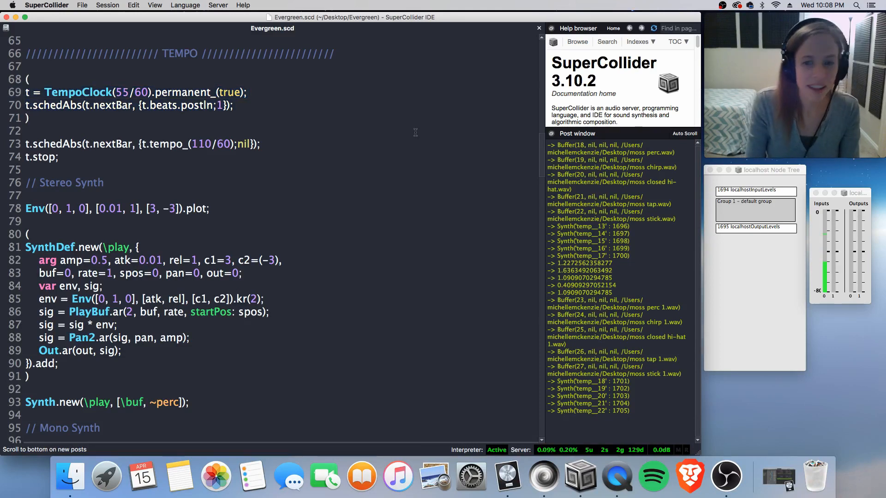
double_click(416, 133)
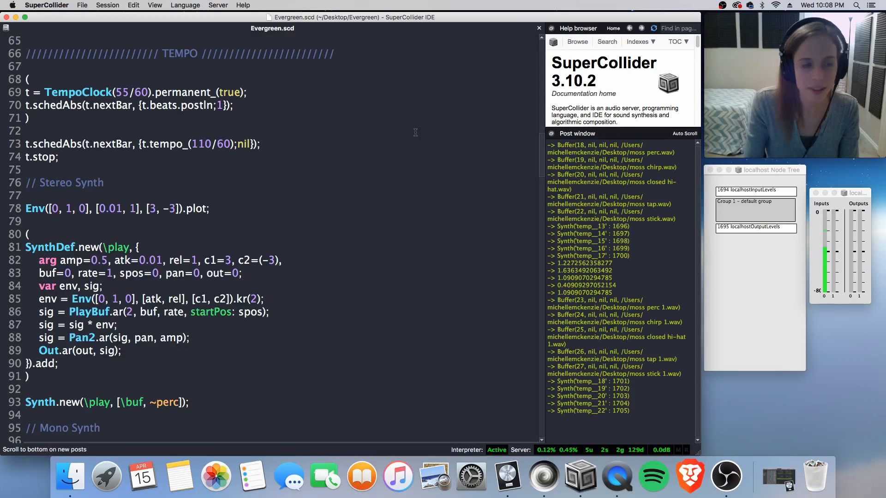
key("super+slash")
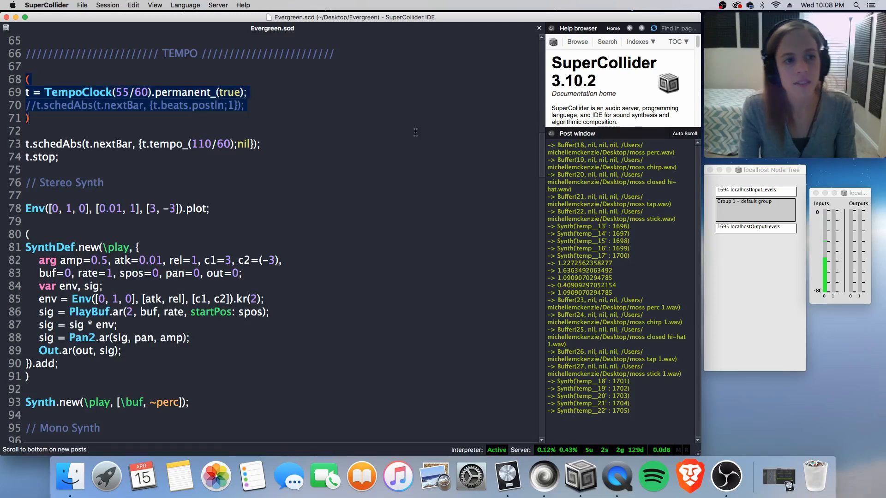
key("super+Return")
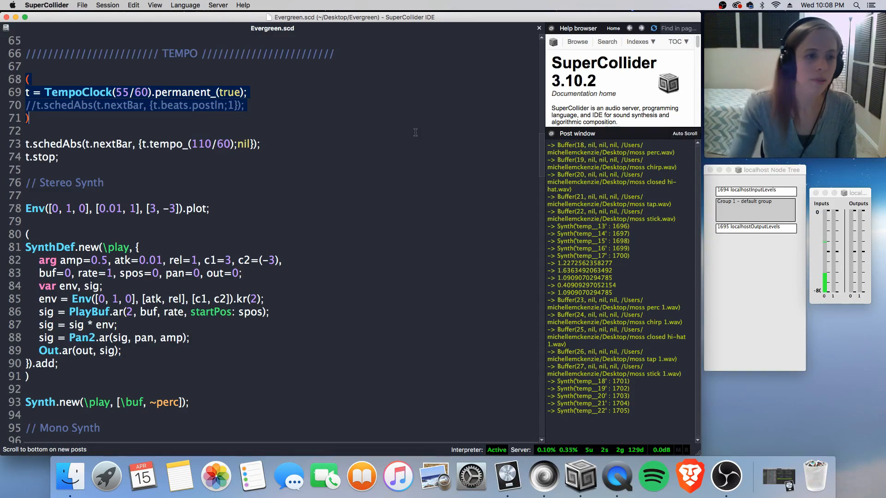
key("super+Return")
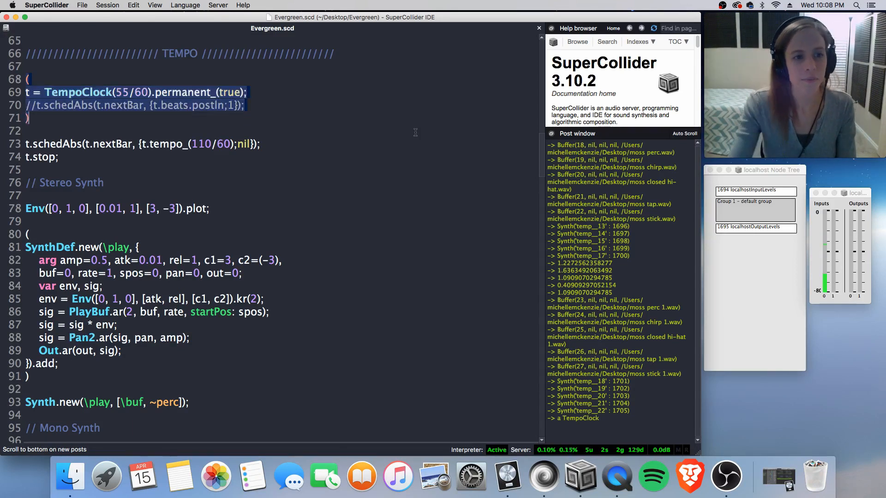
- Examine the stereo \play SynthDef and the mono synth's definition, highlighting the name \playMono
scroll(332, 237, "down", 5)
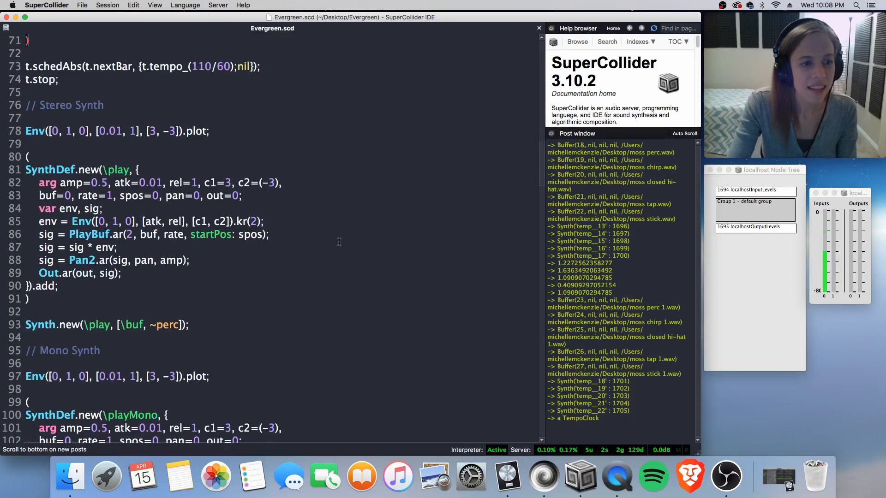
scroll(332, 231, "down", 1)
scroll(327, 219, "up", 1)
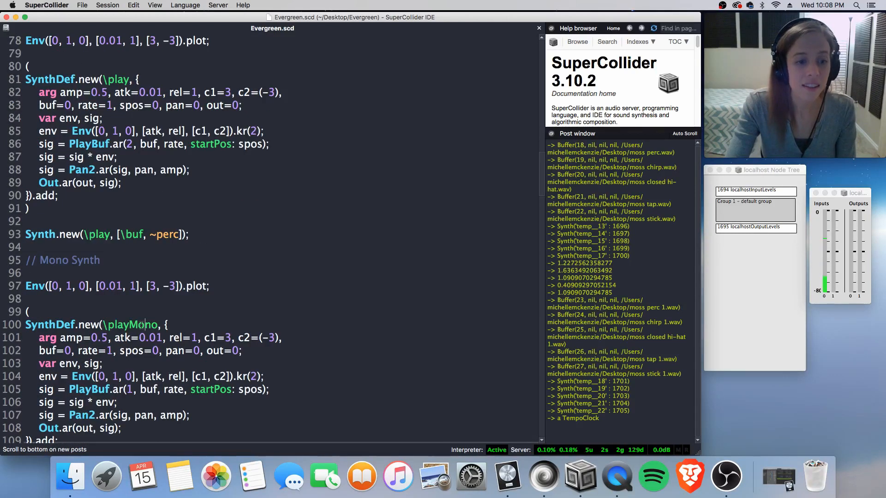
double_click(139, 325)
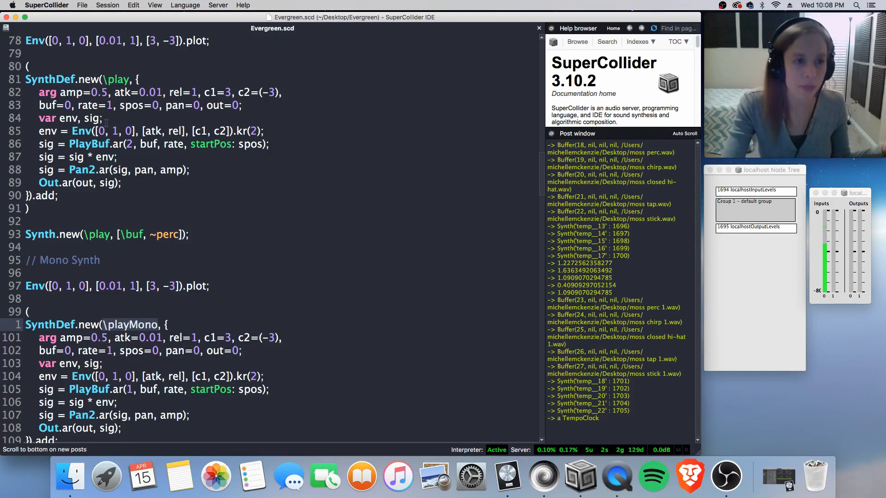
- Compare the PlayBuf.ar lines of the \play and \playMono SynthDefs, examining the number-of-channels argument in each
left_click(85, 257)
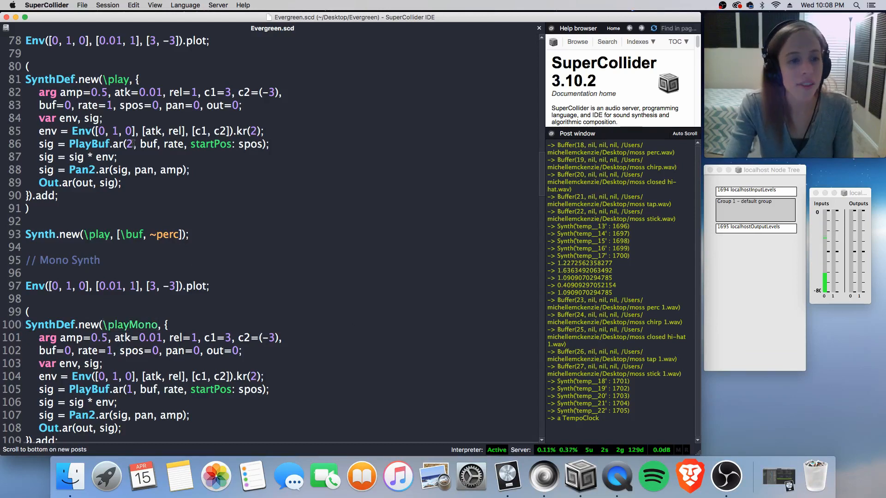
left_click(133, 144)
left_click_drag(31, 220, 11, 64)
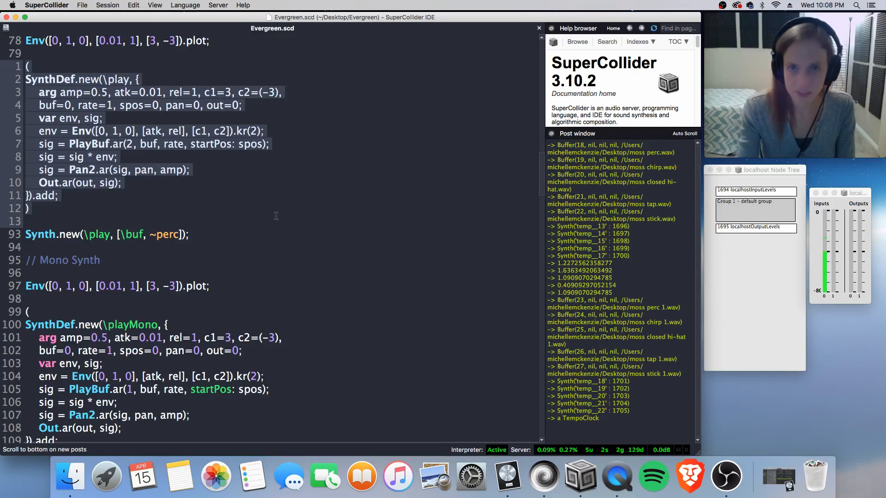
scroll(277, 243, "down", 3)
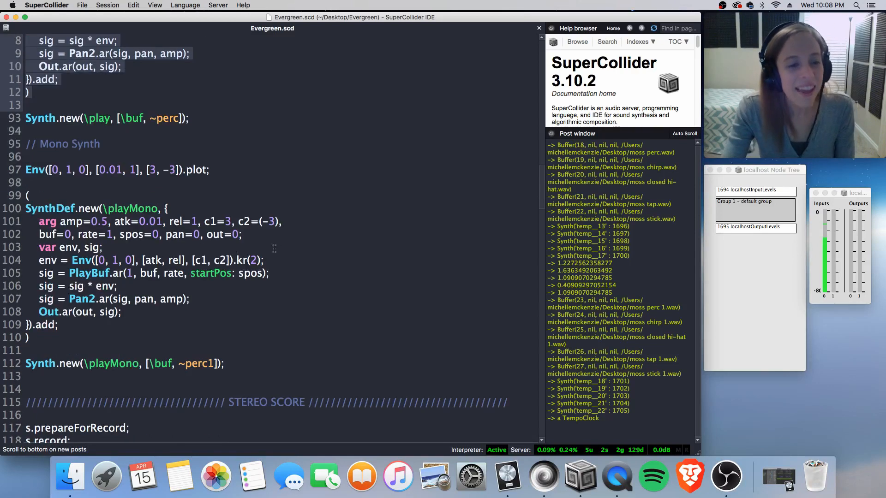
left_click(130, 209)
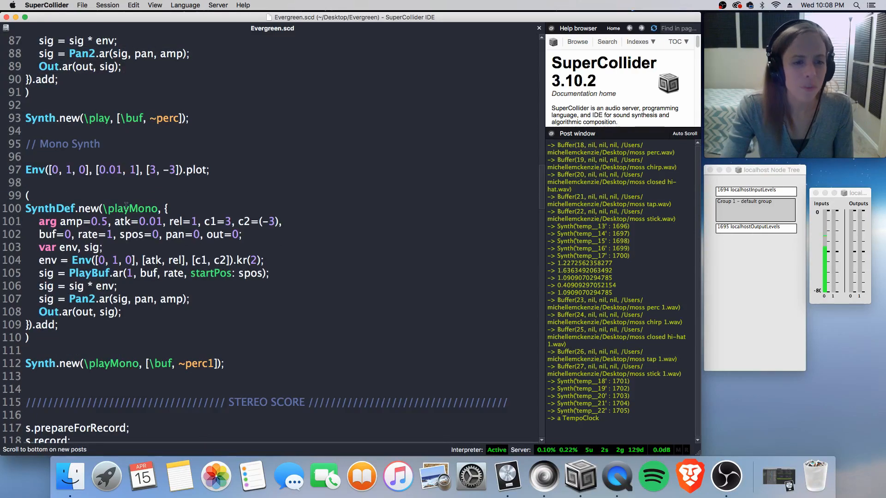
left_click(128, 273)
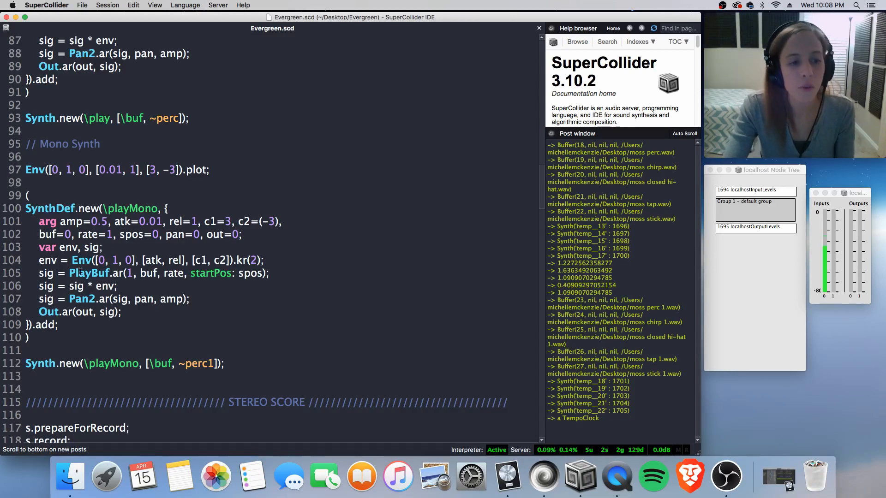
double_click(95, 274)
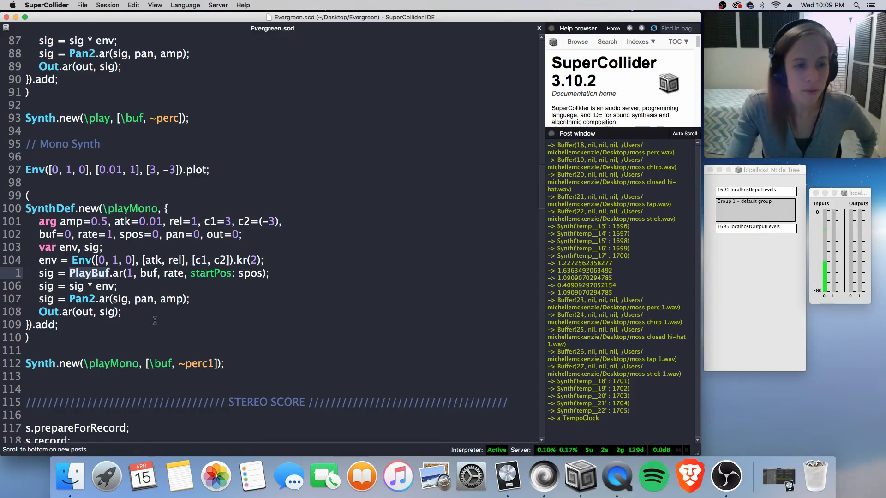
scroll(127, 327, "up", 3)
scroll(127, 327, "down", 1)
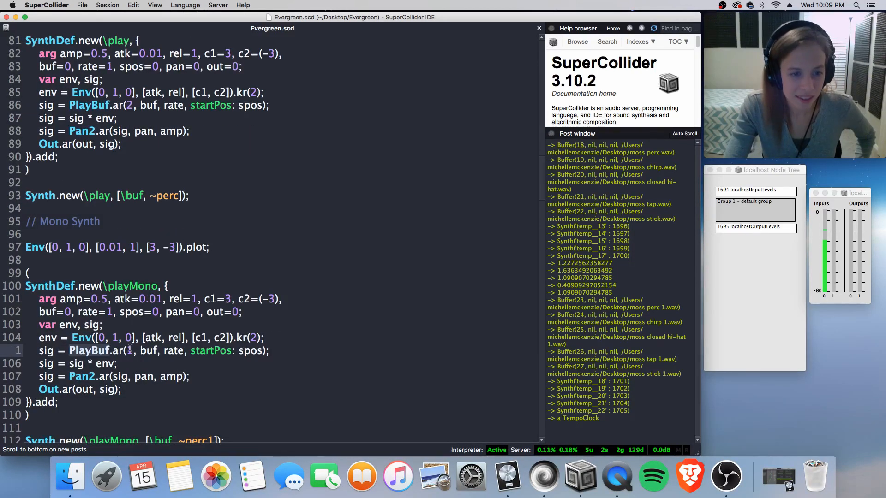
left_click(200, 365)
scroll(182, 358, "down", 2)
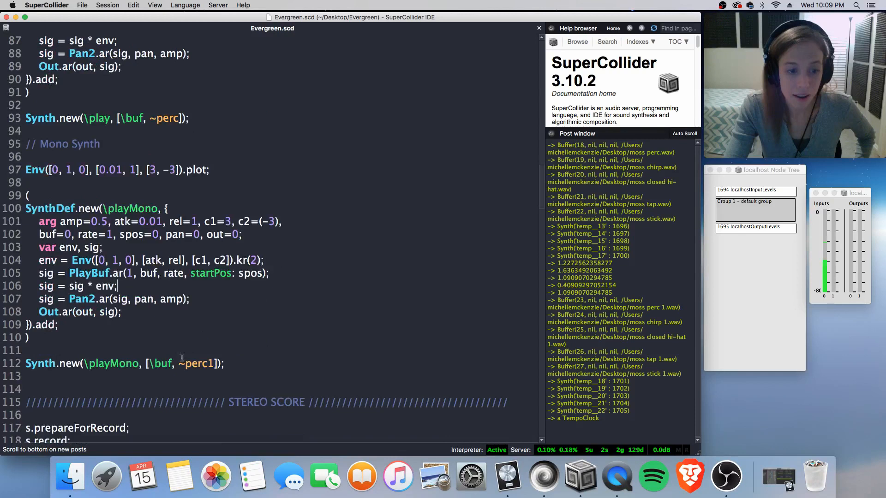
left_click(129, 274)
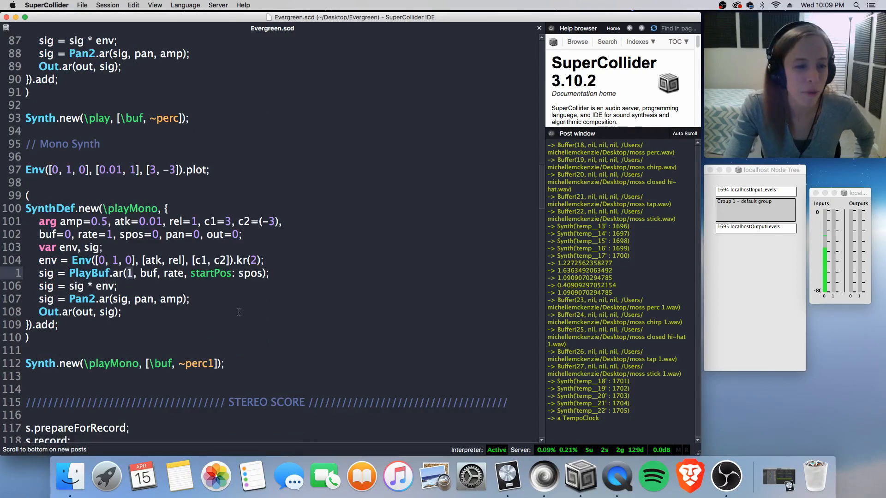
- Evaluate s.prepareForRecord and s.record in the stereo score to start recording, and evaluate the Pbindef block to play the piece
scroll(300, 340, "down", 7)
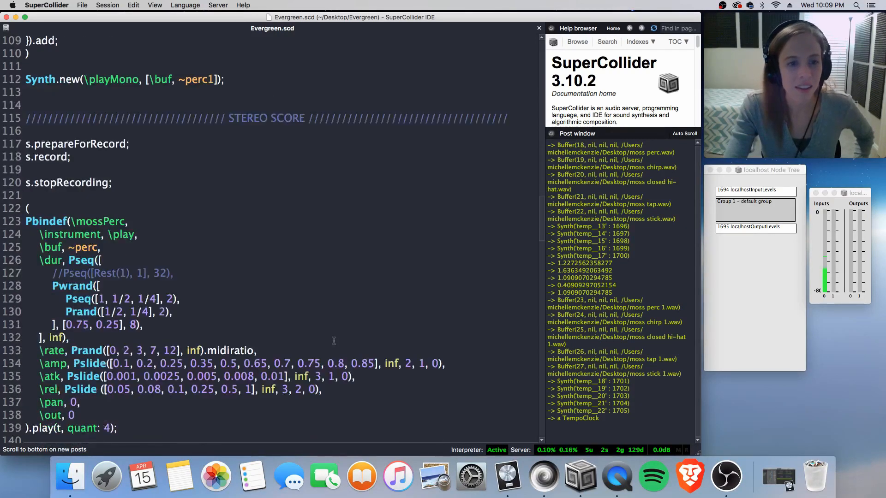
scroll(334, 340, "down", 3)
scroll(376, 257, "up", 1)
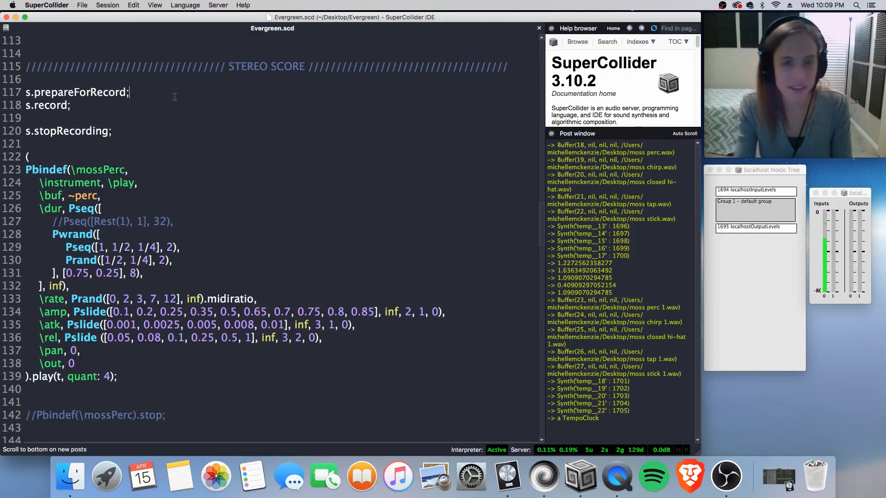
key("shift+Return")
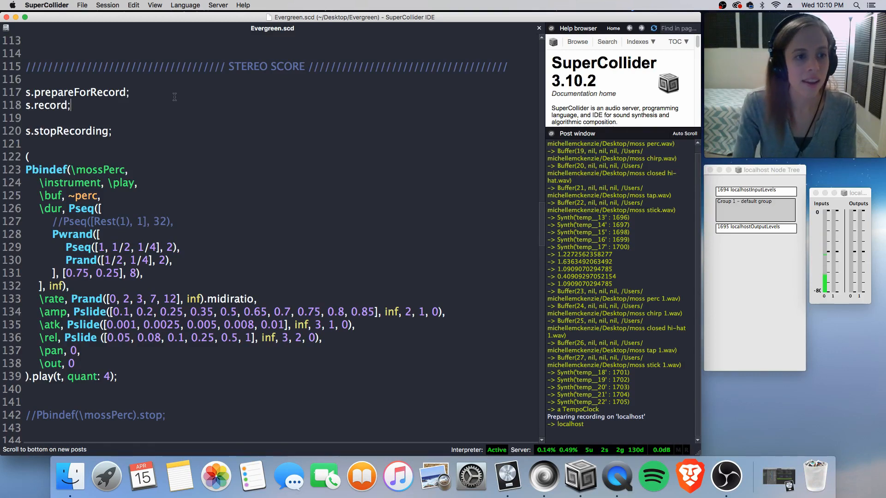
key("shift+Return")
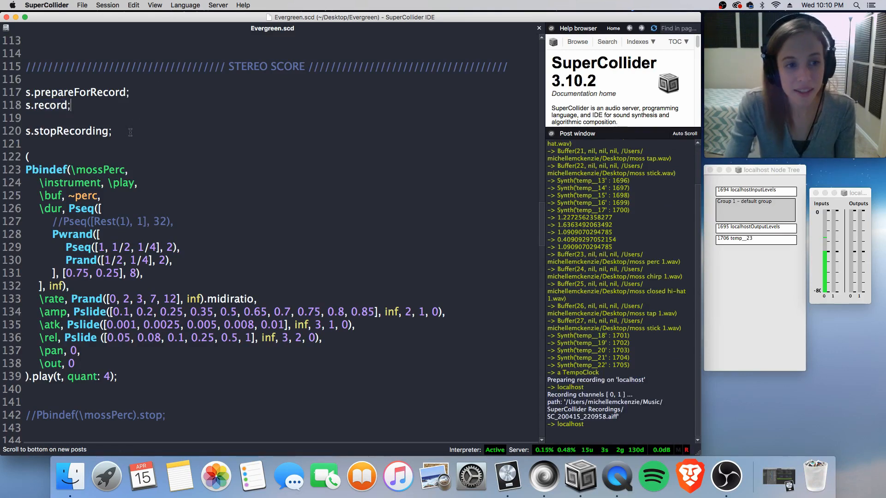
left_click(130, 133)
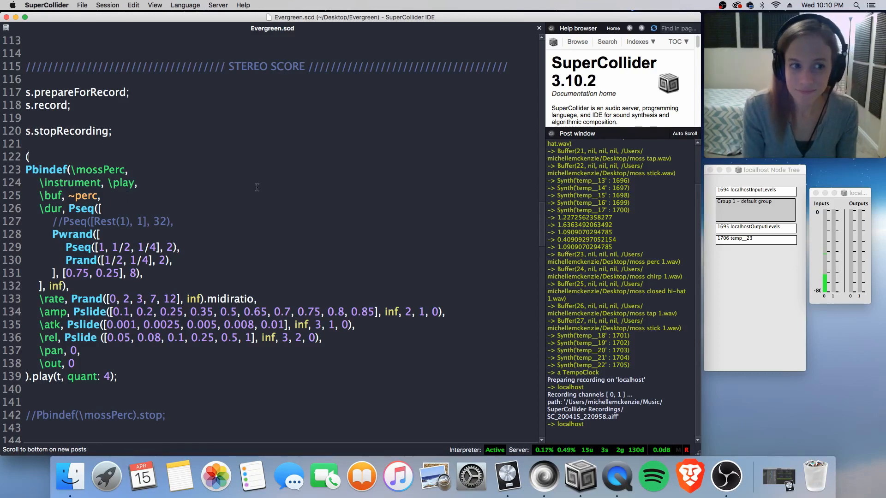
key("super+Return")
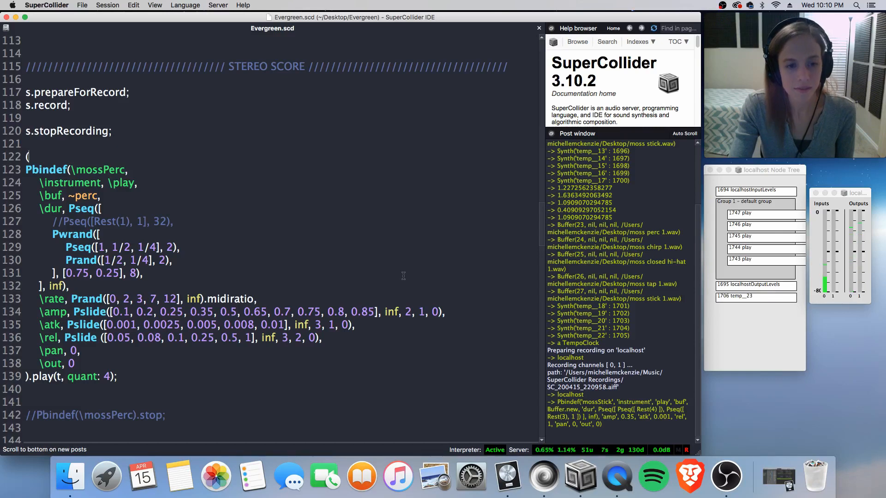
- Examine the mossPerc, mossHiHat, mossChirp, mossTap and mossStick Pbindefs, including the 1/4 duration in mossPerc's first Pseq
scroll(404, 276, "down", 4)
scroll(402, 275, "up", 2)
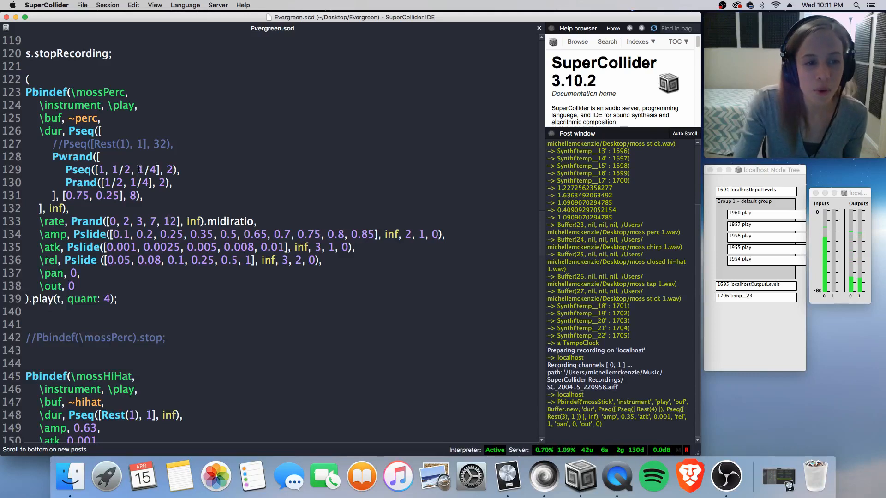
left_click_drag(137, 170, 158, 170)
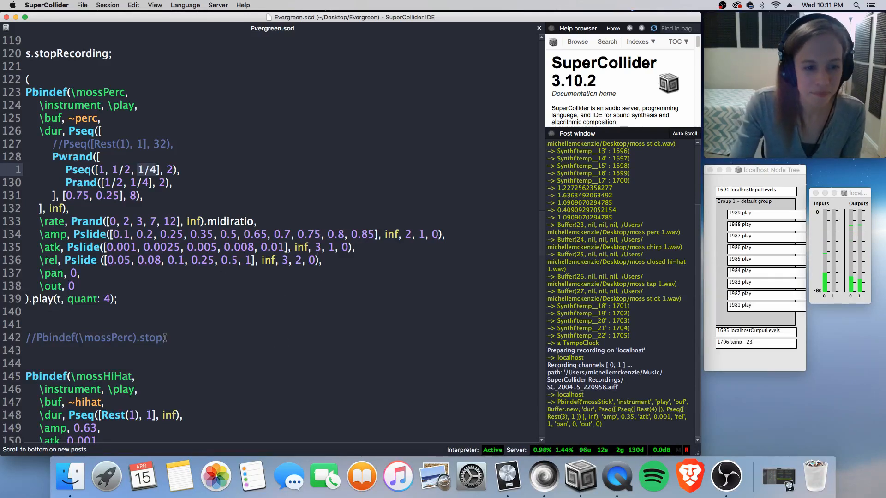
left_click(211, 346)
scroll(211, 346, "down", 5)
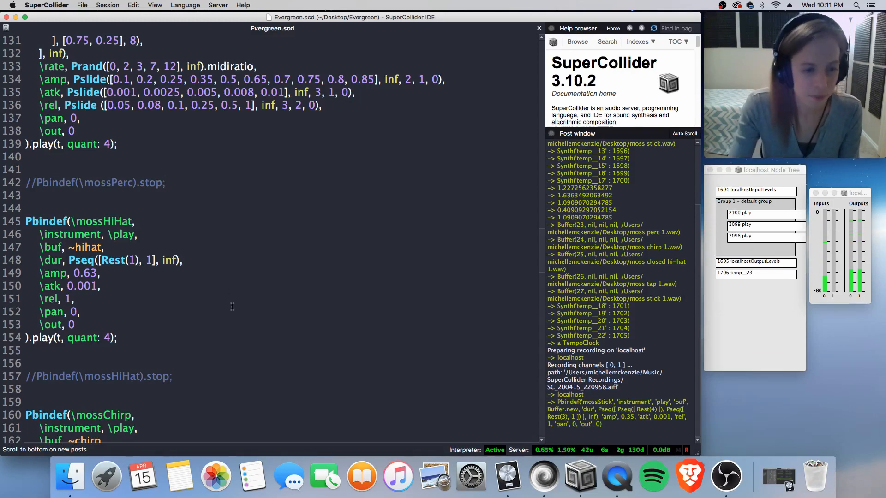
scroll(233, 310, "down", 3)
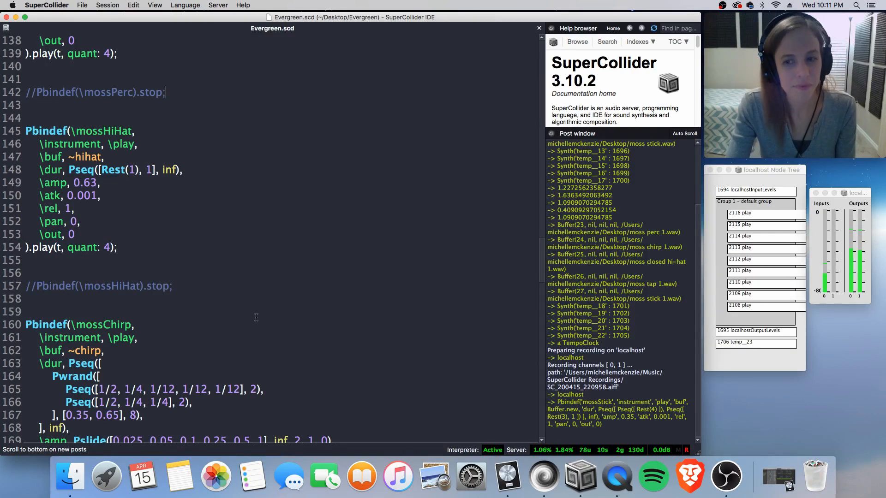
scroll(256, 318, "down", 10)
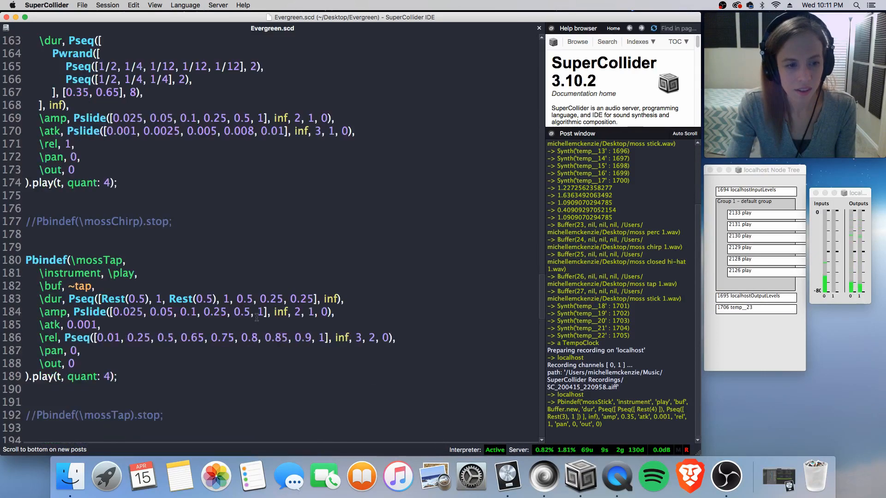
scroll(257, 318, "down", 5)
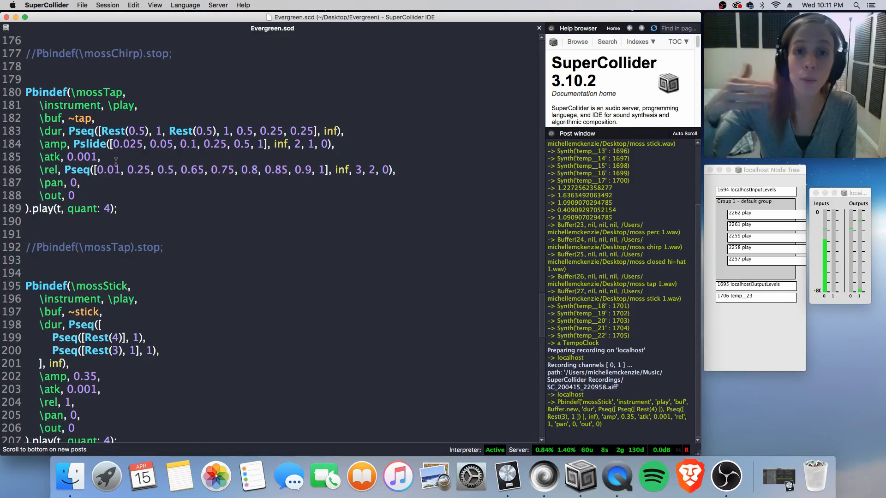
scroll(200, 249, "down", 3)
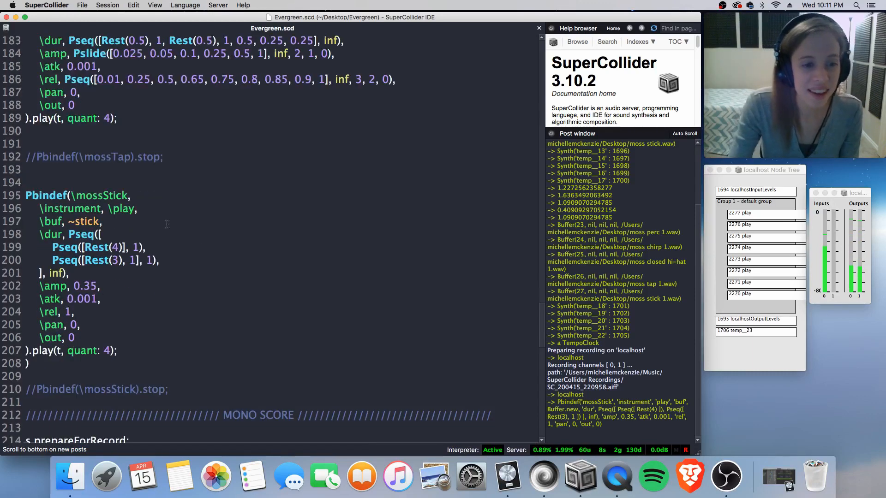
- Evaluate s.stopRecording above the stereo score to end the recording, and stop all playing sound on the server
scroll(200, 250, "up", 10)
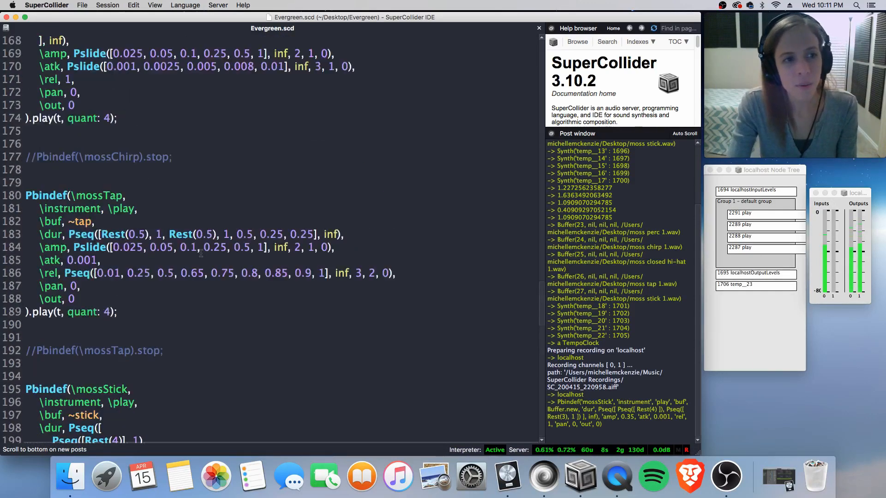
scroll(201, 254, "up", 12)
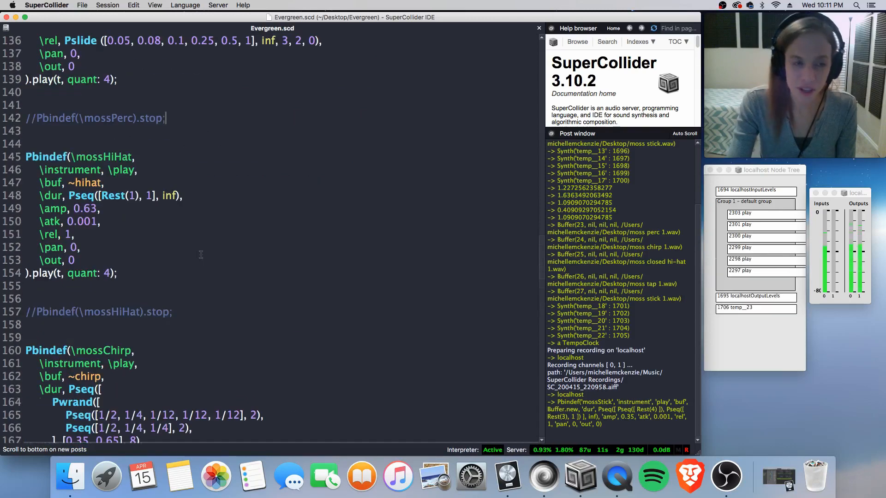
scroll(200, 254, "up", 5)
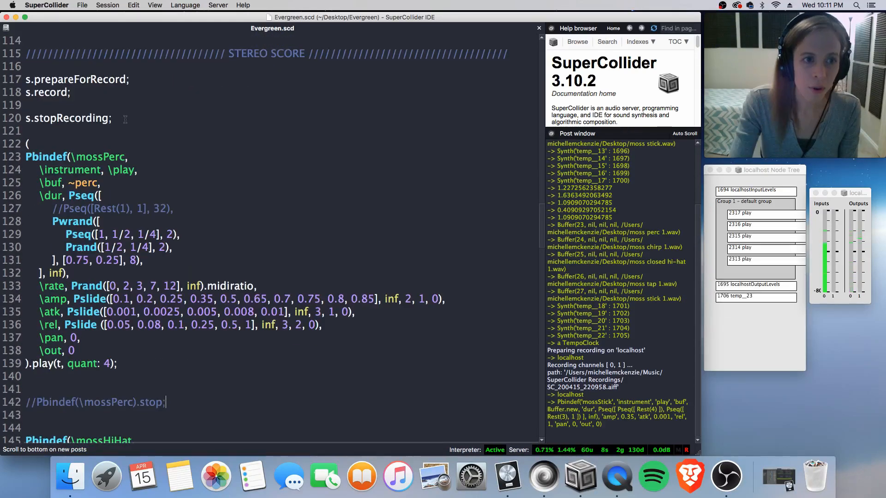
left_click(146, 115)
key("shift+Return")
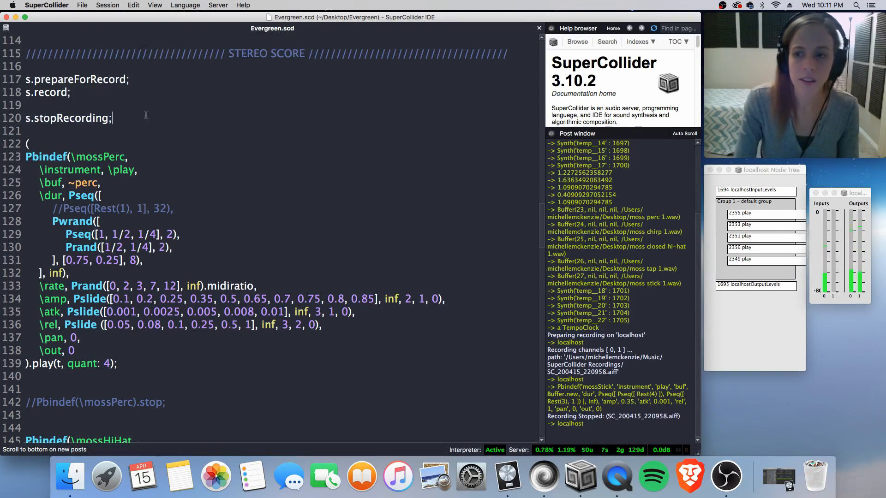
key("super+period")
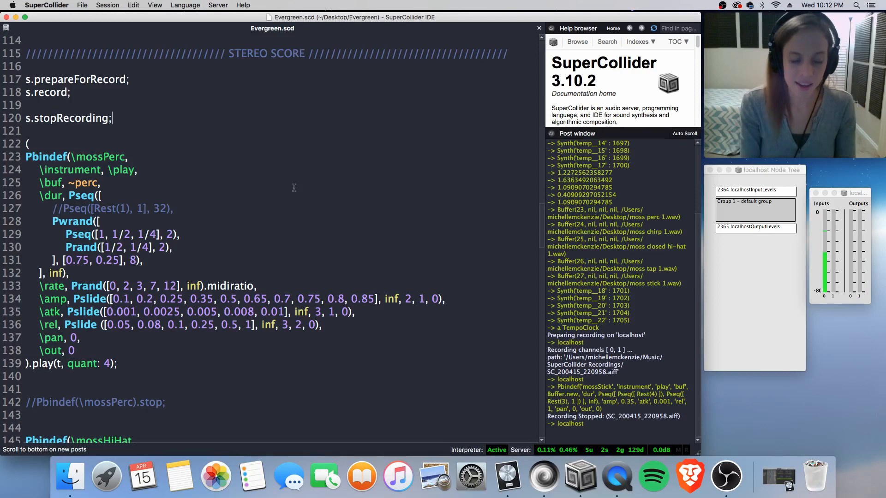
- Open the SuperCollider Recordings folder, move SC_200415_220958.aiff to the desktop and close the folder window
key("super+space")
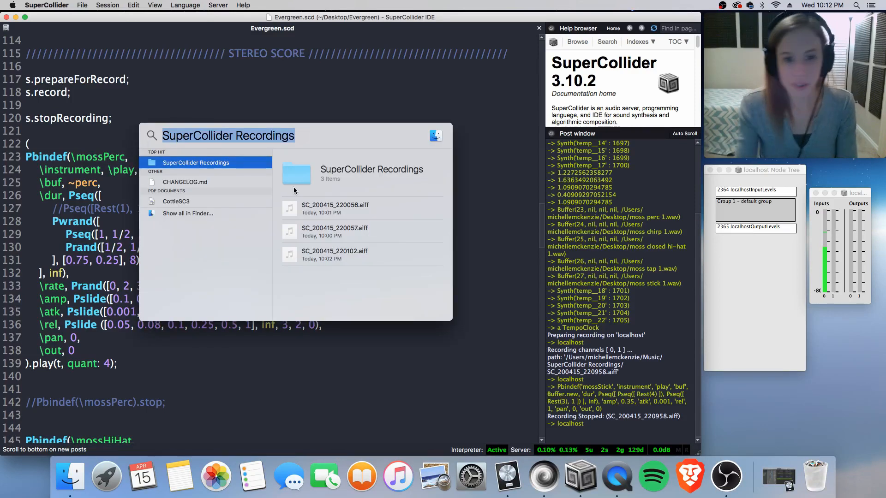
key("Right")
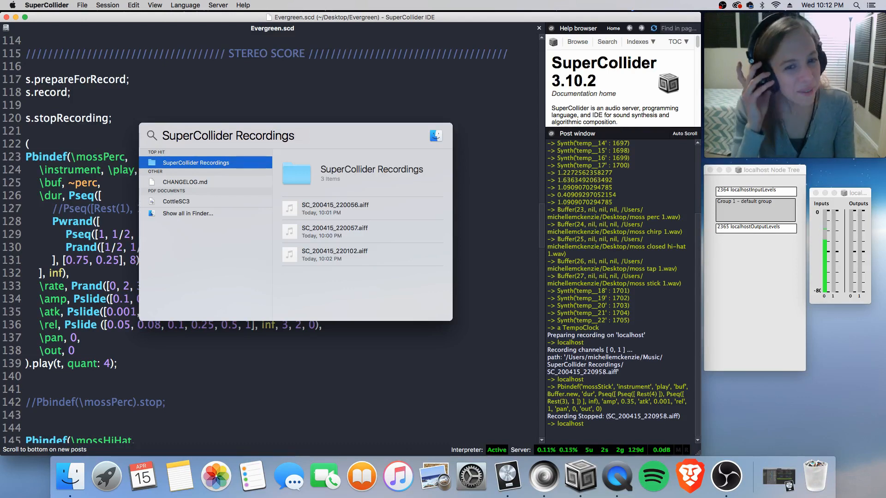
key("Return")
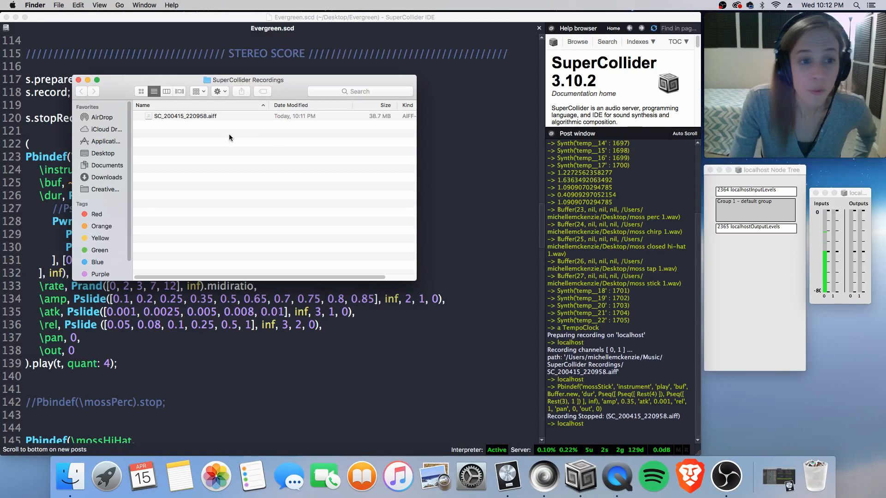
left_click_drag(178, 118, 845, 397)
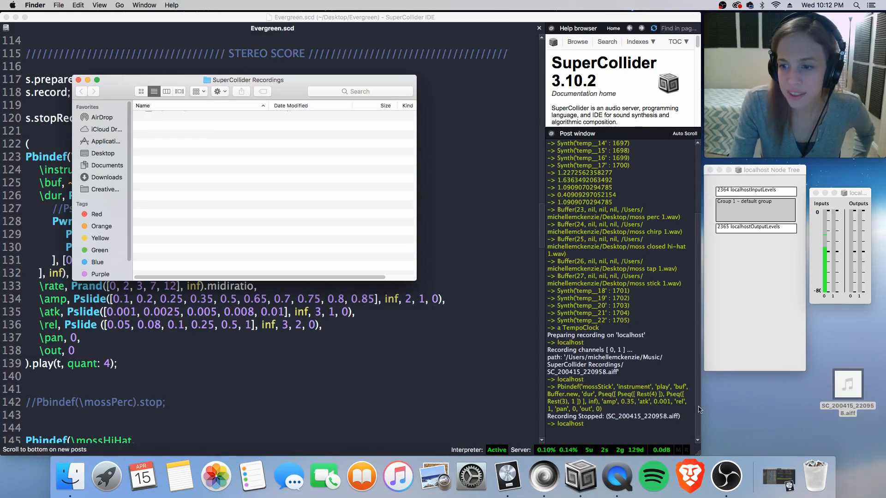
left_click(78, 81)
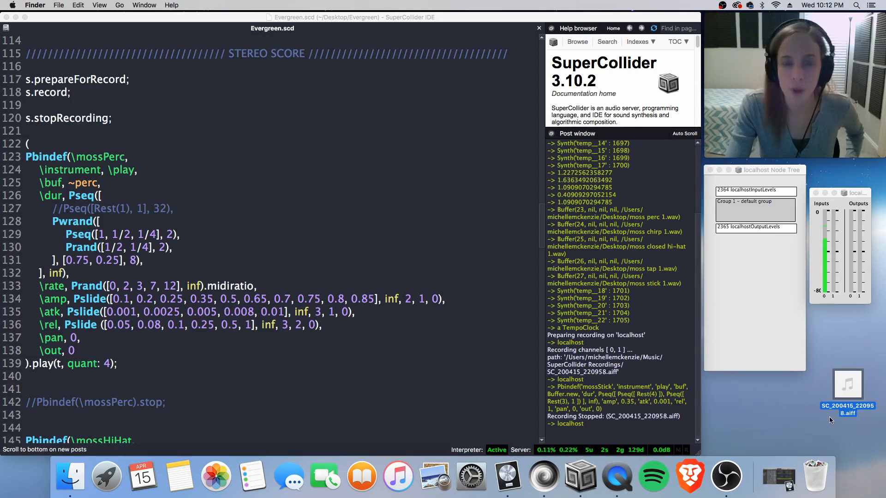
- Open SC_200415_220958.aiff from the desktop in Audacity
right_click(855, 412)
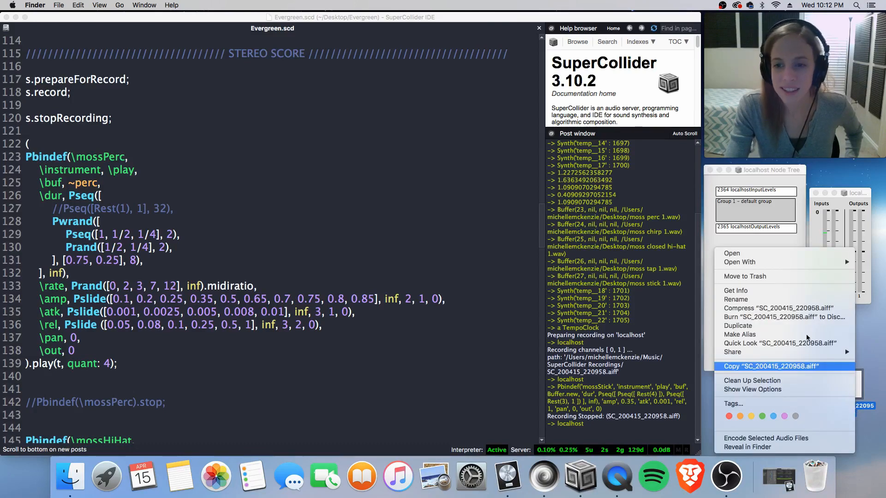
mouse_move(757, 262)
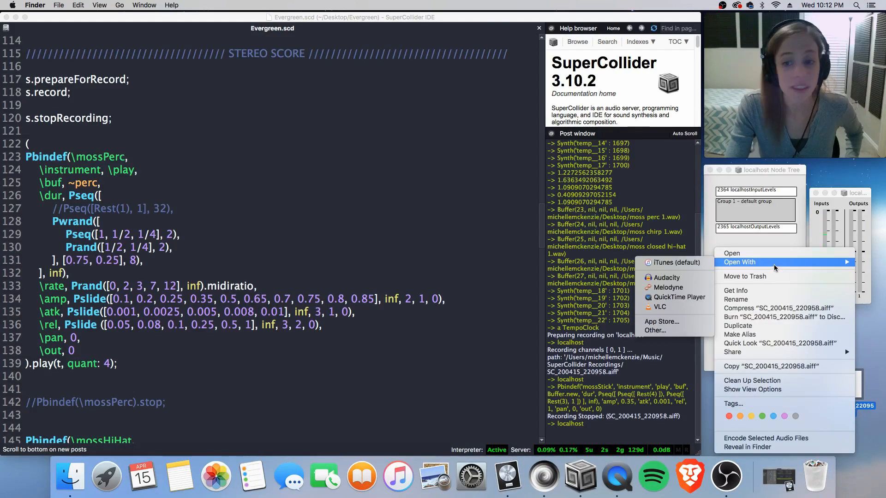
left_click(677, 279)
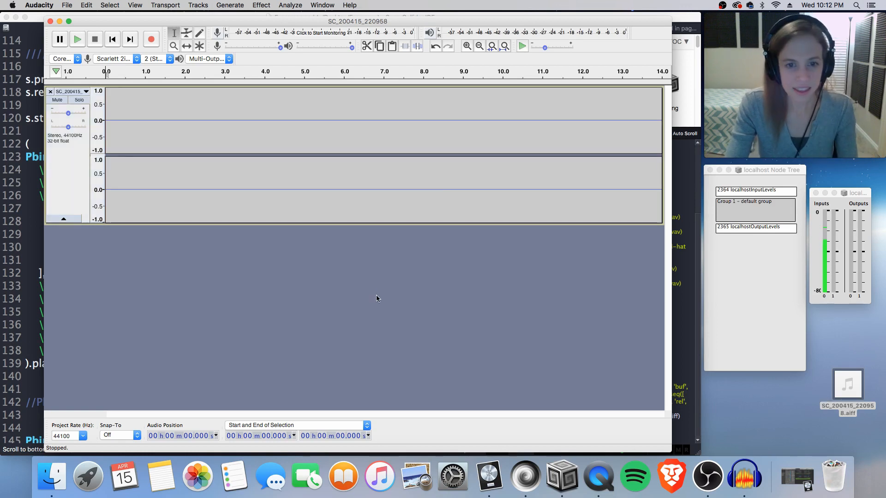
- Delete most of the silence before the first percussion hit, up to about 18.8 s on the stereo track
key("super+1")
key("super+1")
key("super+1")
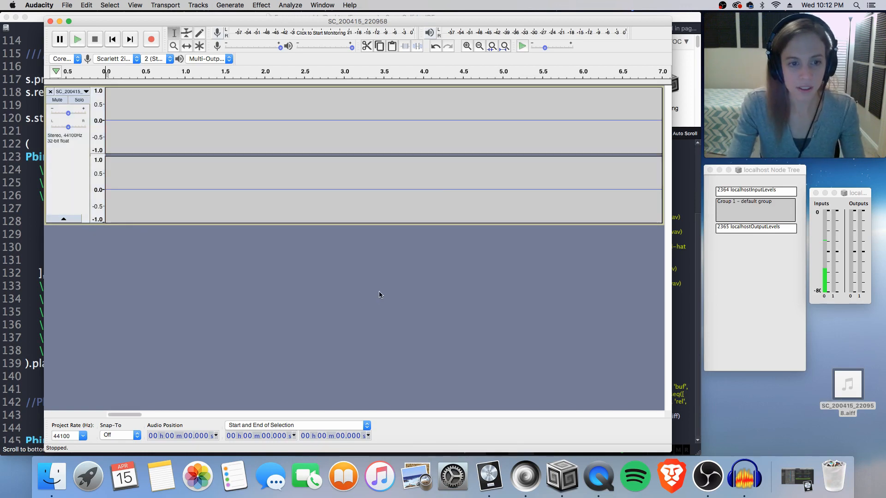
key("super+3")
key("super+3")
key("super+3")
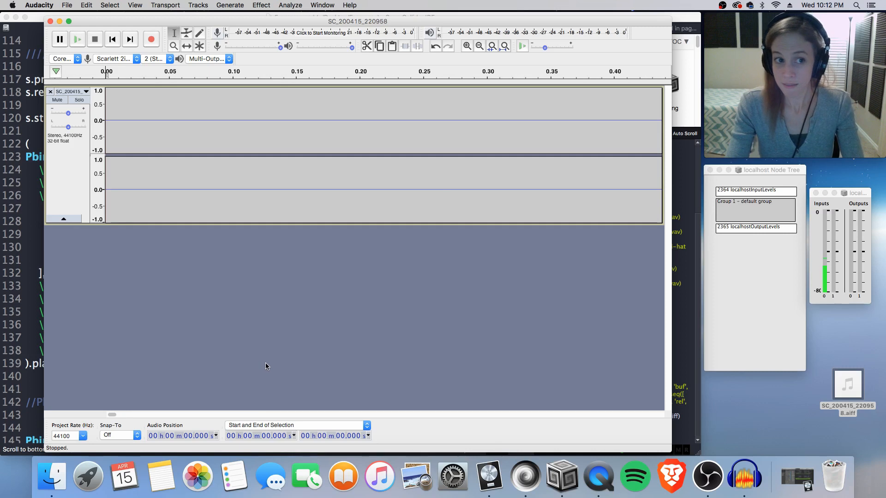
left_click_drag(134, 419, 203, 418)
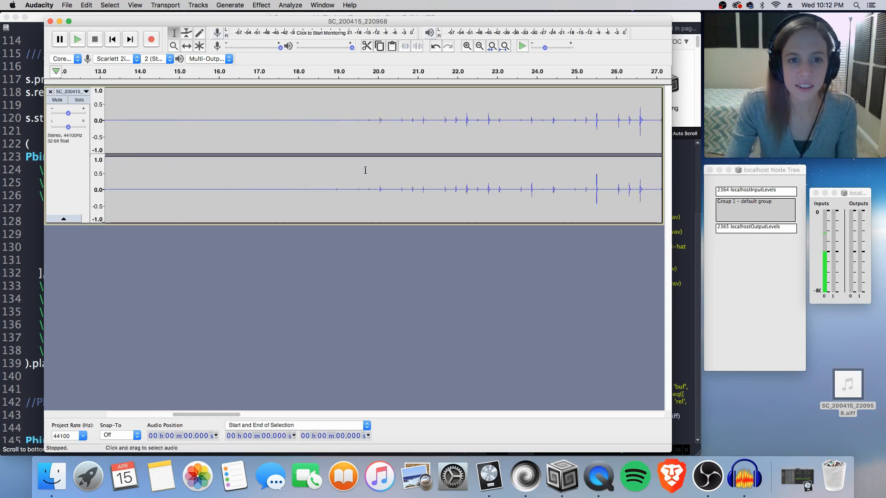
left_click_drag(331, 120, 1, 111)
key("Delete")
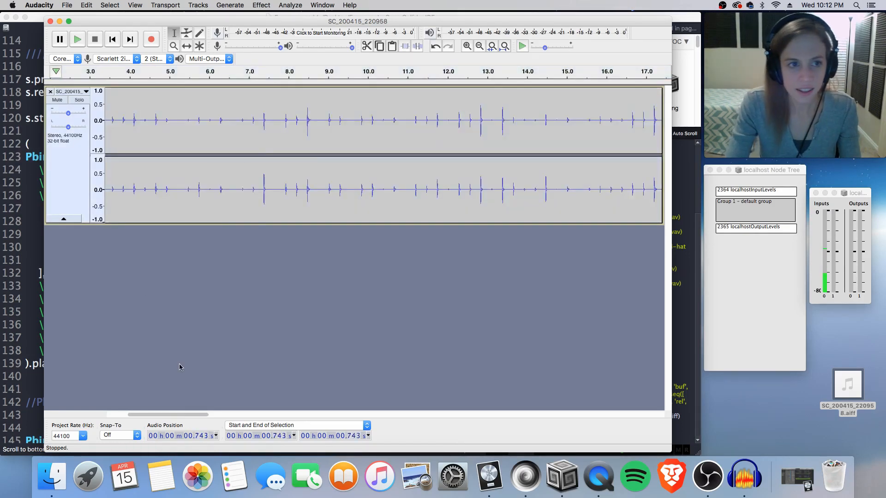
- Delete the remaining silence of about 0.84 s so that the first percussion hit starts at zero
left_click_drag(193, 414, 174, 414)
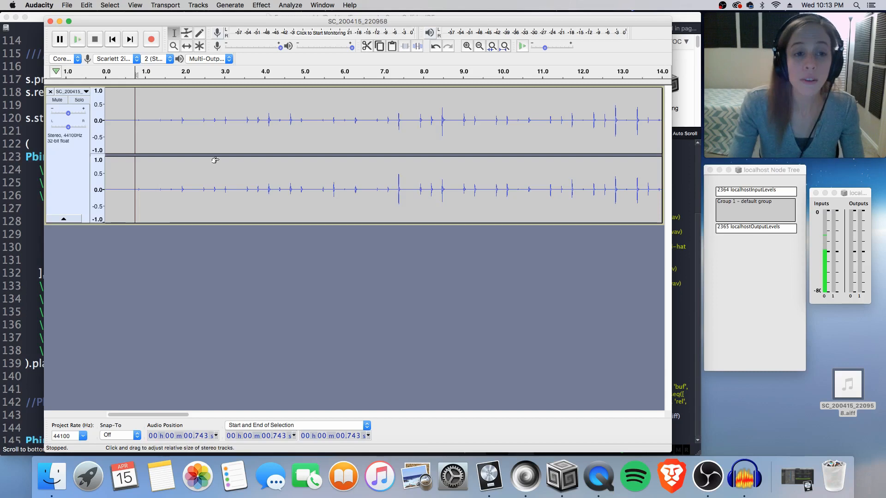
key("super+1")
key("super+1")
key("super+1")
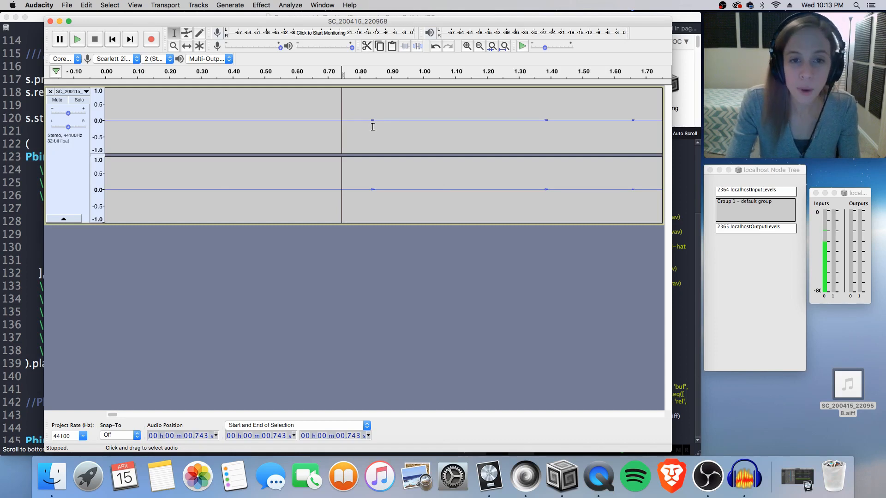
left_click_drag(372, 122, 23, 131)
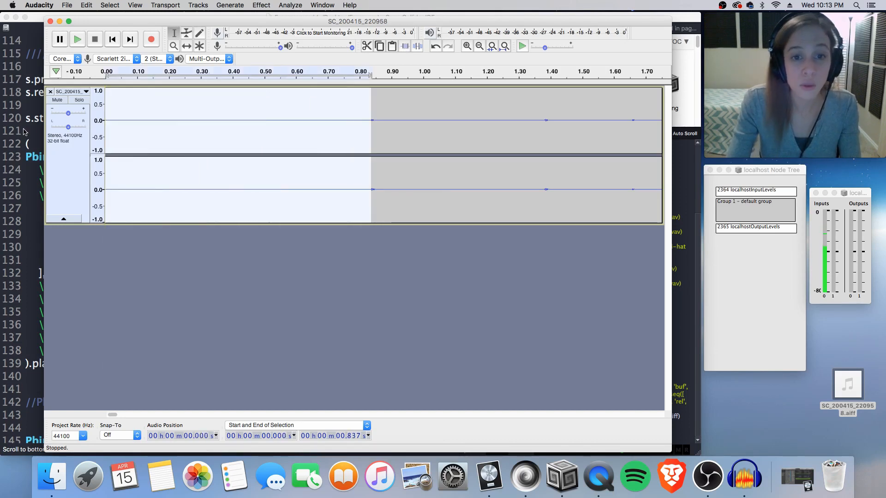
key("Delete")
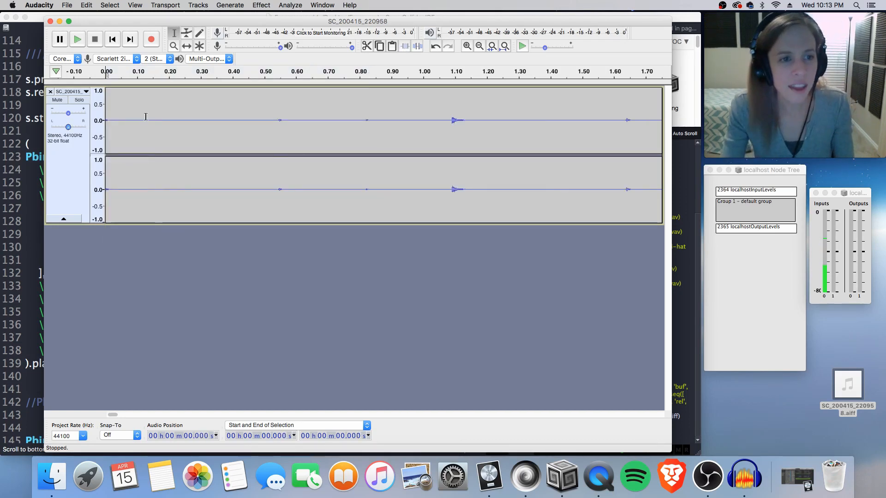
- Examine the very start of the trimmed waveform at sample level, and return to the normal zoom at the track's beginning
key("super+1")
key("super+1")
key("super+1")
key("super+1")
key("super+1")
key("super+1")
key("super+1")
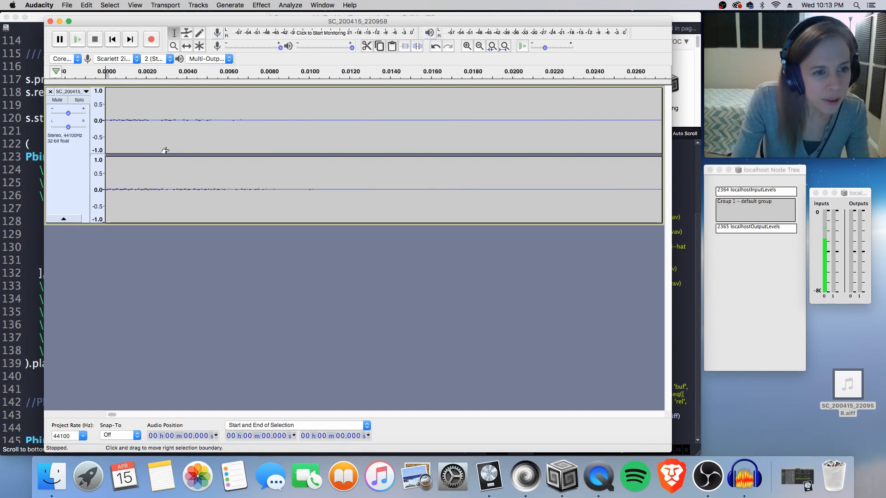
key("super+1")
key("super+1")
key("super+1")
key("super+1")
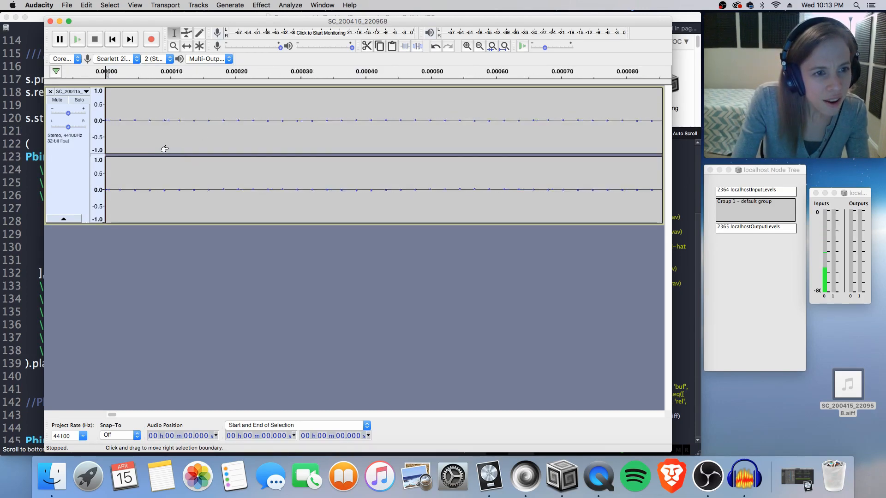
key("super+2")
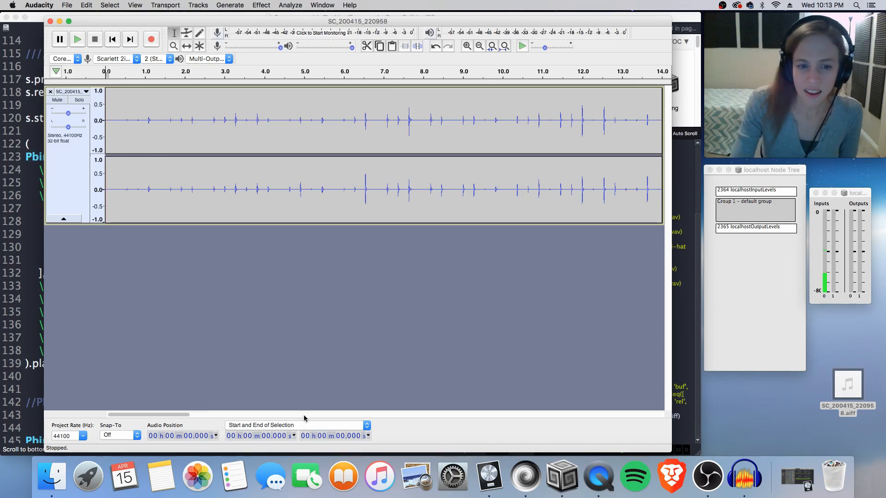
left_click_drag(187, 415, 110, 401)
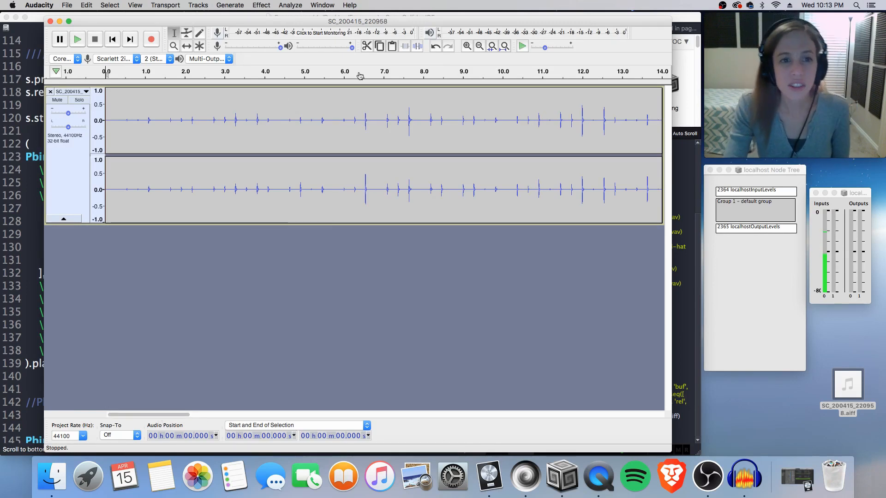
- Apply Change Tempo to the entire track with 110 beats per minute as the starting tempo and a percent change of 0
key("super+a")
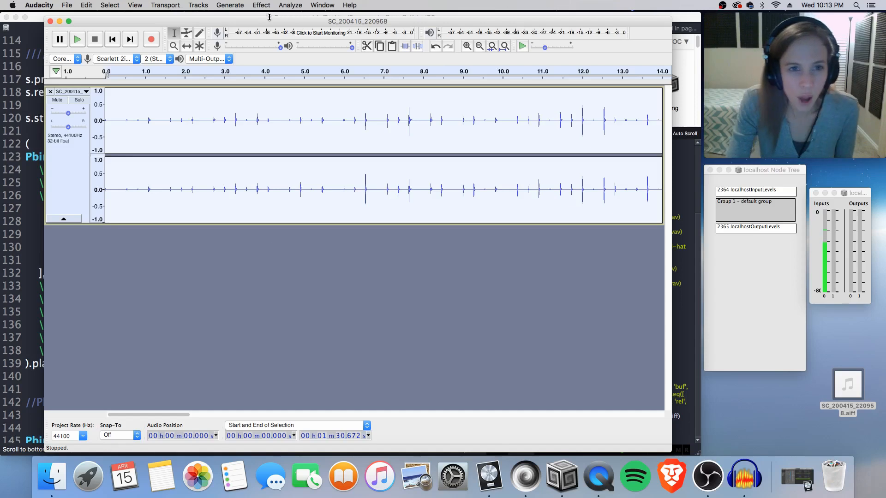
left_click(291, 5)
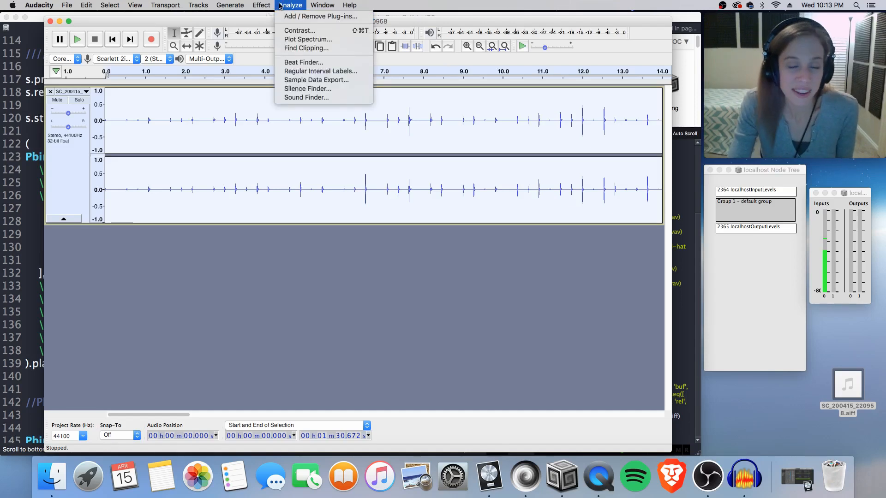
mouse_move(261, 5)
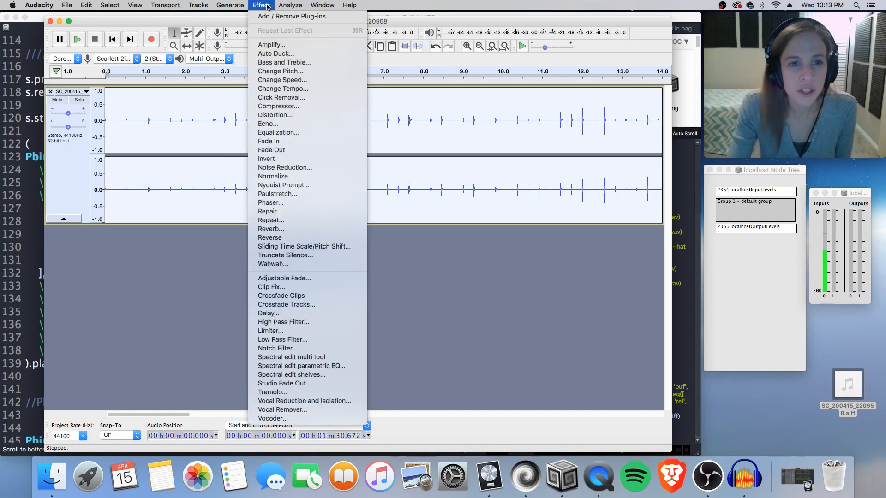
left_click(292, 89)
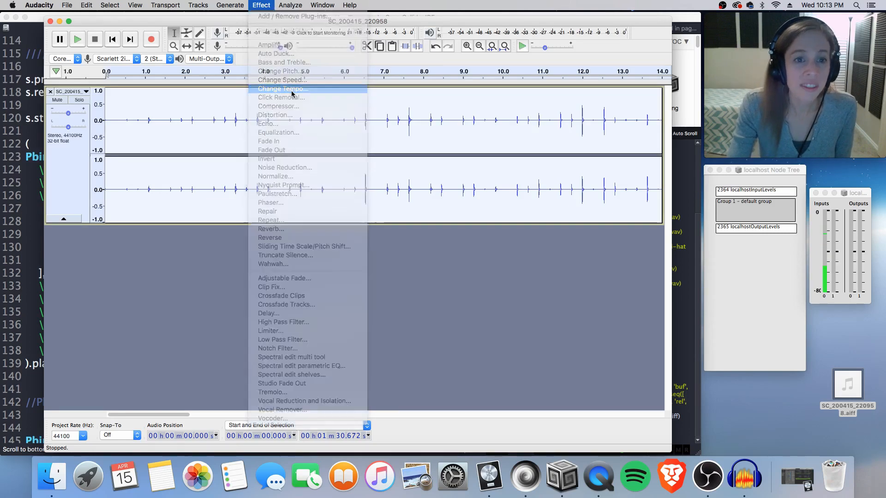
left_click(337, 227)
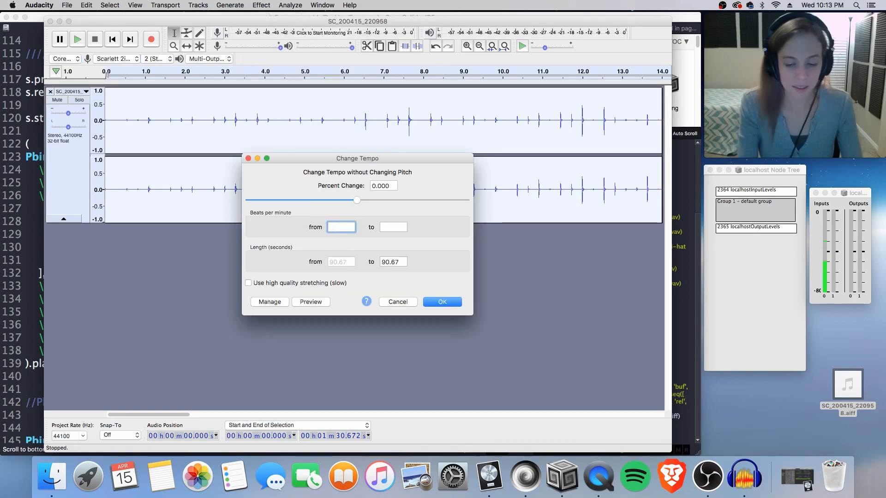
type("10")
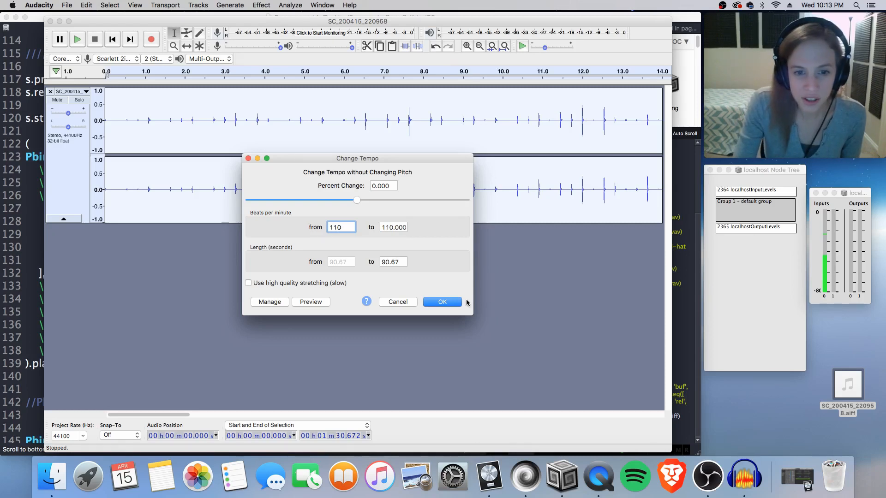
left_click(454, 304)
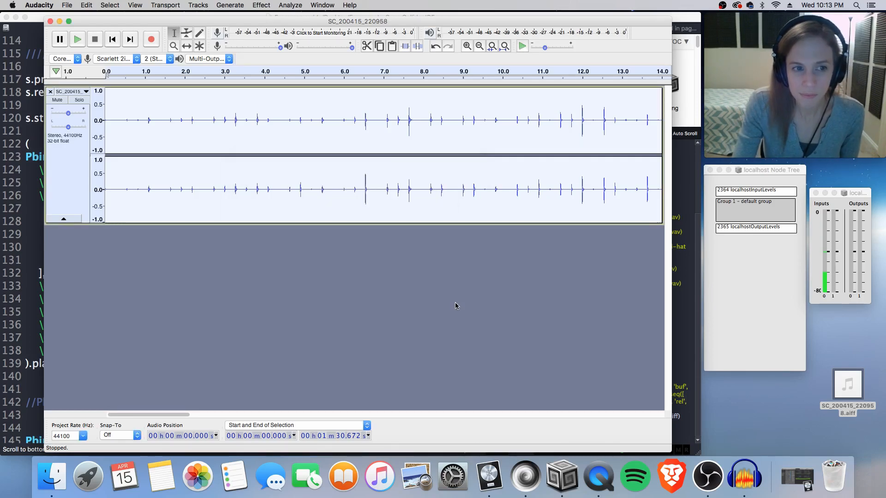
- Export the audio to the desktop as a 16-bit WAV named "perc test" with empty metadata, and place the file above the original recording
left_click(67, 6)
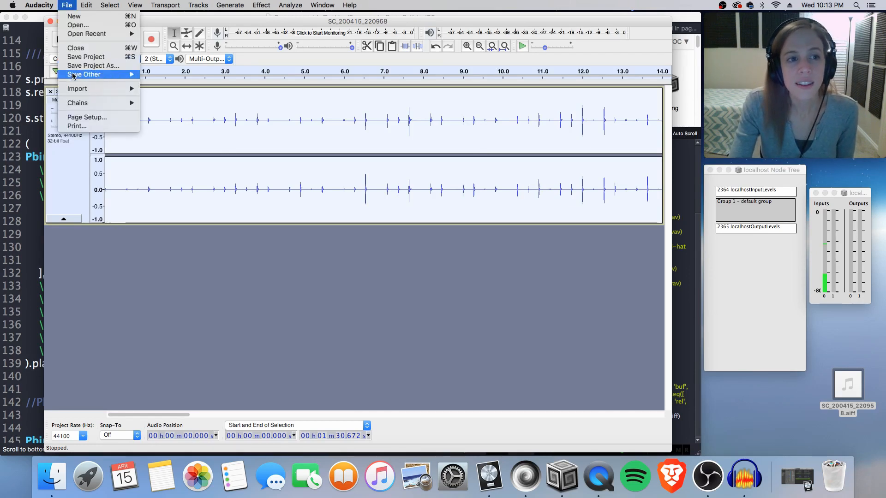
mouse_move(73, 78)
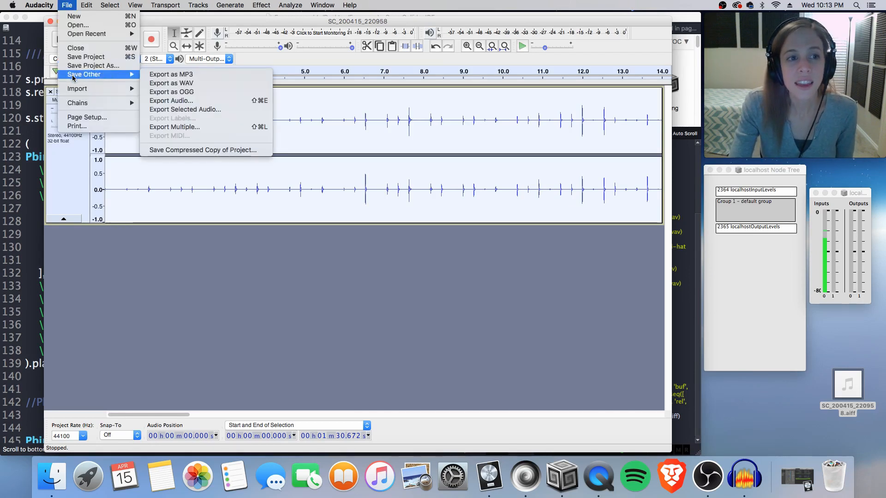
left_click(178, 84)
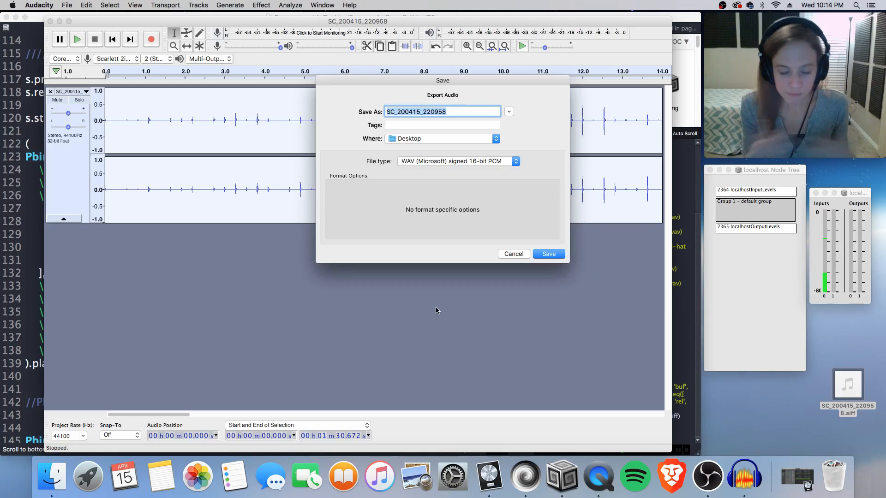
type("perc test")
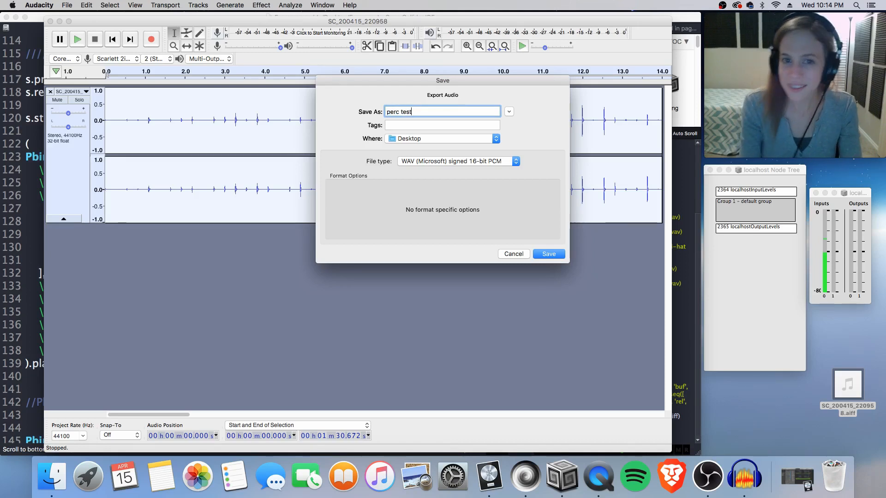
left_click(550, 256)
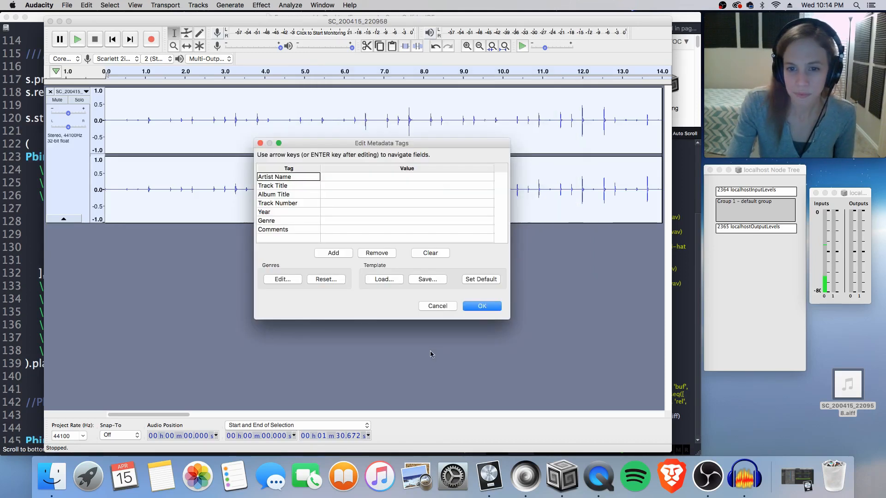
left_click(499, 309)
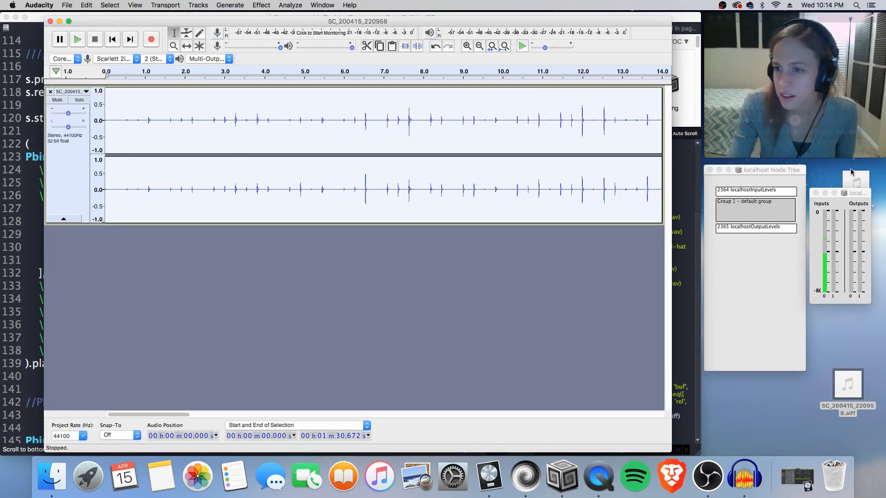
left_click_drag(861, 180, 854, 339)
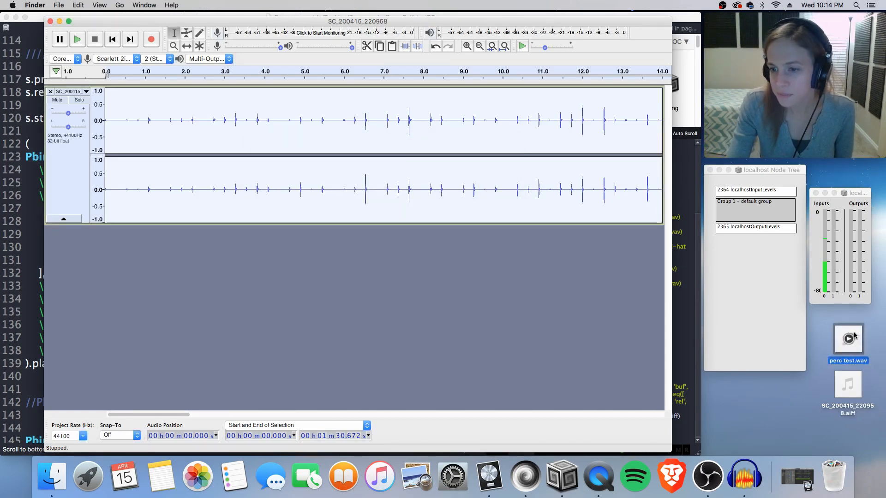
- Minimize the Audacity window and set the QuickTime Player window to float on top
left_click(60, 22)
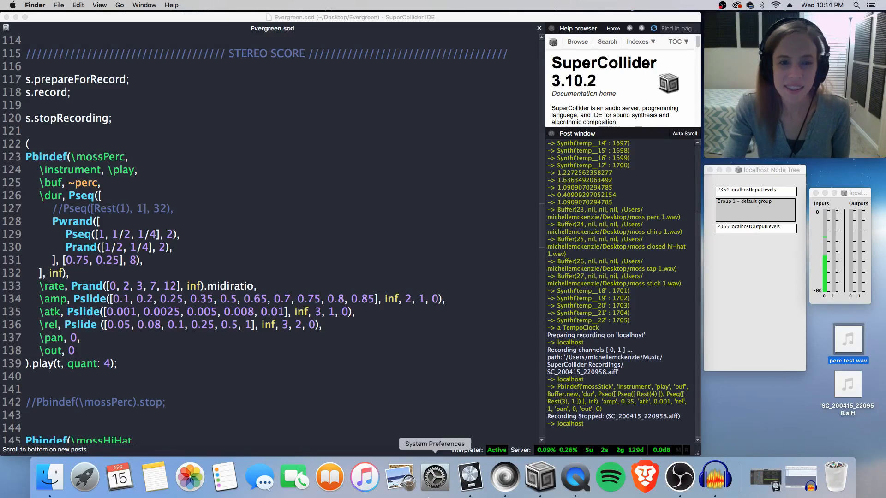
left_click(575, 480)
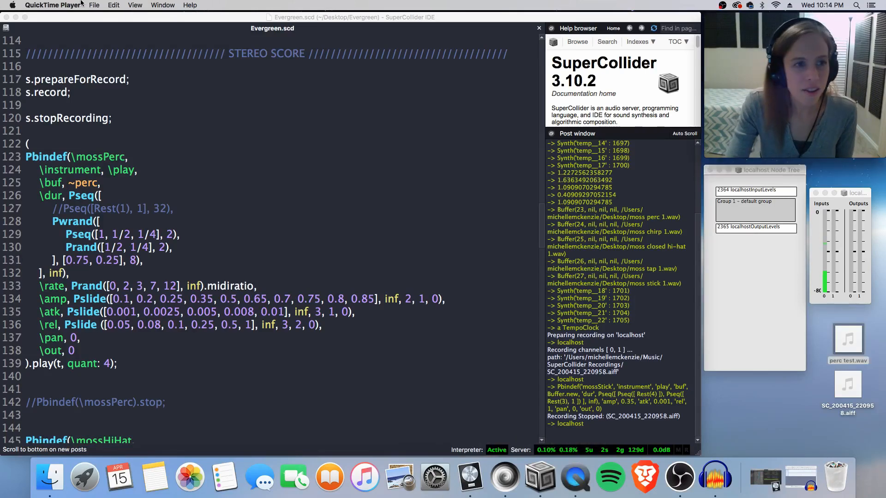
left_click(131, 5)
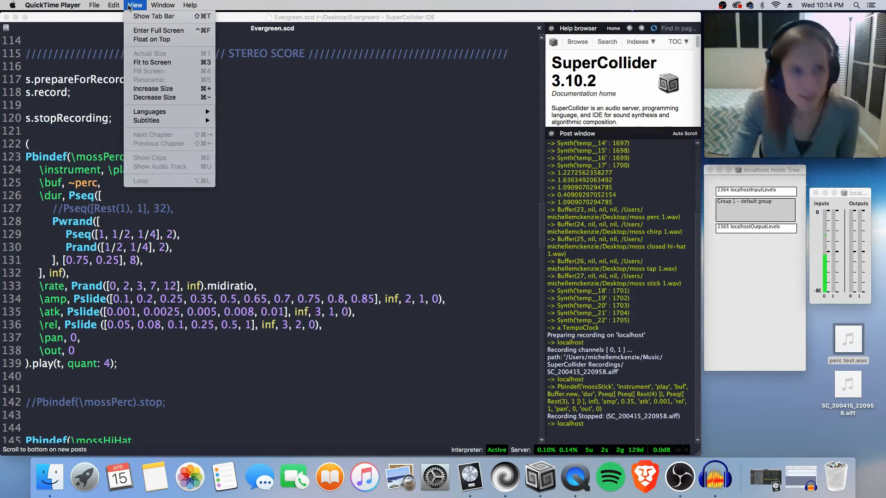
left_click(140, 39)
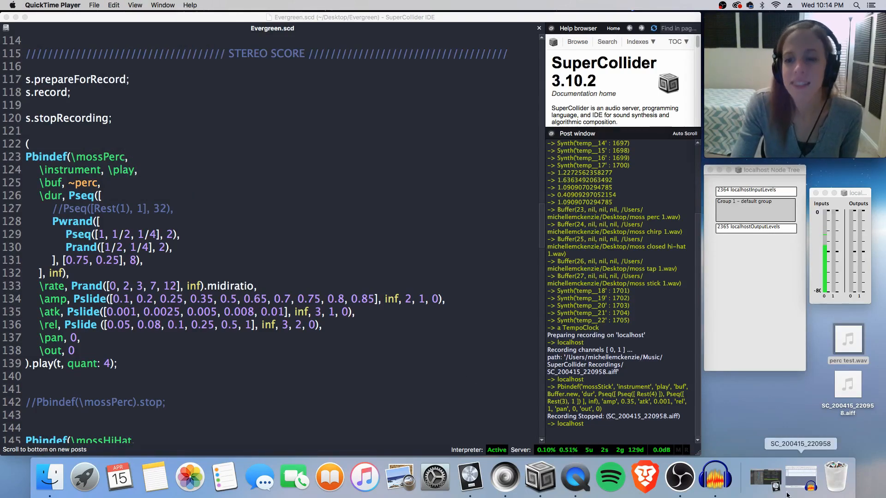
- Restore the Evergreen project in Logic Pro and import perc test.wav from the desktop onto a new bottom track, starting just before bar 17
left_click(764, 480)
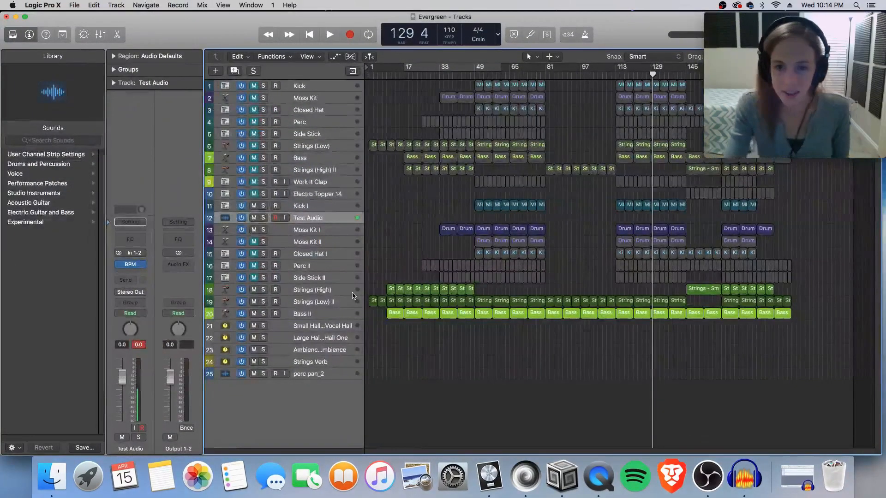
left_click_drag(878, 452, 806, 455)
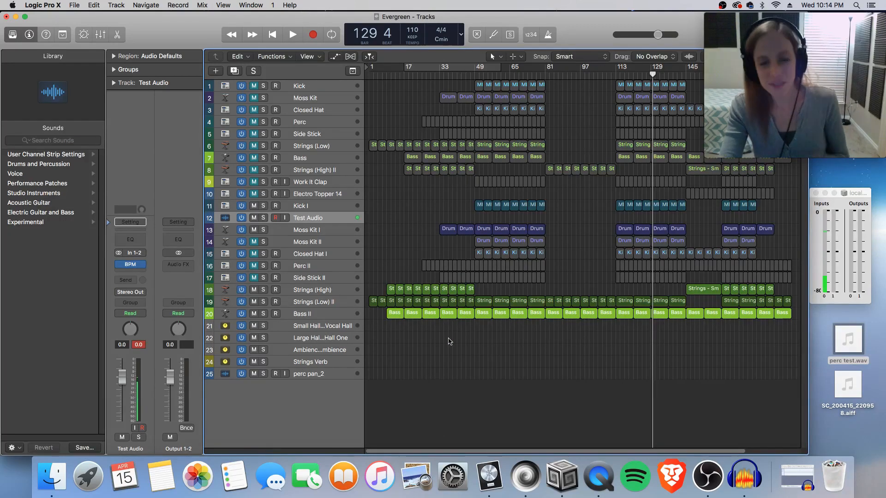
mouse_move(848, 350)
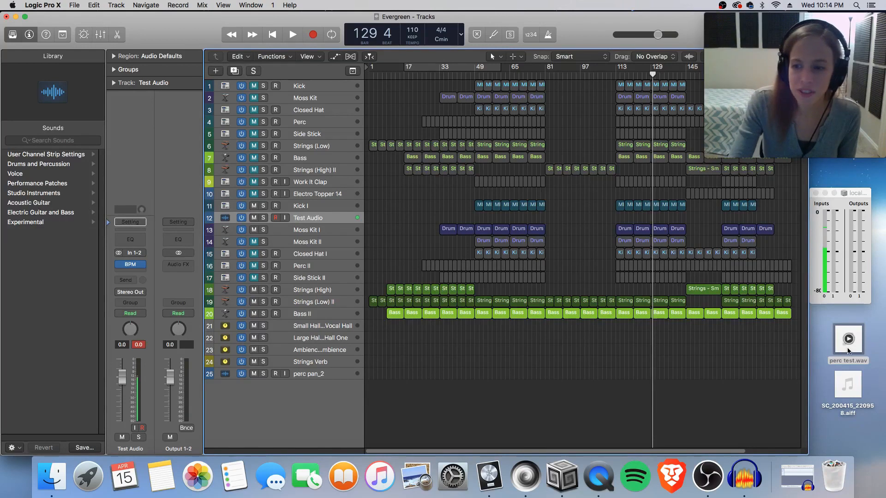
left_click_drag(852, 351, 403, 415)
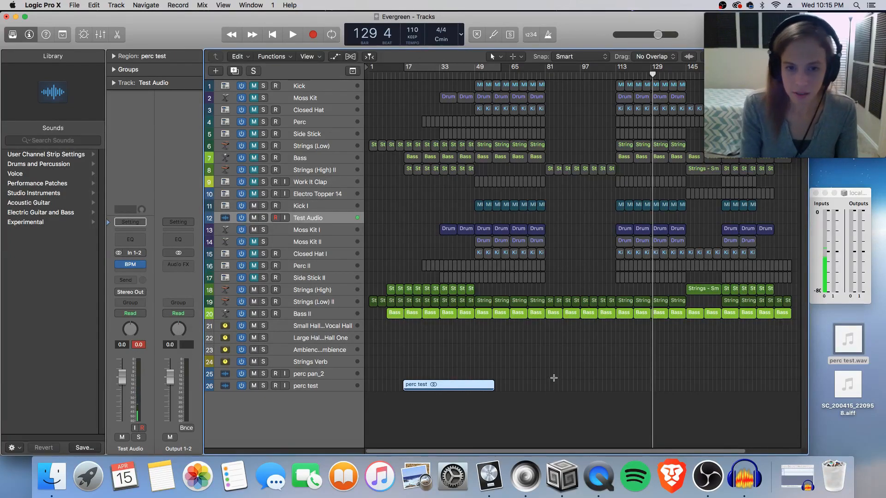
- Move the perc test region so that it starts exactly at bar 17
key("super+Down")
key("super+Down")
key("super+Right")
key("super+Right")
key("super+Right")
key("super+Right")
key("super+Right")
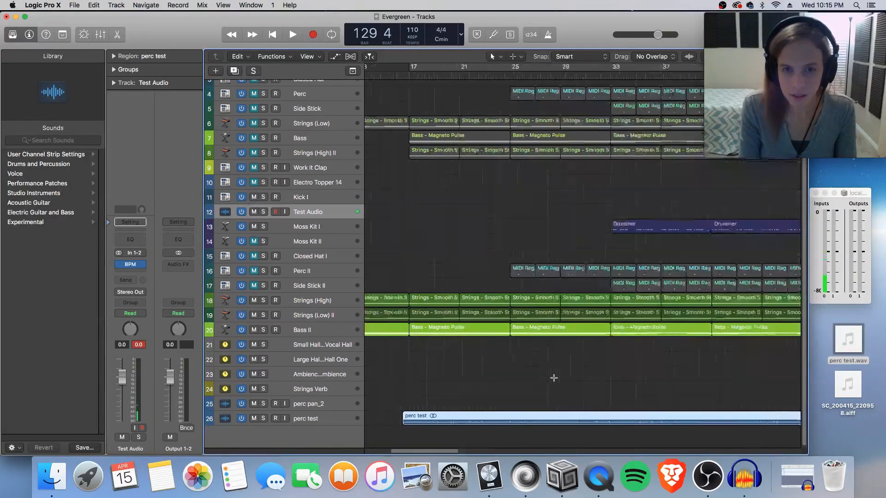
key("super+Right")
key("super+Right")
key("super+Right")
key("super+Right")
key("super+Right")
key("super+Up")
key("super+Down")
key("super+Down")
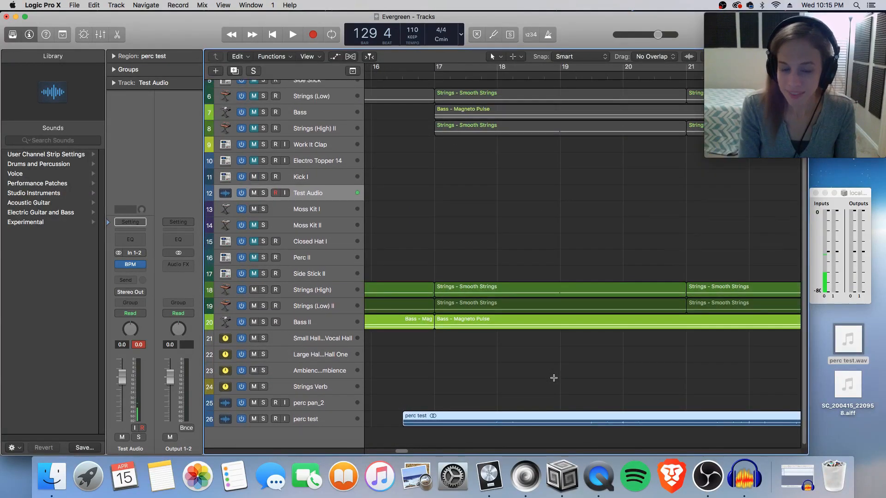
key("super+Down")
key("super+Down")
key("super+Down")
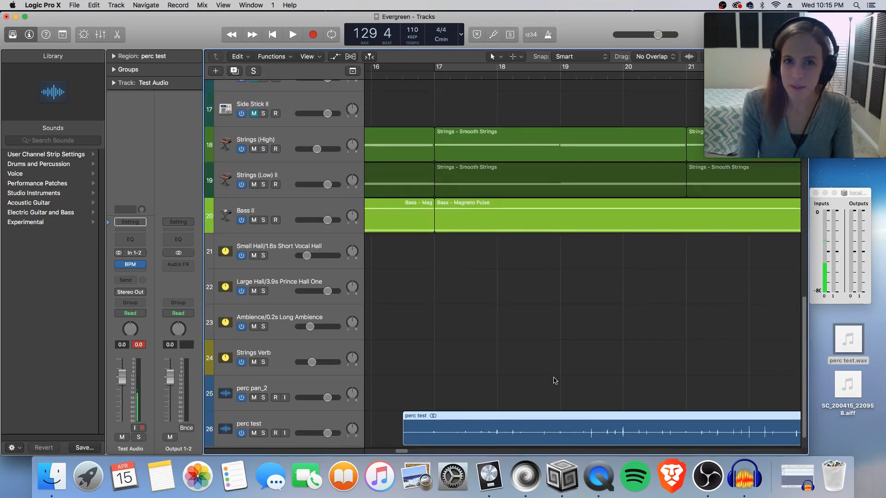
left_click_drag(441, 415, 471, 413)
key("super+Up")
key("super+Up")
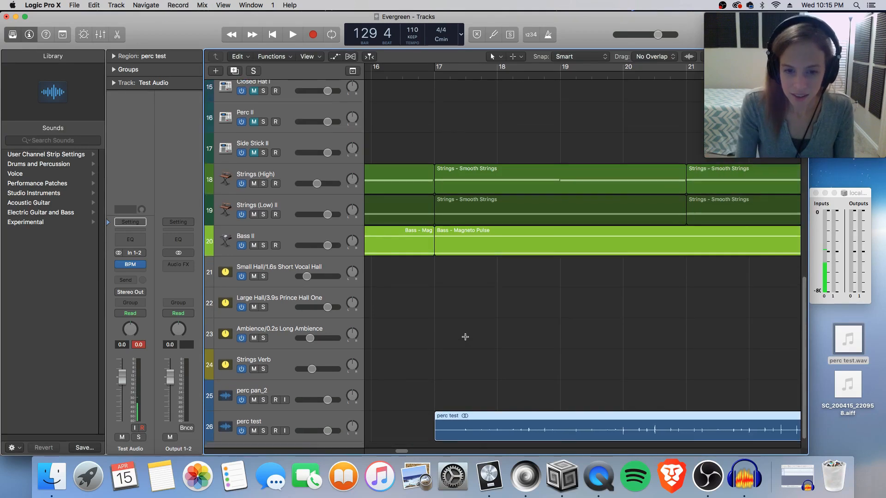
- Examine how the perc test waveform lines up with the beat grid from bar 17 onward
key("super+Down")
key("super+Down")
key("super+Down")
key("super+Down")
key("super+Down")
key("super+Down")
key("super+Down")
key("super+Down")
key("super+Down")
key("super+Down")
key("super+Down")
key("super+Down")
key("super+Down")
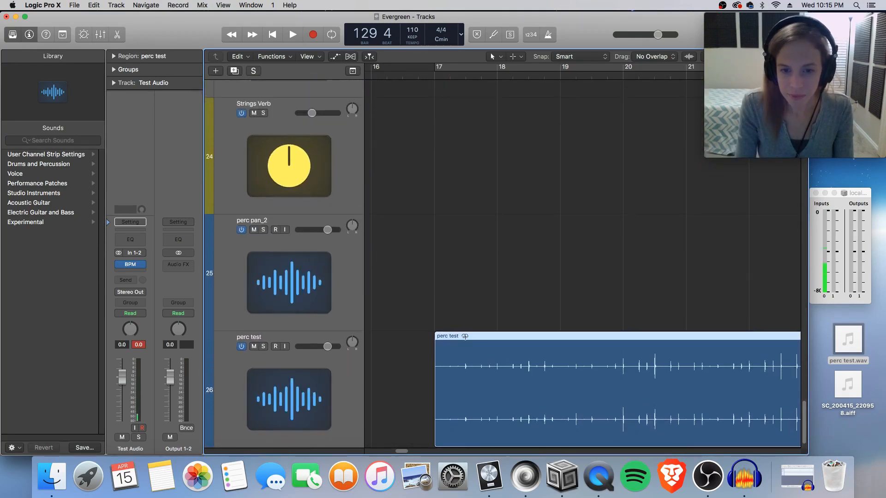
key("super+Right")
key("super+Right")
key("super+Right")
key("super+Right")
key("super+Right")
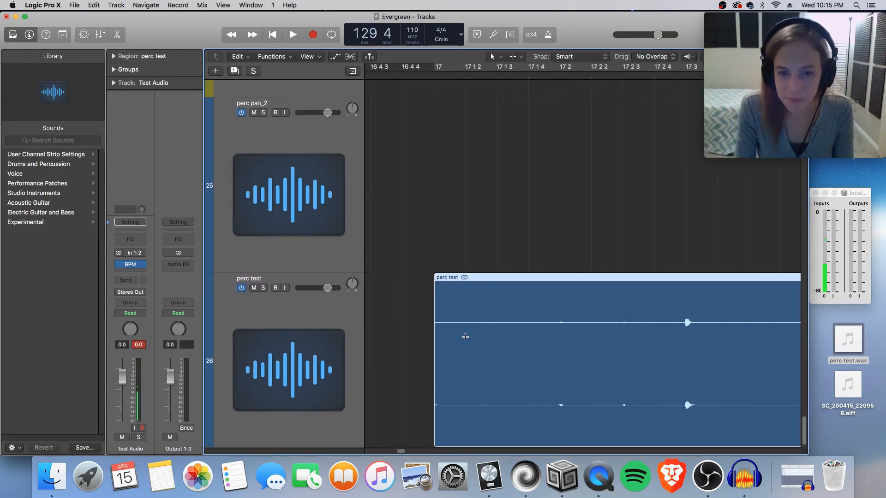
key("super+Left")
key("super+Left")
key("super+Left")
key("super+Left")
key("super+Left")
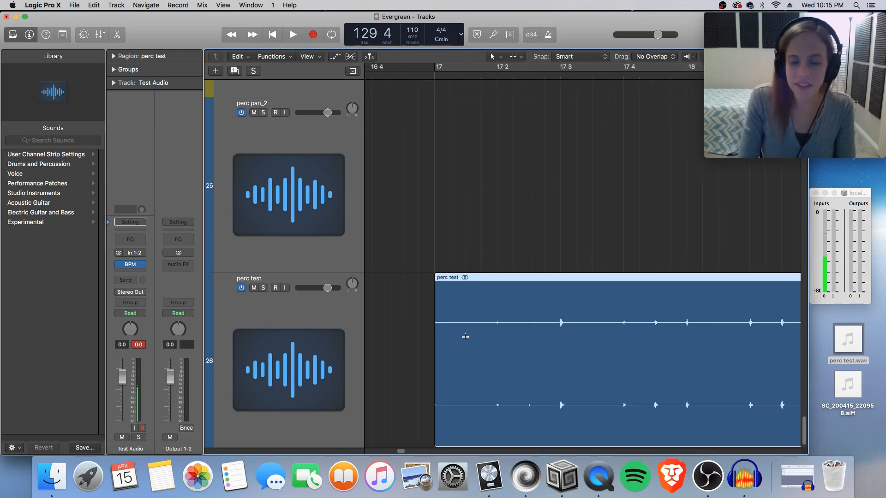
key("super+Left")
key("super+Left")
key("super+Left")
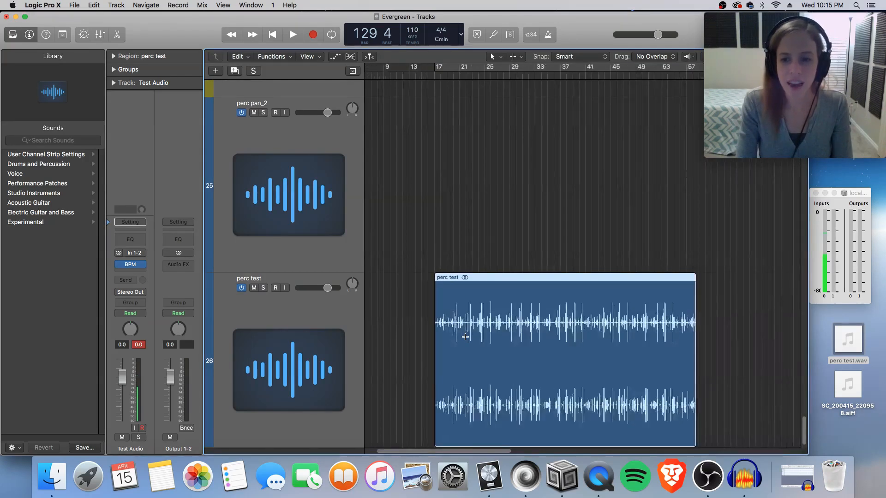
key("super+Right")
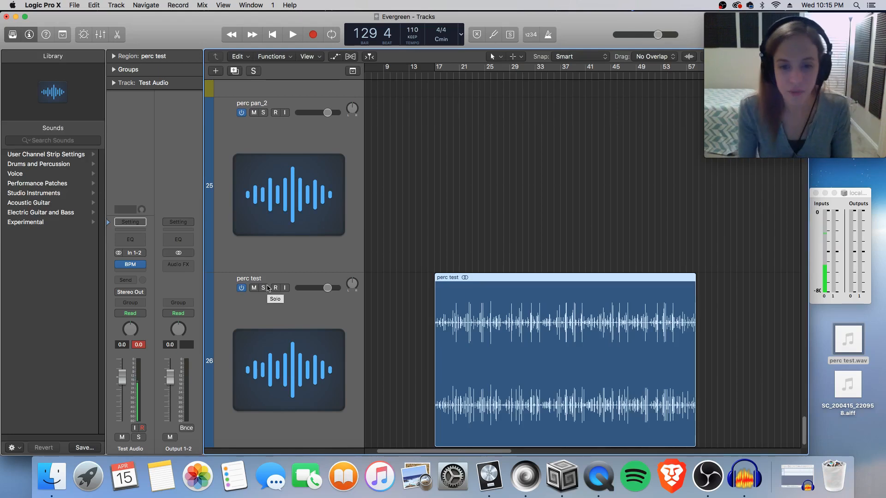
key("super+Left")
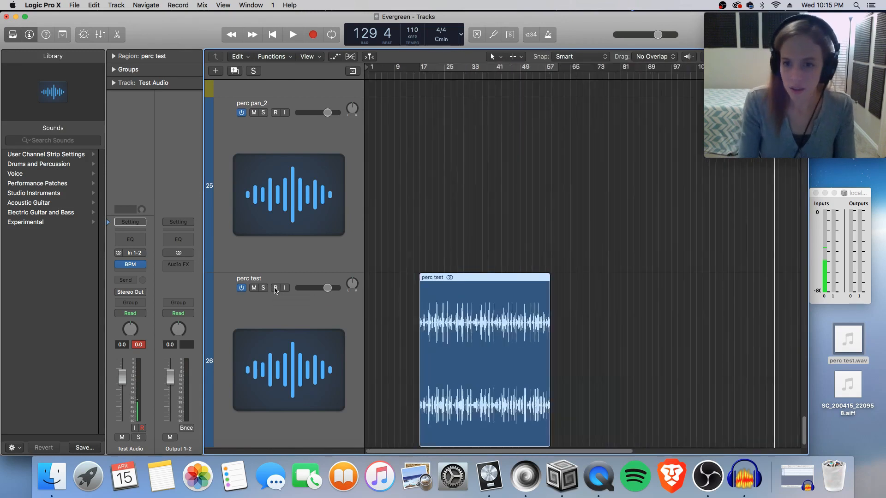
- Solo the perc test track and turn on cycle mode for the range starting at bar 17
key("super+Up")
key("super+Up")
key("super+Right")
key("super+Right")
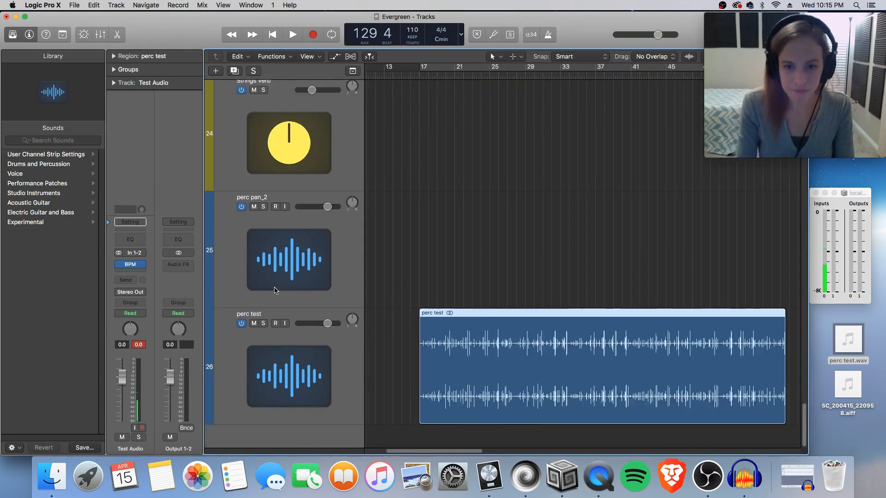
left_click(264, 323)
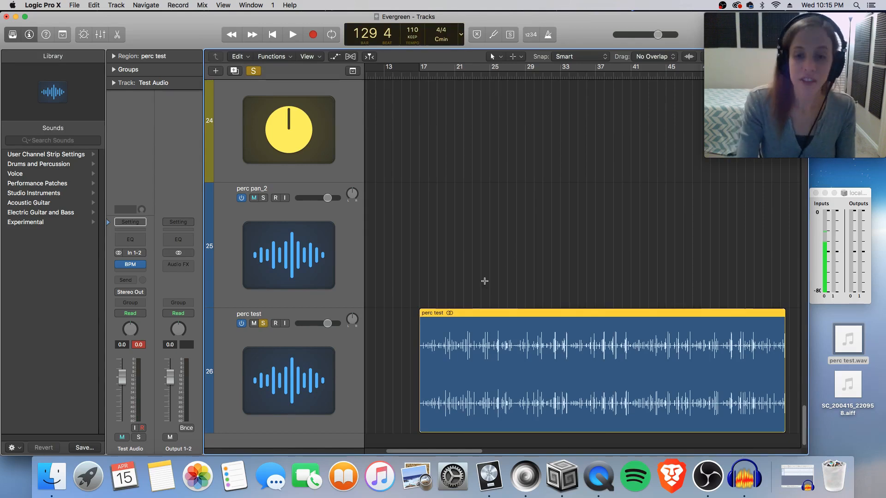
key("c")
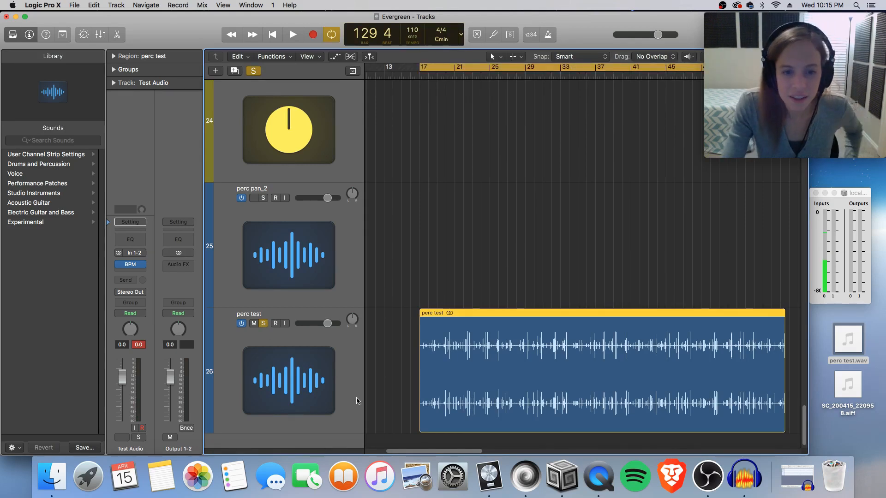
- Add the BPM Counter plug-in to the perc test track and check the recording's tempo during playback
left_click(355, 367)
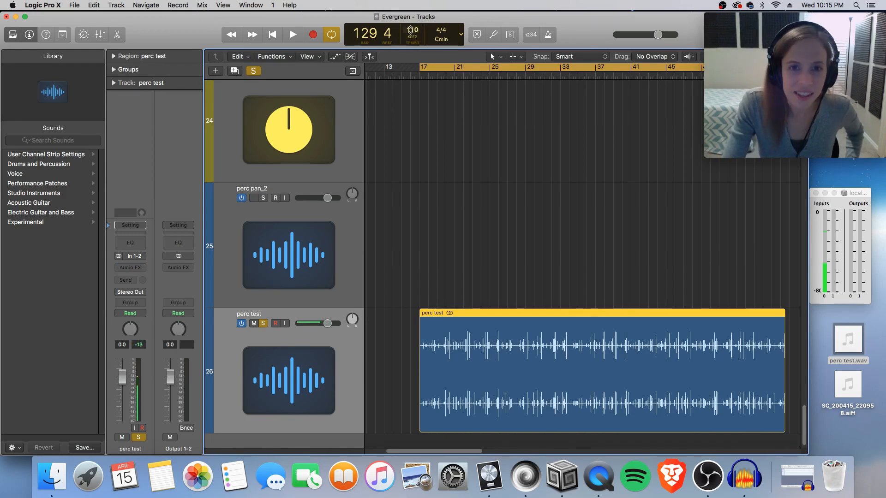
left_click(144, 268)
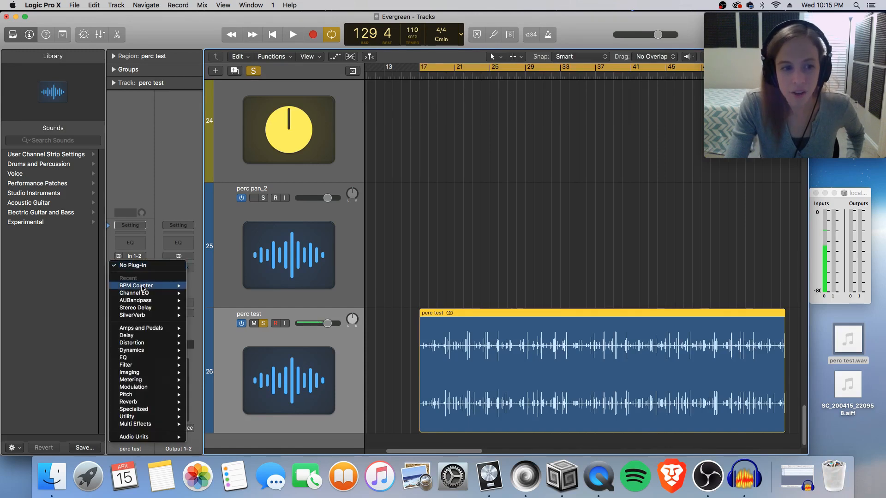
mouse_move(143, 287)
left_click(214, 287)
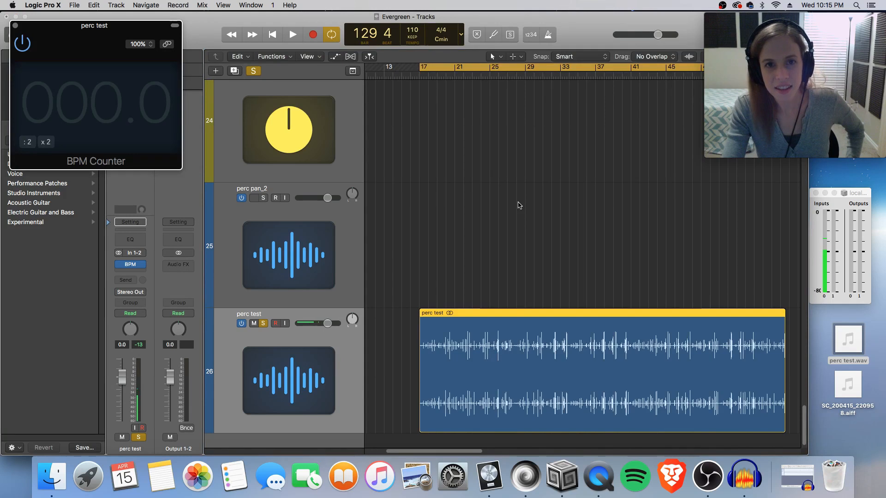
left_click_drag(108, 36, 314, 62)
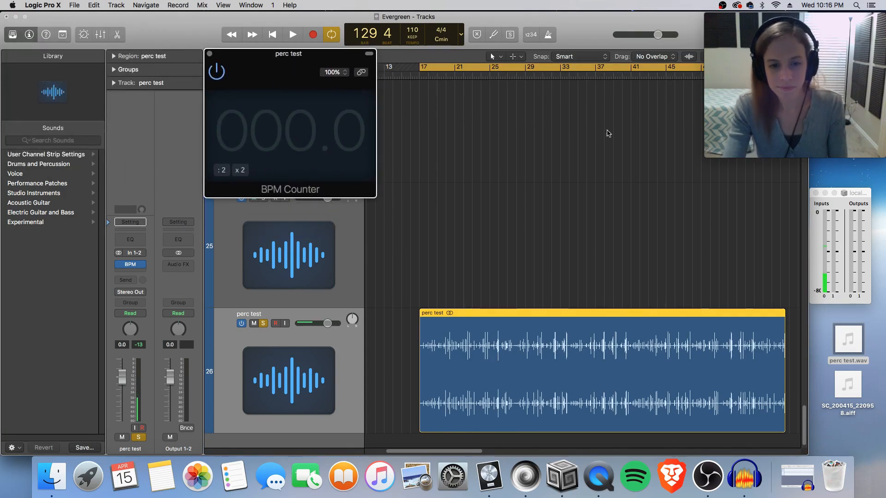
key("space")
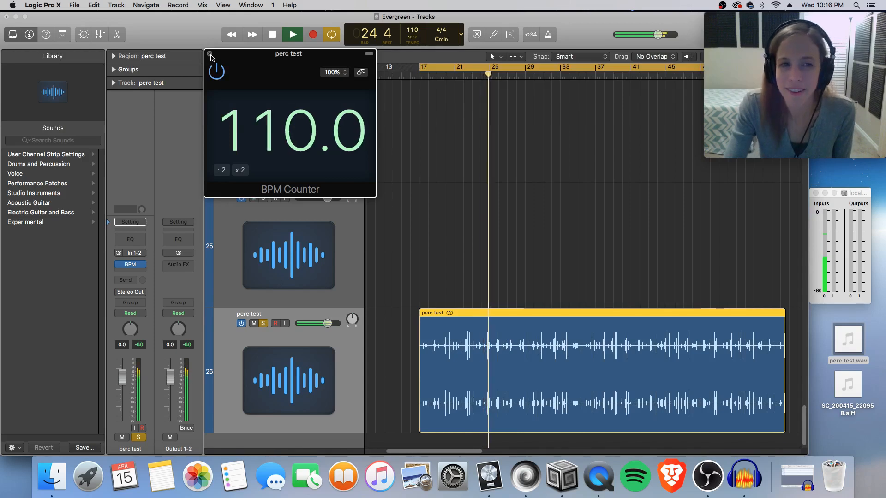
left_click(210, 54)
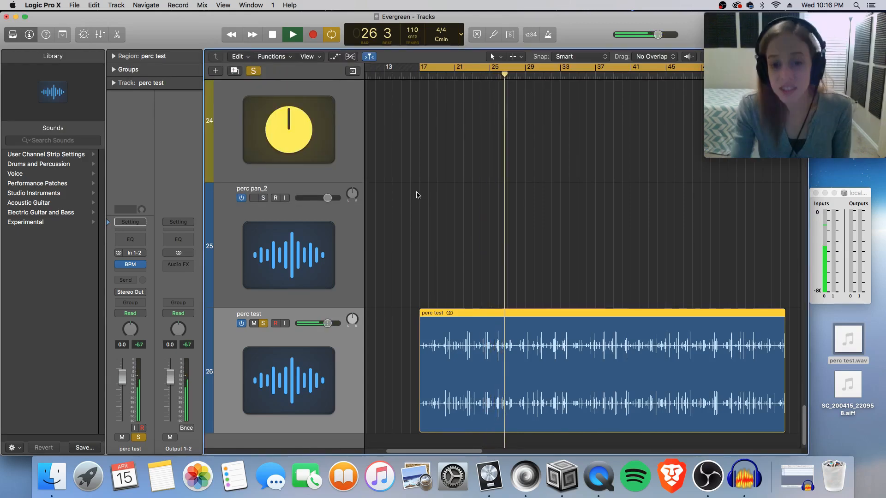
- Turn off solo on the perc test track and unmute the Kick I track while playback continues
key("super+Up")
key("super+Up")
key("super+Up")
key("super+Up")
key("super+Up")
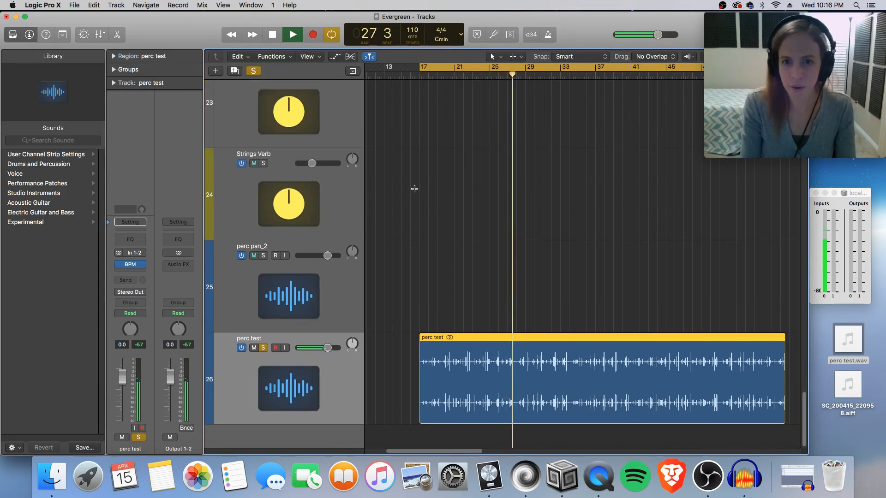
key("super+Up")
key("super+Up")
key("super+Up")
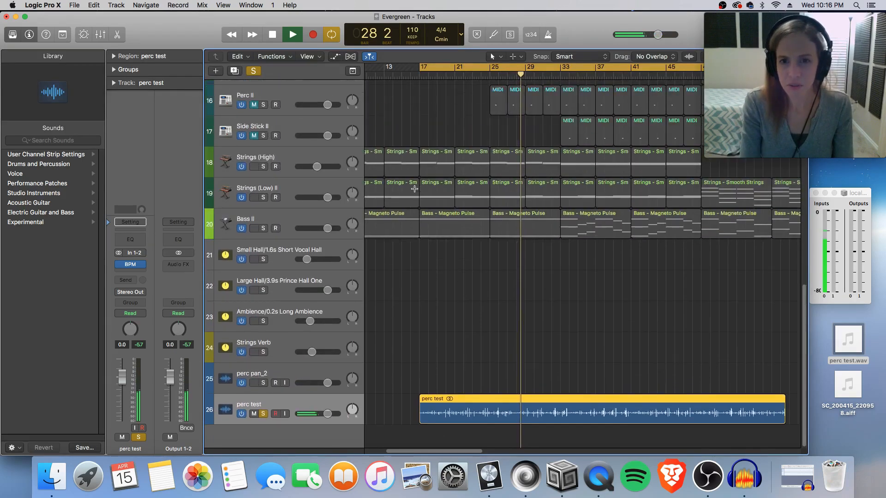
key("super+Left")
key("super+Left")
key("super+Left")
key("super+Up")
key("super+Up")
key("super+Up")
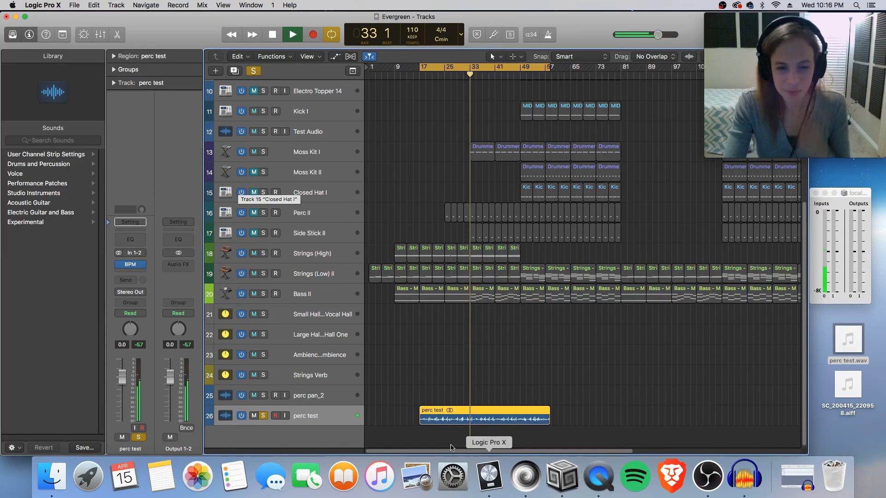
left_click(263, 416)
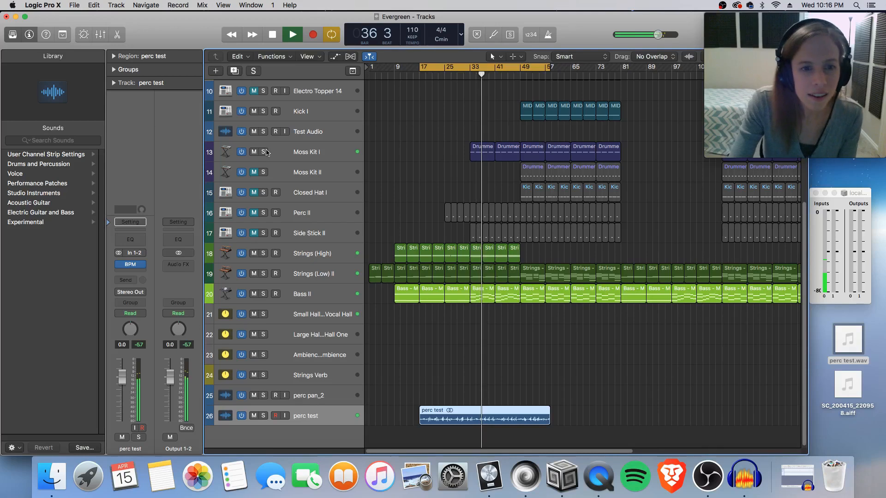
scroll(307, 184, "up", 3)
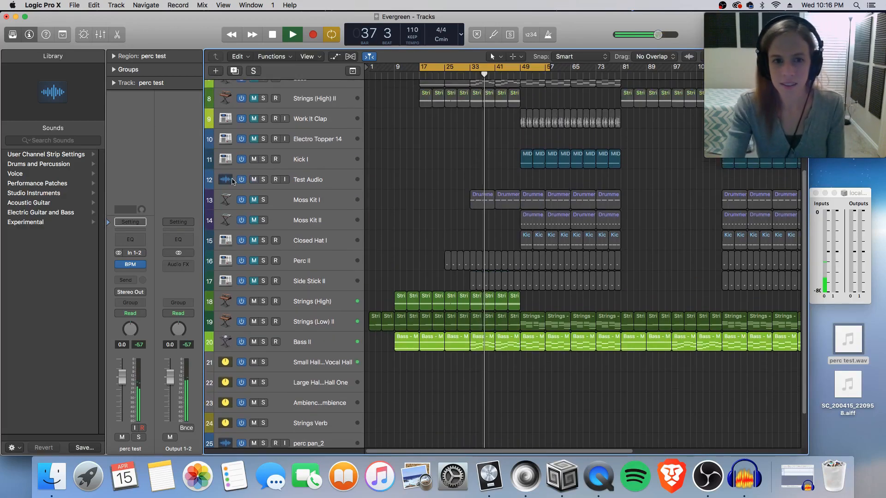
left_click(255, 160)
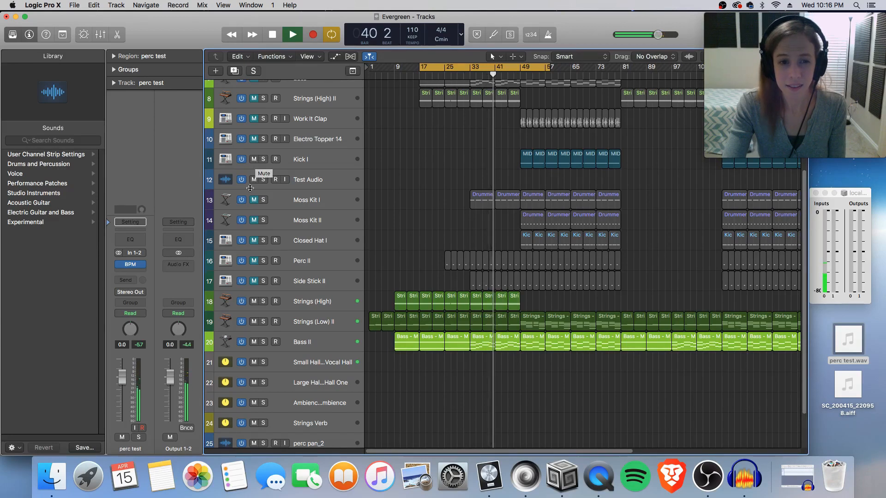
- Try the Moss Kit I track unmuted during playback and mute it again
left_click(255, 200)
key("super+Left")
key("super+Left")
key("super+Left")
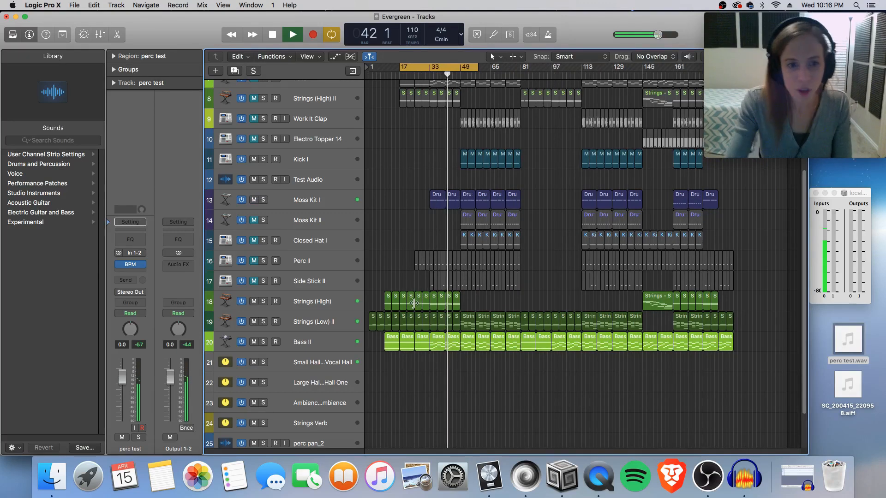
left_click(254, 200)
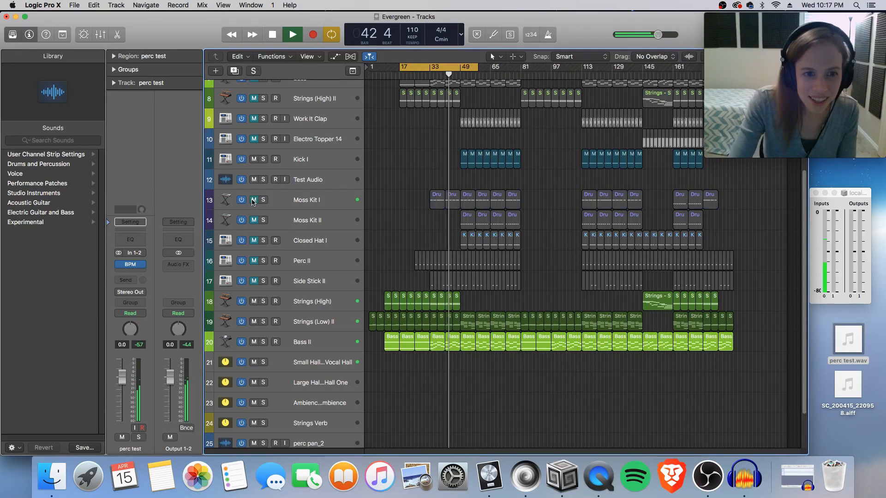
left_click(337, 58)
scroll(403, 278, "up", 3)
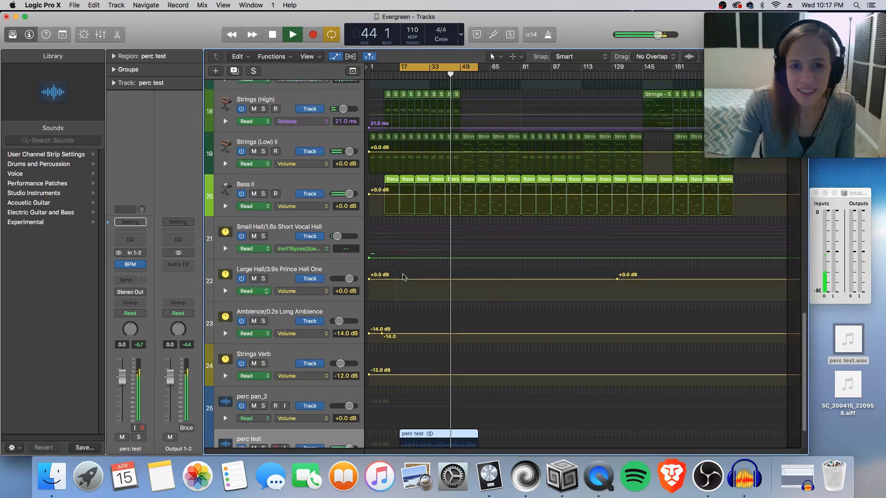
scroll(403, 277, "up", 2)
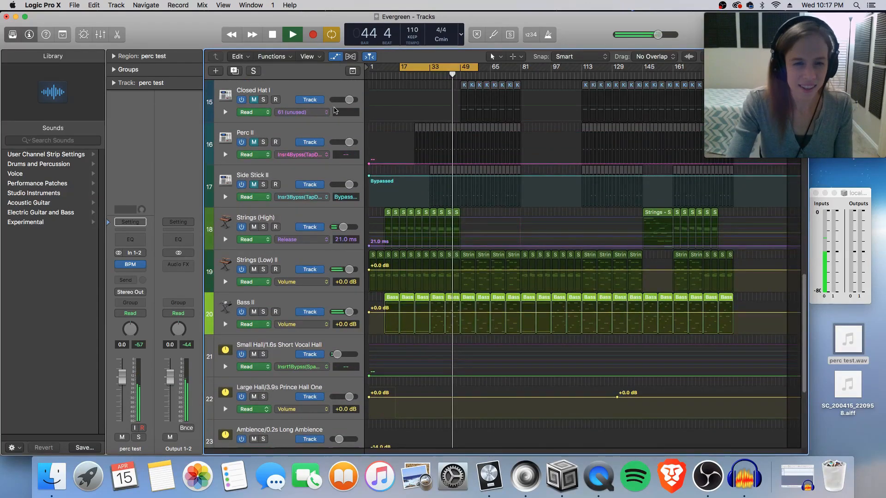
left_click(340, 59)
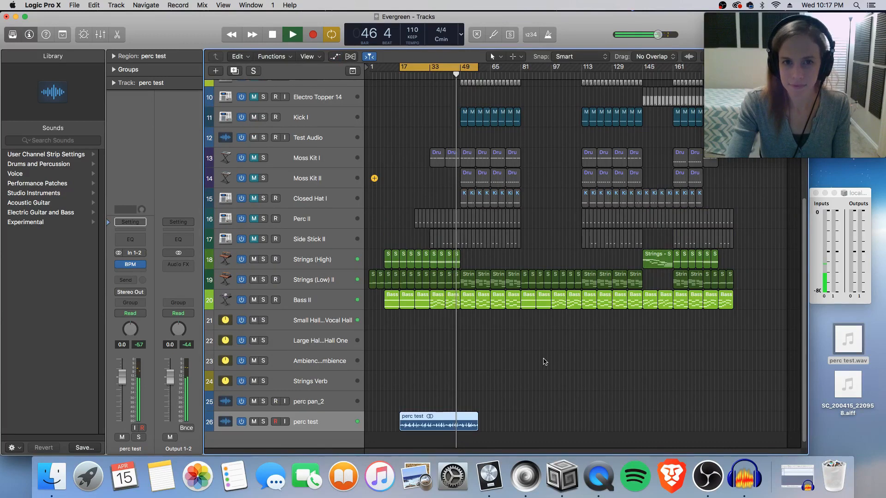
- Extend the end of the cycle range to bar 81, keeping its start at bar 17
scroll(540, 357, "up", 3)
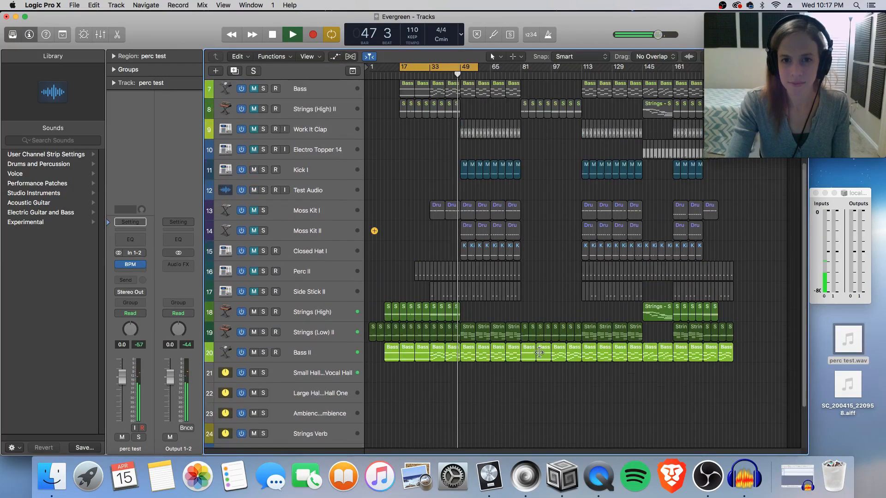
scroll(539, 352, "down", 3)
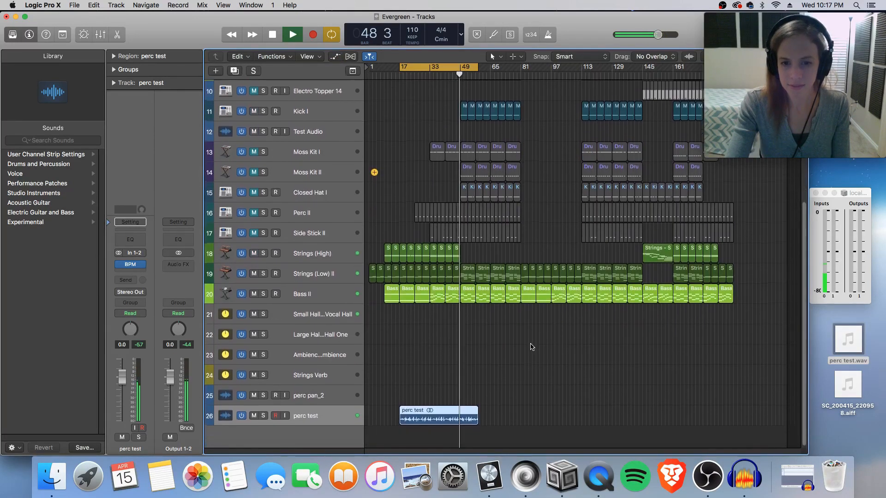
key("super+Right")
key("super+Right")
key("super+Right")
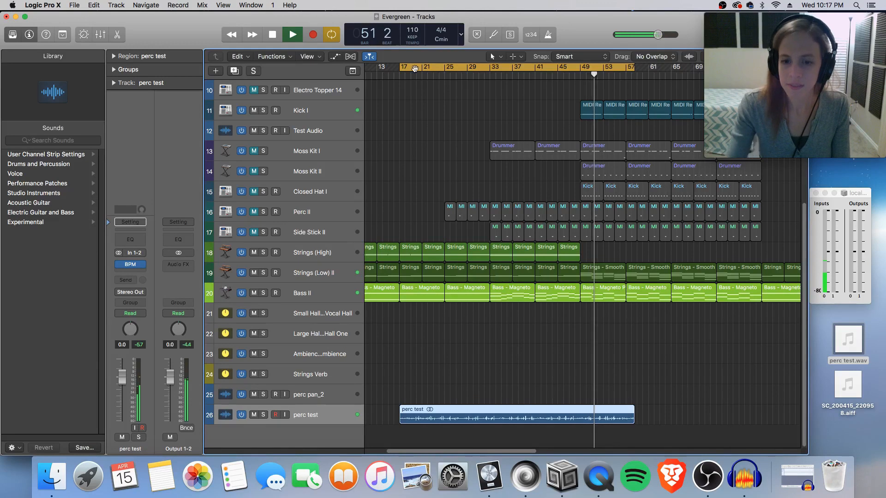
key("super+Left")
key("super+Left")
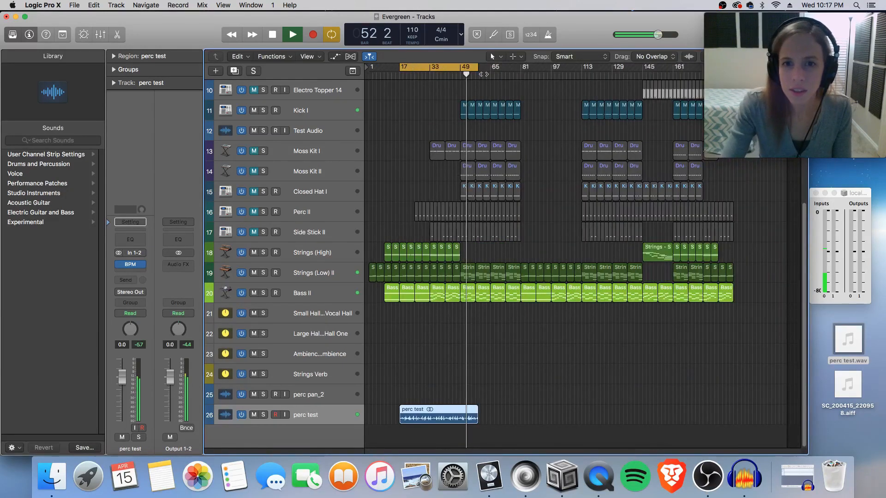
left_click_drag(476, 68, 519, 87)
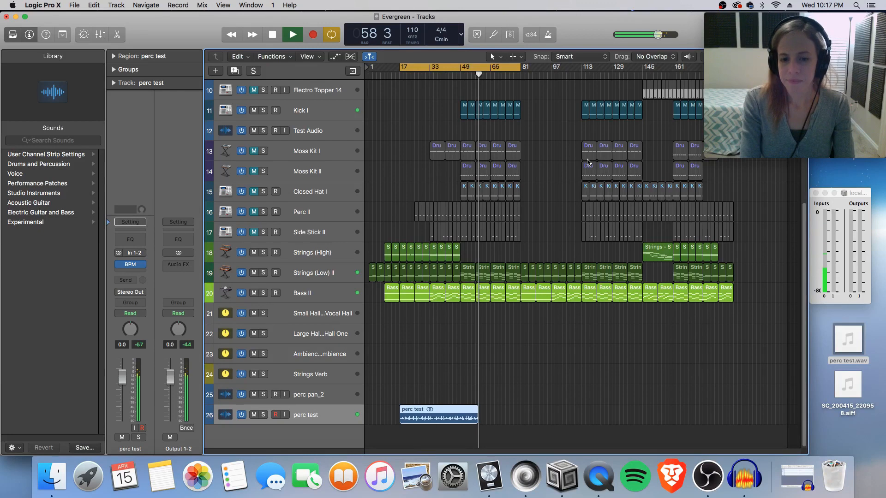
- Stop playback, switch to the Evergreen.scd code in SuperCollider and go to its MONO SCORE section
key("space")
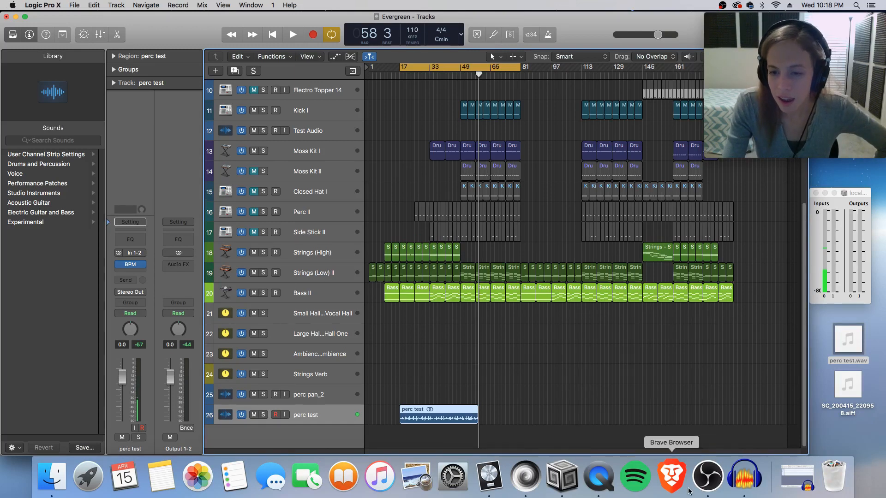
left_click(16, 17)
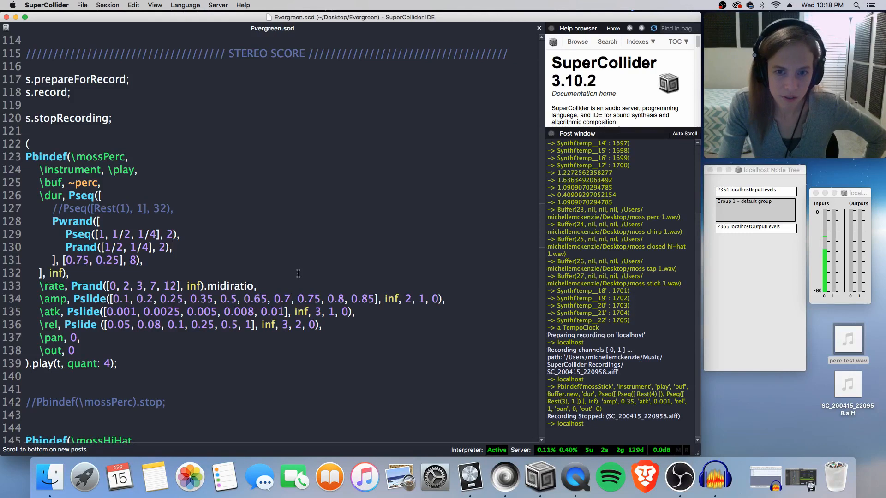
scroll(300, 282, "down", 8)
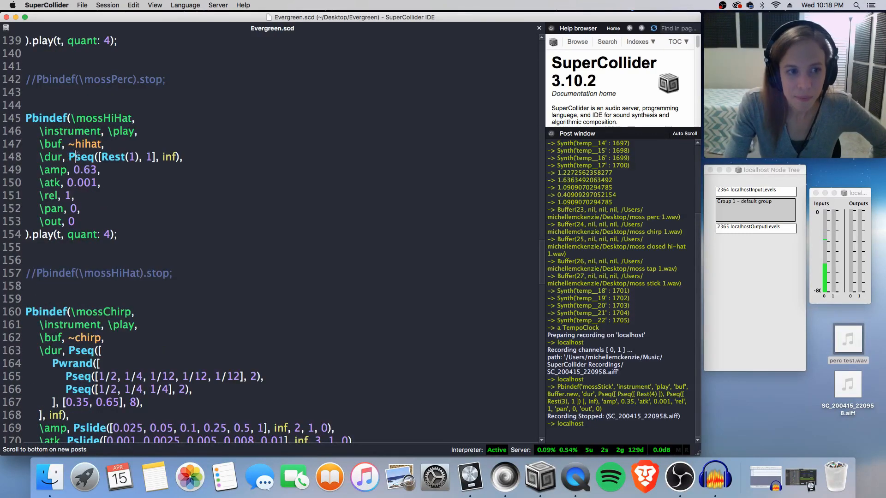
scroll(175, 212, "down", 13)
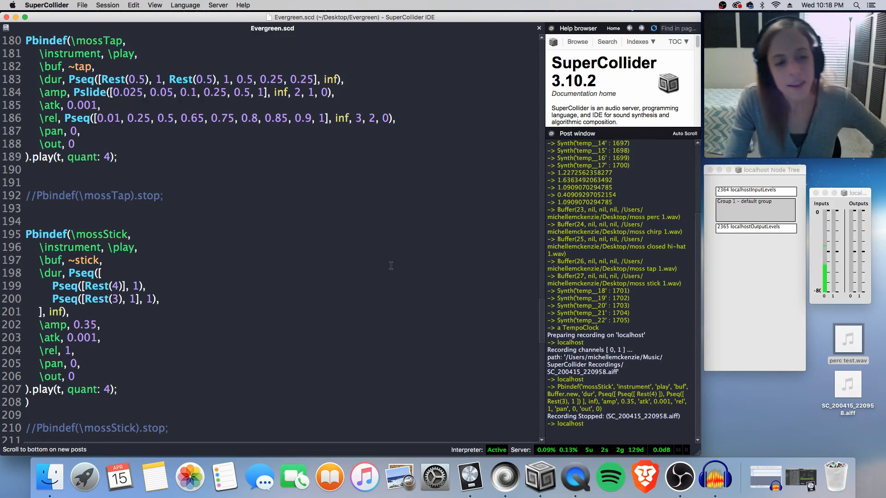
scroll(334, 290, "down", 10)
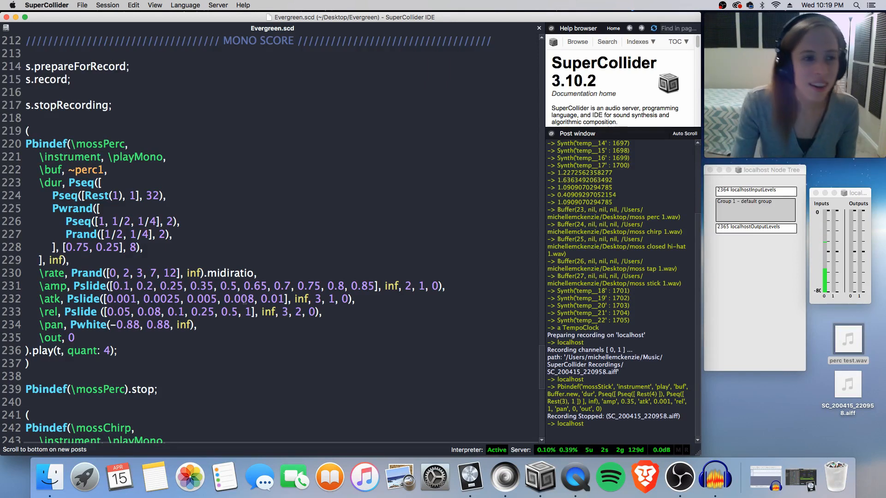
- Start a new recording from the MONO SCORE section and run the mono mossPerc pattern block
left_click(92, 79)
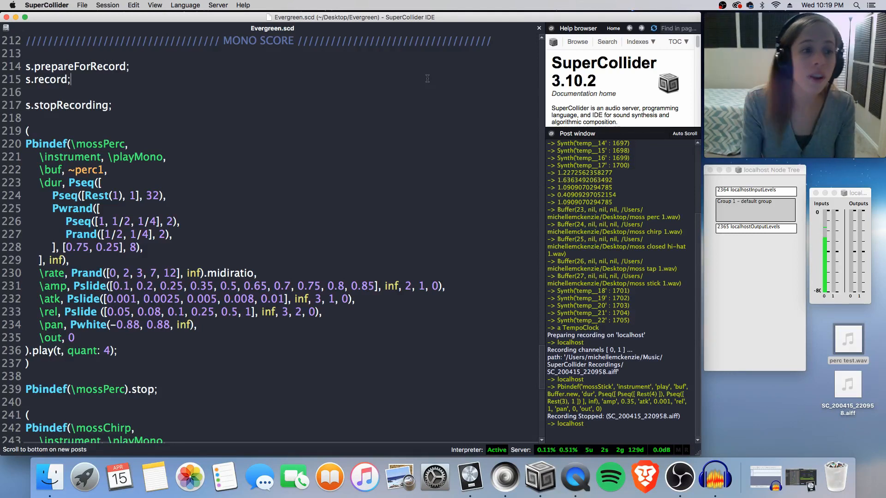
key("shift+Return")
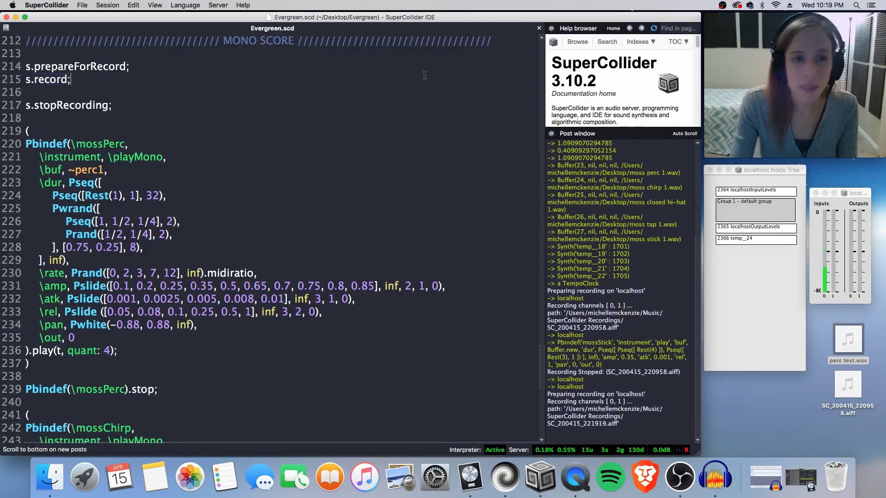
double_click(53, 366)
key("super+Return")
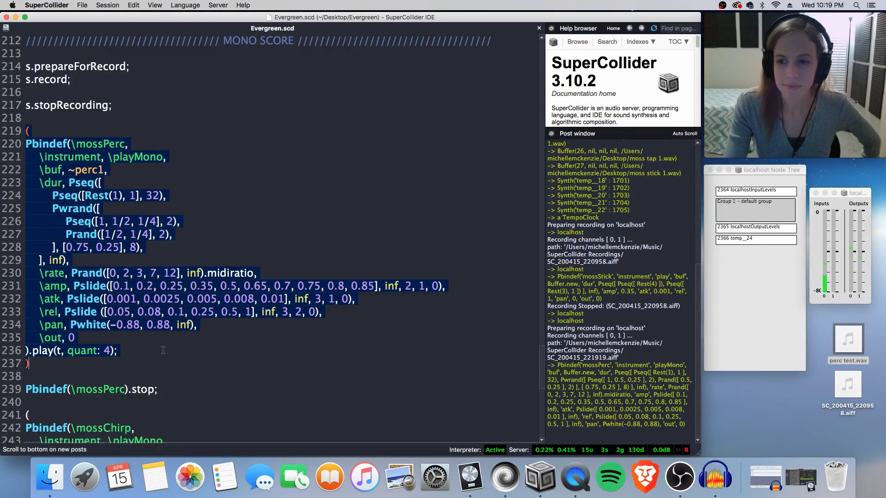
- Examine the mono mossPerc pattern's pan, Pwrand duration weights and midiratio rate settings while it plays
left_click(217, 325)
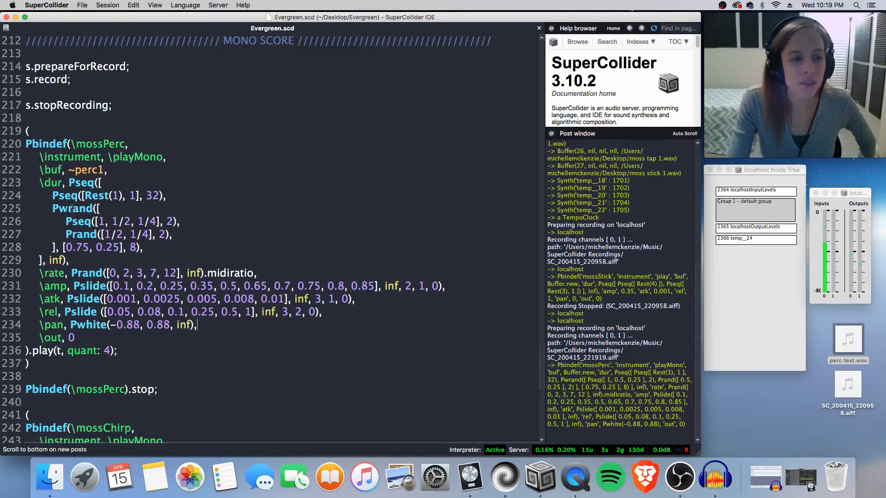
double_click(79, 250)
double_click(105, 249)
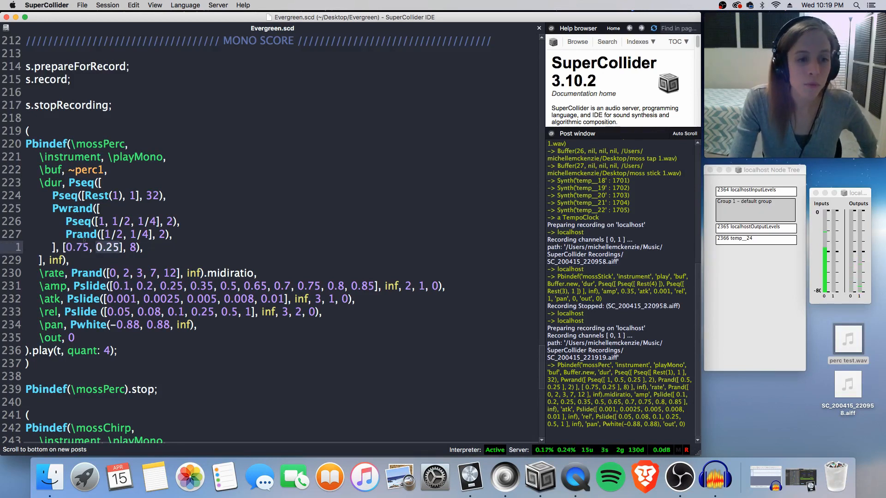
left_click(101, 221)
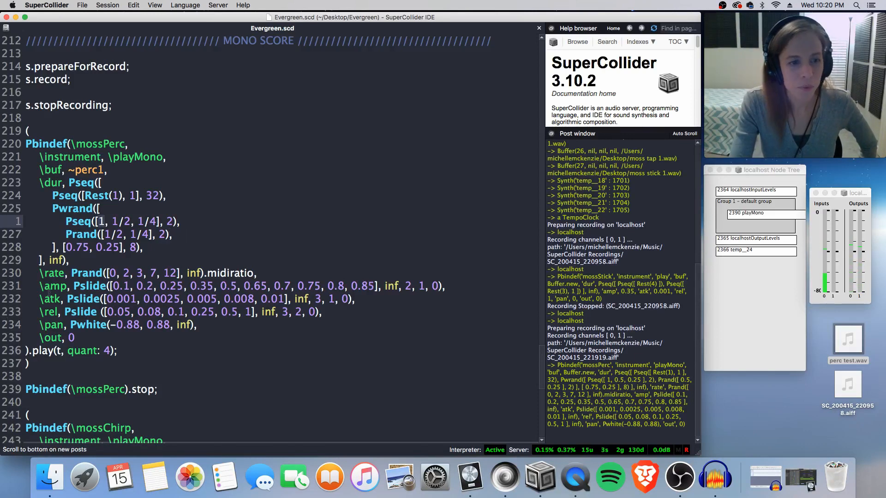
left_click(73, 273)
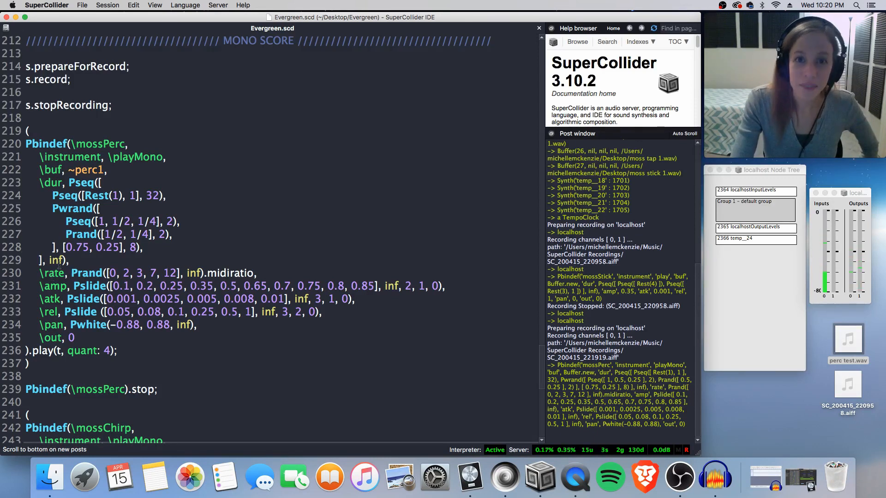
double_click(232, 272)
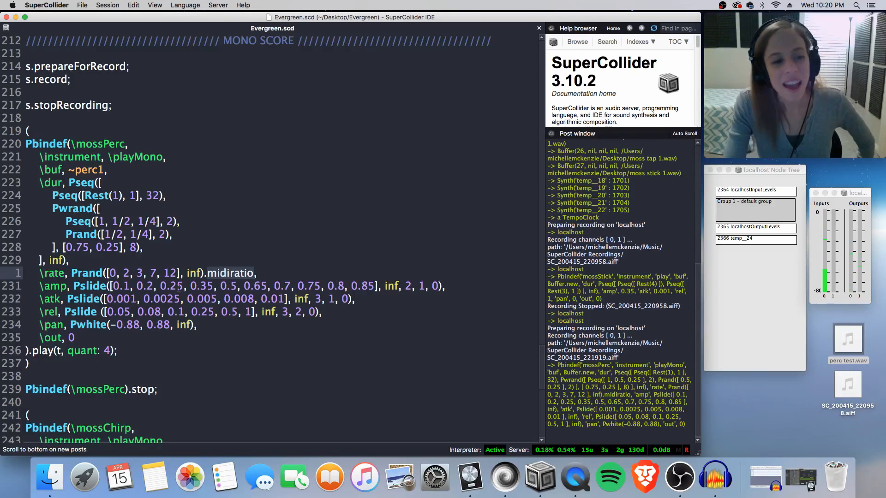
double_click(52, 275)
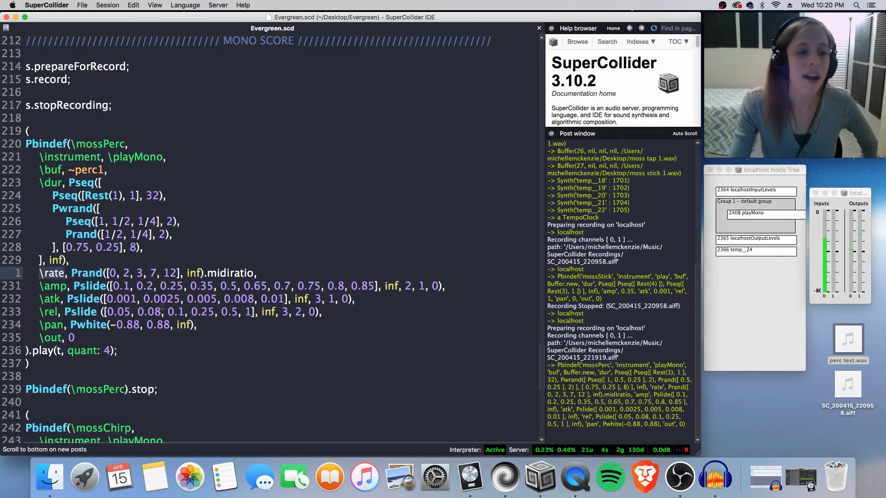
double_click(78, 209)
left_click(106, 252)
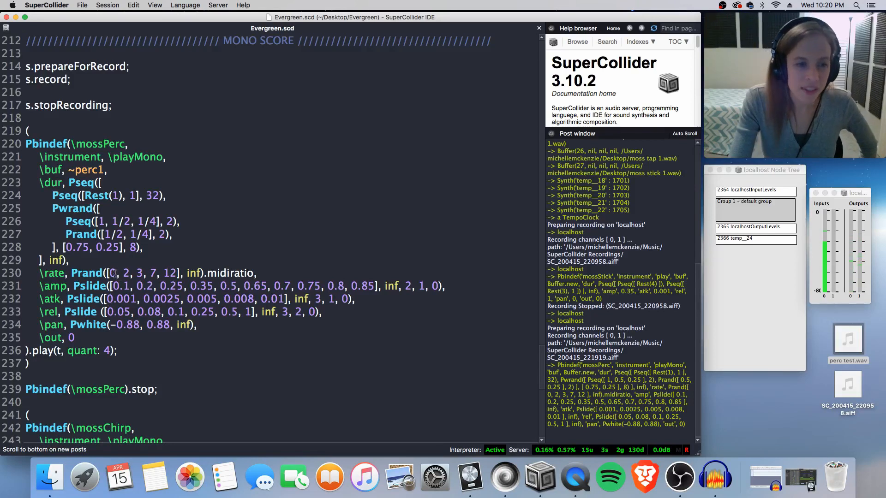
- Go through the semitone values 0, 2, 3, 7 and 12 in the mossPerc rate list
left_click(112, 273)
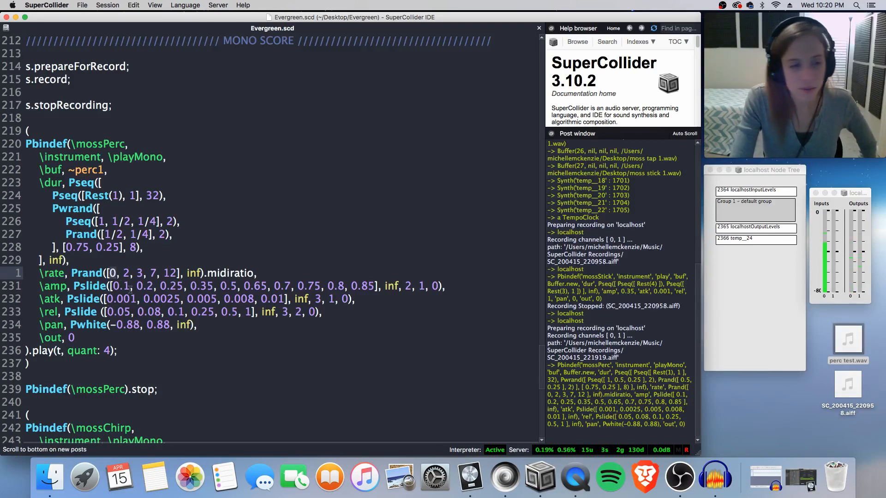
double_click(125, 273)
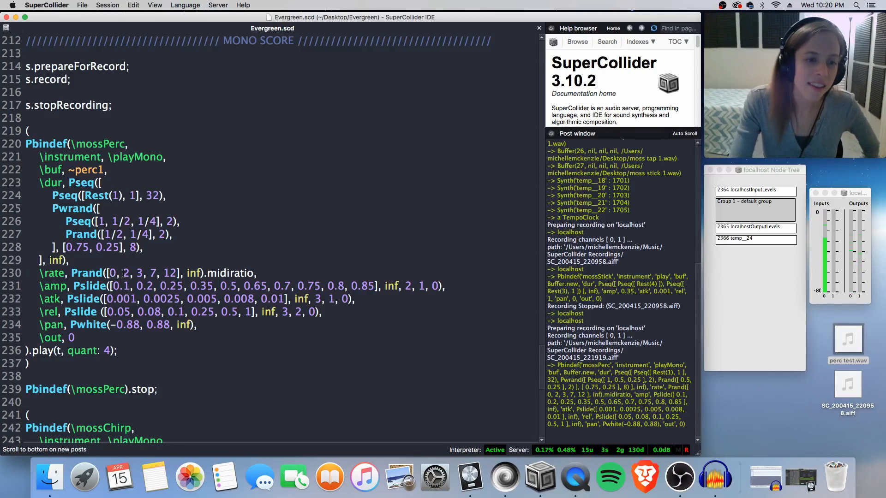
left_click(139, 273)
double_click(139, 274)
left_click(154, 274)
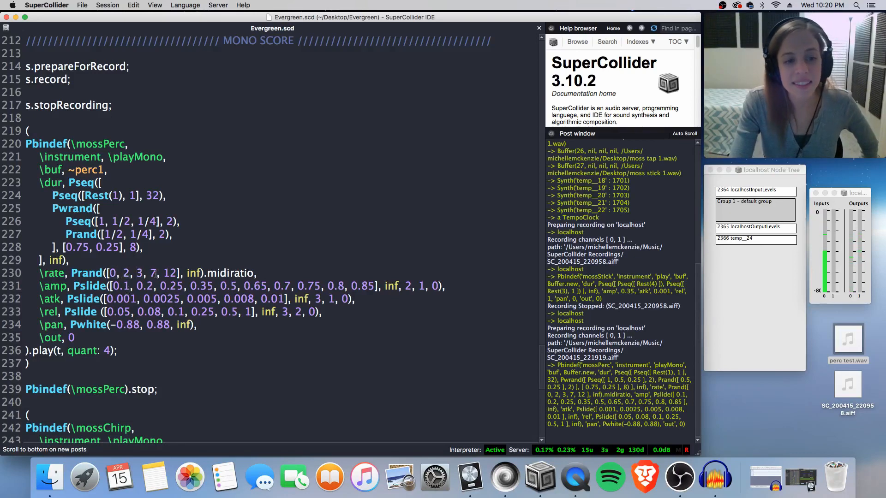
double_click(174, 275)
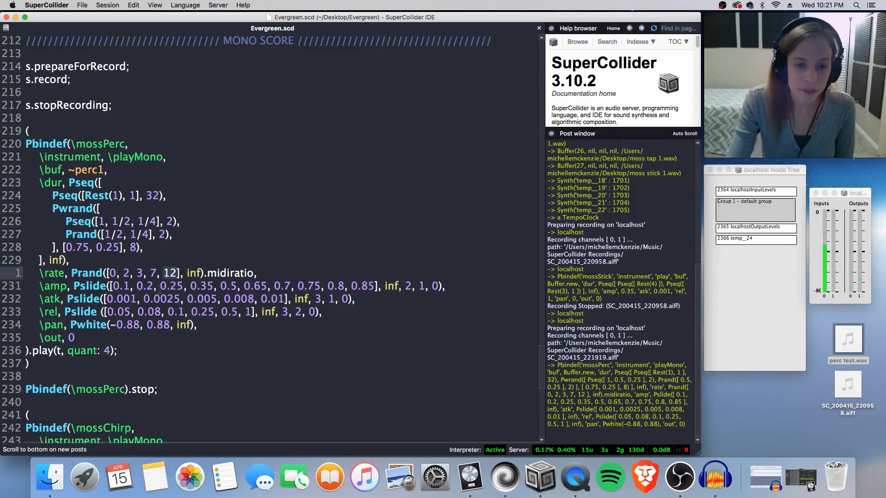
- Look up the Pslide documentation from the mossPerc amp line and read its class method arguments
left_click(410, 286)
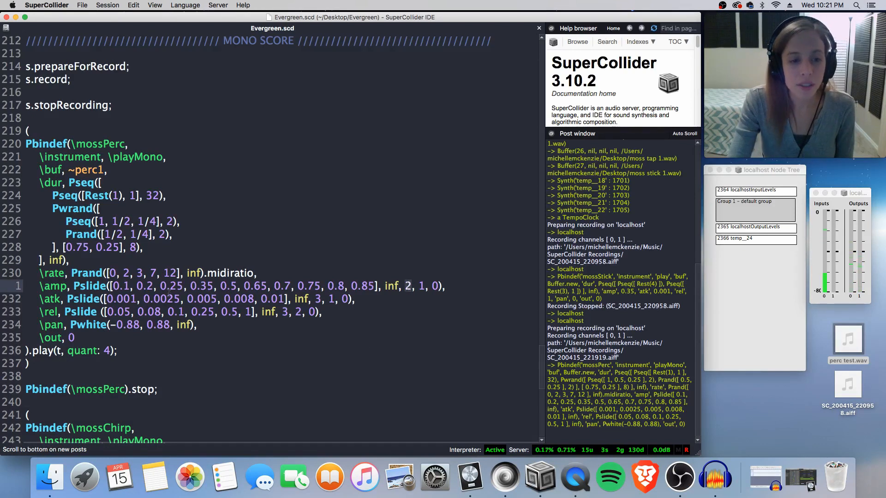
double_click(82, 287)
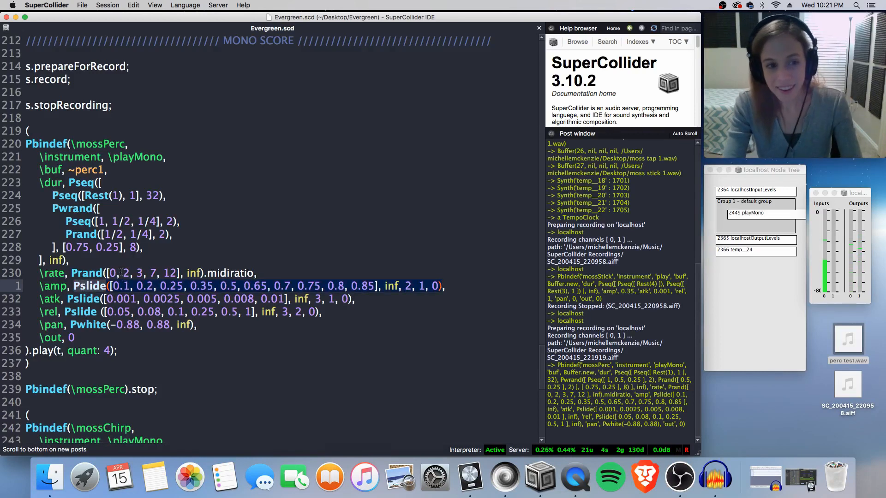
key("super+d")
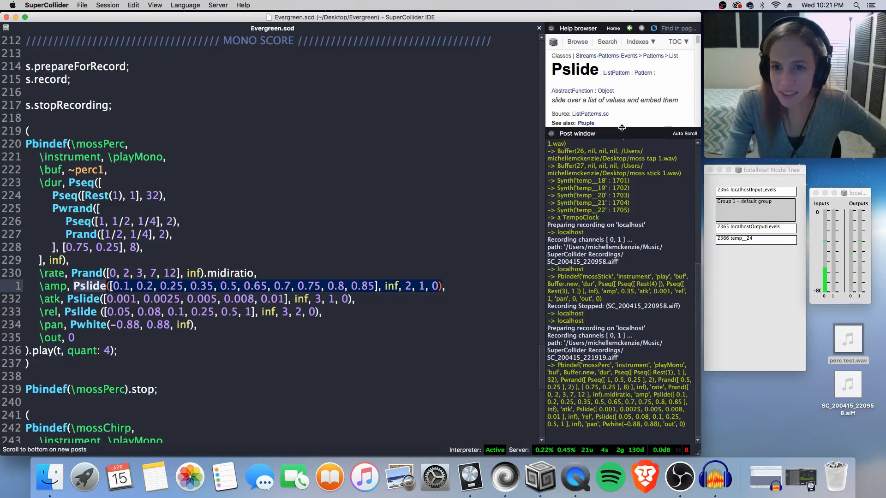
left_click_drag(622, 126, 627, 190)
scroll(627, 175, "down", 2)
scroll(627, 174, "down", 3)
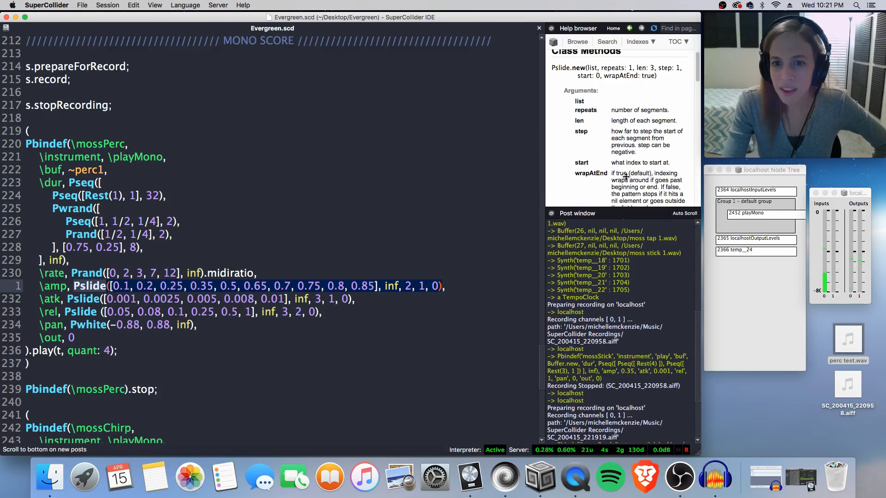
scroll(626, 174, "up", 1)
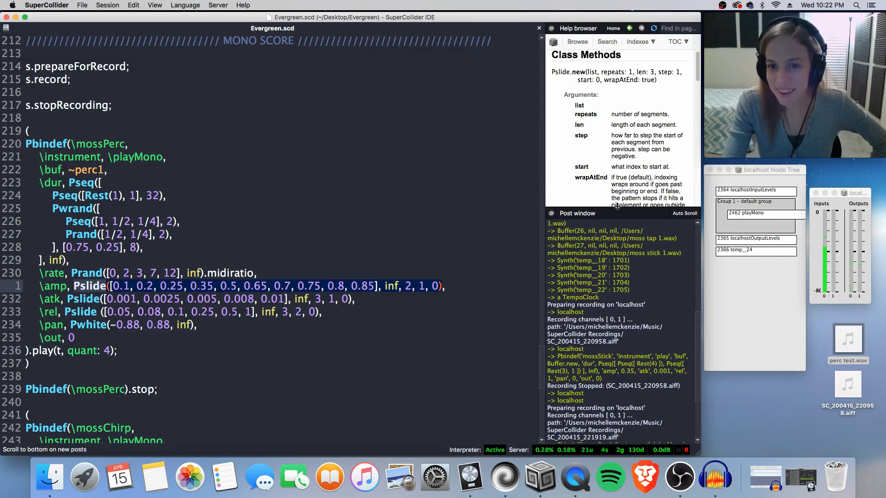
left_click_drag(619, 208, 618, 86)
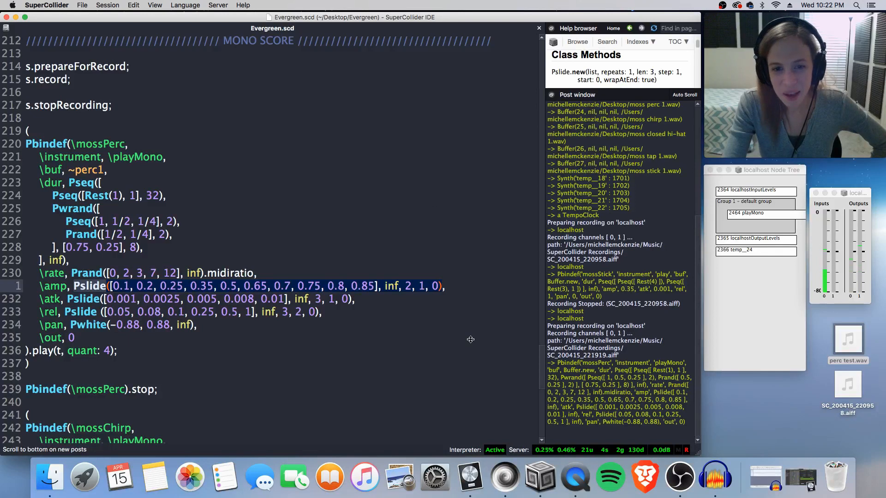
left_click(466, 317)
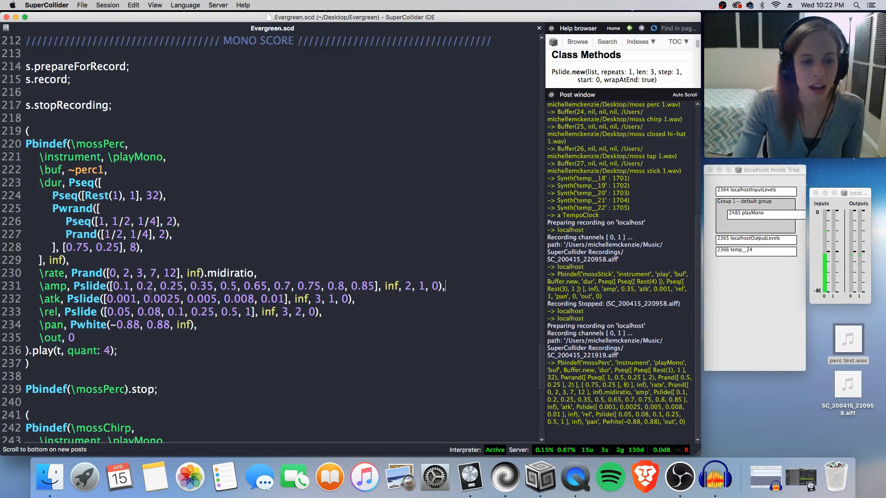
- Compare the stereo score patterns, from mossPerc through mossStick, with the mono mossPerc block
scroll(153, 309, "up", 3)
scroll(154, 312, "up", 15)
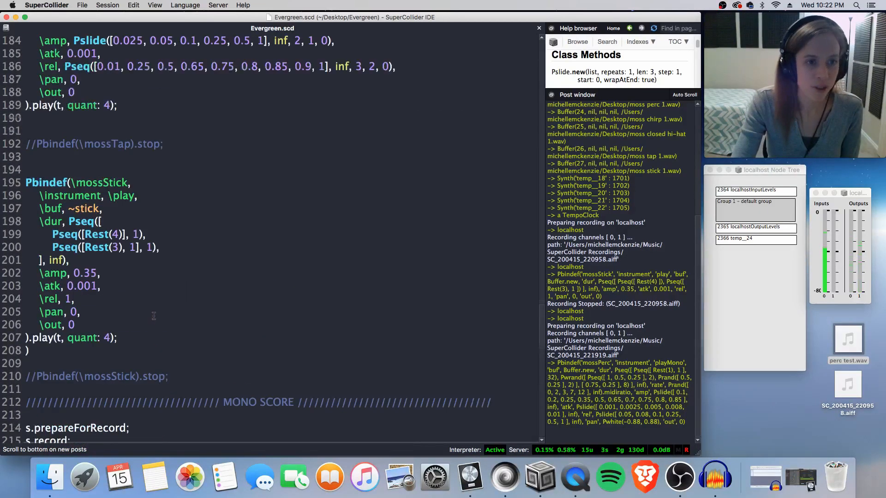
scroll(153, 319, "up", 12)
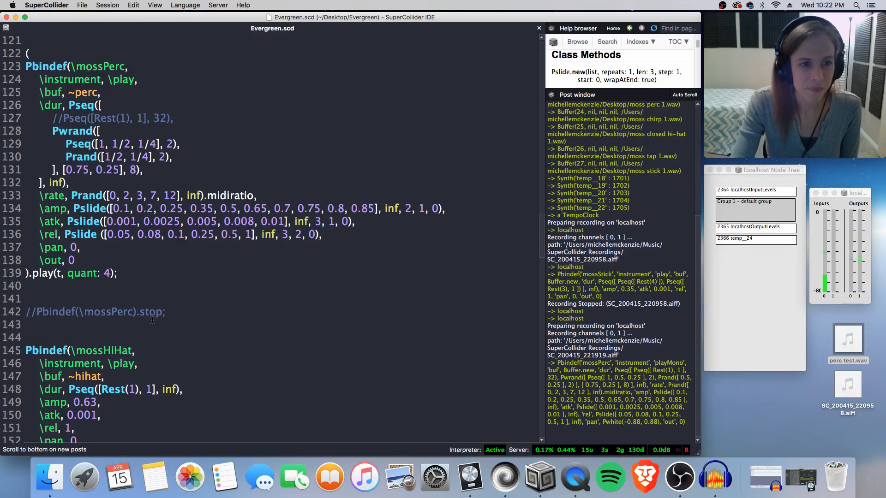
scroll(152, 321, "down", 20)
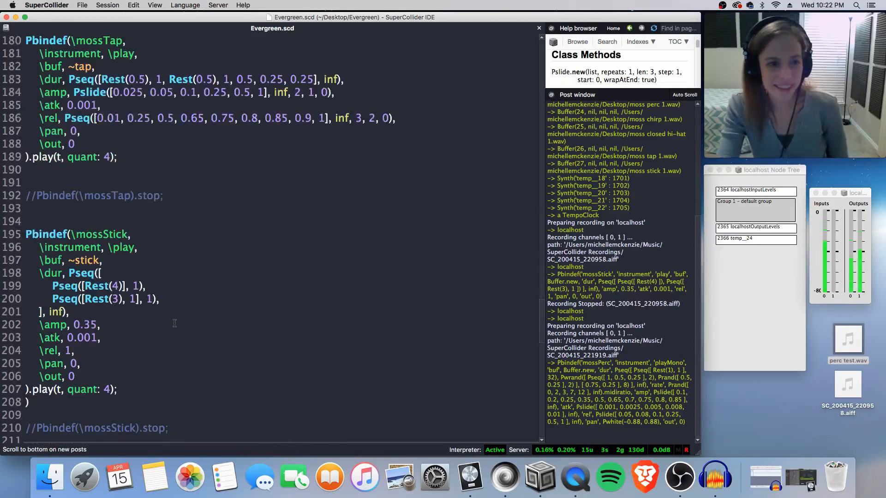
scroll(175, 323, "down", 4)
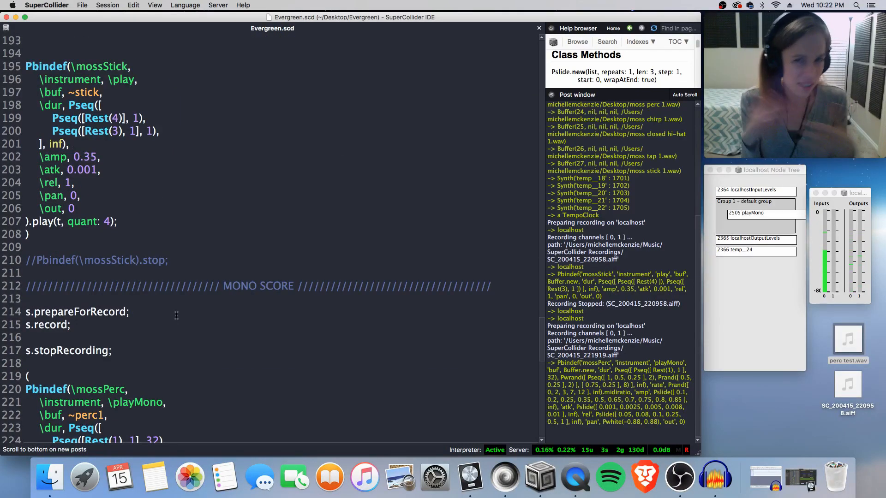
scroll(195, 332, "down", 7)
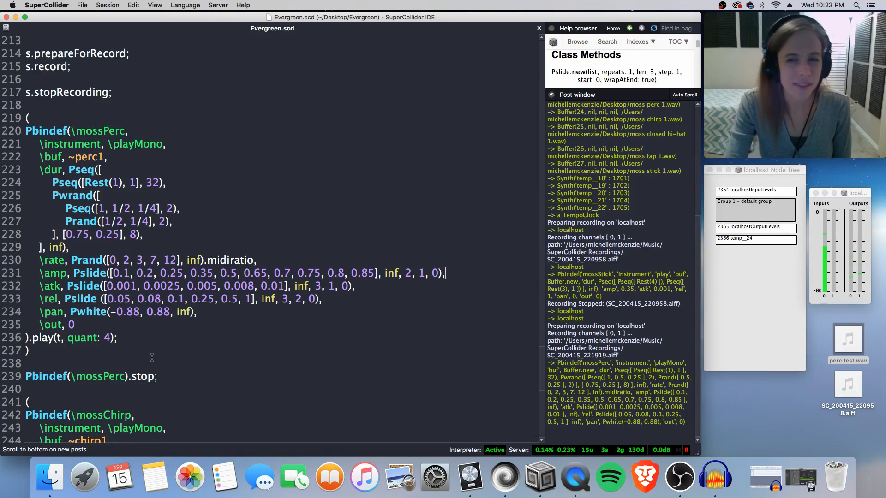
- Stop the mono mossPerc recording and start a new recording for the mono mossChirp block
scroll(151, 358, "up", 3)
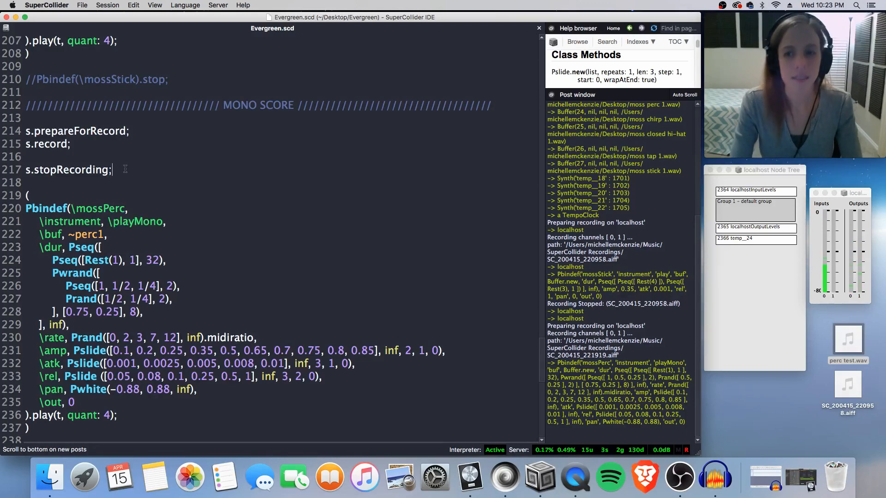
key("shift+Return")
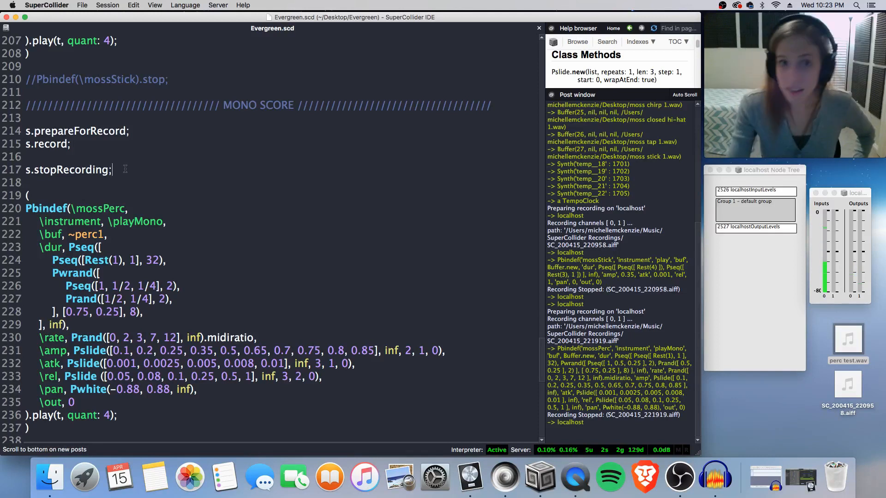
scroll(187, 278, "down", 3)
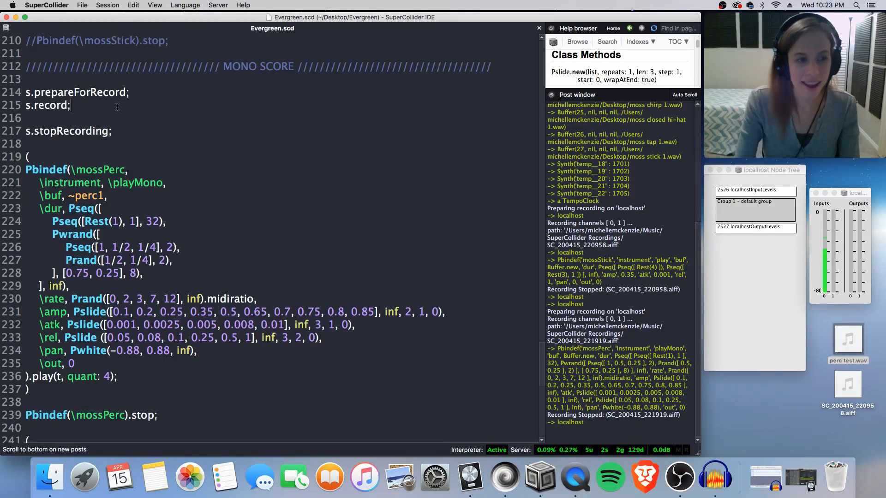
key("shift+Return")
scroll(190, 260, "down", 5)
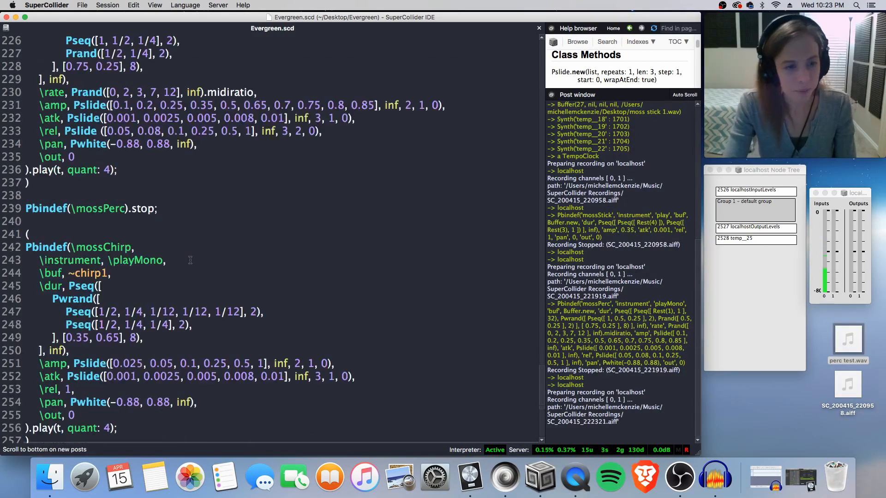
- Play the mono mossChirp block into the running recording and go over its dur pattern while it plays
scroll(190, 259, "down", 4)
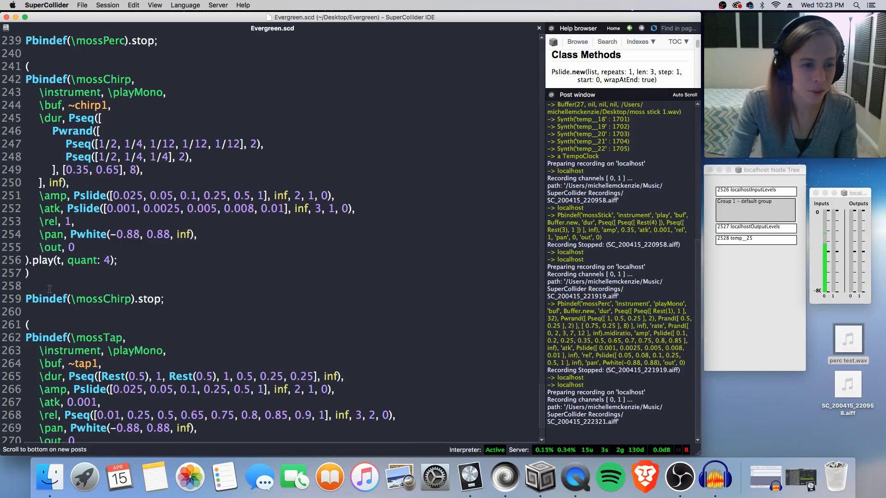
key("super+Return")
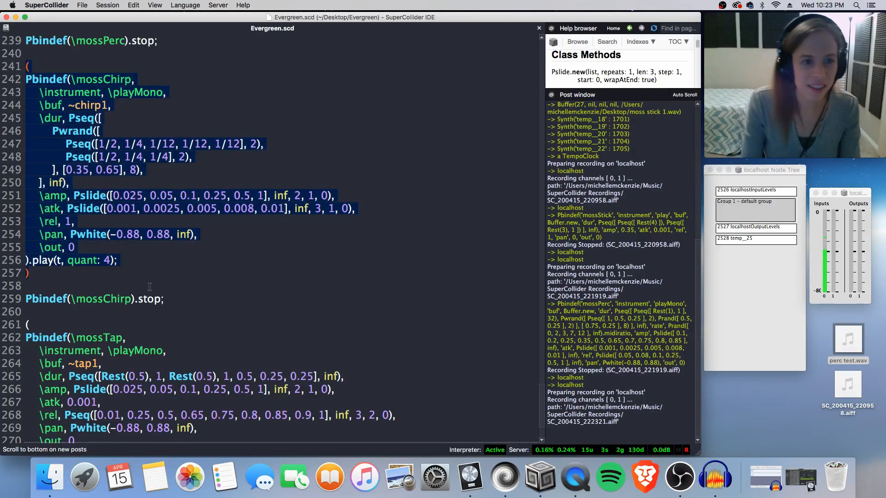
key("super+Return")
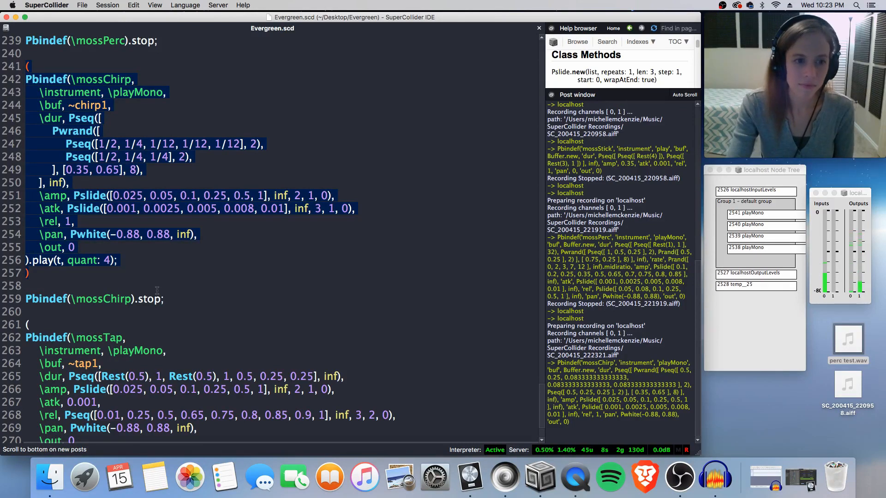
left_click(136, 259)
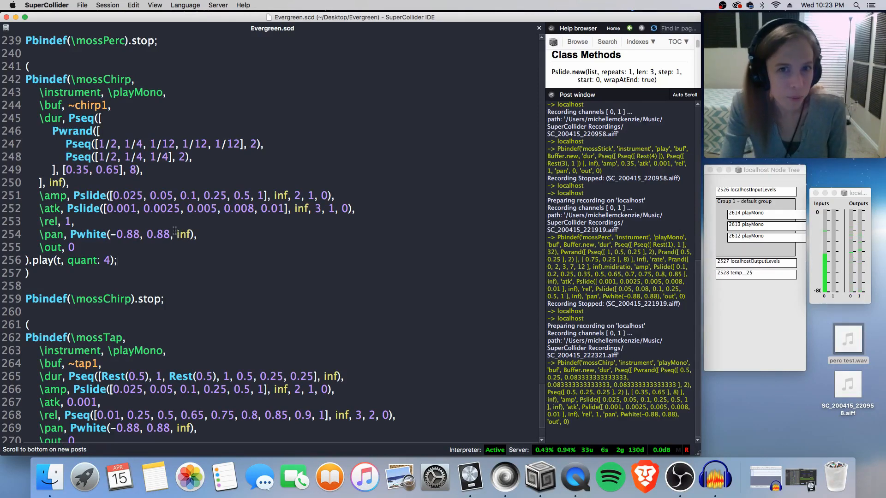
left_click_drag(101, 120, 68, 122)
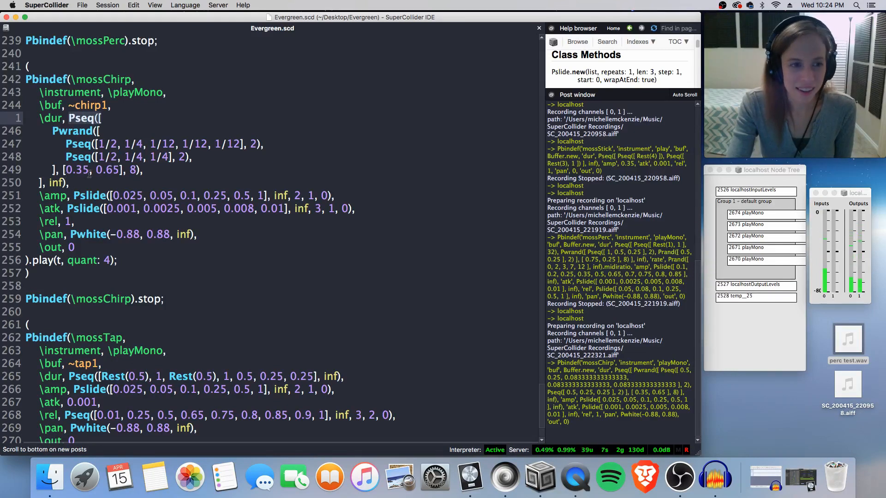
left_click(83, 174)
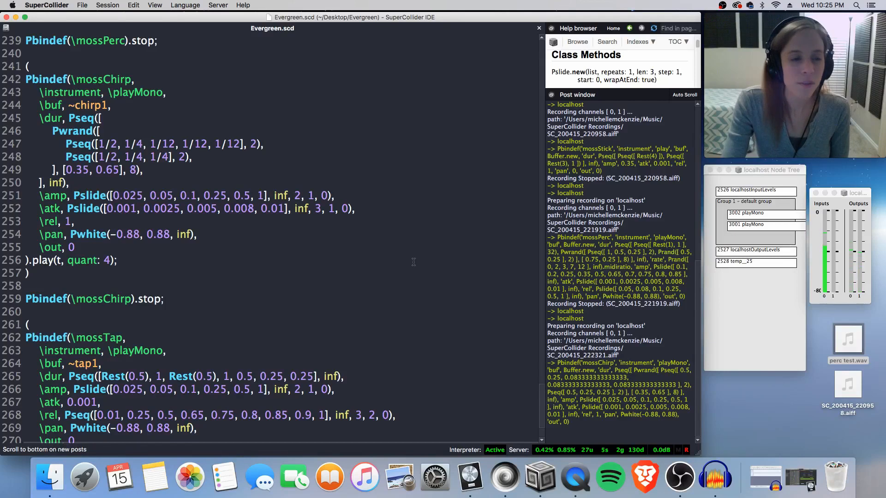
- Stop the current recording and stop the mono mossChirp pattern
scroll(143, 252, "up", 6)
scroll(144, 254, "up", 3)
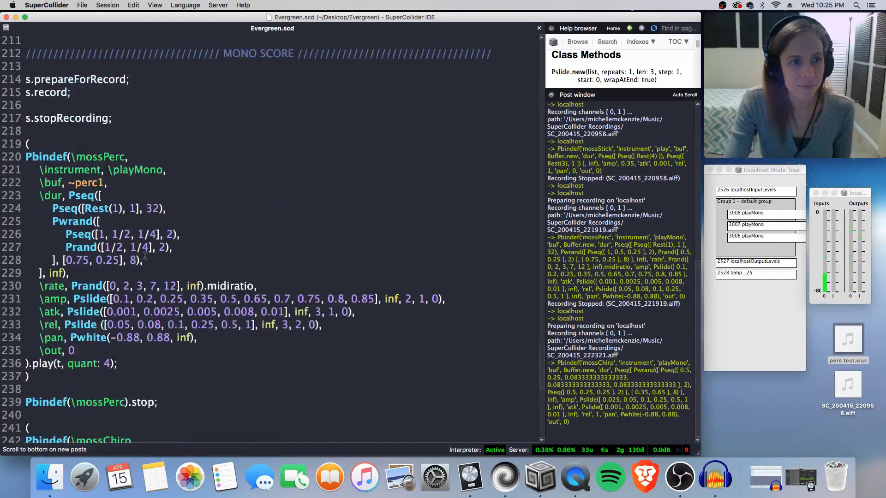
key("shift+Return")
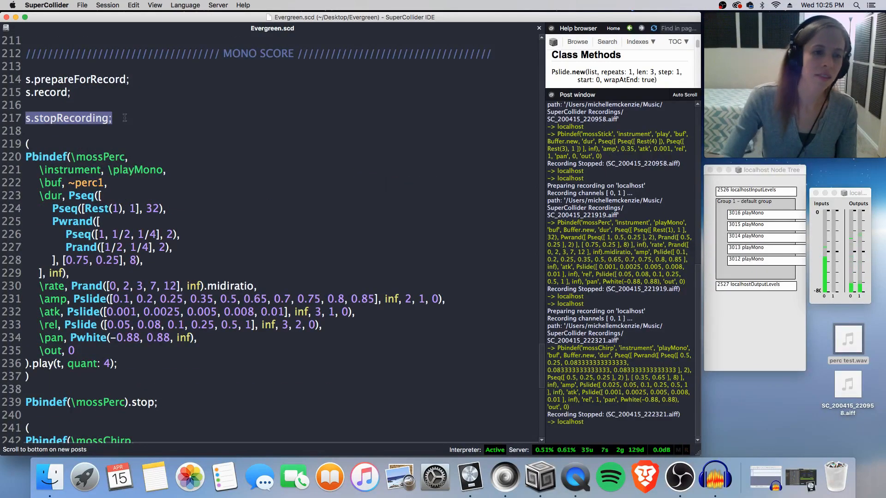
scroll(190, 279, "down", 7)
scroll(191, 279, "down", 3)
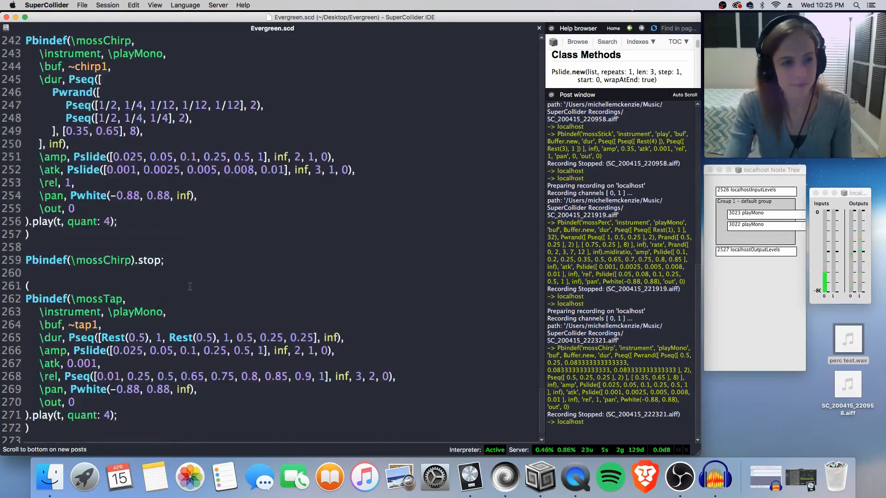
left_click(178, 261)
key("shift+Return")
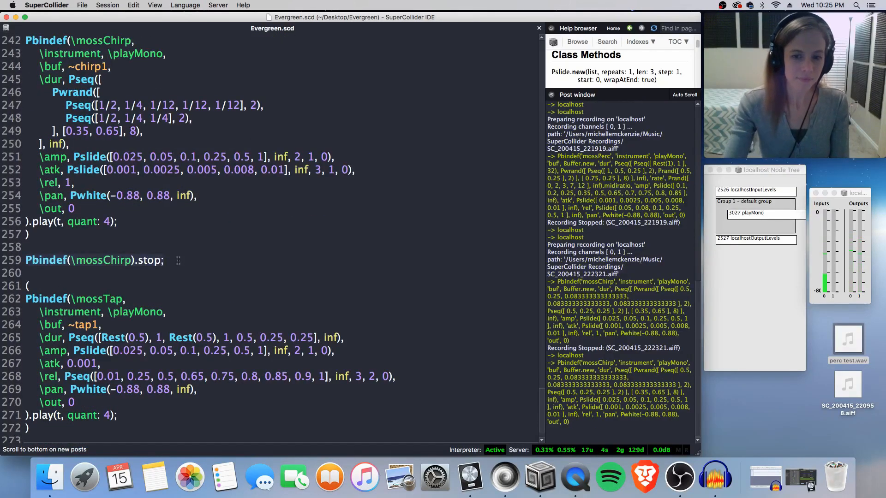
- Start a new recording, play the mono mossTap block into it, and go over the pattern's amp values
scroll(309, 270, "up", 10)
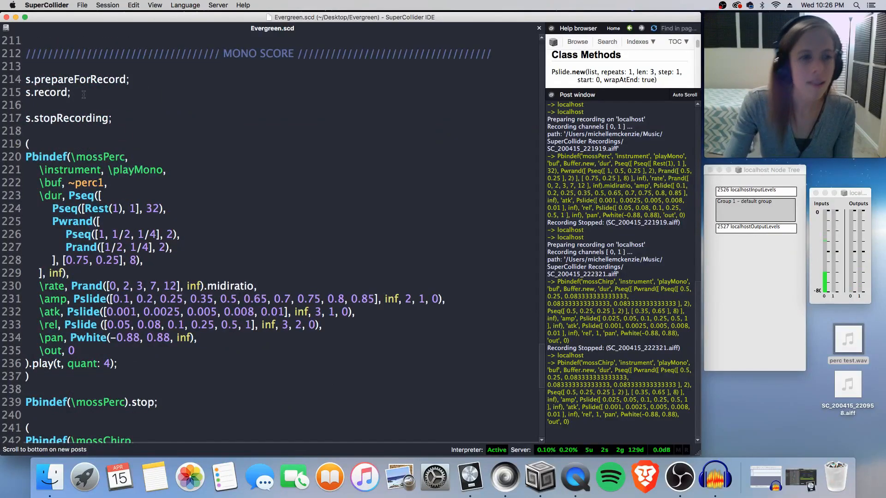
key("shift+Return")
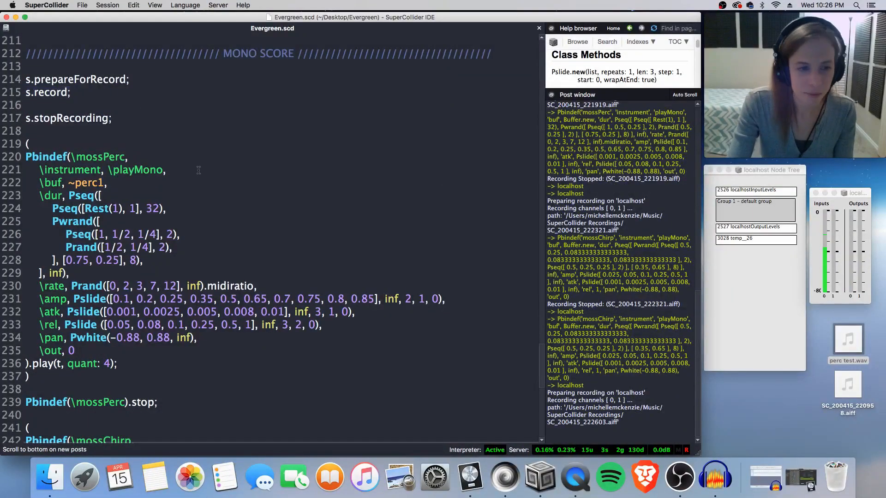
scroll(199, 171, "down", 3)
scroll(192, 177, "down", 6)
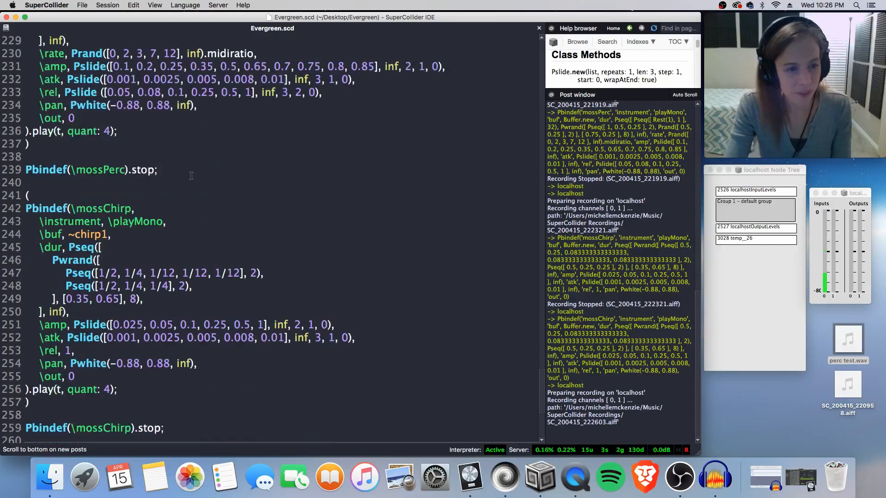
scroll(190, 182, "down", 2)
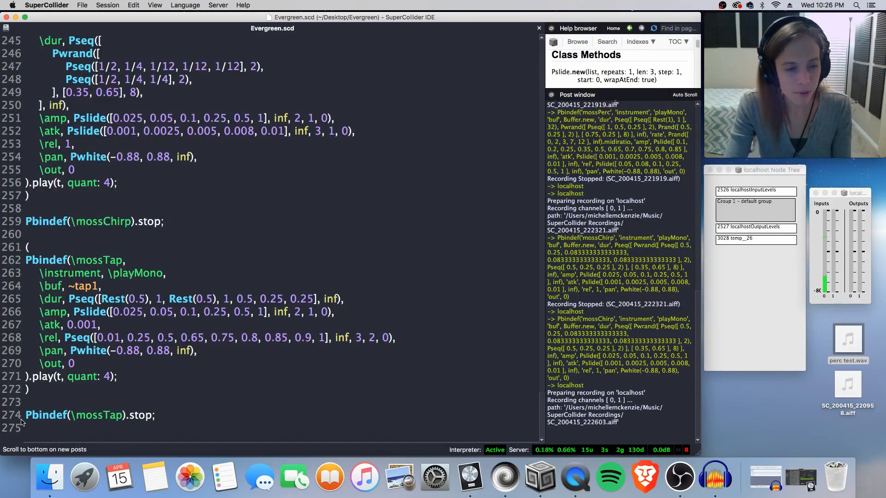
left_click(28, 403)
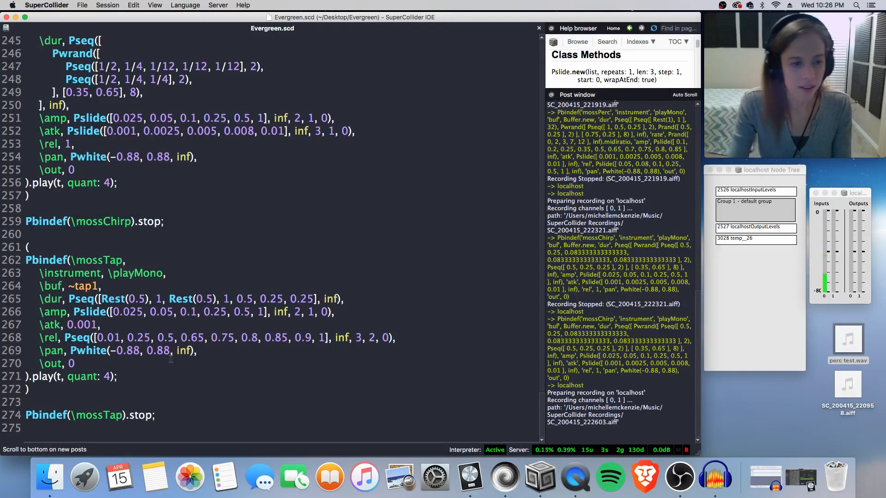
key("shift+super+r")
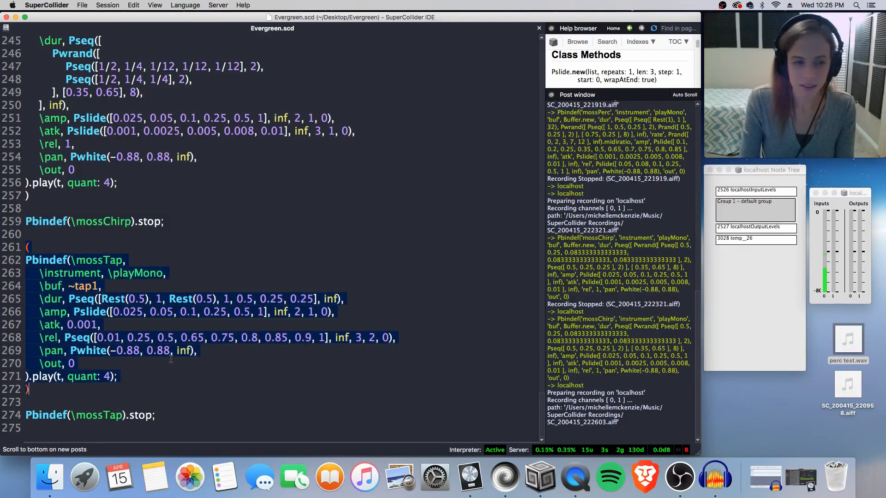
key("super+Return")
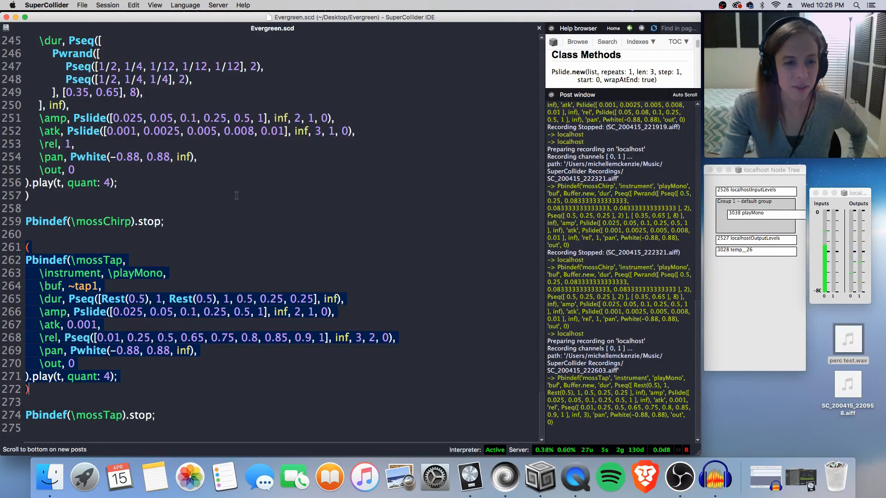
left_click(147, 313)
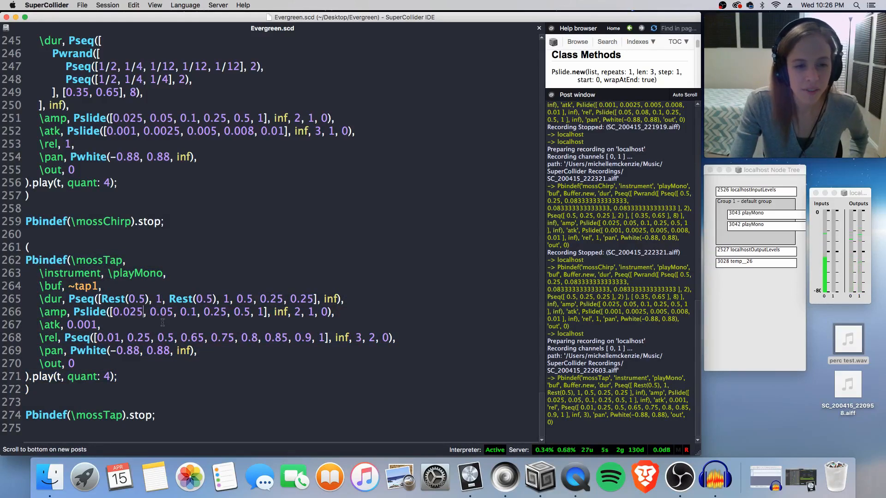
left_click(260, 312)
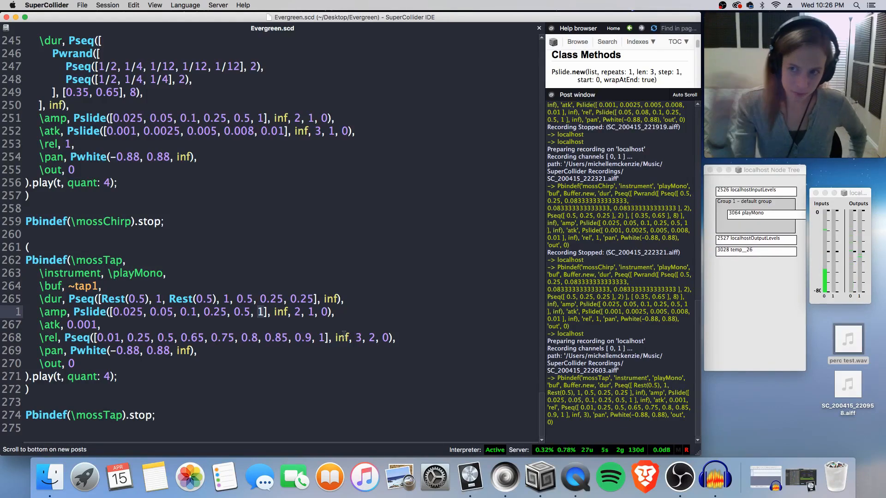
- Look back through the stereo score to the playMono SynthDef and select its spos argument
scroll(338, 342, "up", 3)
scroll(338, 342, "up", 6)
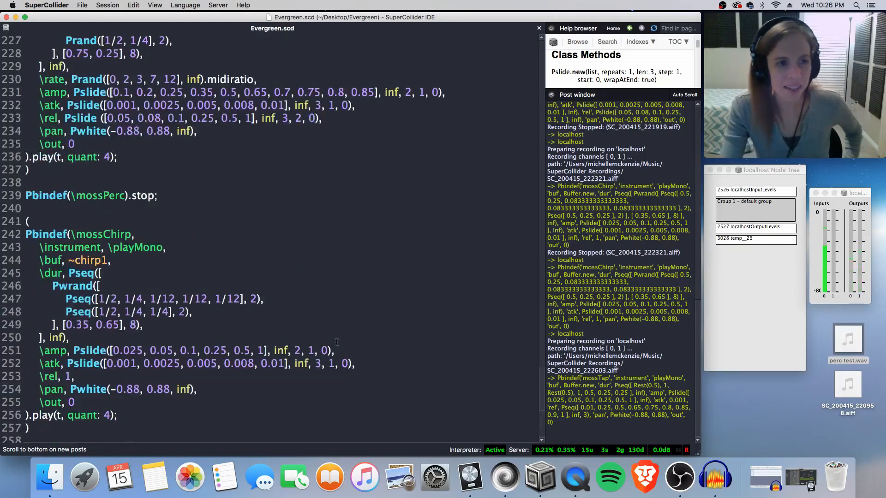
scroll(337, 342, "up", 20)
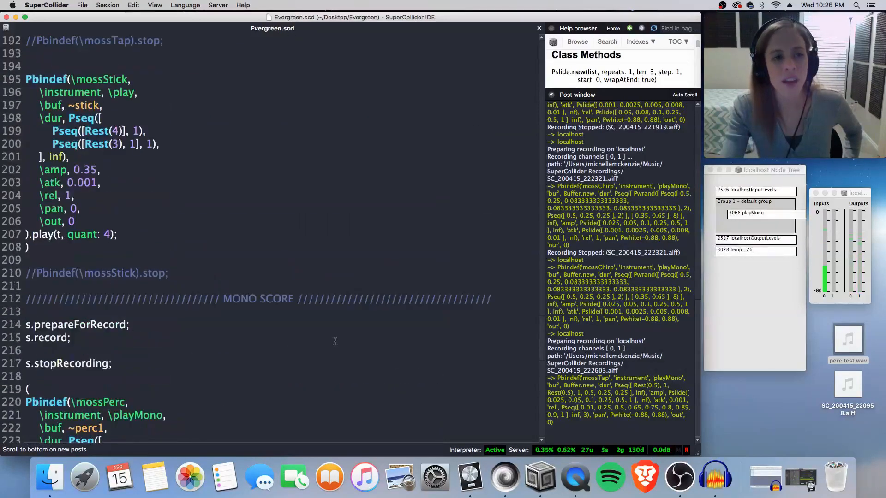
scroll(335, 341, "up", 6)
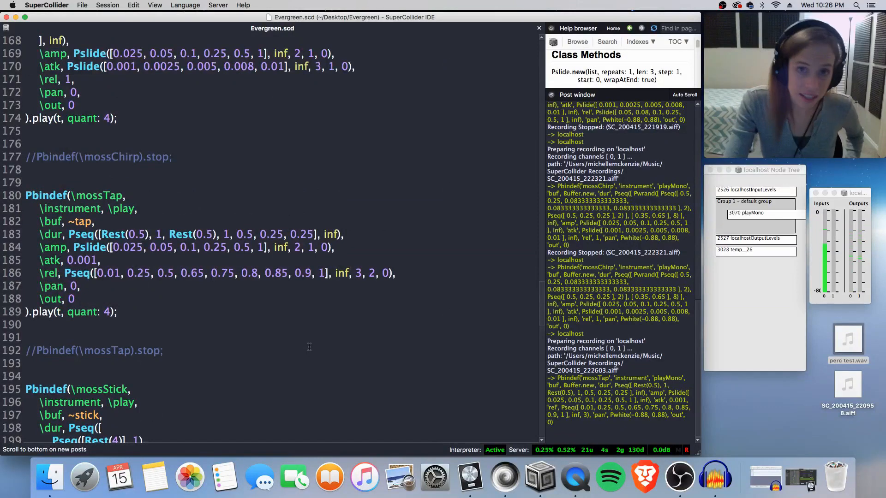
scroll(309, 345, "up", 6)
scroll(308, 345, "up", 12)
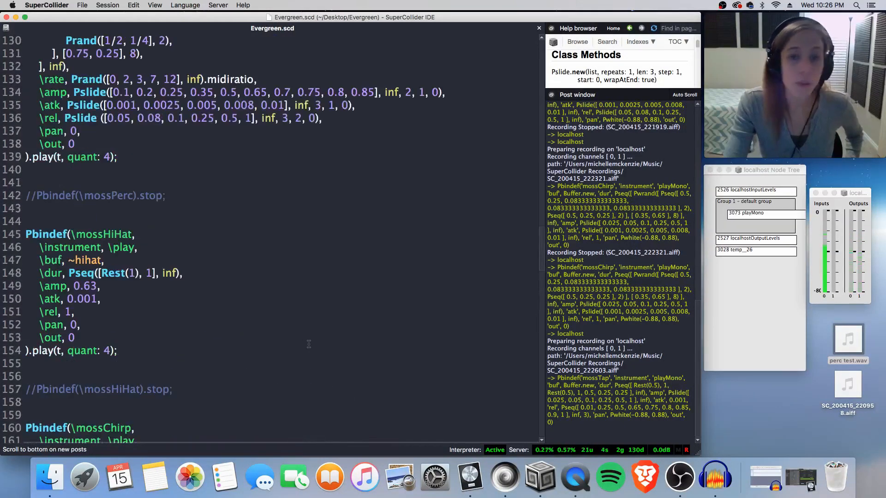
scroll(307, 344, "up", 14)
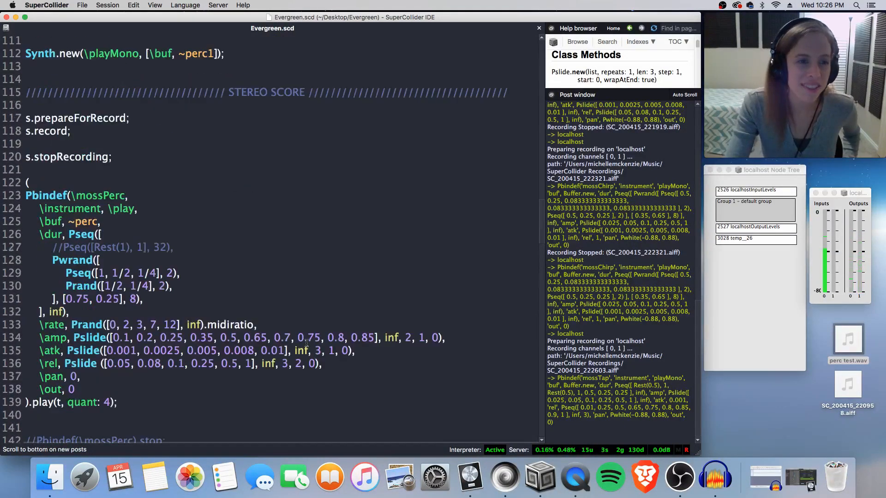
scroll(306, 342, "up", 8)
scroll(302, 343, "down", 3)
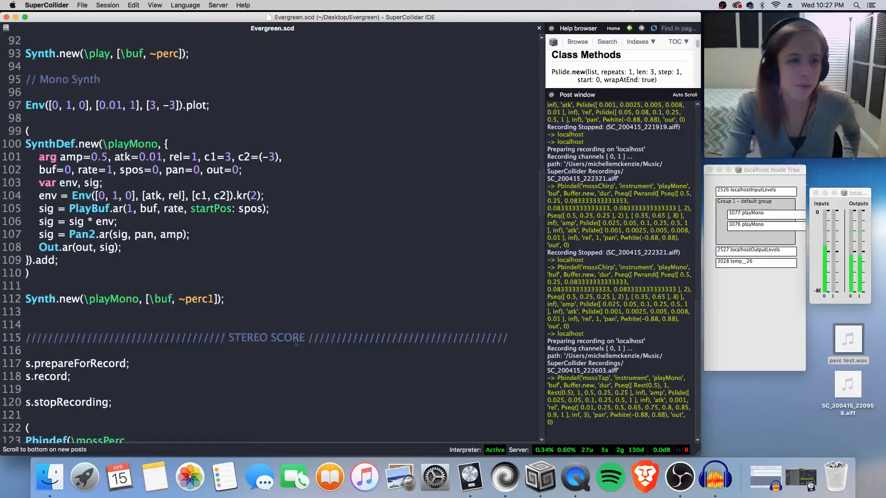
scroll(295, 345, "down", 5)
scroll(294, 344, "up", 3)
scroll(295, 345, "down", 2)
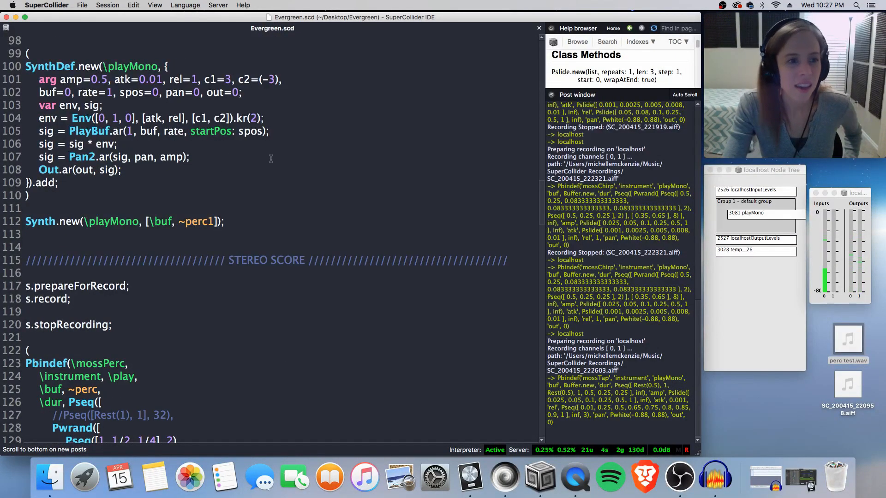
double_click(129, 93)
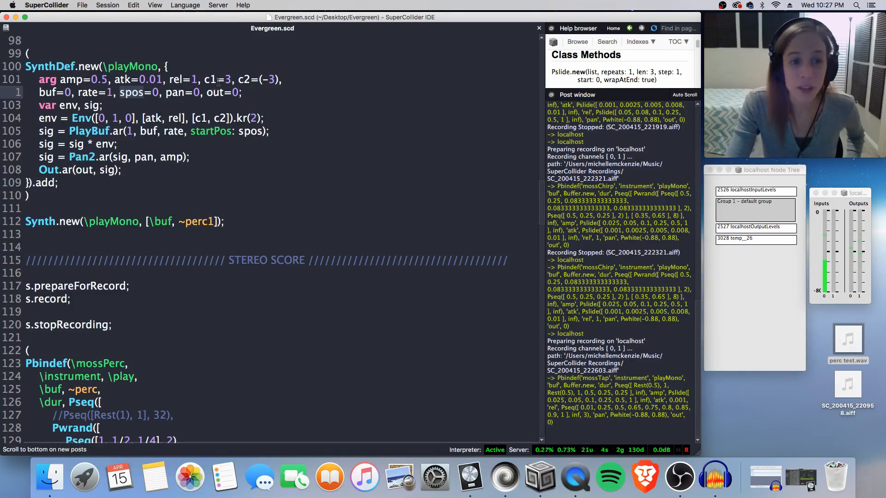
- Plot the Mono Synth envelope Env([0, 1, 0], [0.01, 1], [3, -3]), inspect the curve, and close the plot
scroll(316, 178, "up", 1)
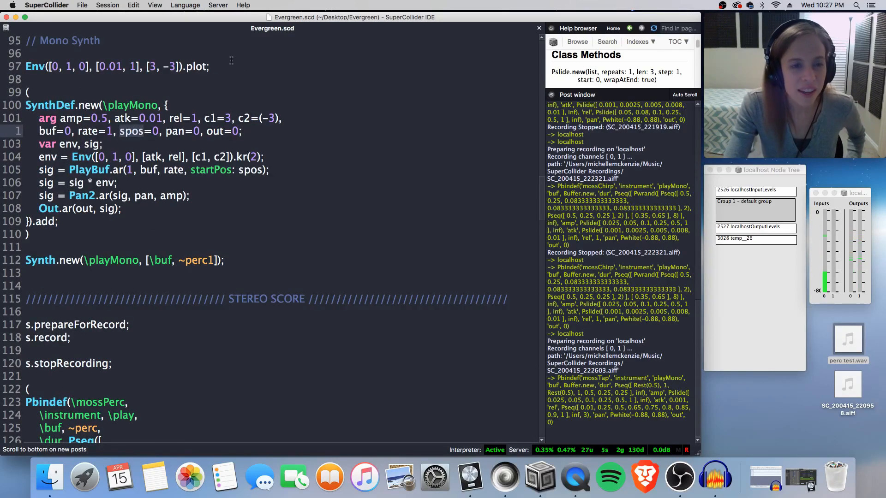
left_click(219, 68)
key("super+Return")
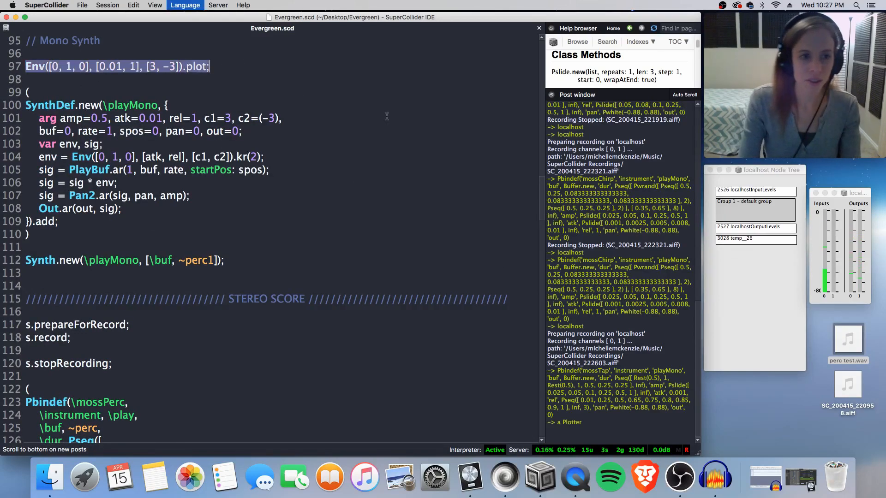
left_click_drag(203, 262, 458, 105)
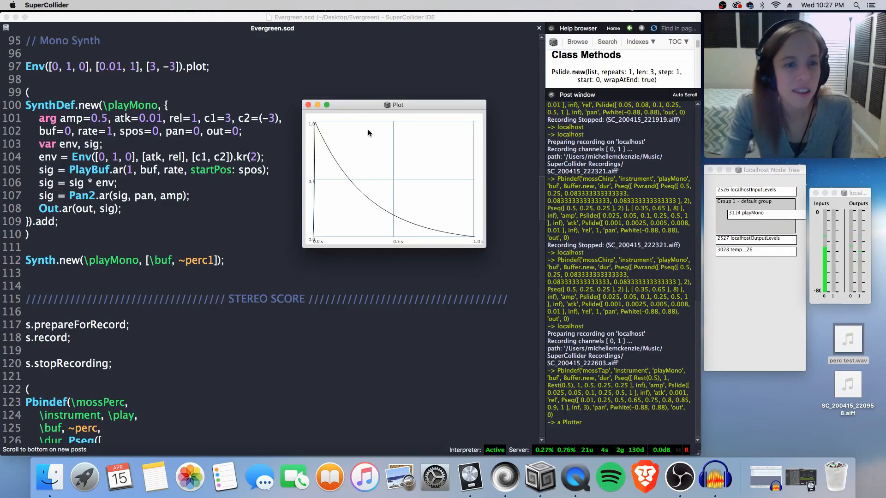
left_click(308, 105)
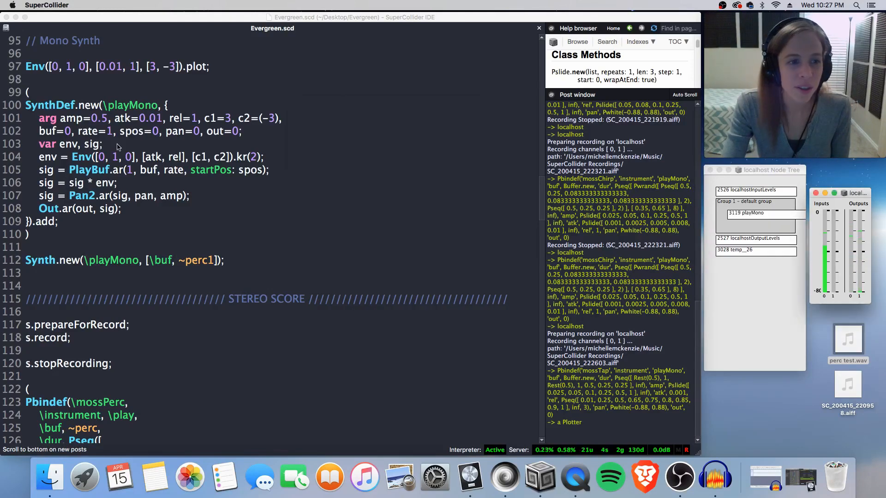
- Check the spos default value in the playMono SynthDef, and find the mono buffers' numFrames lines
left_click(132, 132)
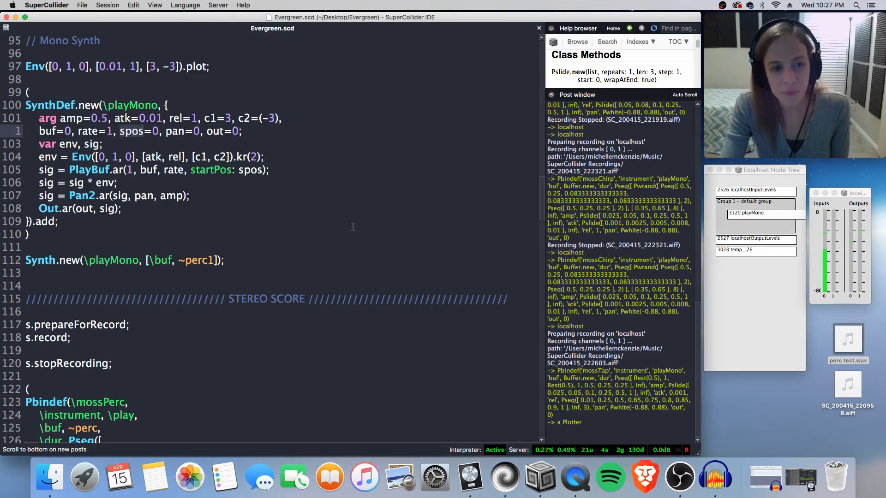
left_click(155, 131)
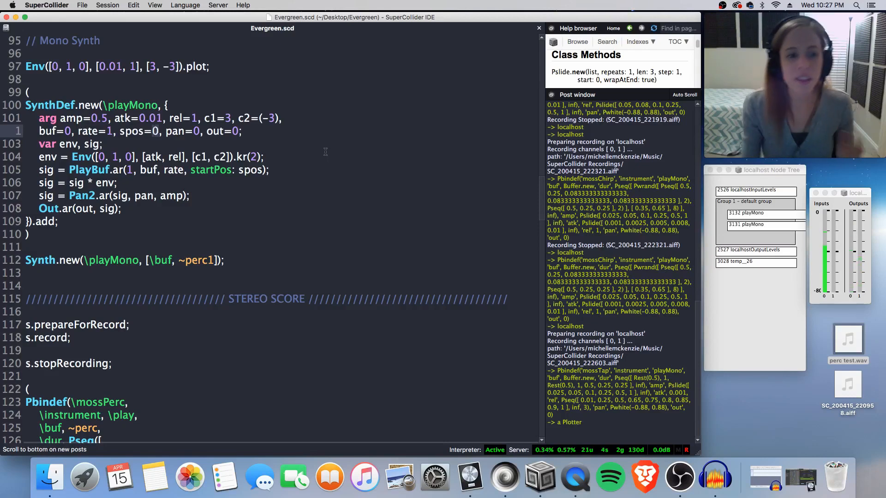
scroll(292, 182, "up", 3)
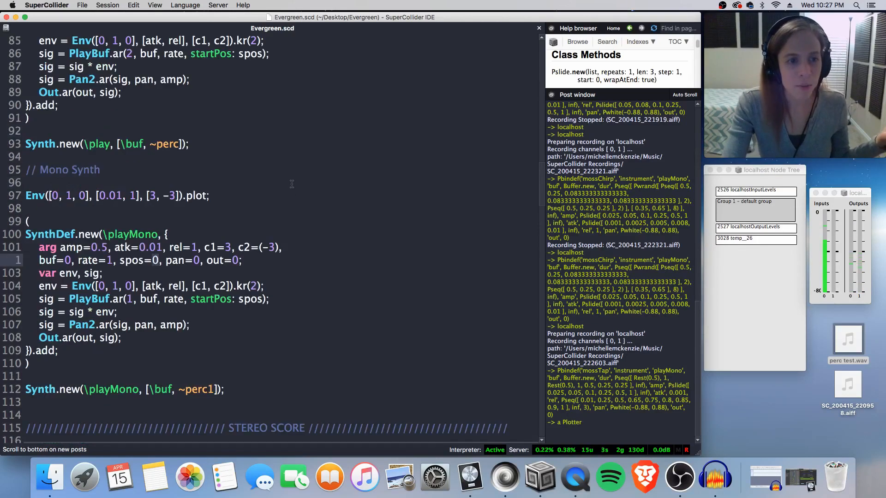
scroll(290, 187, "down", 7)
scroll(290, 190, "up", 20)
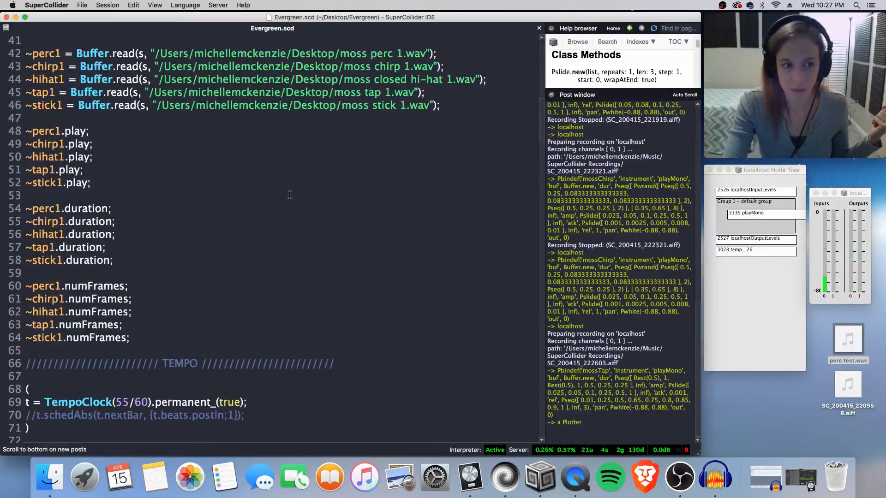
- Evaluate ~tap1.numFrames to get the mono tap buffer's frame count
left_click(170, 326)
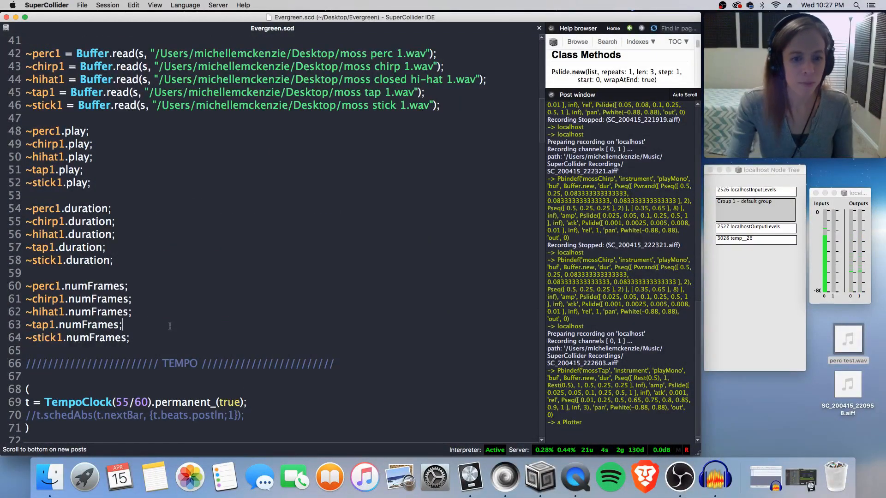
key("shift+Return")
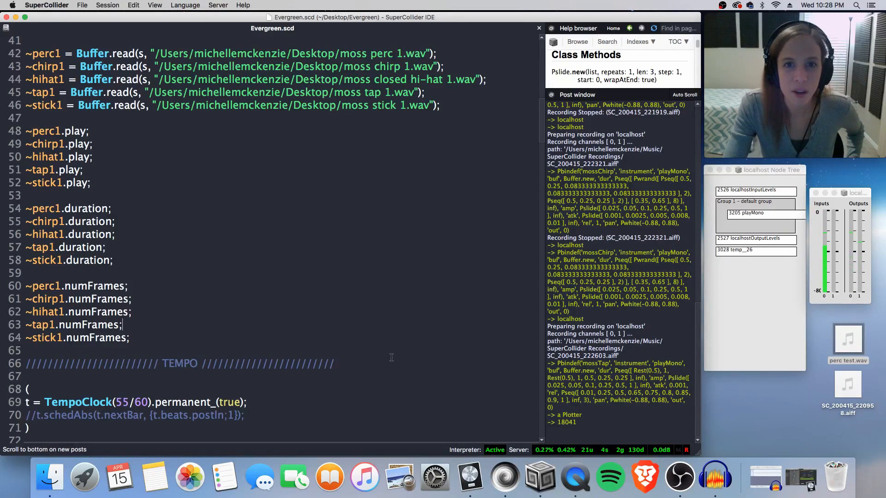
- Stop the running recording by evaluating s.stopRecording in the mono score section
scroll(392, 356, "down", 9)
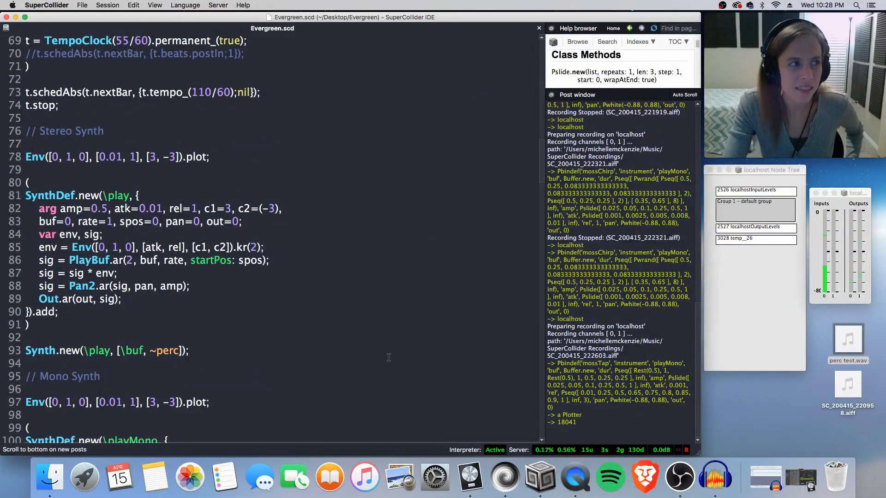
scroll(388, 357, "down", 1)
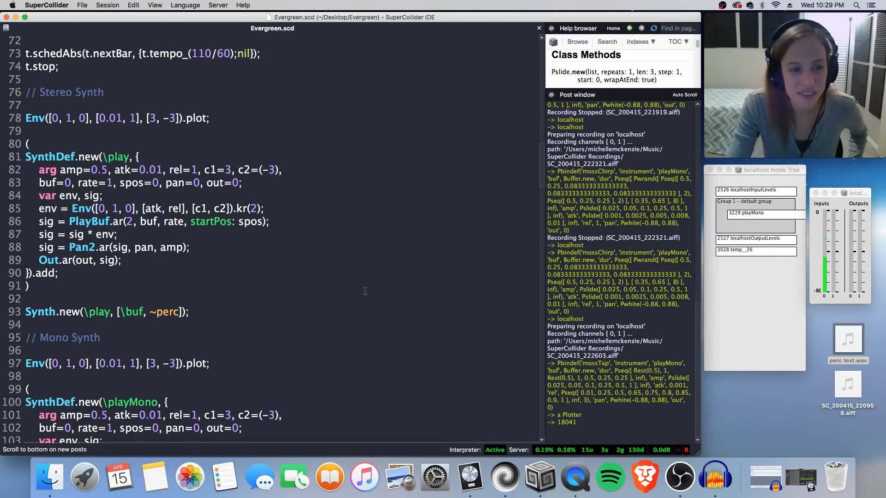
scroll(365, 292, "down", 14)
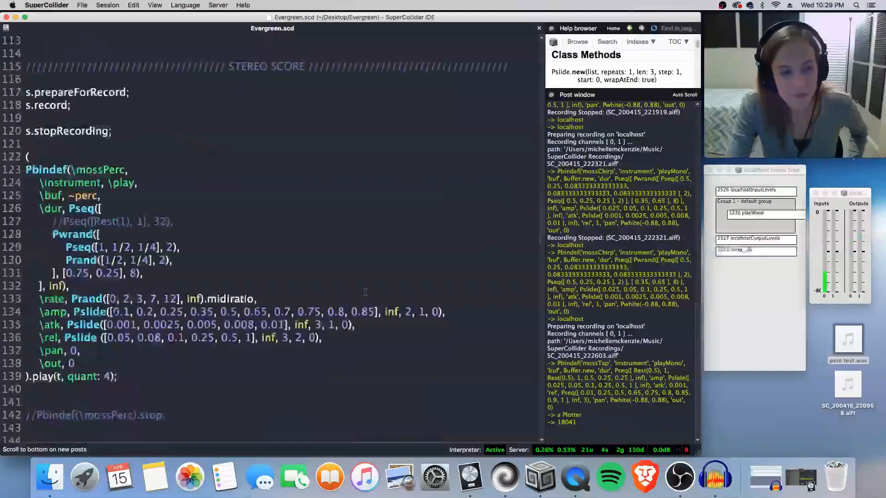
scroll(365, 292, "down", 10)
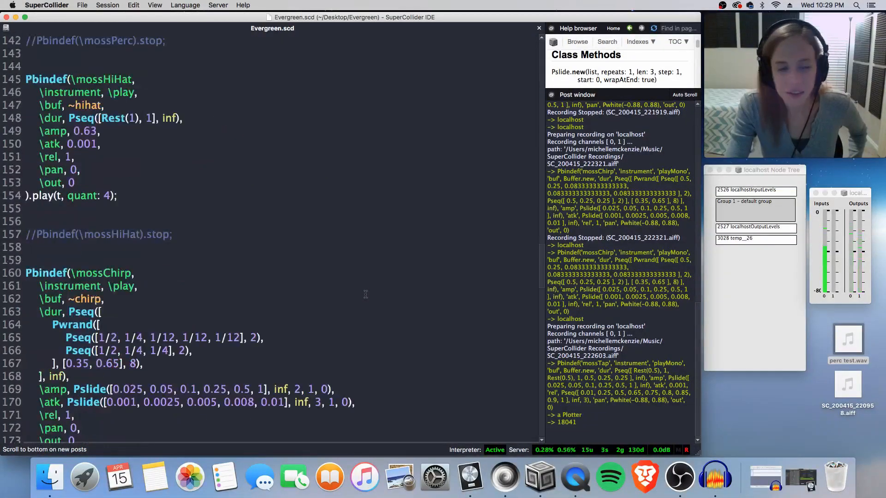
scroll(366, 294, "down", 5)
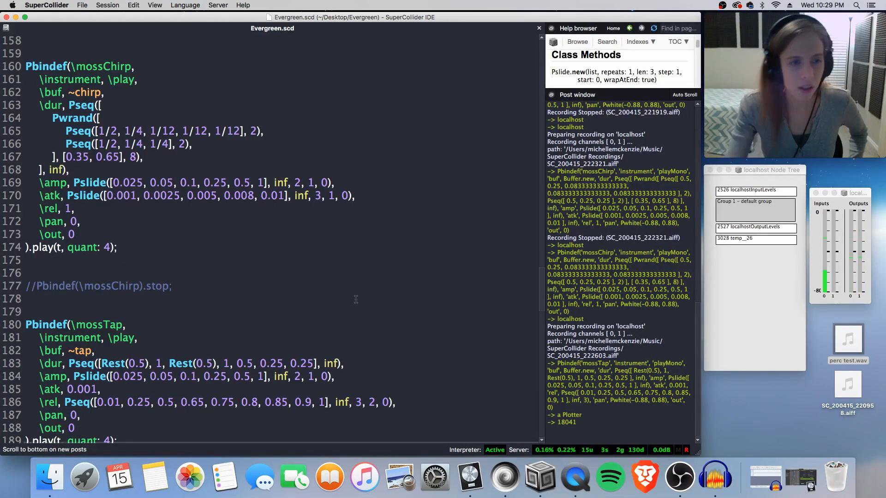
scroll(356, 300, "down", 15)
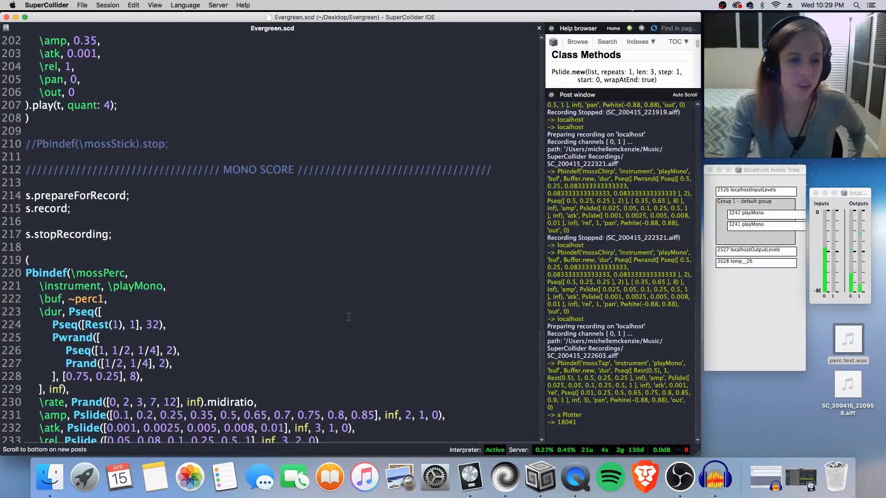
scroll(346, 319, "down", 3)
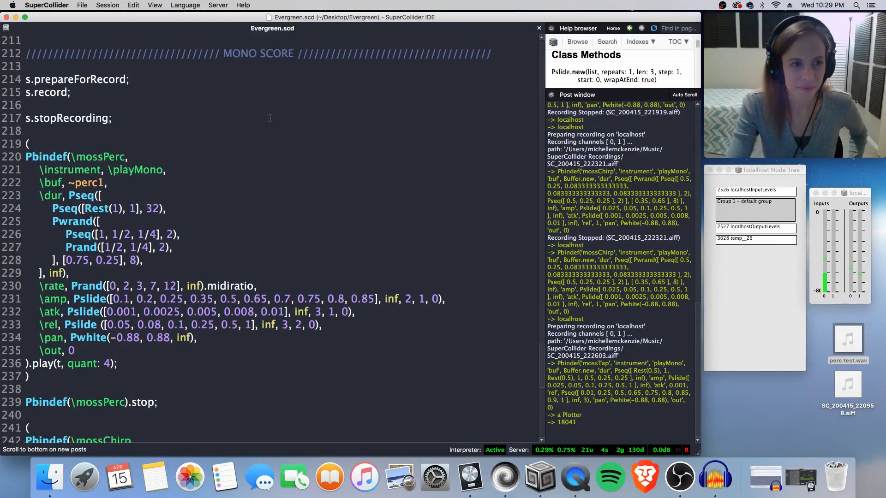
left_click(112, 118)
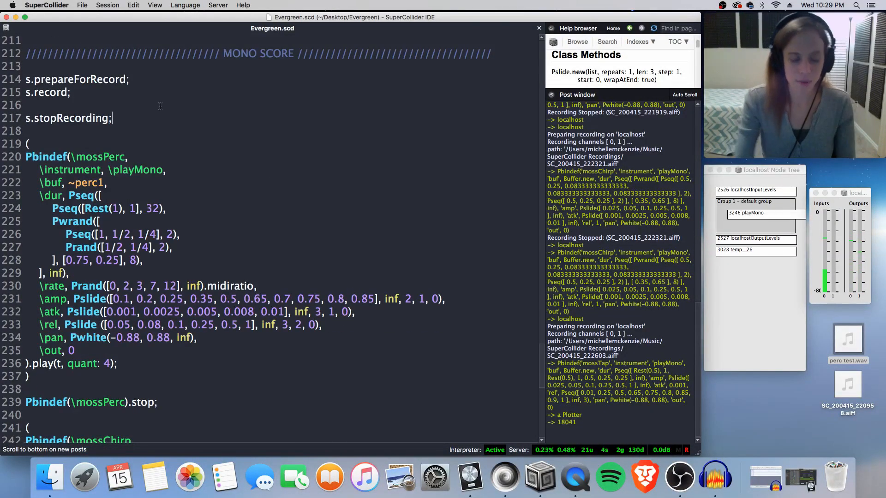
key("shift+Return")
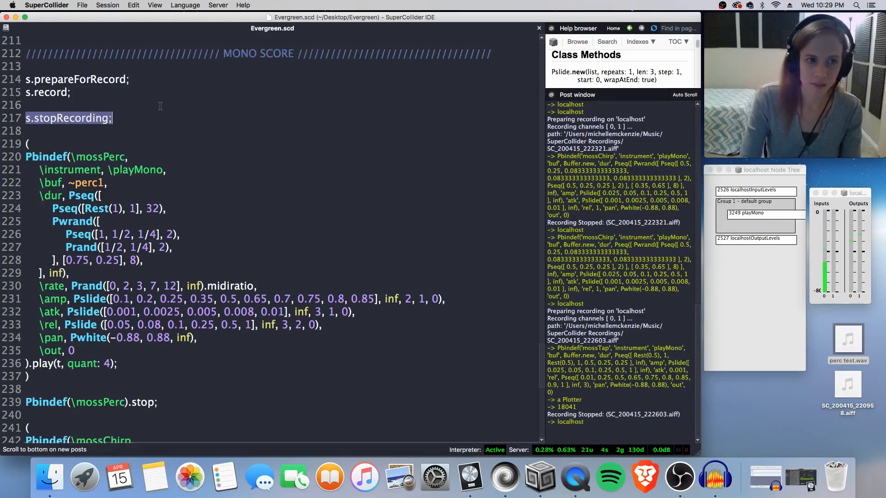
- Stop the mono mossTap pattern by evaluating Pbindef(\mossTap).stop at the end of the score
scroll(146, 298, "down", 7)
scroll(146, 298, "down", 4)
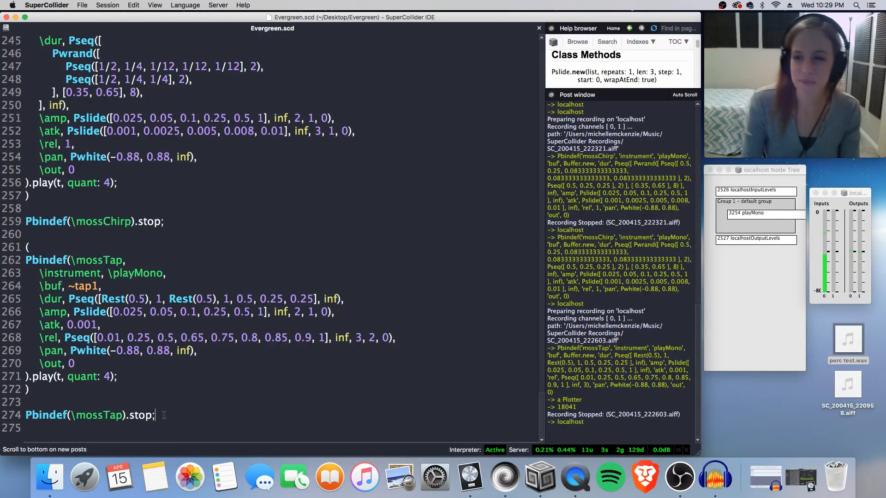
key("shift+Return")
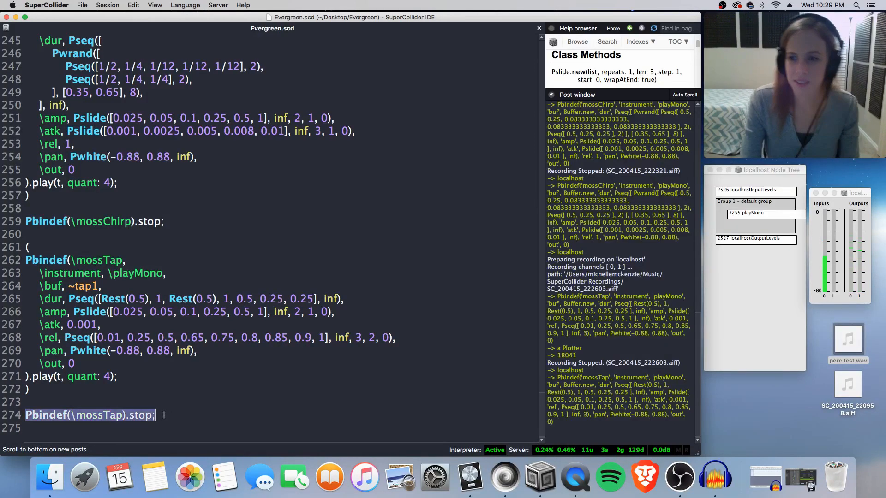
scroll(191, 365, "up", 4)
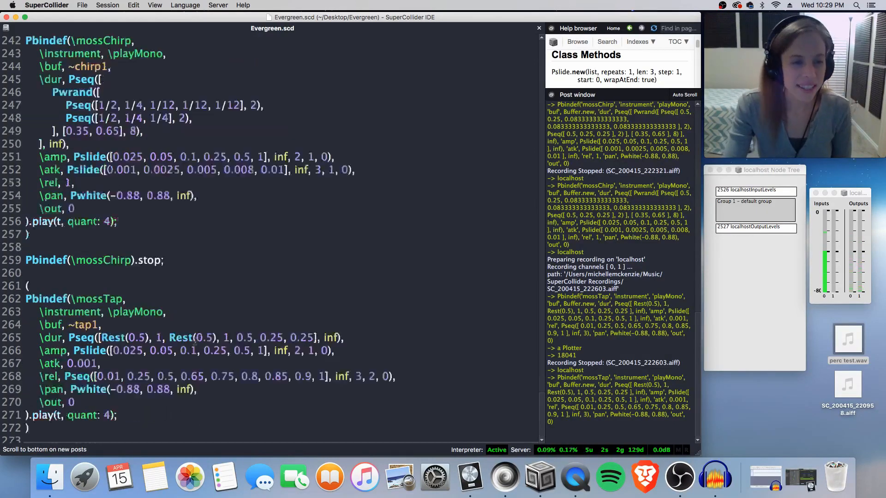
scroll(287, 337, "down", 3)
scroll(286, 337, "down", 1)
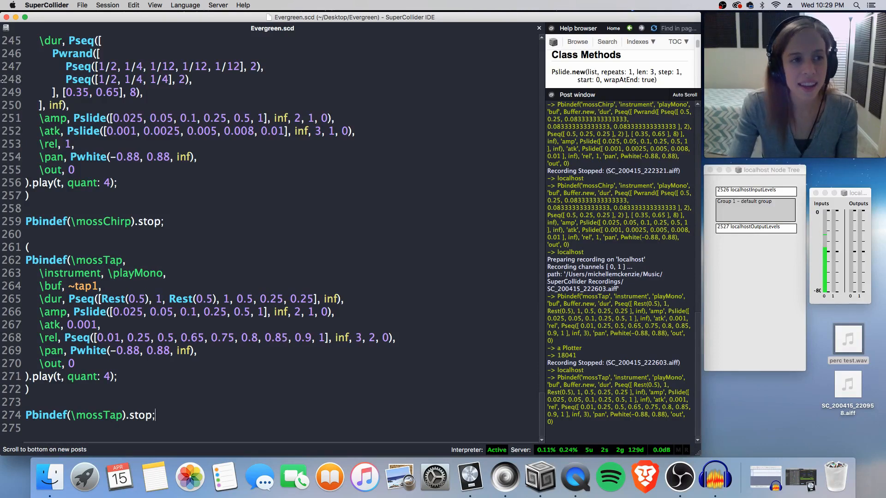
- Minimize the Evergreen.scd window, search the Mac for "SuperCollider Recordings", and open that folder in Finder
left_click(16, 18)
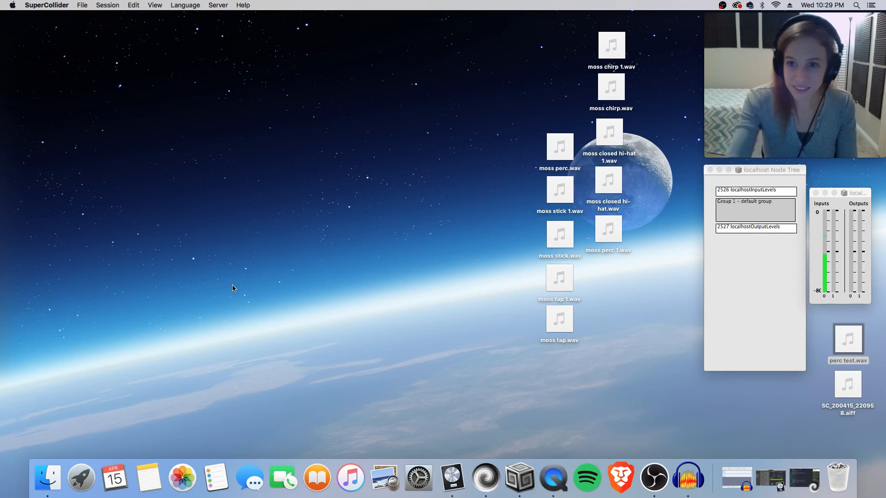
key("super+space")
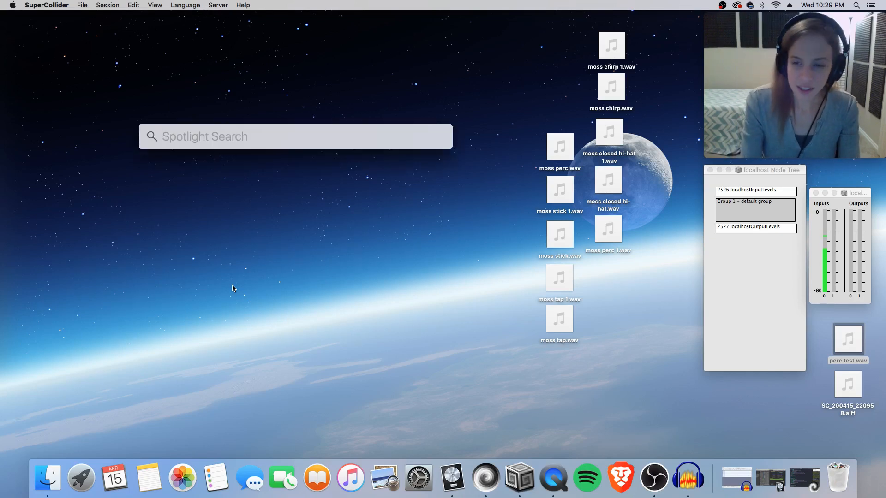
type("superCollider Recordings")
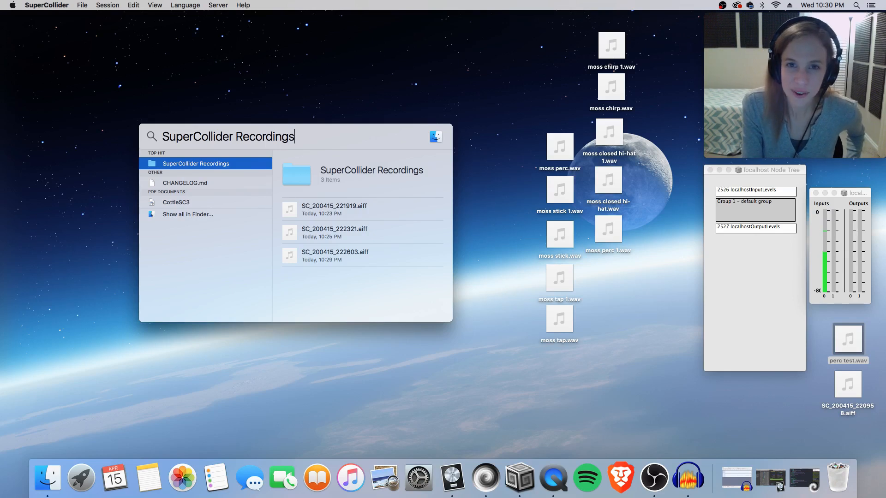
key("Return")
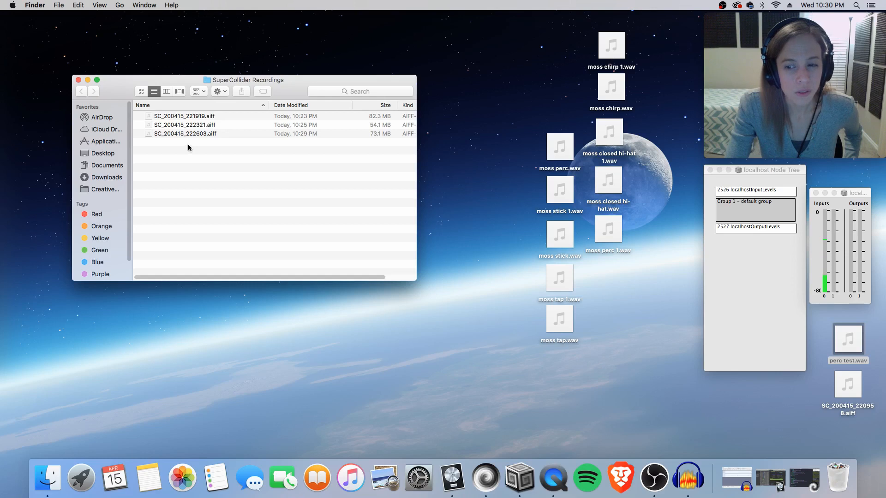
- Switch back to Evergreen.scd to check the order of the mono patterns, and return to the recordings folder
left_click(805, 480)
scroll(239, 356, "up", 10)
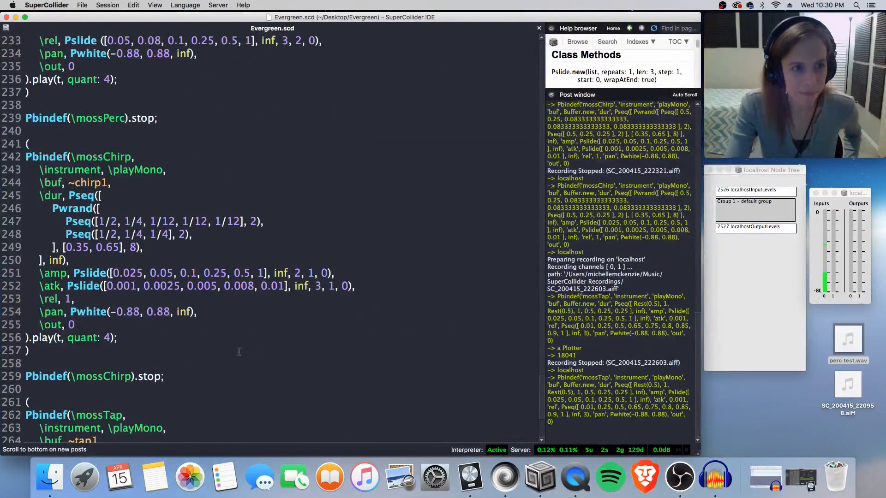
scroll(239, 351, "down", 1)
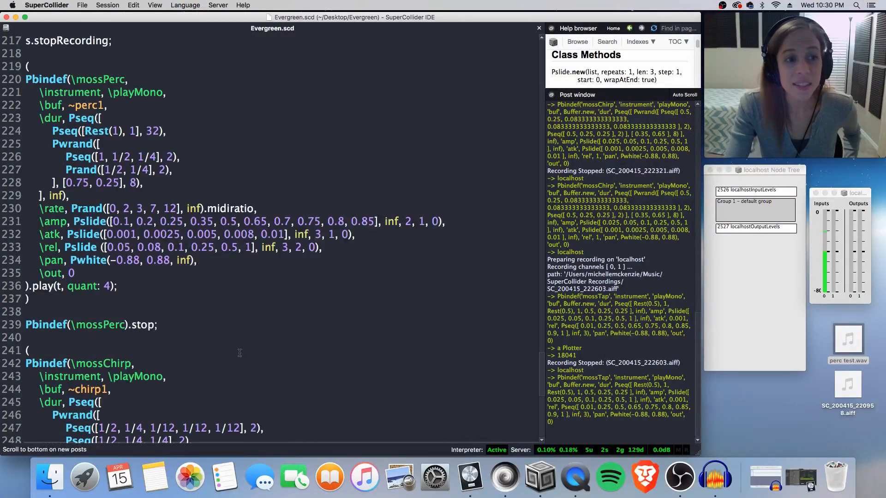
scroll(240, 353, "down", 1)
scroll(240, 353, "down", 9)
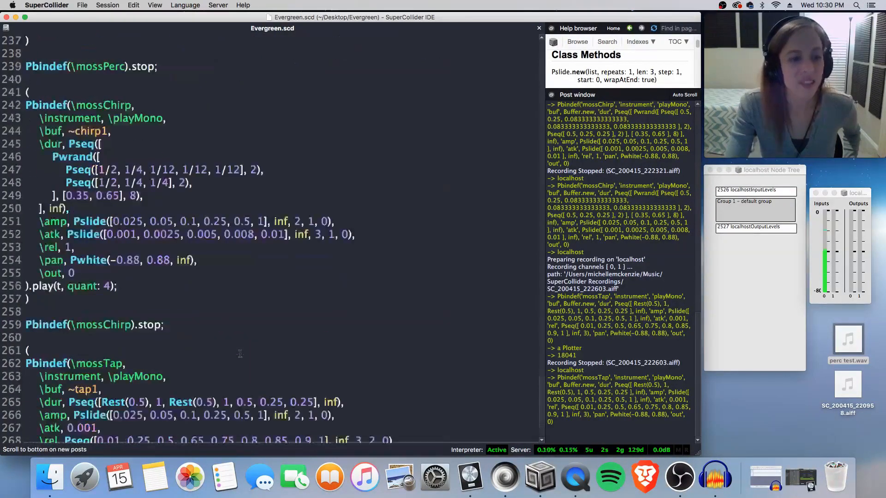
left_click(15, 17)
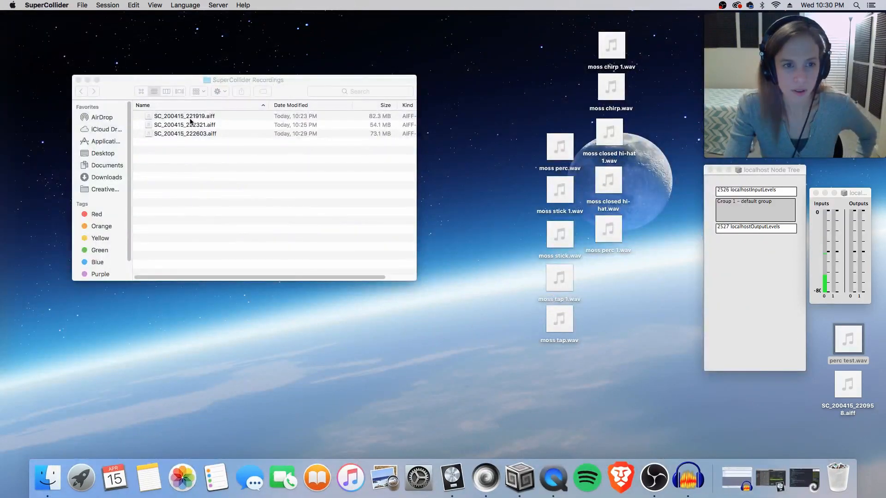
right_click(175, 117)
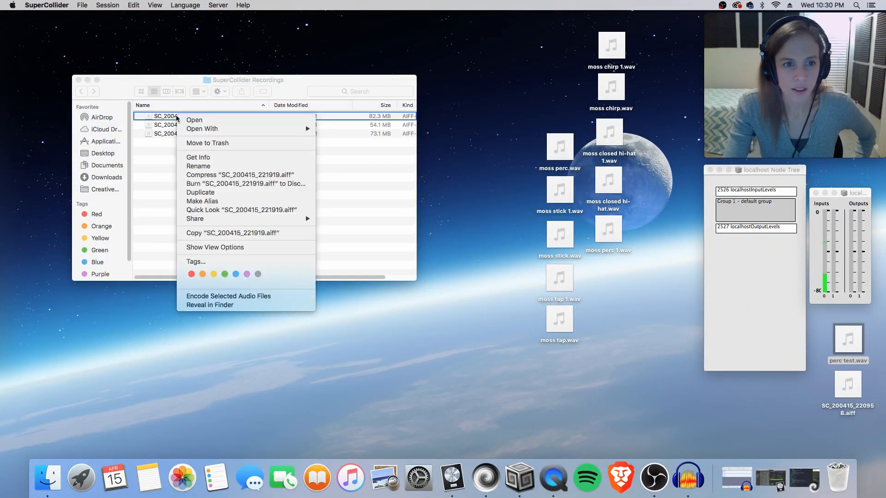
left_click(201, 167)
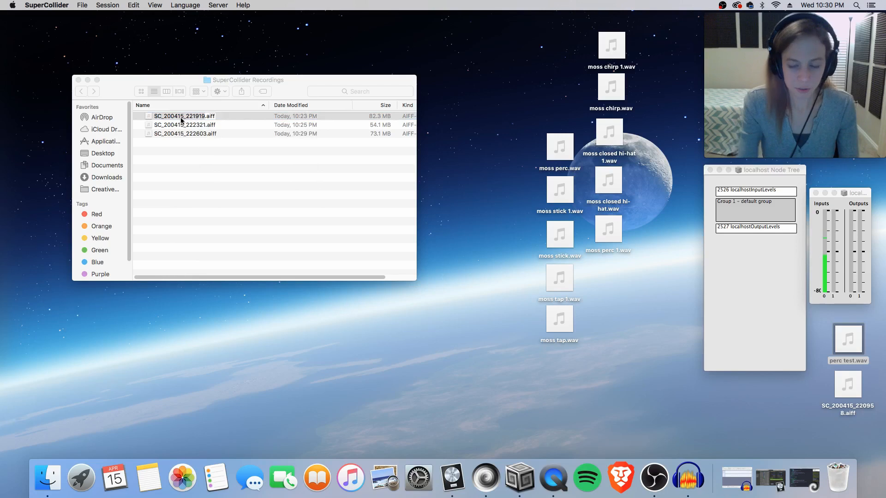
left_click(205, 199)
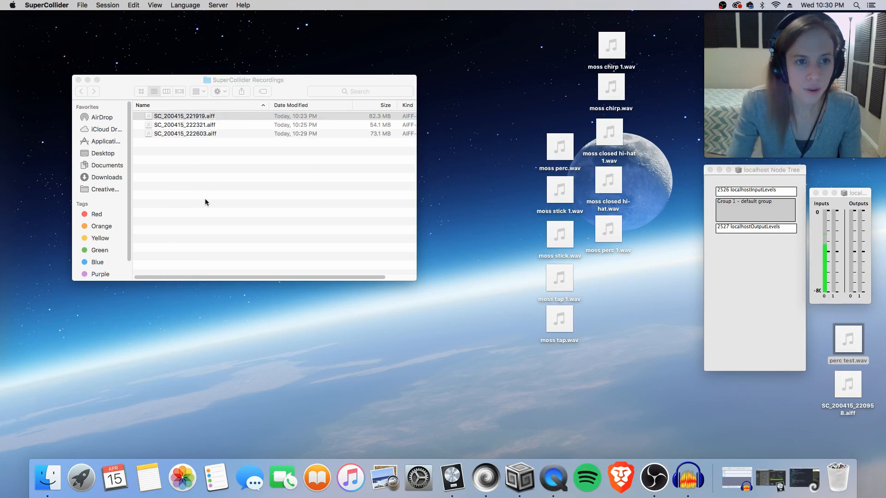
- Rename the recording SC_200415_221919.aiff as perc.aiff in the SuperCollider Recordings folder
left_click(178, 116)
right_click(177, 118)
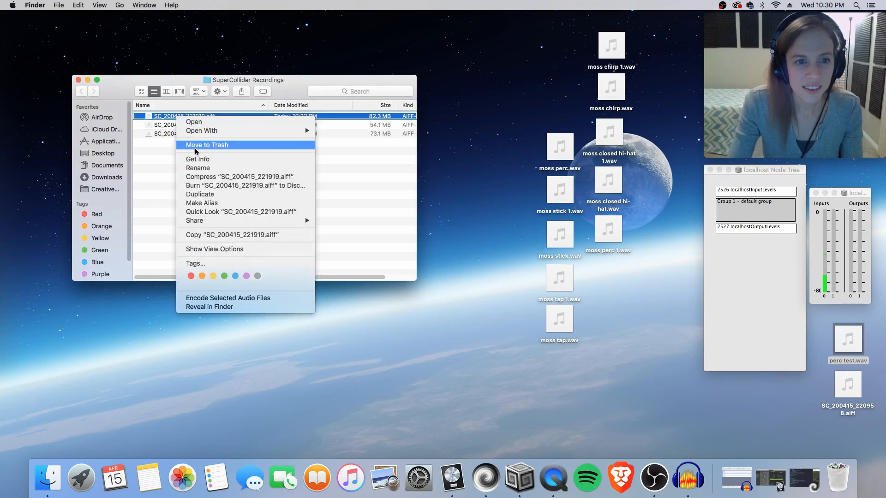
left_click(198, 168)
triple_click(176, 116)
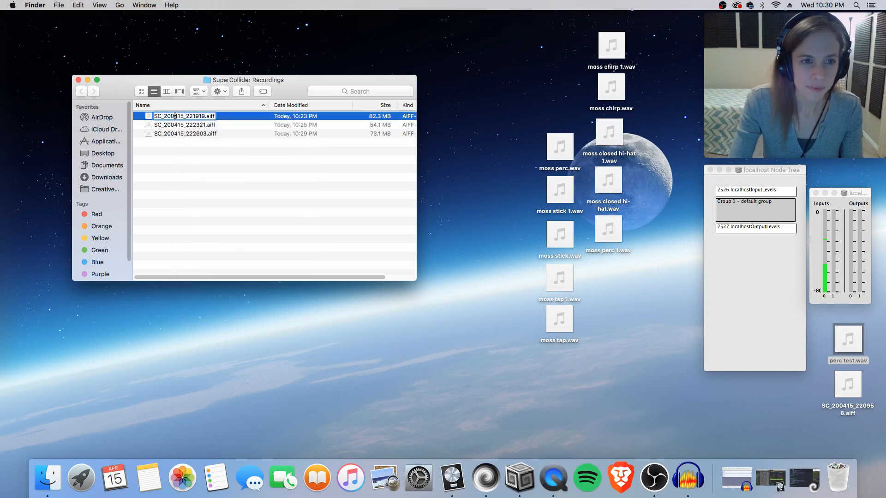
double_click(175, 116)
type("perc")
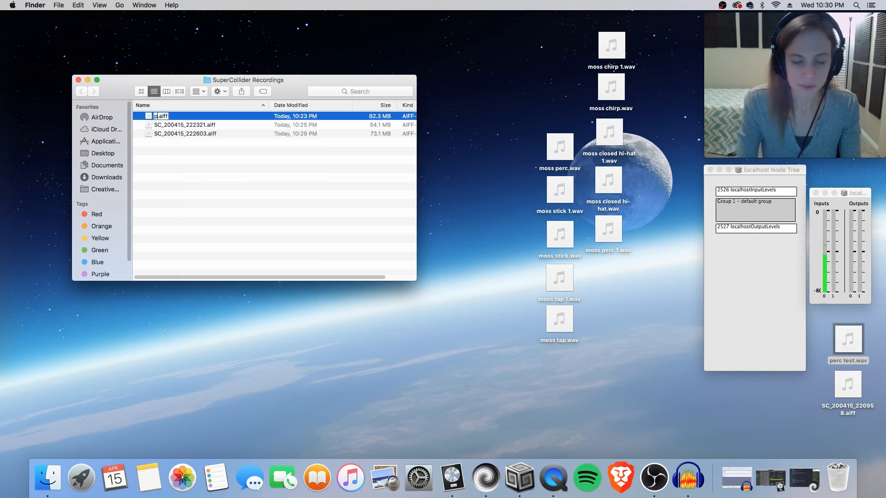
- Rename the recording SC_200415_222321.aiff as chirp.aiff
right_click(167, 125)
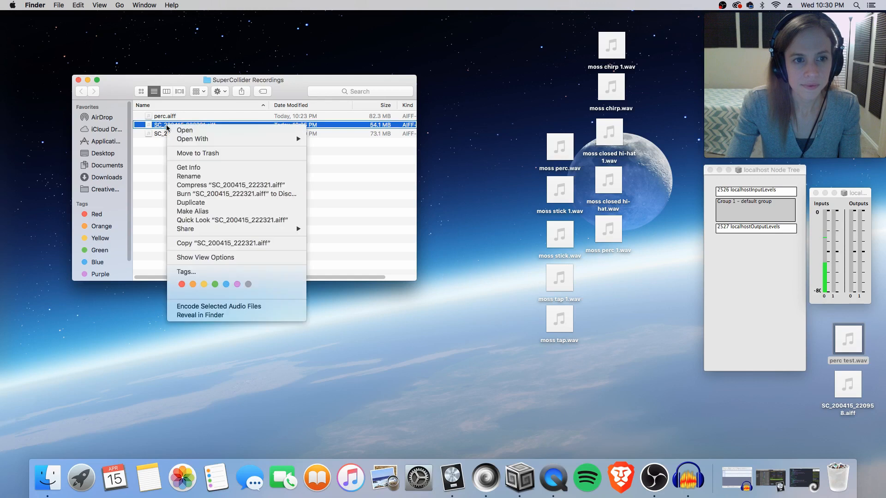
left_click(188, 176)
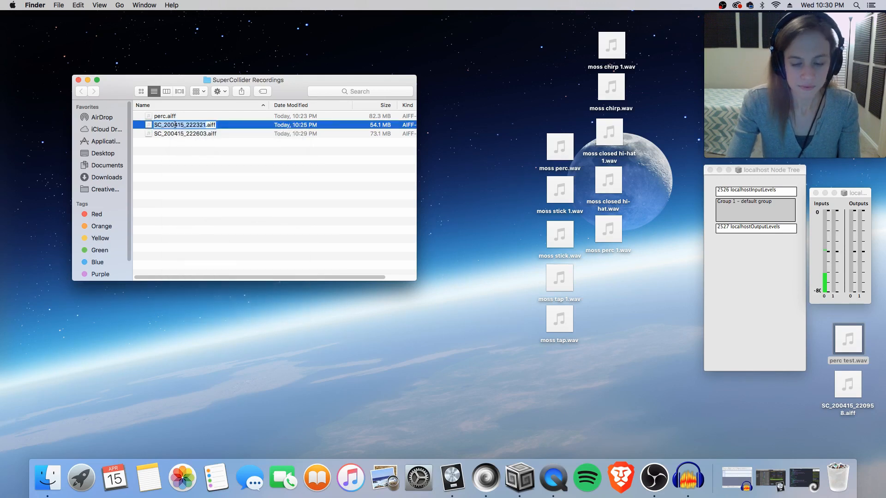
type("chirp")
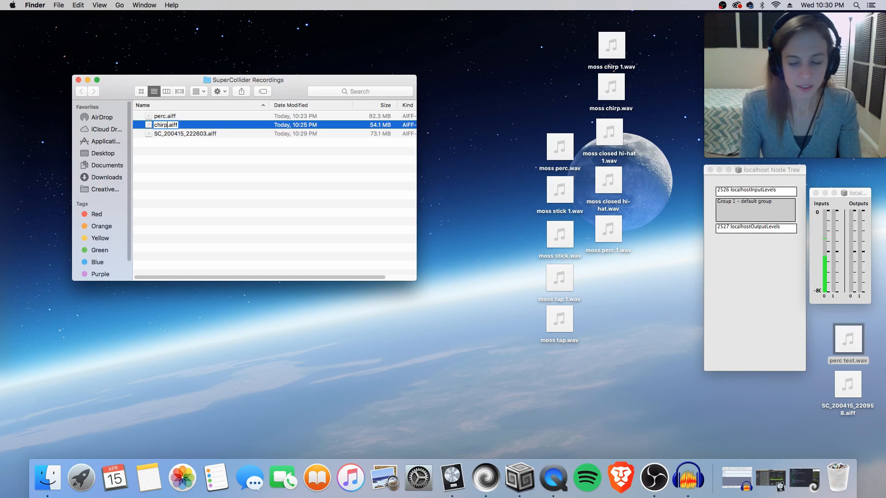
key("Return")
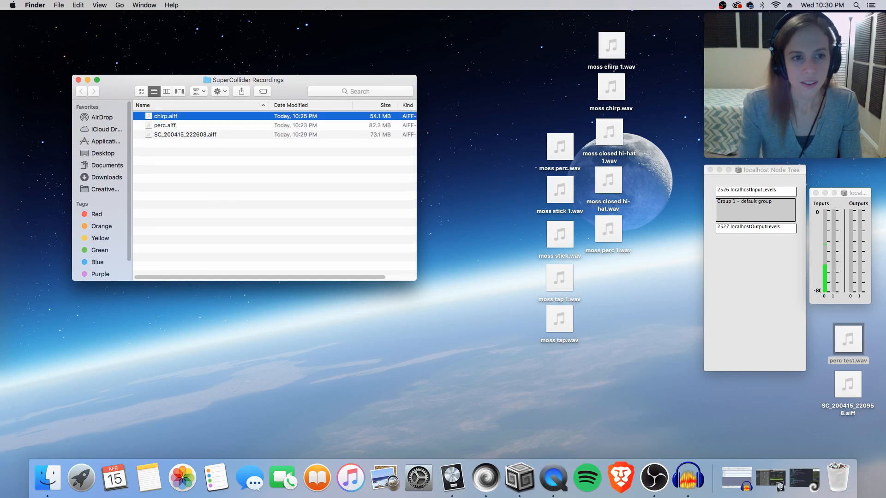
- Rename the recording SC_200415_222603.aiff as tap.aiff
right_click(168, 136)
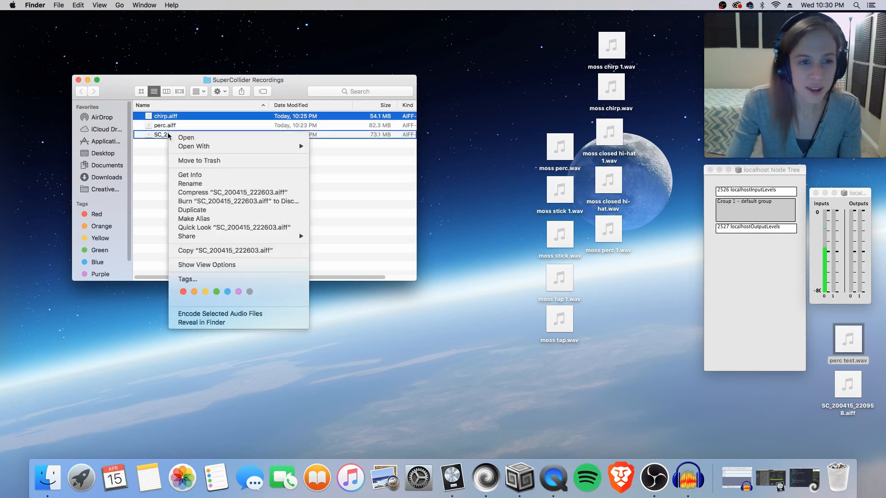
left_click(180, 184)
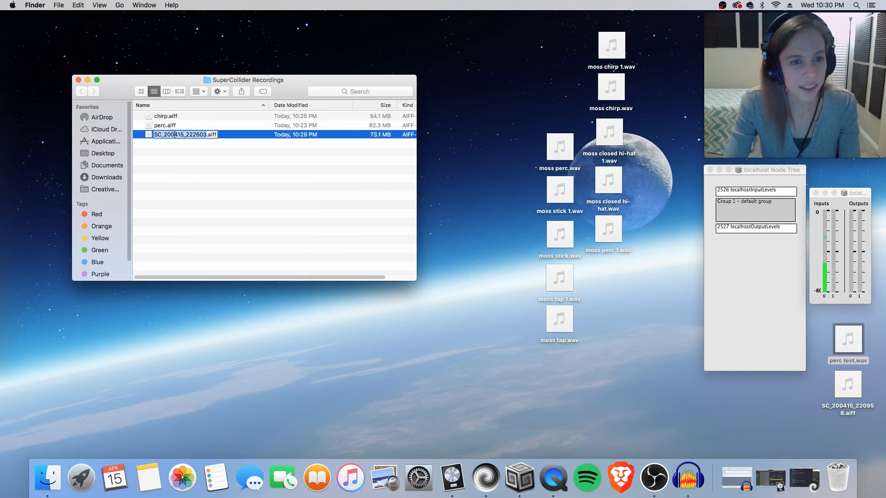
type("tap")
key("Return")
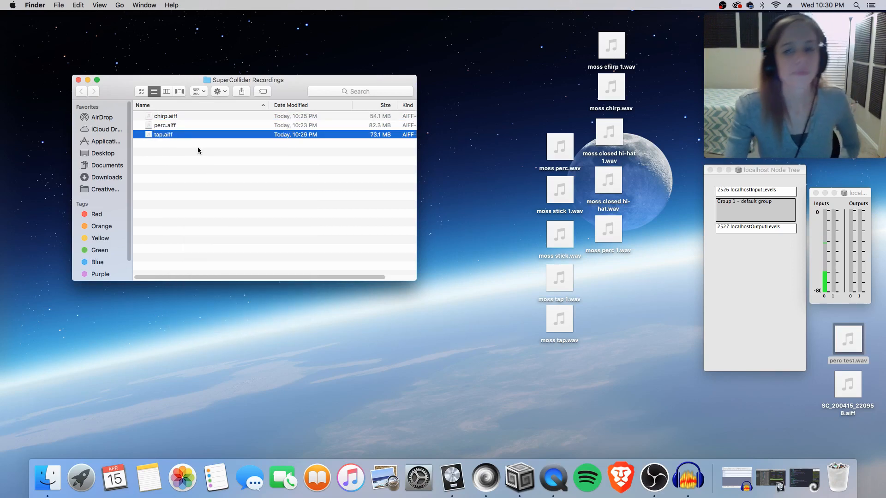
- Move chirp.aiff, perc.aiff and tap.aiff to the desktop beside the Node Tree window, and close the SuperCollider Recordings folder
left_click(162, 116, "shift")
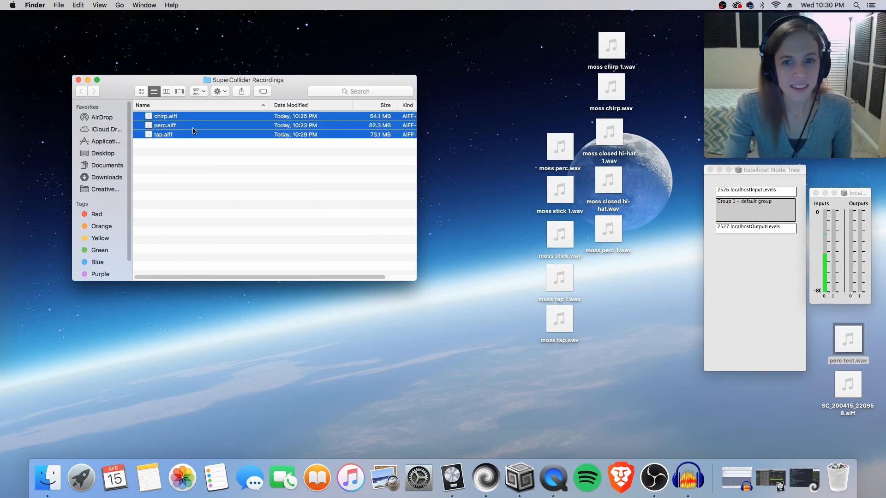
left_click_drag(196, 132, 730, 397)
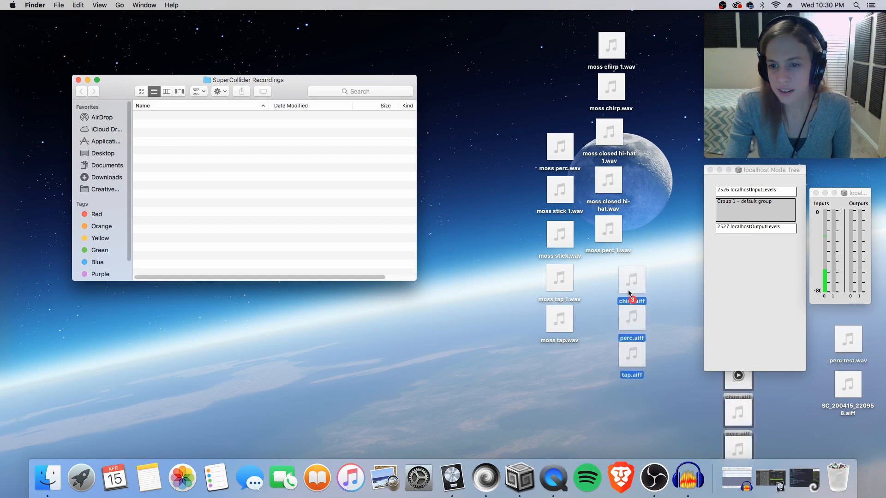
left_click(79, 82)
left_click(649, 351)
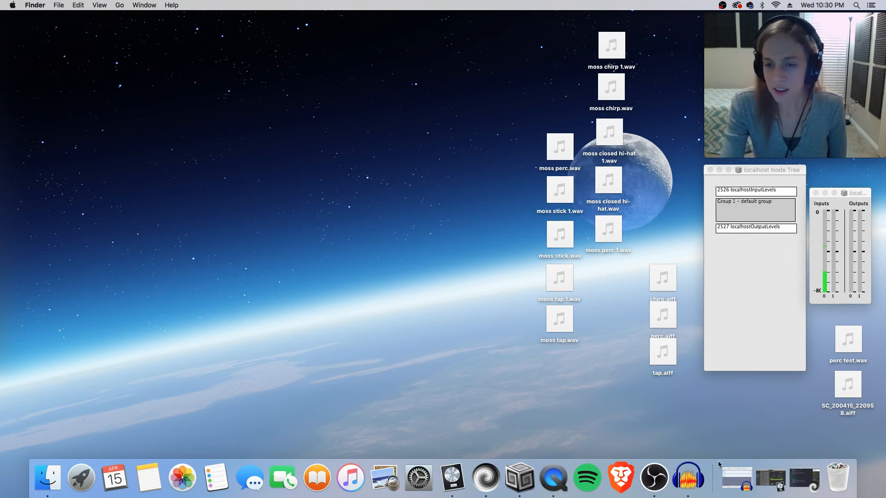
left_click_drag(655, 260, 690, 381)
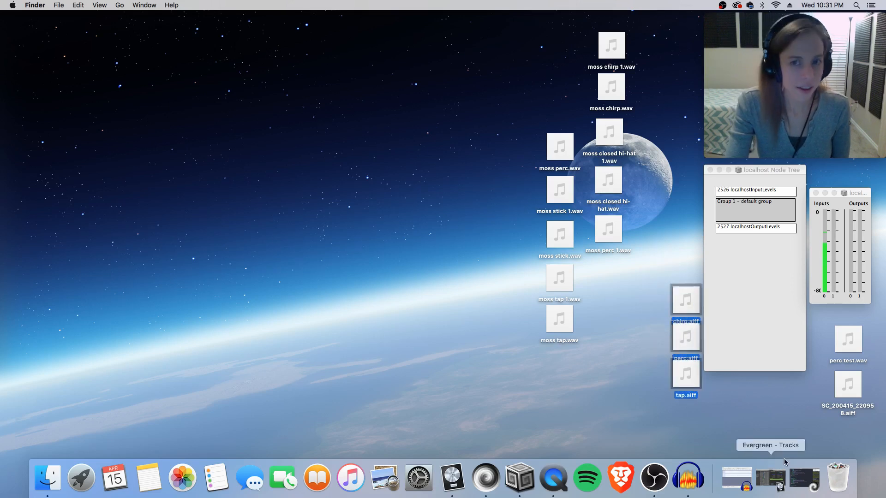
- Switch to Audacity, remove the SC_200415_220958 track, and move the window away from the desktop recordings
left_click(737, 478)
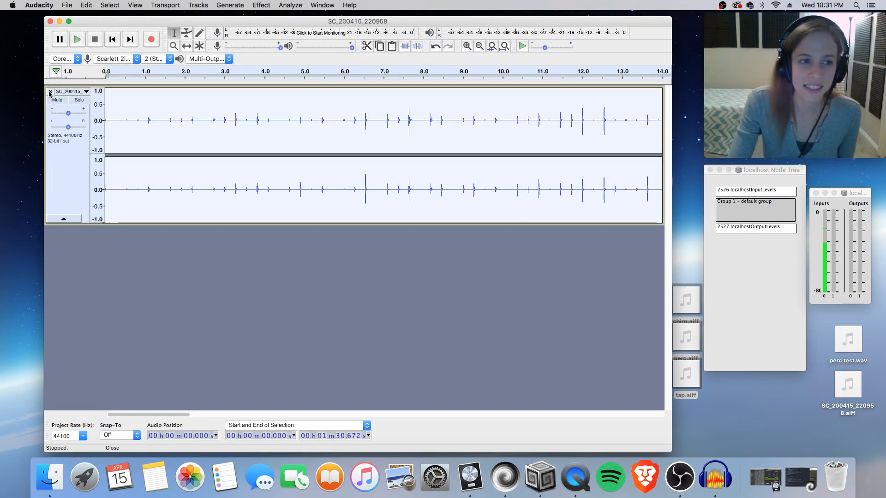
left_click(50, 93)
mouse_move(102, 20)
left_mouse_down()
mouse_move(60, 20)
mouse_move(87, 23)
left_mouse_up()
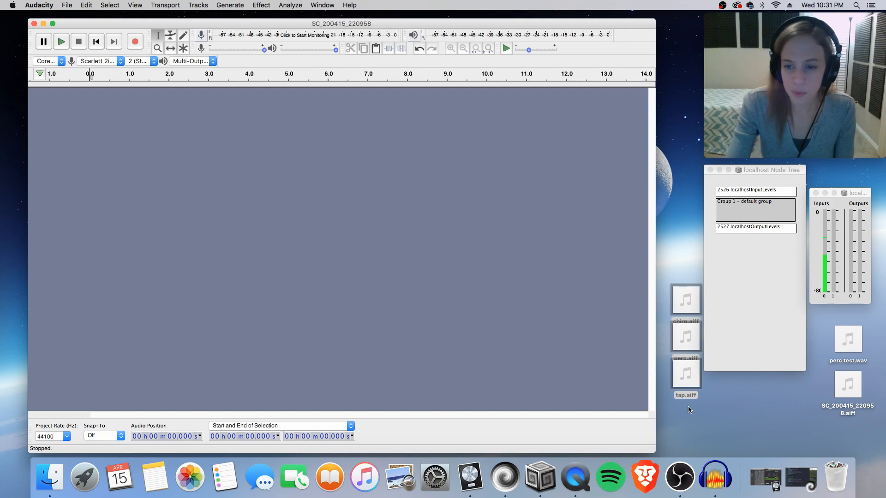
- Spread out the desktop recordings and import perc.aiff into the empty Audacity project
left_click_drag(674, 341, 739, 414)
left_click(695, 421)
left_click_drag(679, 360, 57, 135)
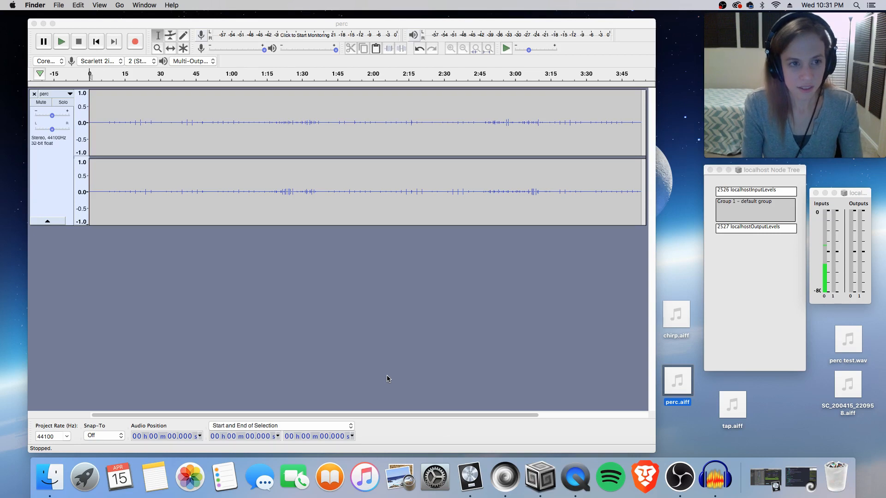
left_click(374, 304)
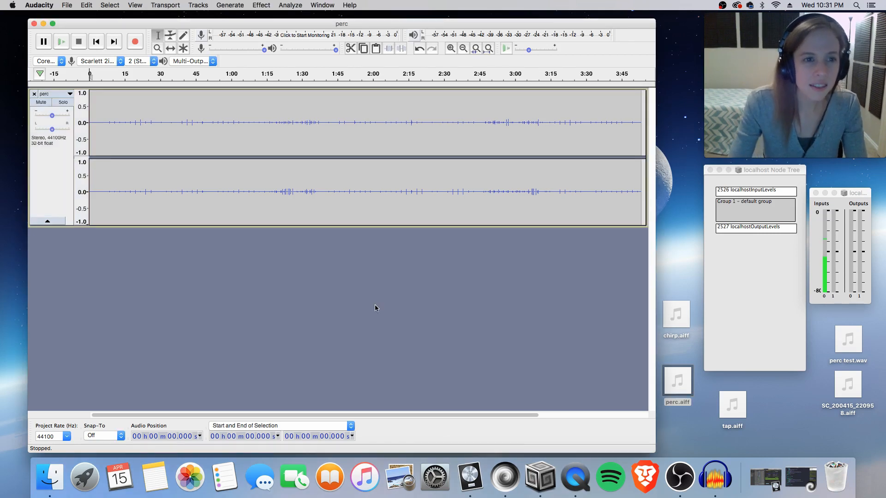
- Delete the first 8.655 seconds of silence from the perc track
key("super+2")
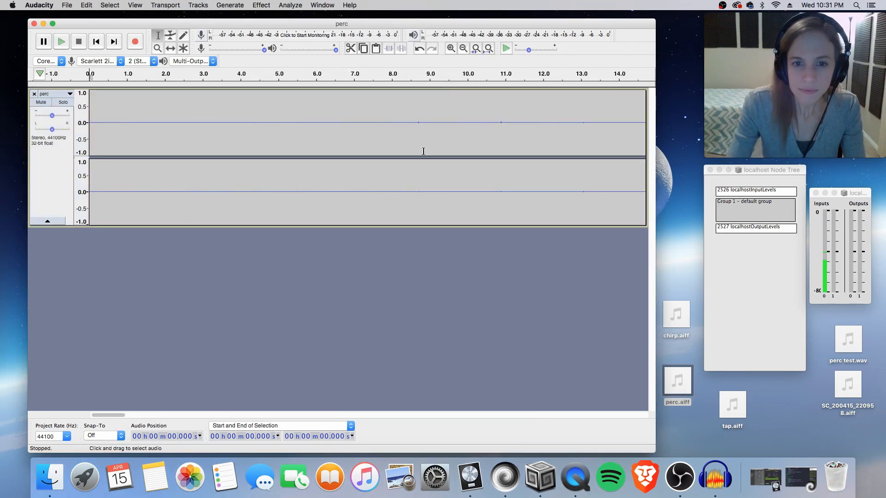
left_click_drag(417, 124, 2, 123)
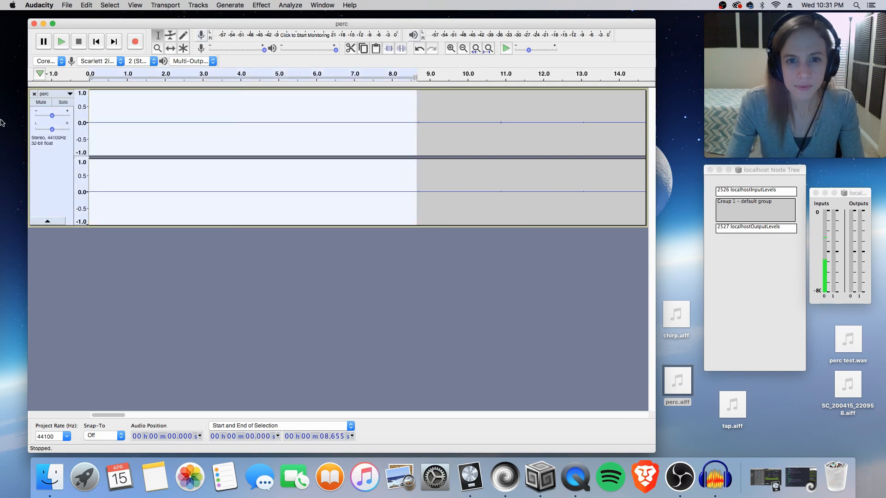
key("Delete")
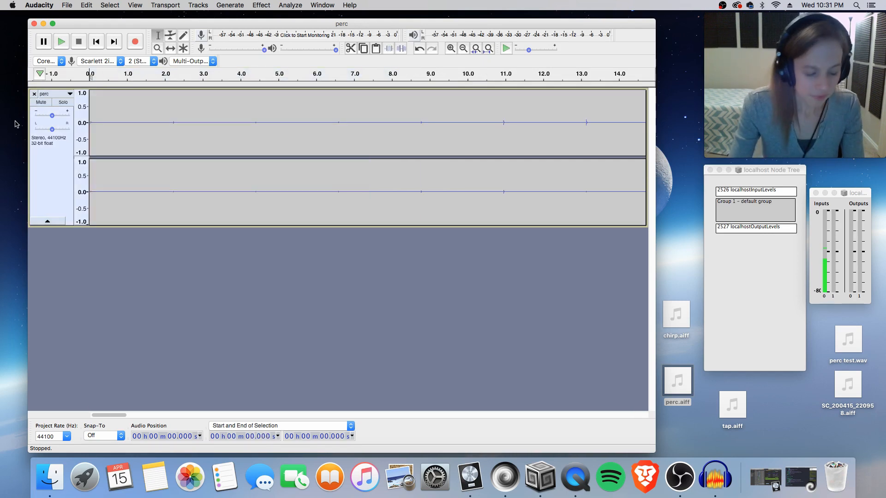
- Trim the remaining 0.036 seconds of silence before the first perc hit
key("super+1")
key("super+1")
key("super+1")
key("super+1")
key("super+1")
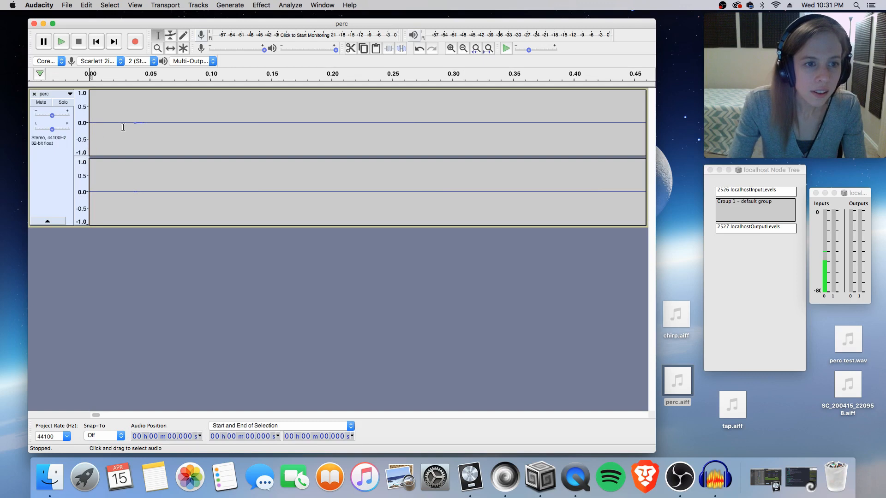
left_click_drag(132, 122, 90, 189)
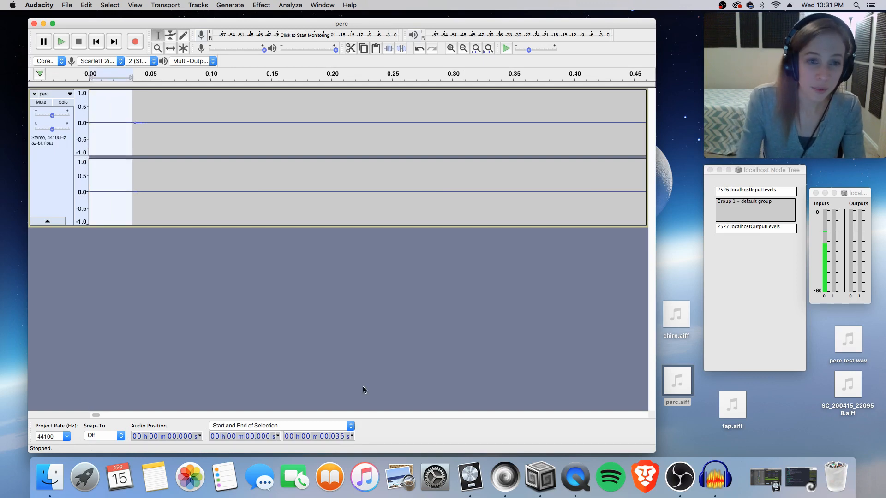
key("Delete")
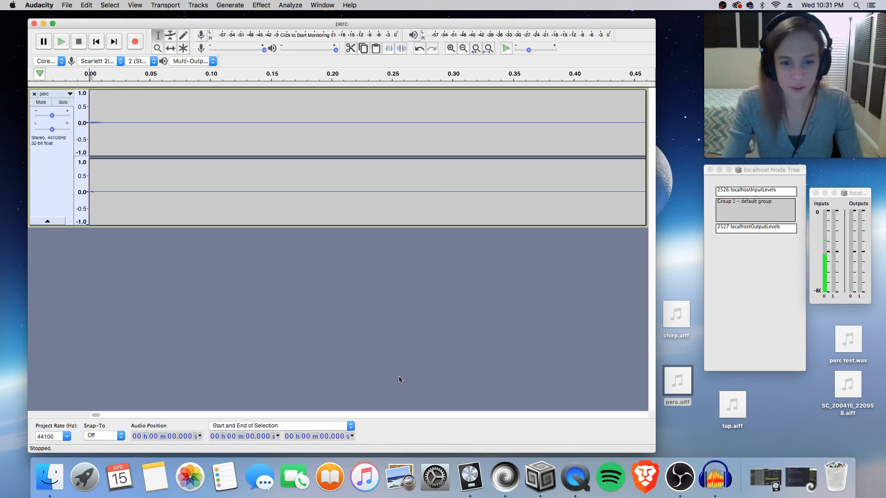
- Fine-trim the perc track's start by deleting the 0.001 seconds before the waveform begins
key("super+1")
key("super+1")
key("super+1")
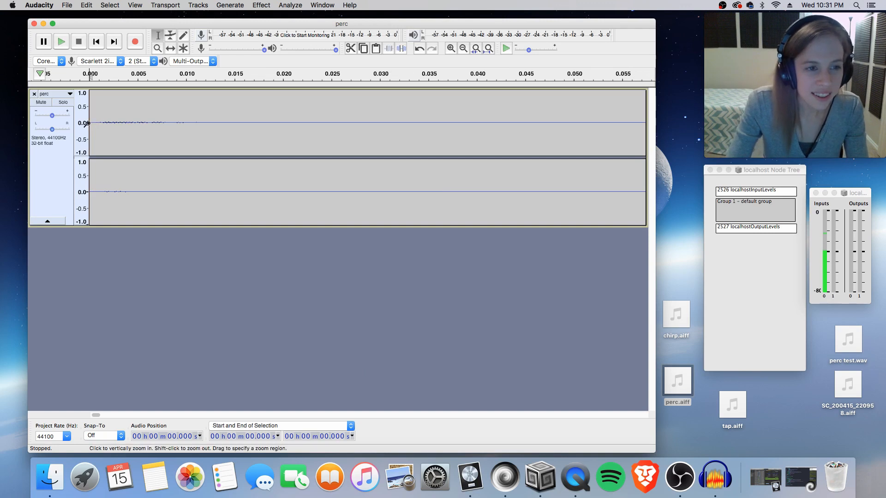
left_click_drag(97, 122, 82, 123)
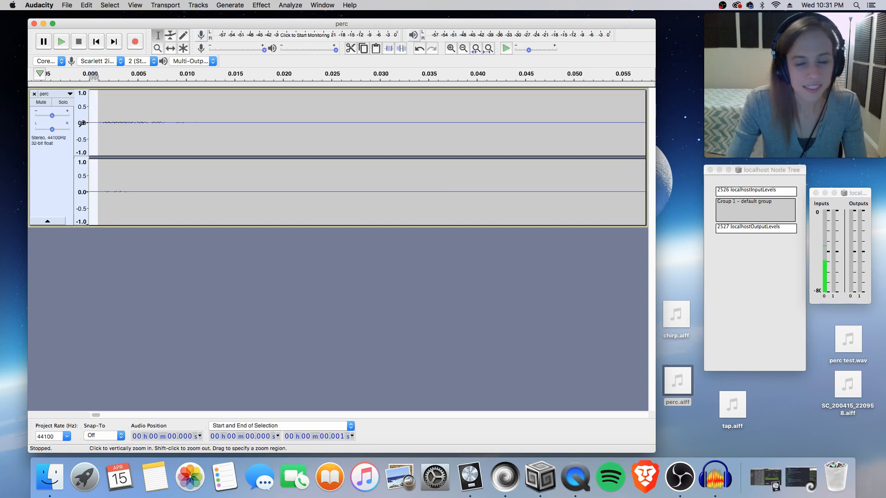
left_click(82, 123)
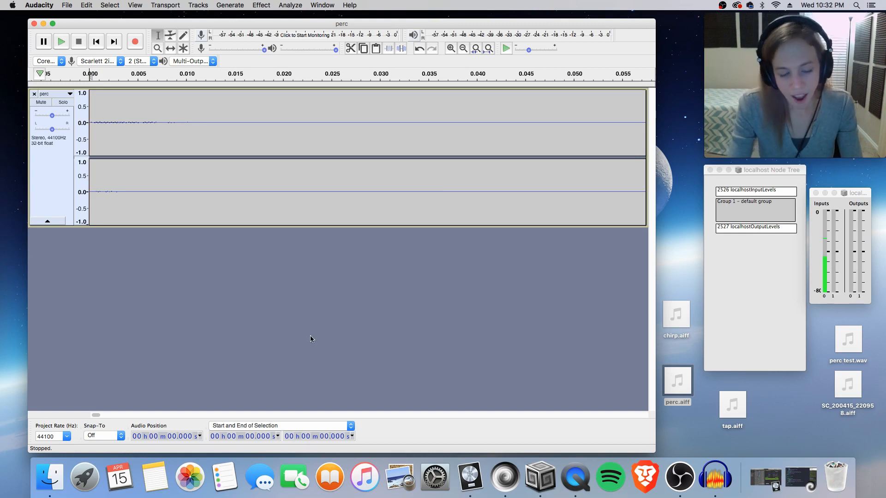
- Examine the trimmed start and the ending of the perc track
key("space")
key("super+2")
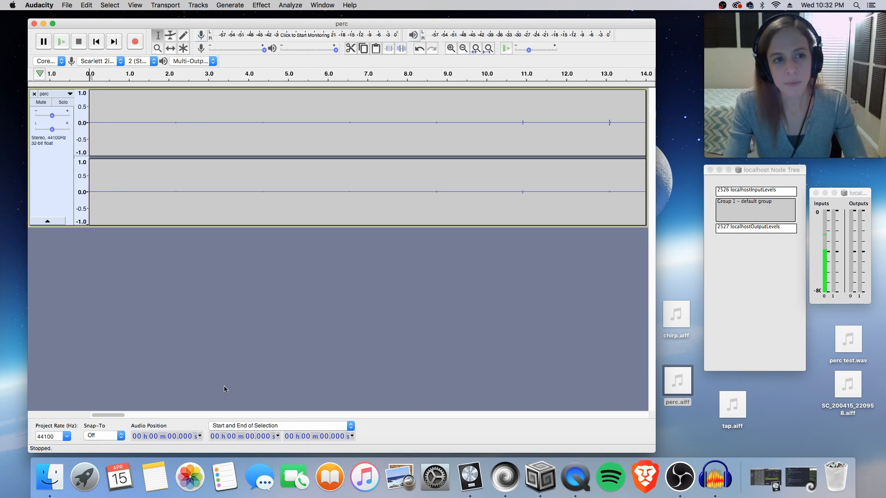
key("super+1")
key("super+1")
key("super+2")
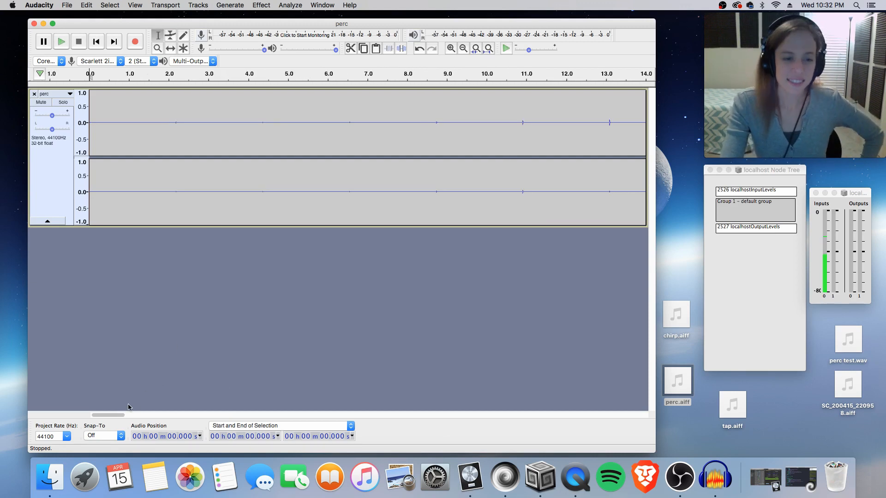
left_click_drag(121, 415, 630, 406)
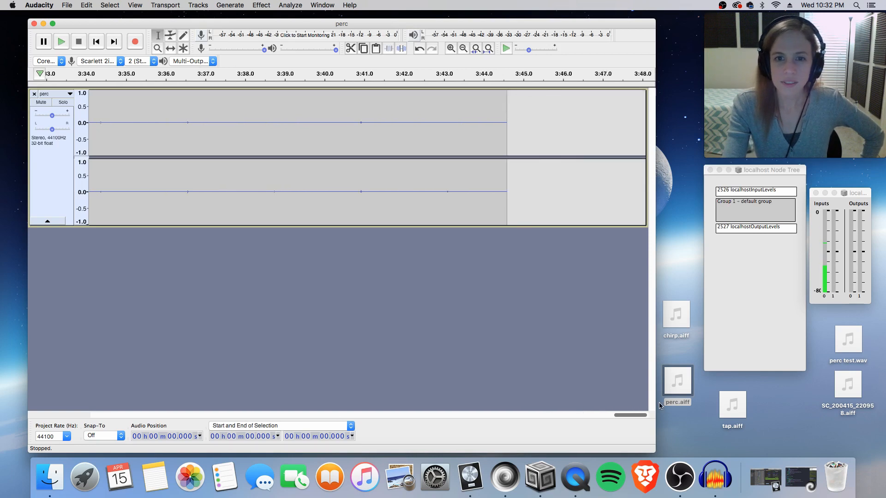
left_click_drag(619, 415, 0, 396)
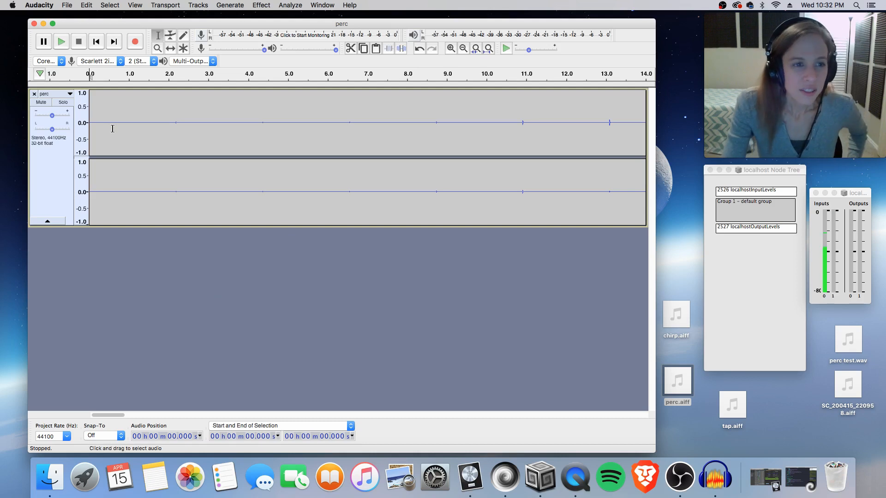
- Open the Amplify effect for the entire perc track and preview it with 6.0 dB amplification
key("super+a")
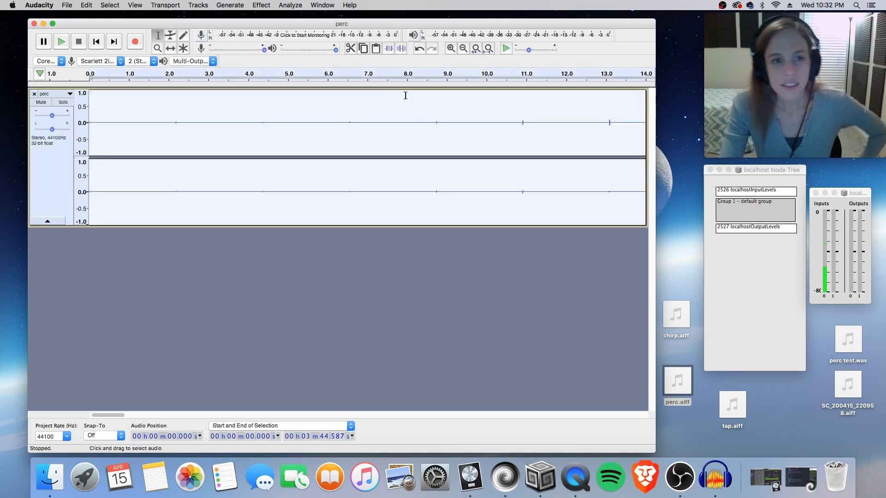
left_click(290, 5)
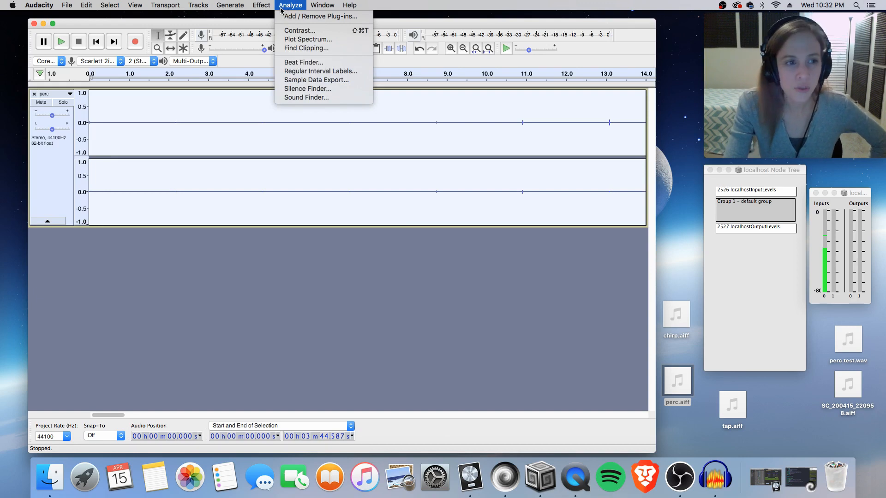
mouse_move(274, 10)
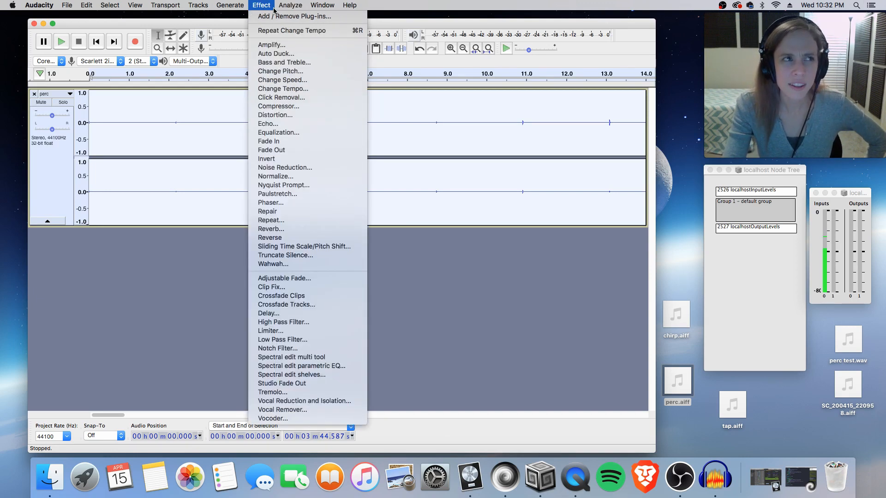
mouse_move(261, 6)
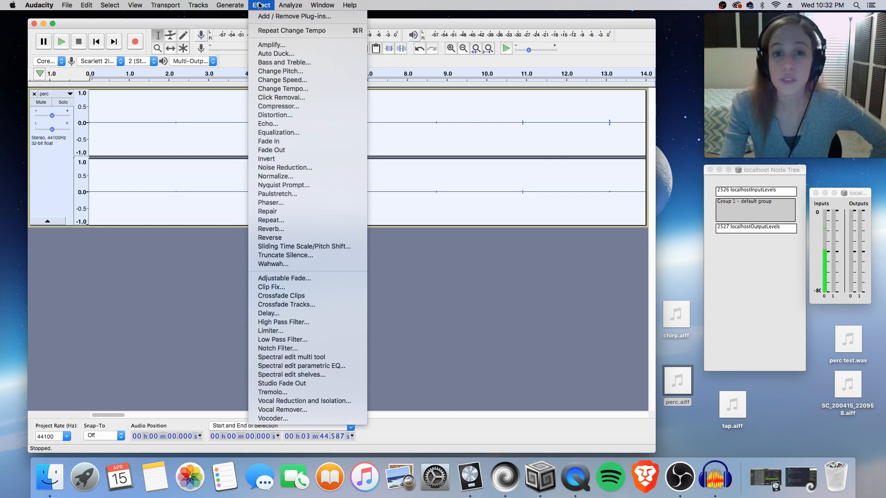
left_click(273, 45)
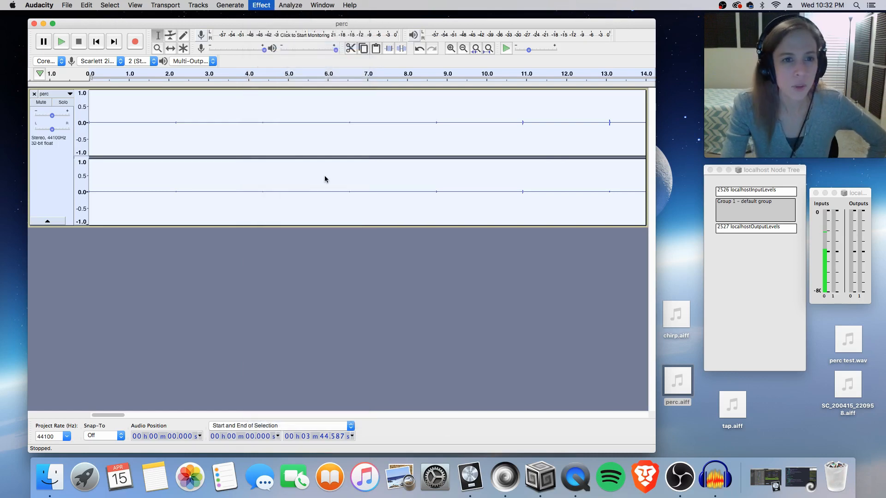
left_click_drag(385, 226, 355, 229)
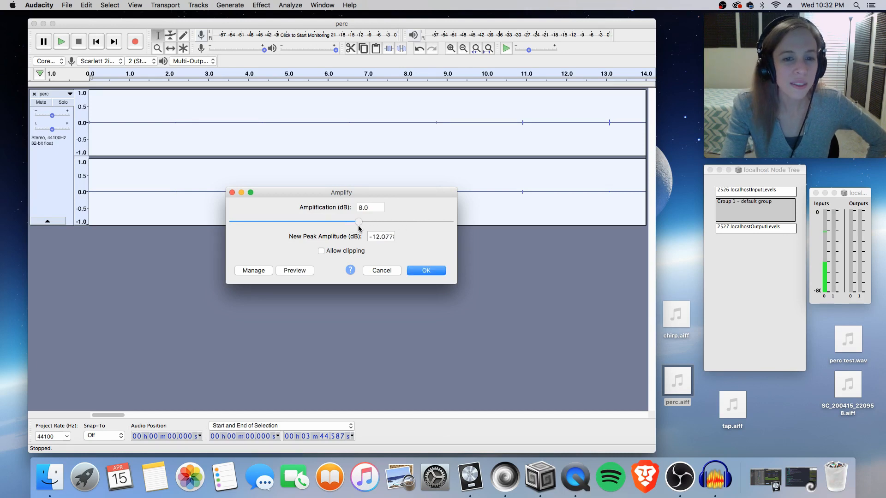
left_click_drag(357, 227, 356, 227)
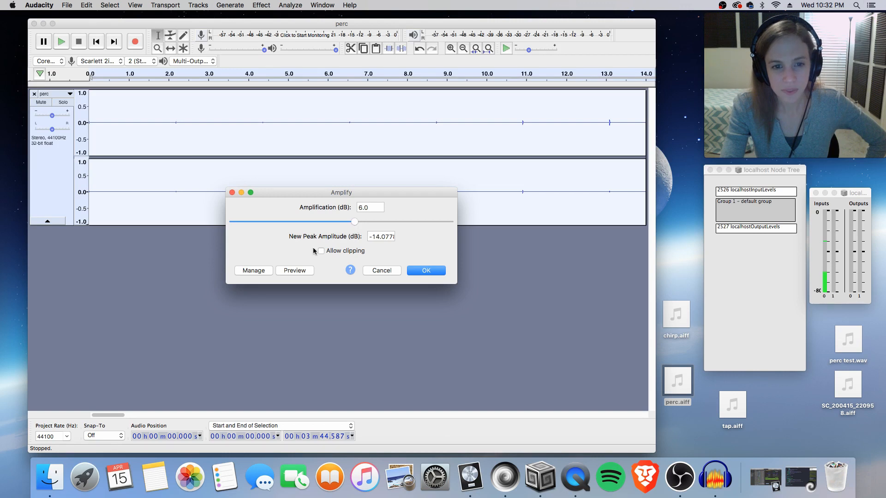
left_click(299, 272)
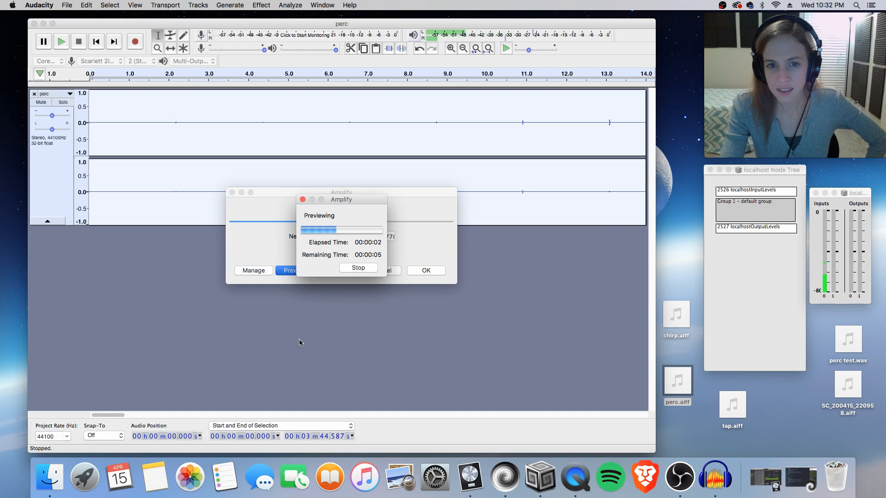
left_click(358, 268)
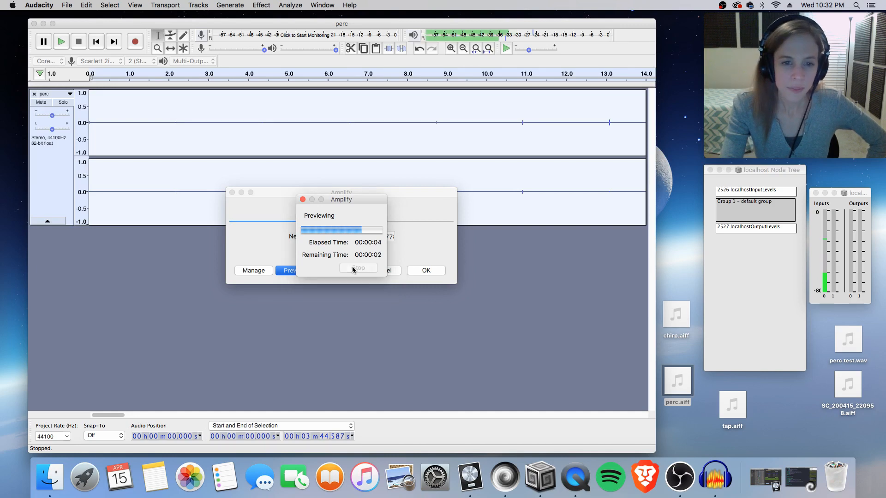
- Set the amplification to 12.0 dB, preview it, and apply it to the perc track
left_click_drag(355, 222, 365, 224)
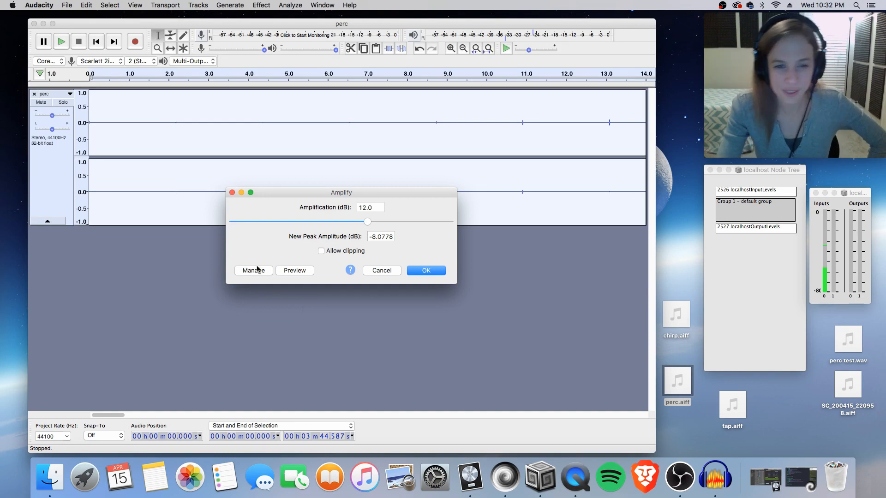
left_click(307, 273)
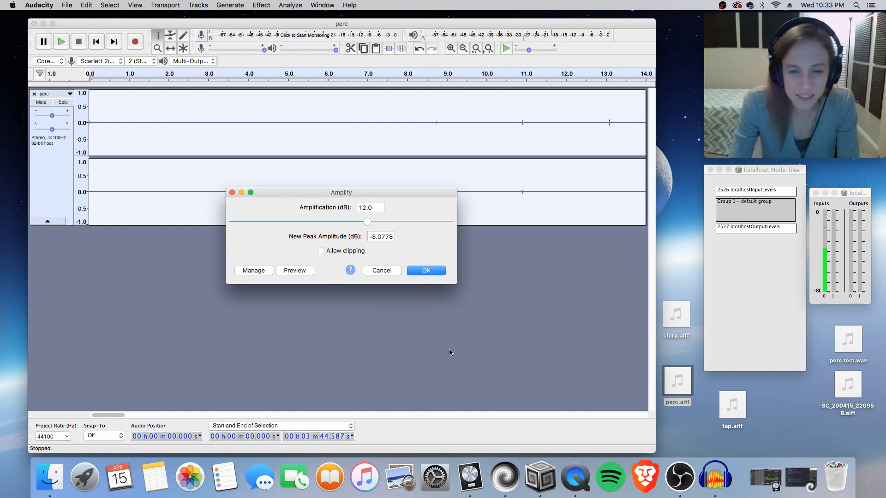
left_click(427, 271)
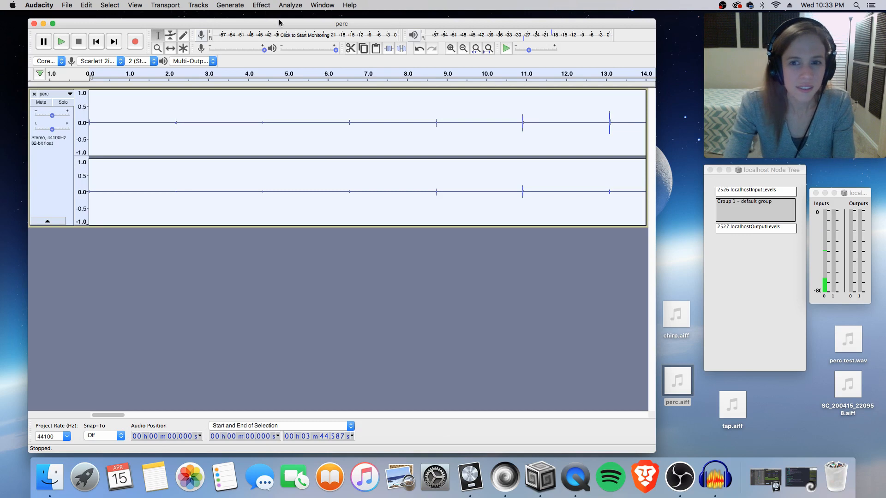
- Apply the Change Tempo effect to the whole perc track with the beats per minute going from 110 to 110
left_click(238, 5)
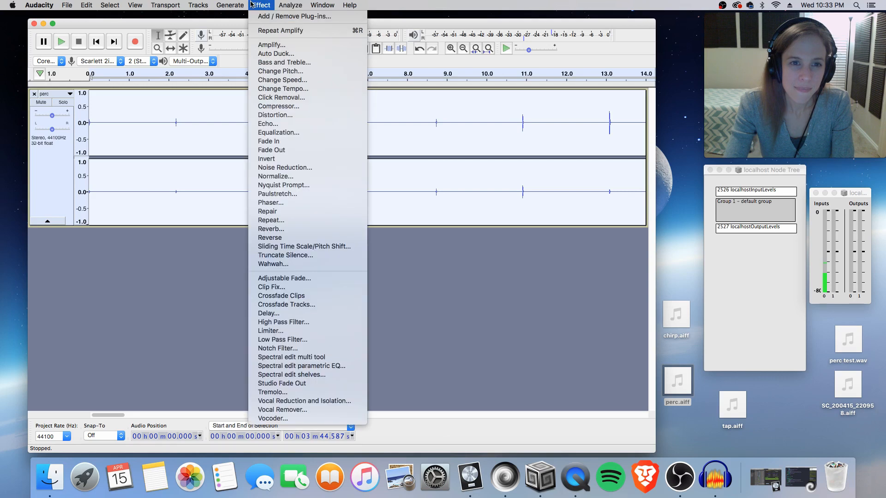
left_click(399, 396)
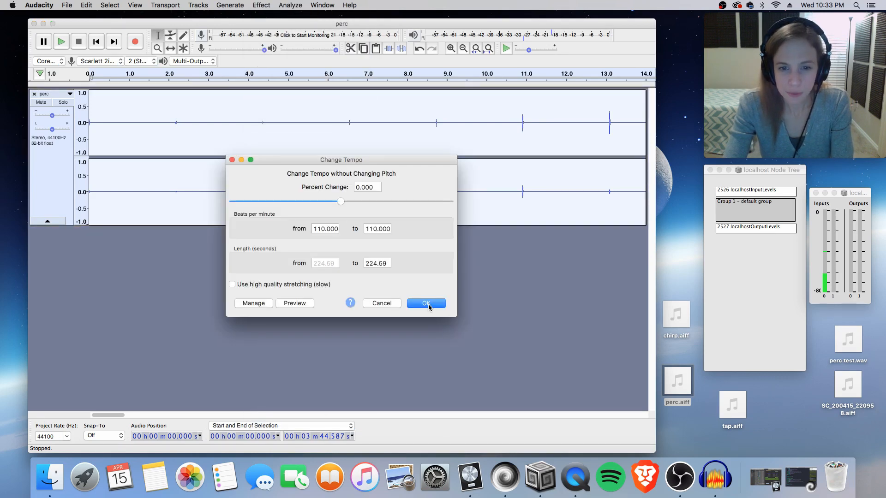
left_click(428, 306)
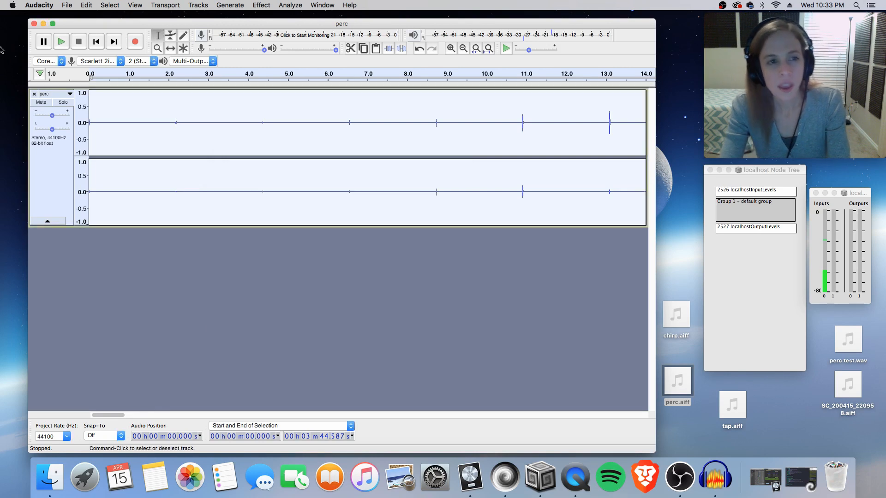
- Export the audio to the Desktop as a 16-bit PCM WAV named "perc pan" with blank metadata, and remove the perc track
left_click(67, 5)
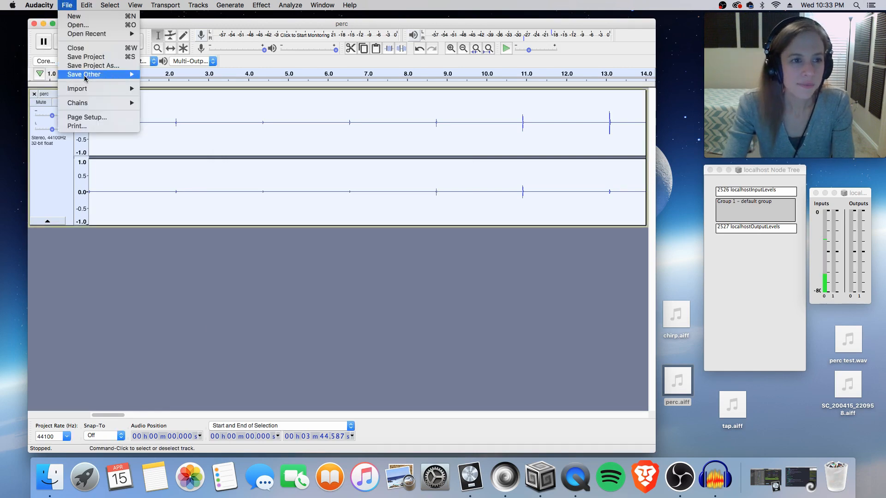
mouse_move(86, 75)
left_click(171, 85)
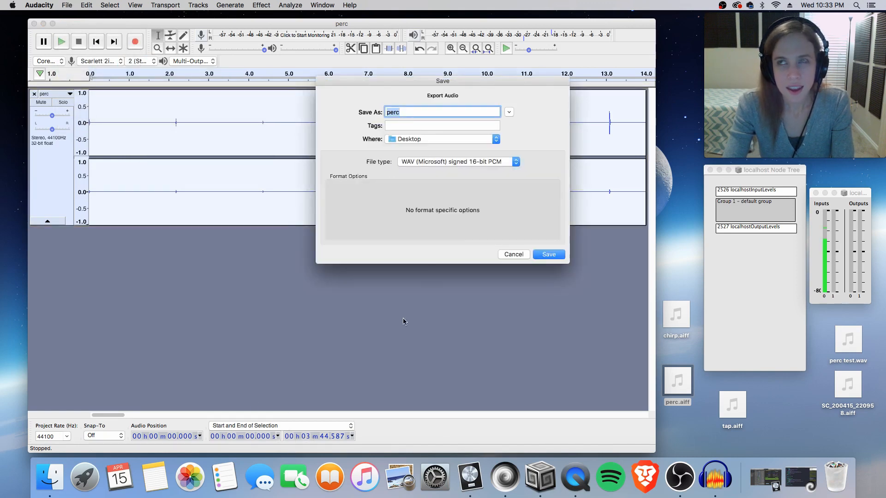
key("Right")
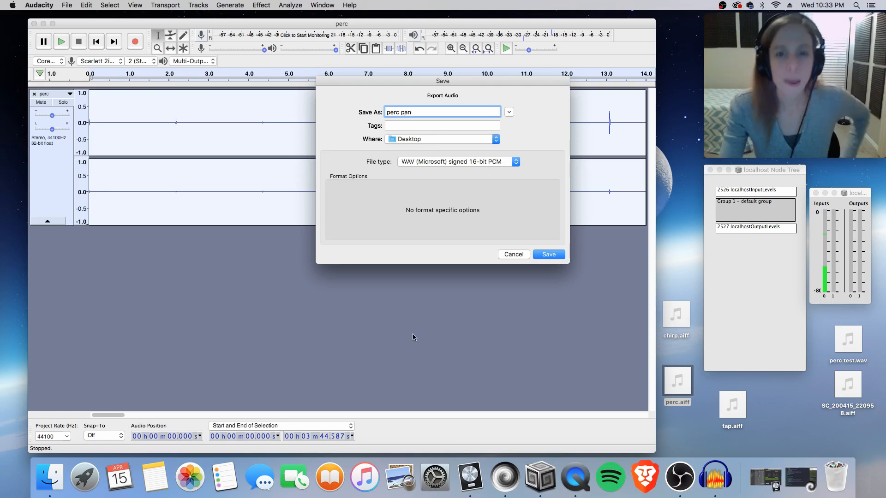
left_click(554, 257)
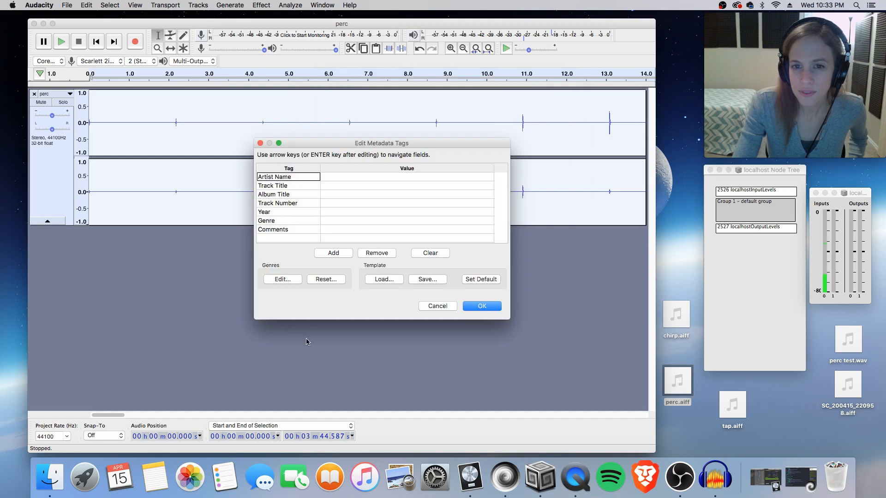
key("Return")
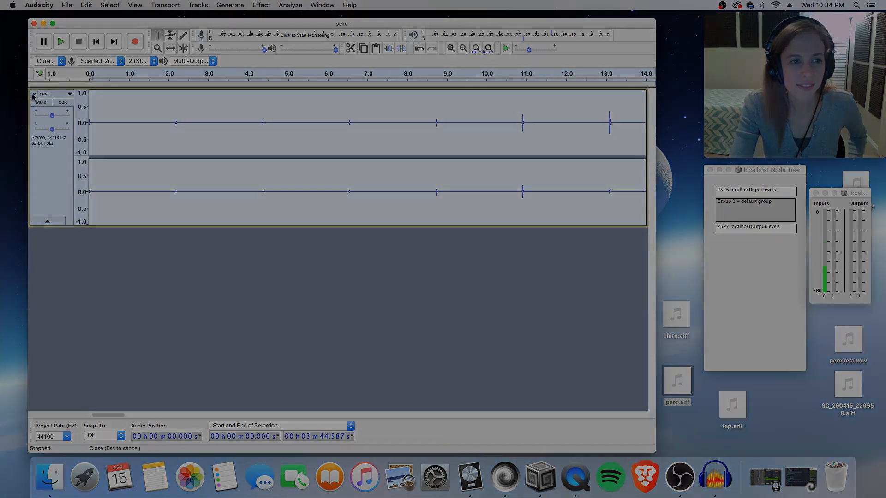
left_click(33, 94)
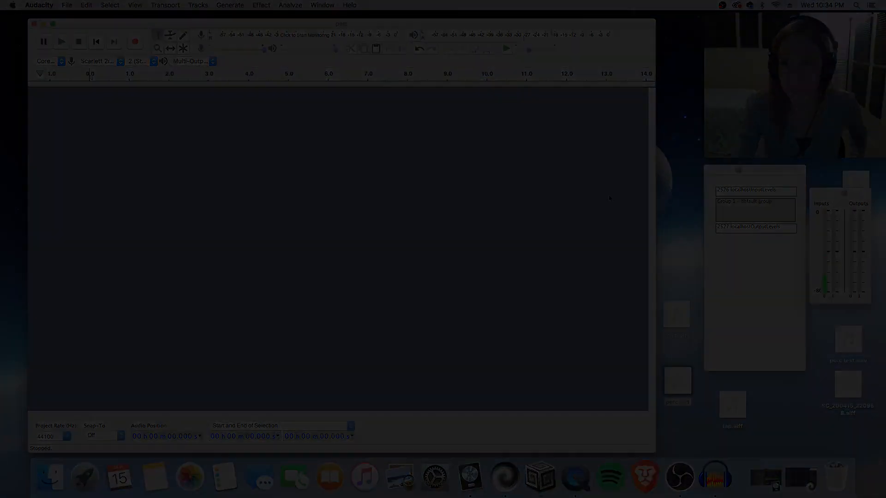
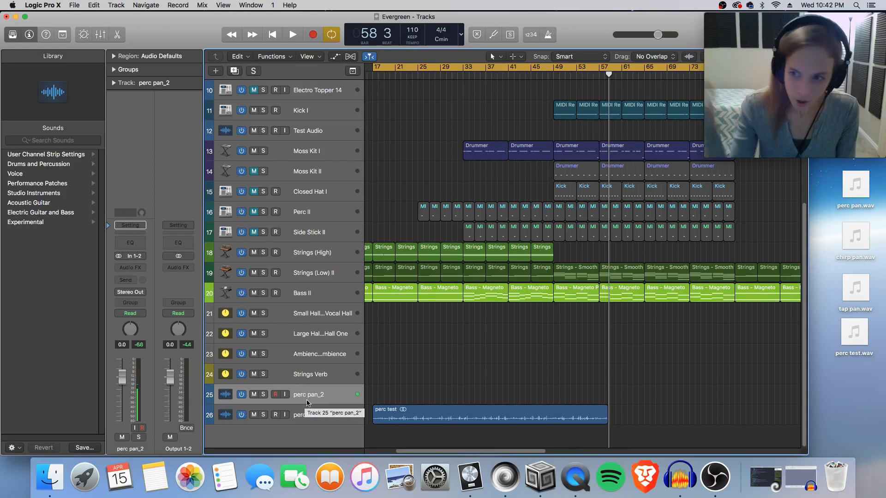
- In Logic Pro X, place perc pan.wav from the Desktop on the perc pan_2 track at bar 17 and move the playhead there
mouse_move(861, 200)
left_click_drag(861, 200, 375, 398)
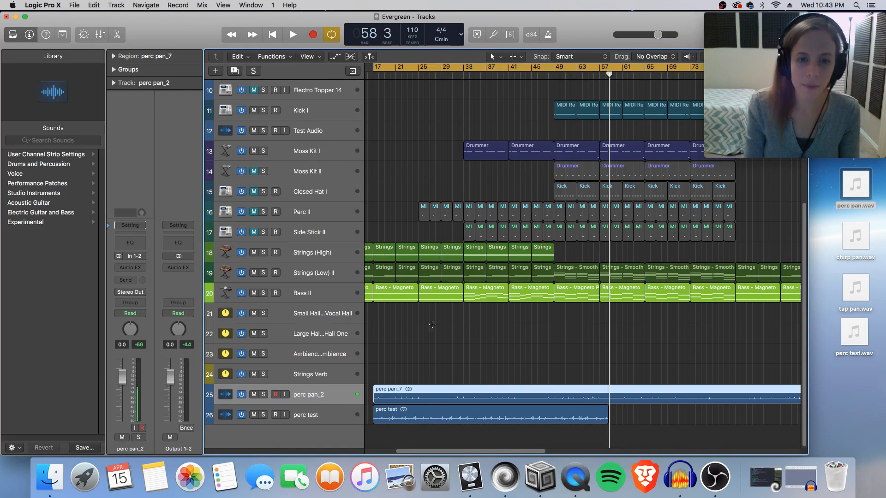
key("super+Down")
key("super+Down")
key("super+Right")
key("super+Right")
key("super+Right")
key("super+Right")
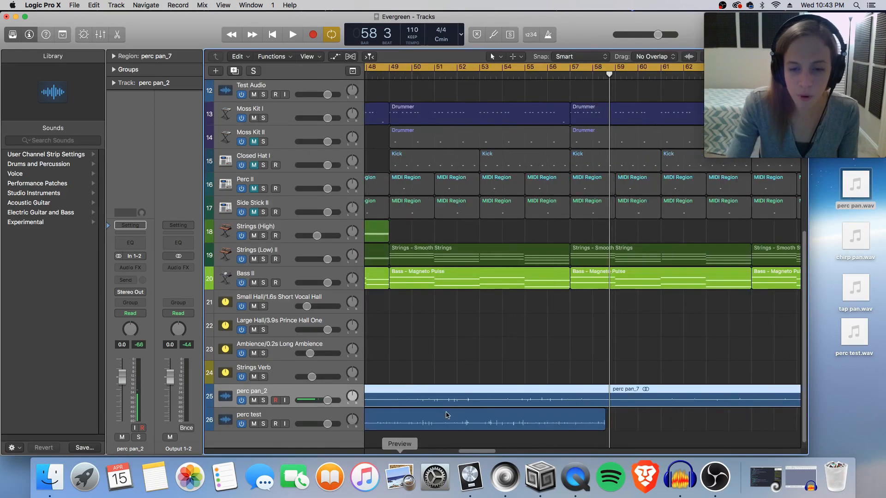
left_click_drag(475, 452, 401, 455)
left_click(470, 75)
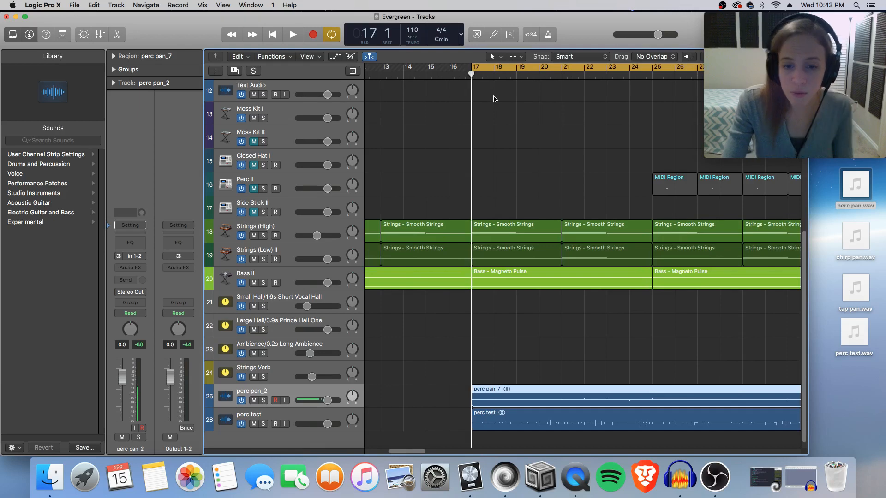
- Examine the perc pan and perc test waveforms around bar 17 up close, and compare the full length of both regions
key("super+Down")
key("super+Down")
key("super+Down")
key("super+Down")
key("super+Down")
key("super+Down")
key("super+Right")
key("super+Right")
key("super+Right")
key("super+Right")
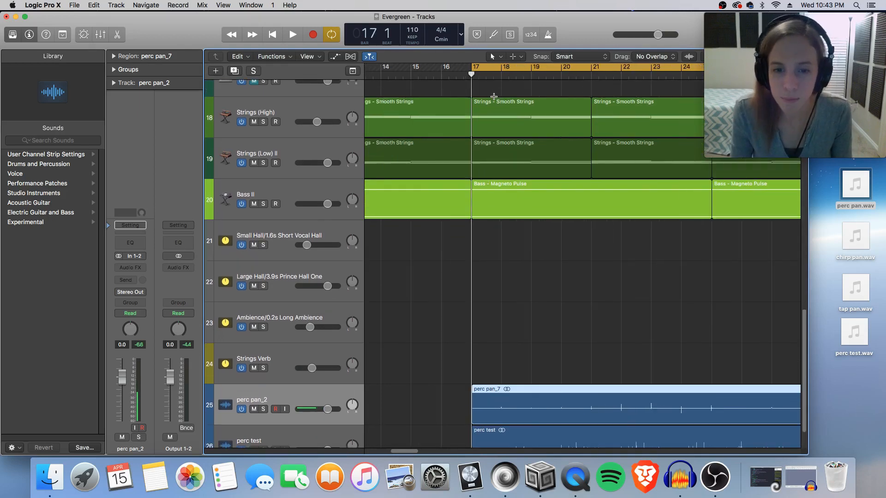
scroll(494, 225, "down", 1)
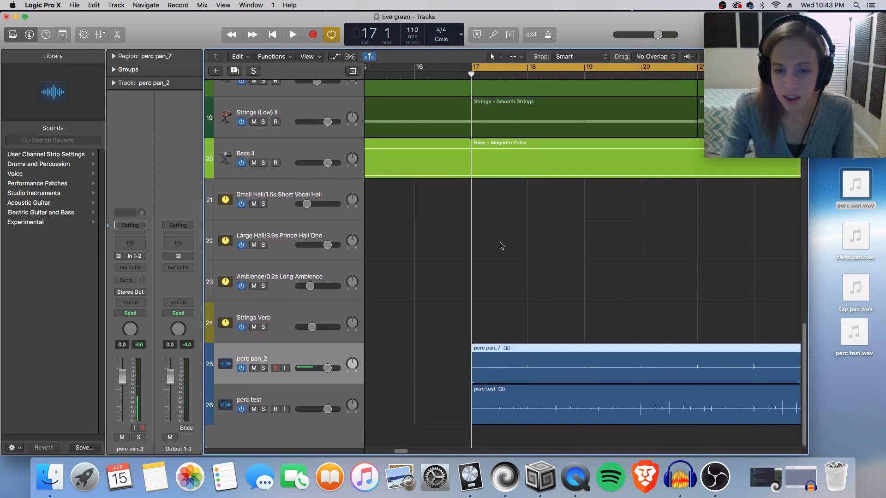
key("super+Down")
key("super+Down")
key("super+Down")
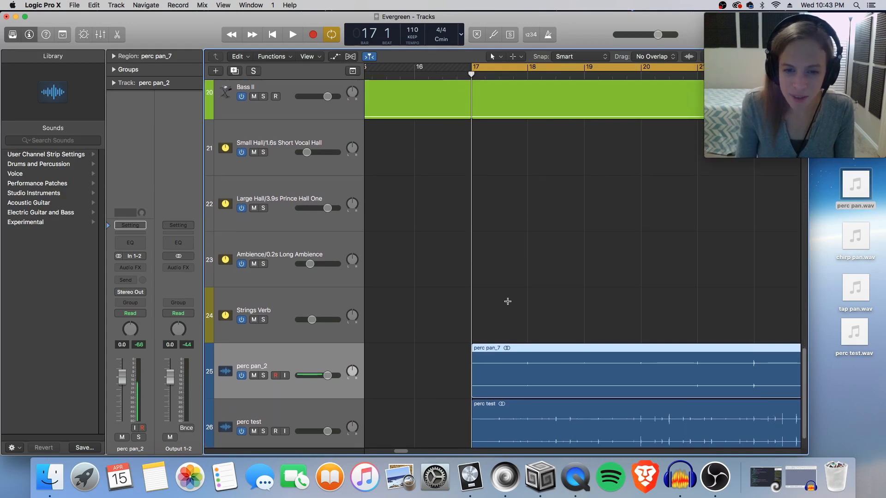
key("super+Right")
key("super+Right")
key("super+Right")
key("super+Right")
key("super+Right")
key("super+Right")
key("super+Right")
key("super+Right")
key("super+Right")
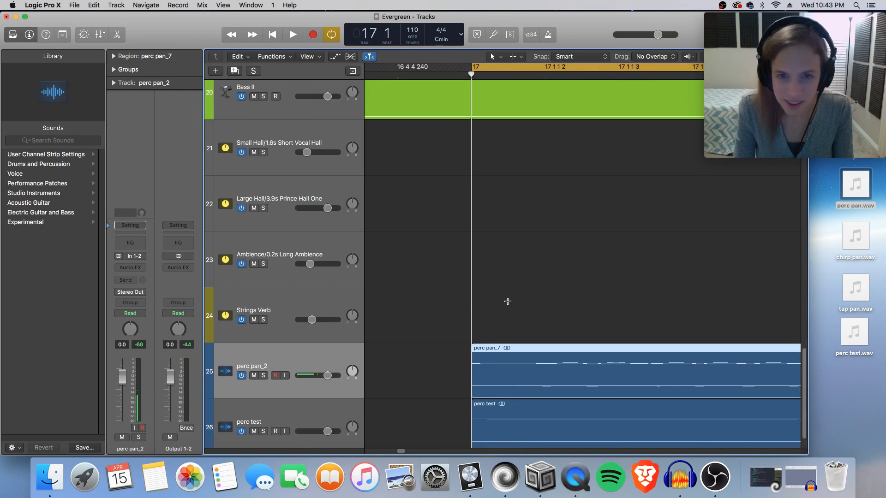
key("super+Right")
key("super+Right")
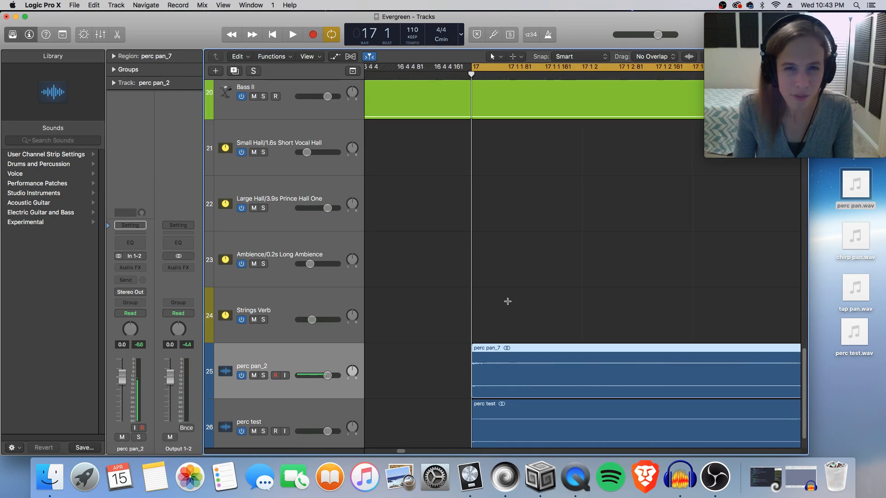
key("super+Left")
key("super+Left")
key("super+Left")
key("super+Left")
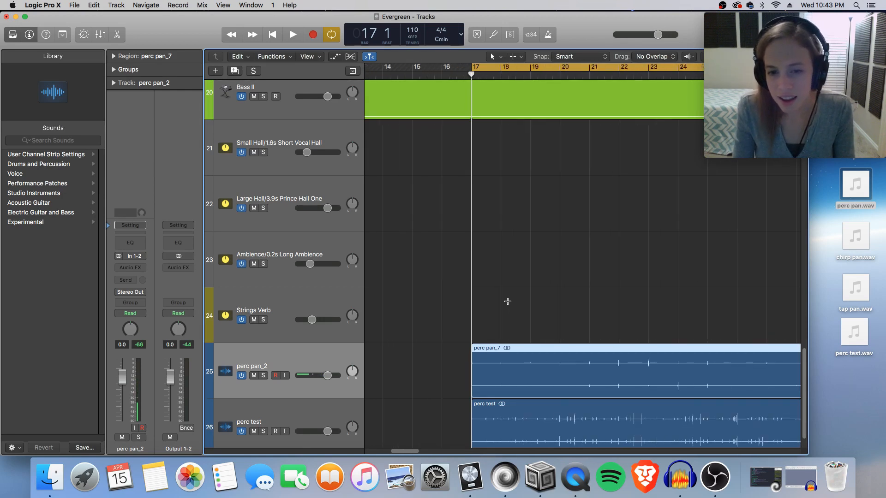
key("super+Left")
key("super+Left")
key("super+Left")
key("super+Left")
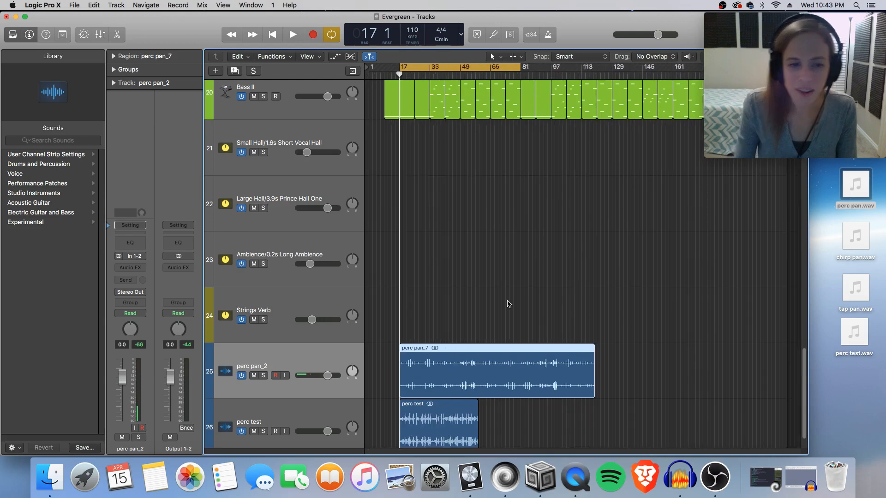
- Rename the perc pan_2 track as "perc pan"
double_click(266, 366)
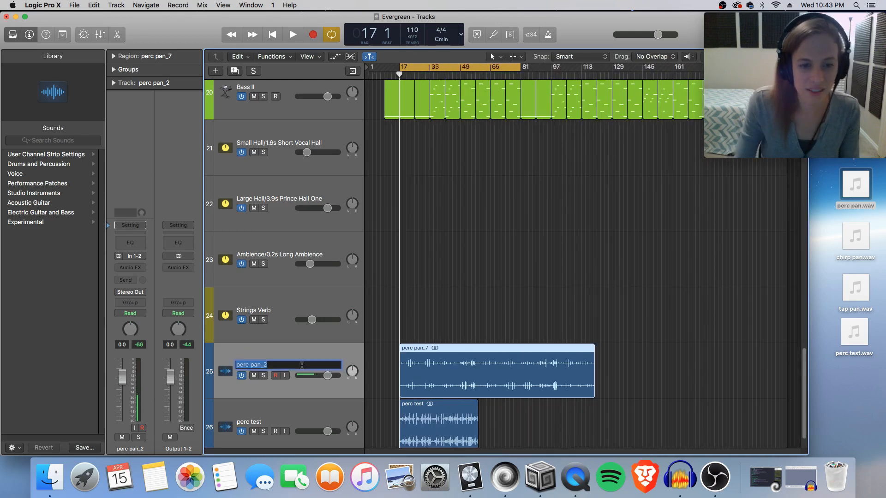
key("Right")
key("BackSpace")
key("Return")
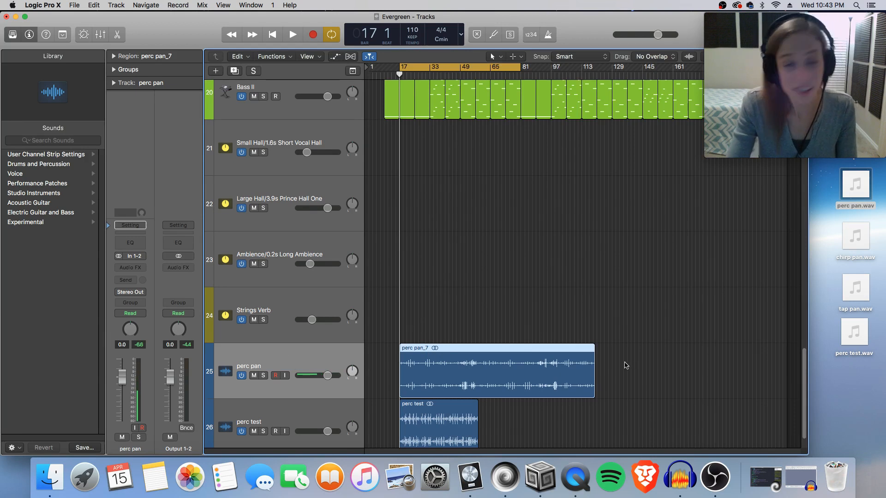
- Solo the perc pan track
key("super+Right")
key("super+Right")
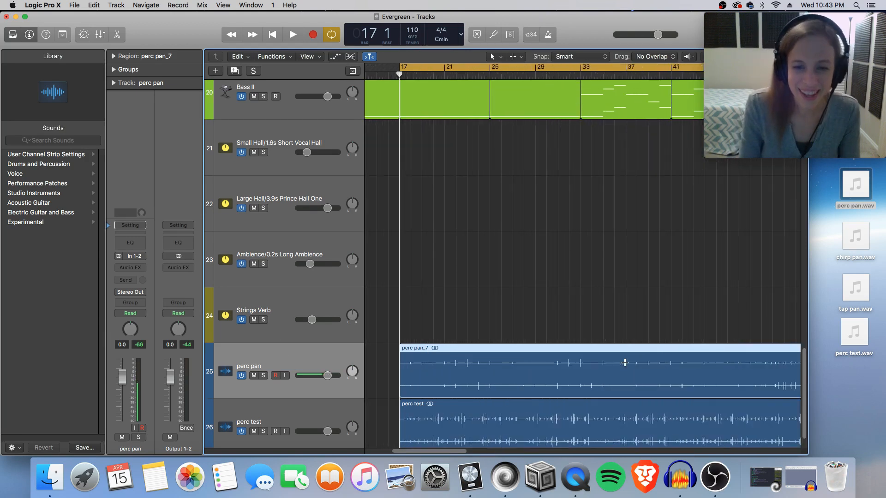
key("super+Right")
key("super+Down")
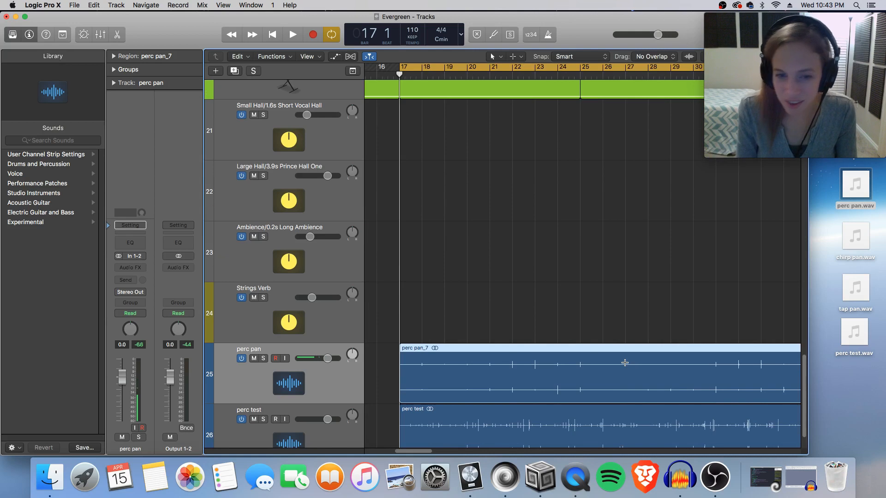
key("super+Up")
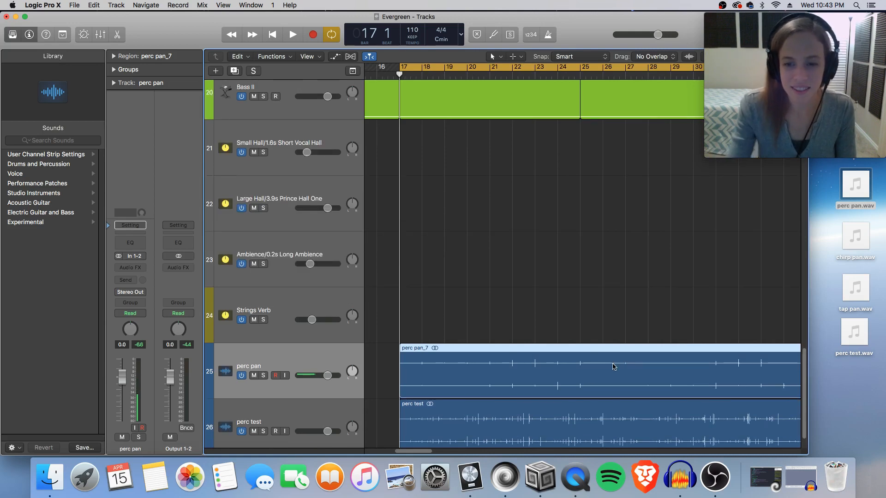
scroll(475, 290, "down", 1)
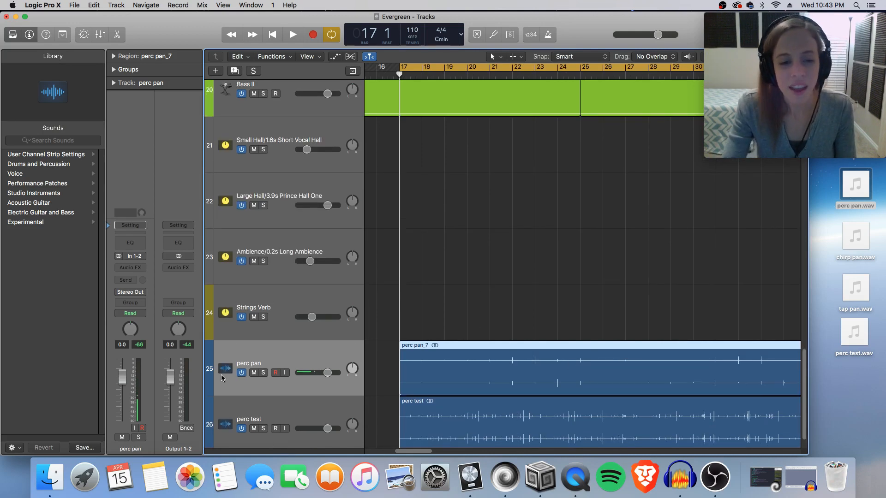
left_click(264, 373)
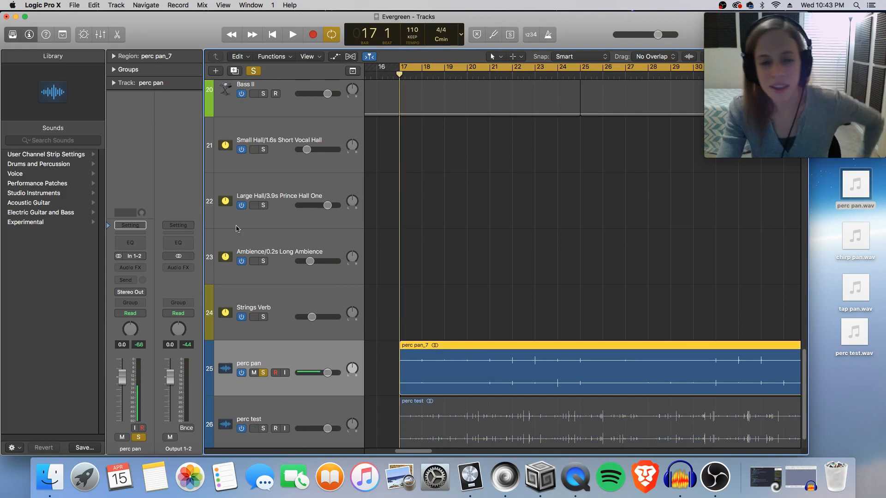
- Insert a BPM Counter on the perc pan track, play from bar 17 to measure the tempo, and close the plug-in window
left_click(137, 273)
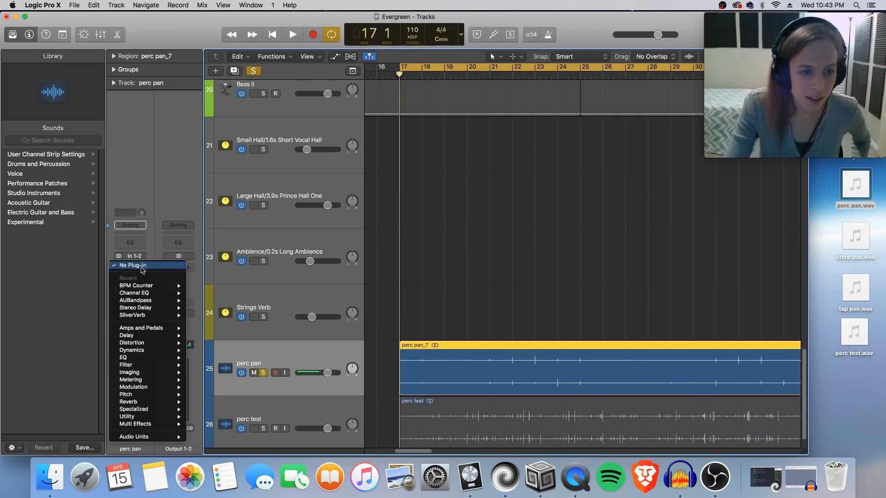
left_click(202, 286)
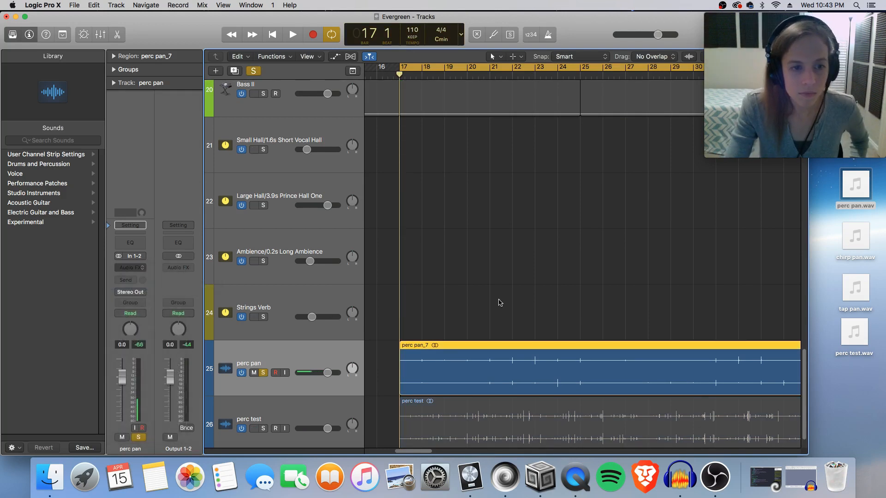
left_click_drag(111, 25, 311, 76)
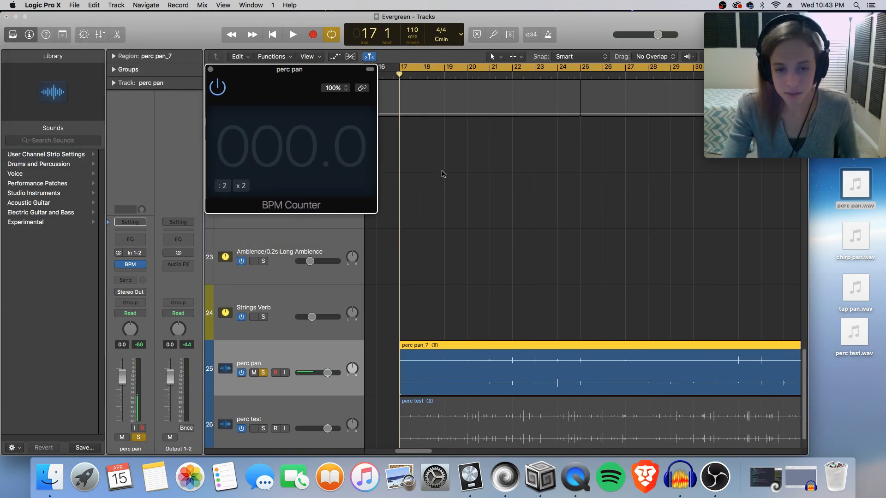
key("space")
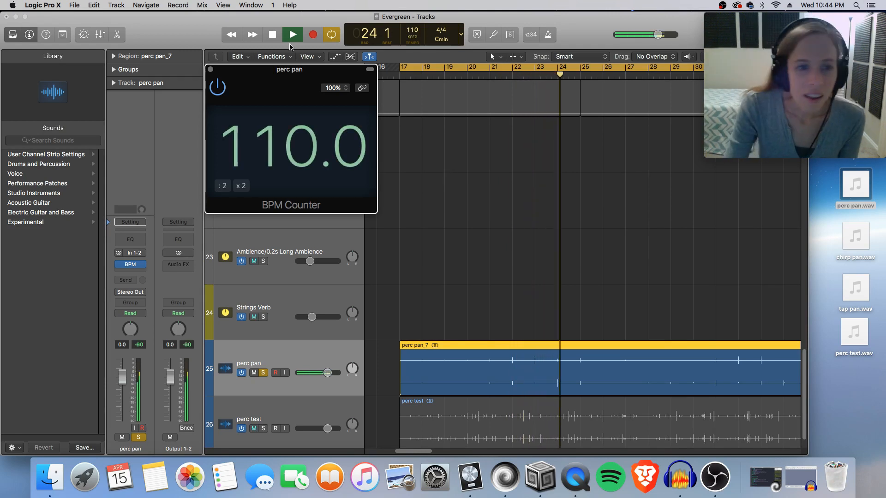
left_click(210, 70)
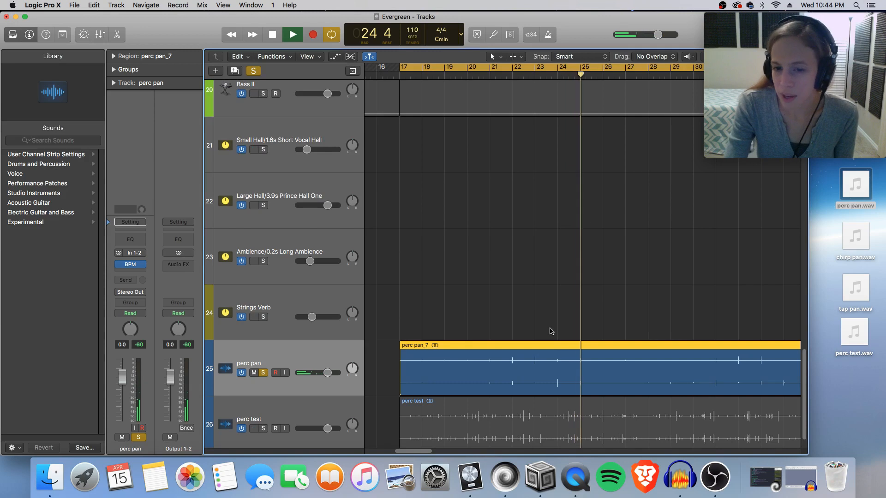
- Stop playback and move the playhead to bar 129, past the end of the perc pan region
key("super+Left")
key("super+Left")
key("super+Up")
key("super+Up")
key("super+Up")
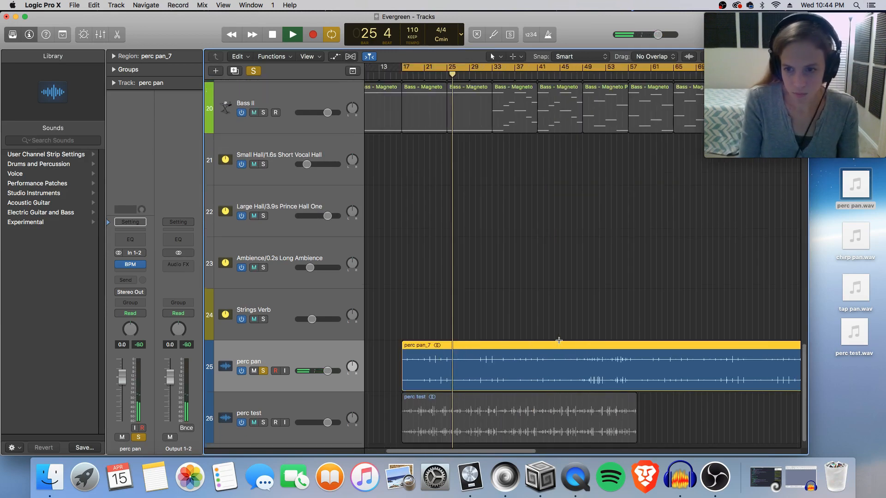
key("super+Left")
key("super+Left")
key("super+Left")
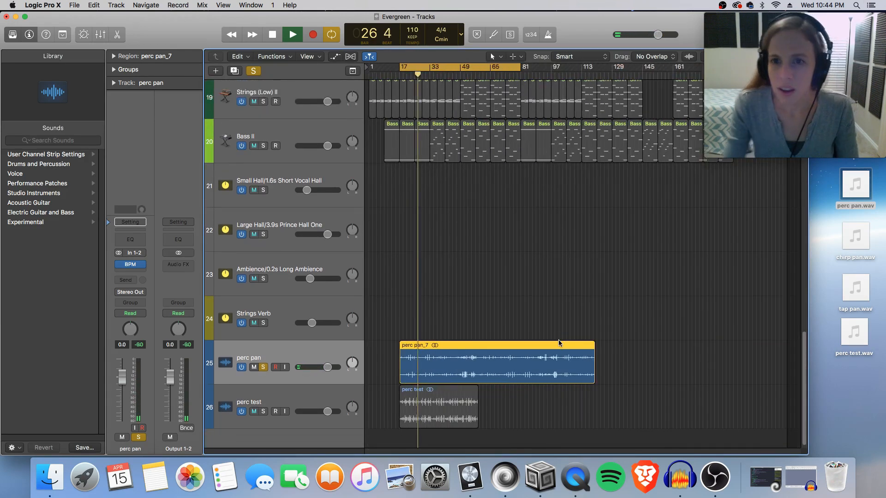
key("space")
left_click(611, 73)
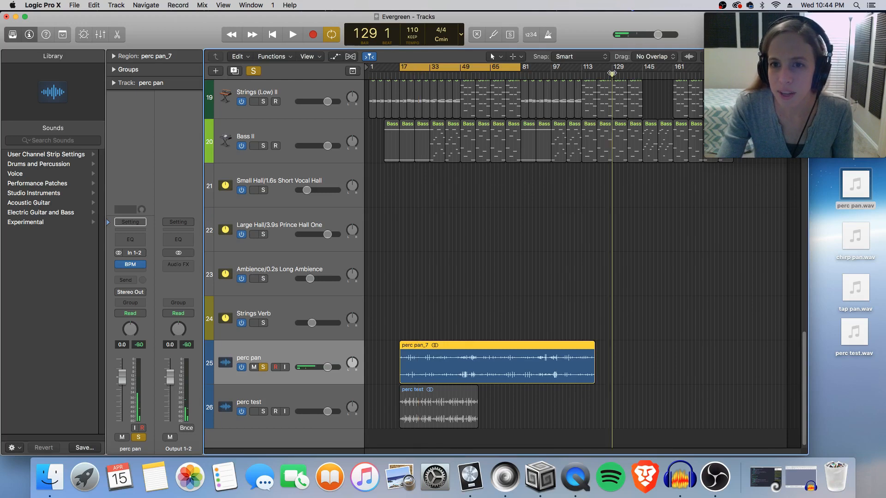
- Move the playhead to bar 120, at the end of the perc pan region
left_click_drag(611, 72, 598, 74)
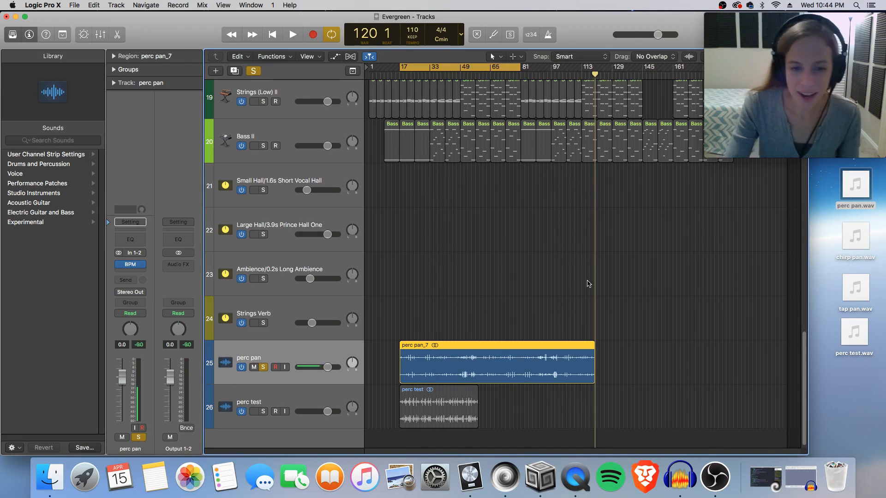
- Import chirp pan.wav from the desktop onto a new track at bar 17 and place the track between perc pan and perc test
scroll(509, 276, "down", 1)
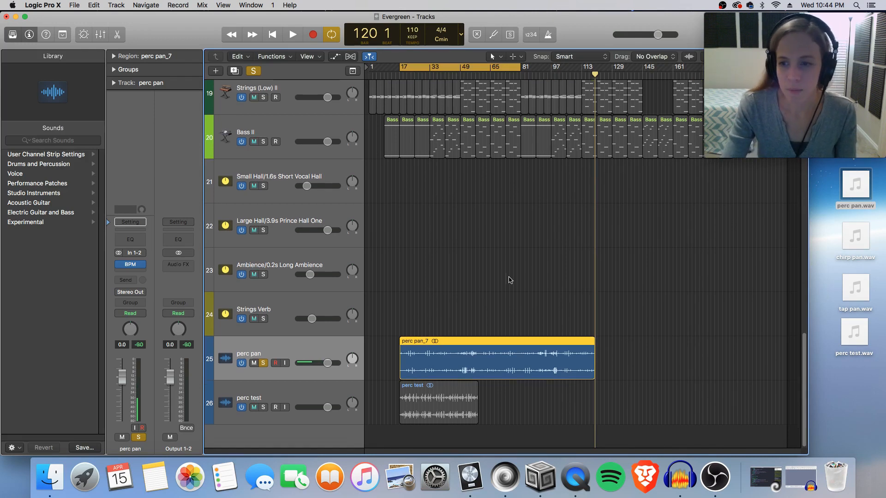
left_click_drag(844, 254, 400, 447)
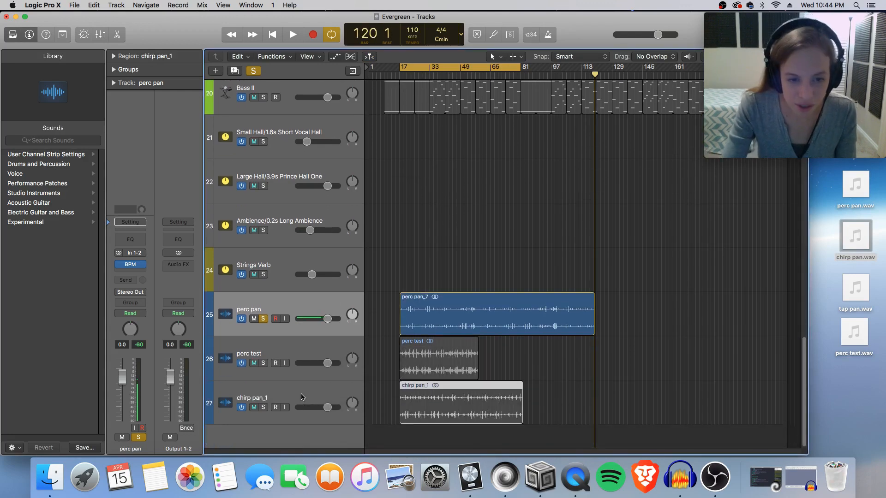
left_click_drag(301, 398, 302, 356)
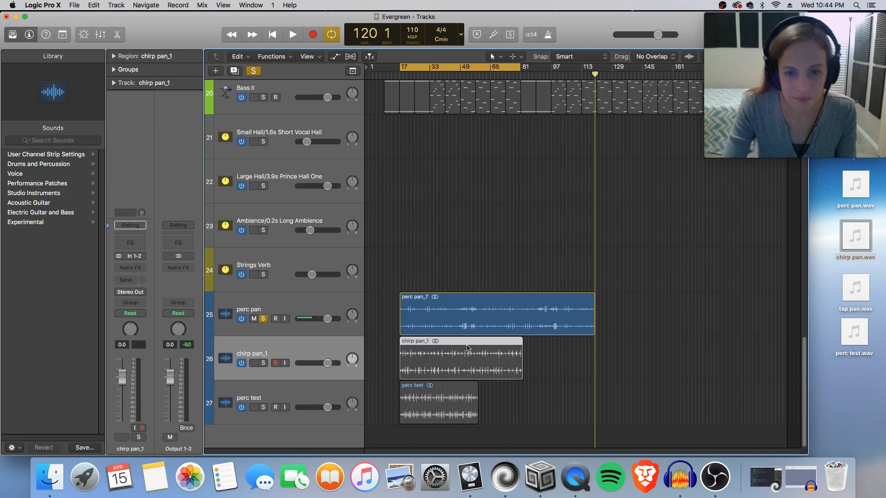
- Unsolo the perc pan track and solo the chirp pan_1 track instead
left_click(264, 319)
left_click(264, 364)
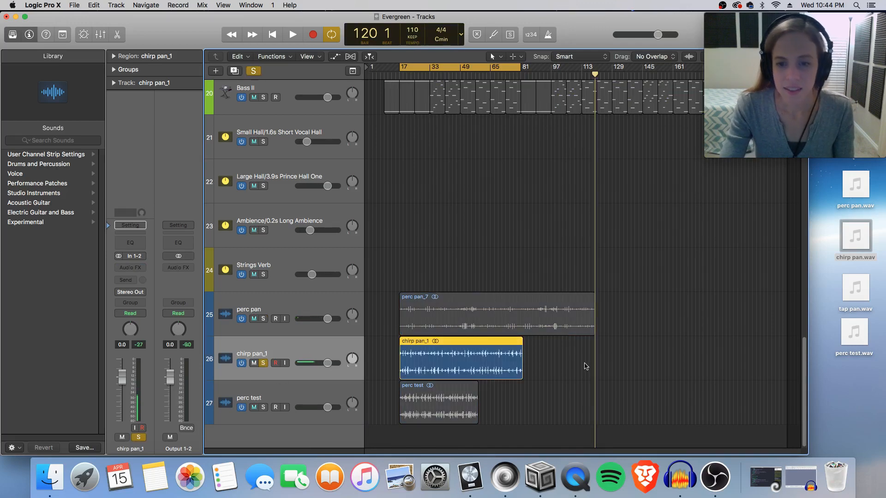
- Examine at high zoom and in the audio editor whether the chirp pan_1 region starts exactly on bar 17
key("super+Right")
key("super+Right")
key("super+Right")
key("super+Right")
key("super+Right")
key("super+Right")
key("super+Right")
key("super+Right")
key("super+Right")
key("super+Right")
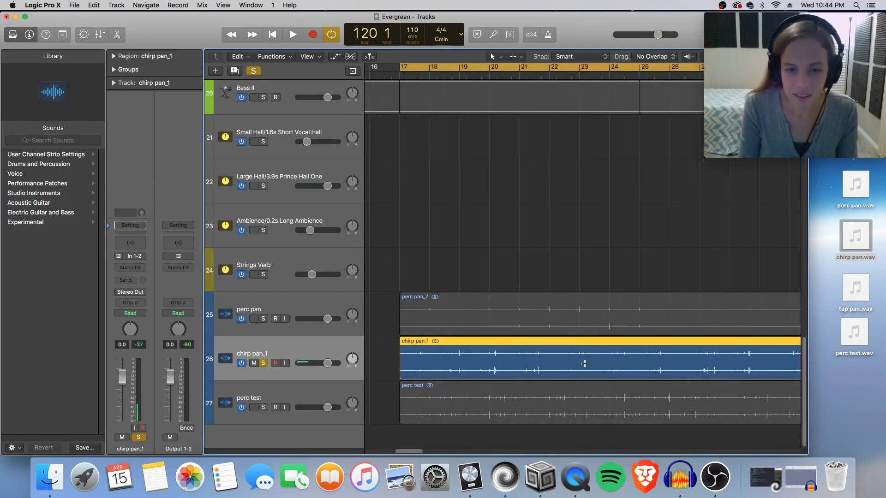
key("super+Right")
key("super+Right")
key("super+Right")
key("super+Right")
key("super+Right")
key("super+Right")
key("super+Right")
key("super+Right")
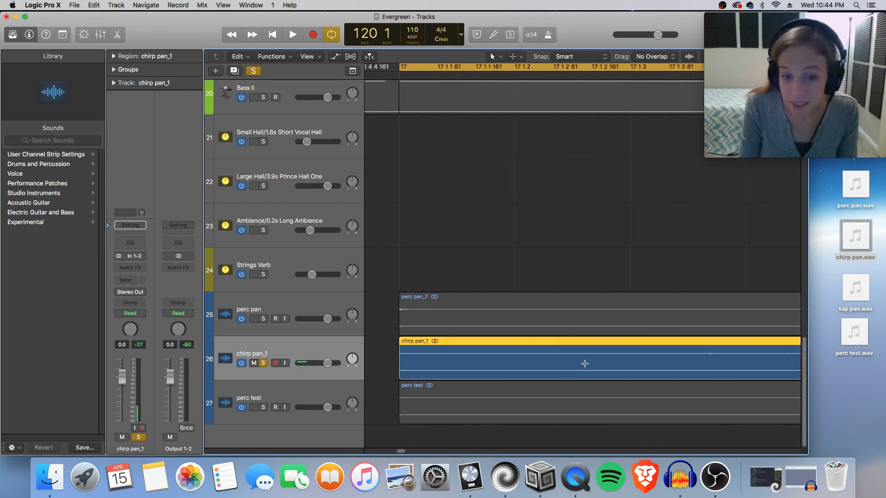
key("super+Left")
key("super+Left")
key("super+Left")
key("super+Left")
key("super+Left")
key("super+Left")
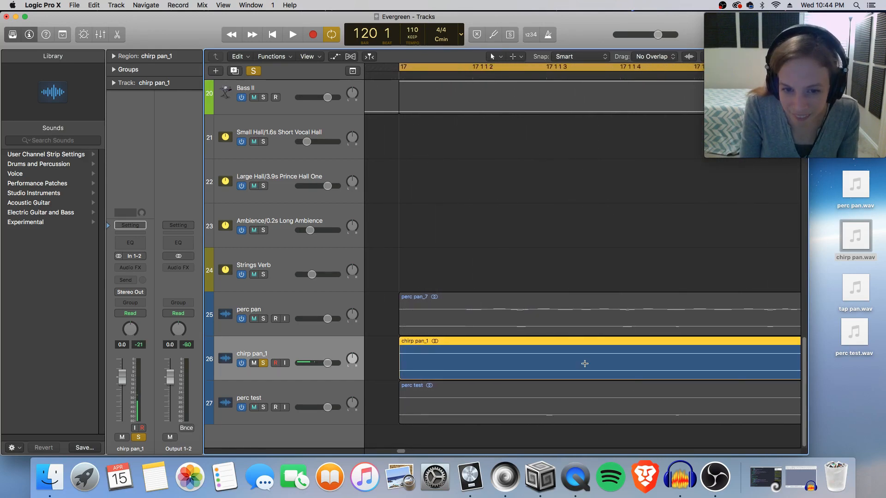
key("super+Right")
key("super+Right")
key("super+Right")
key("super+Right")
key("super+Right")
key("super+Right")
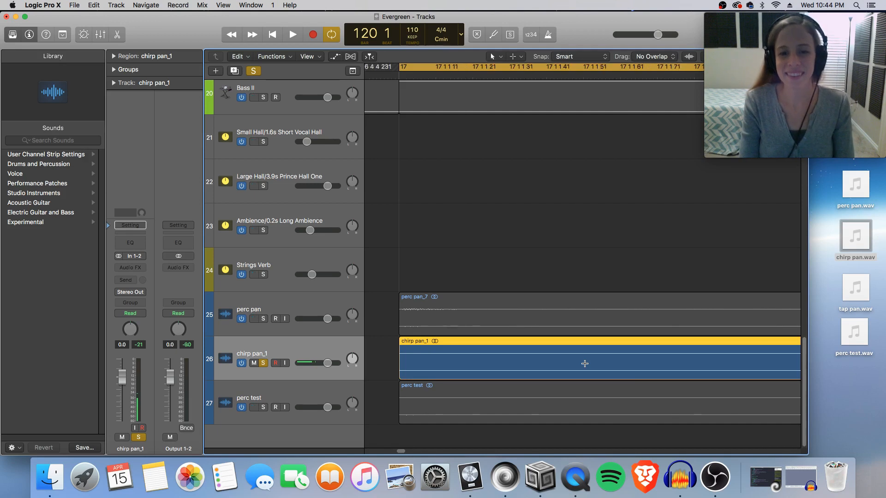
key("super+Left")
key("super+Left")
key("super+Left")
key("super+Left")
key("super+Left")
key("super+Left")
key("super+Left")
key("super+Left")
key("super+Left")
key("super+Left")
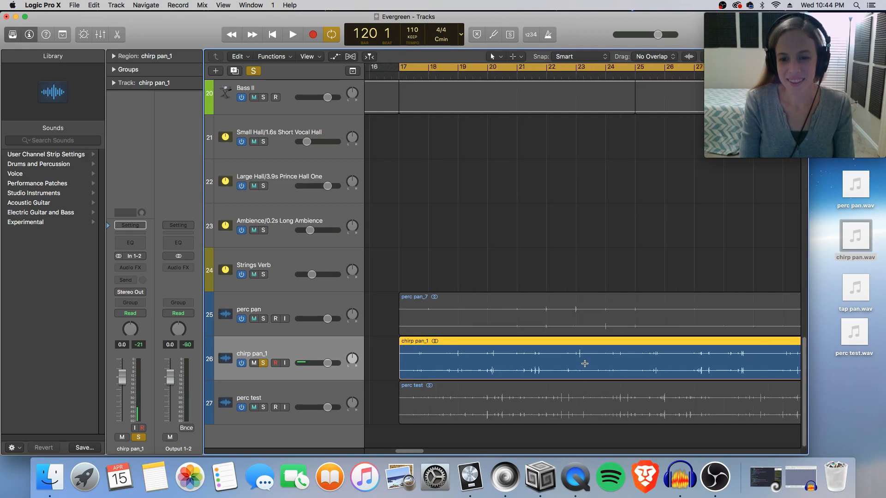
key("super+Left")
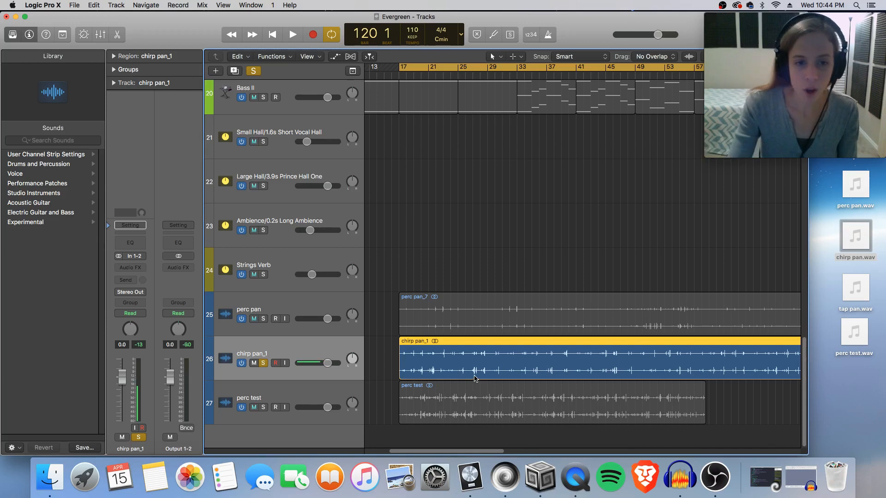
double_click(466, 365)
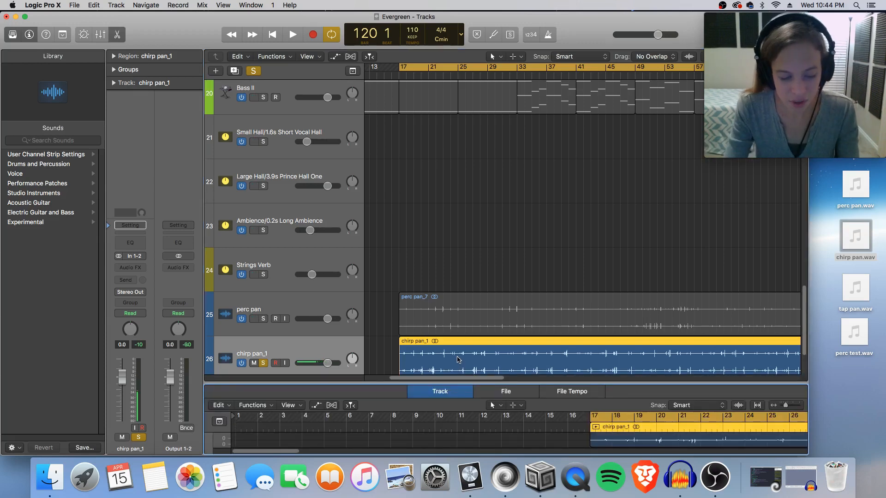
key("e")
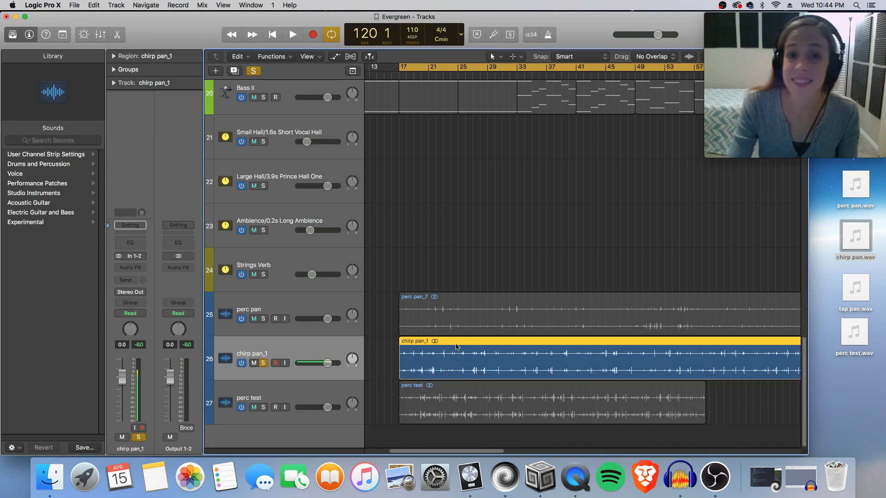
- Open the Mixer and bring the perc pan, chirp pan_1 and perc test channel strips into view
key("x")
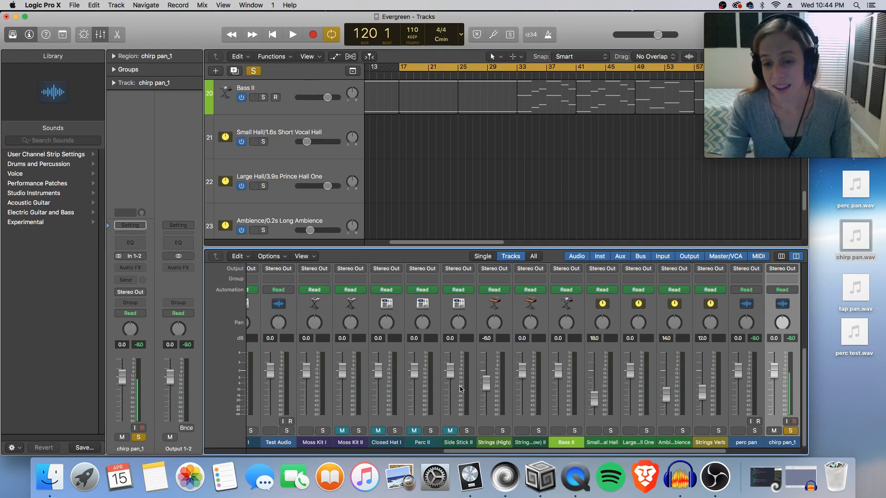
scroll(307, 144, "down", 8)
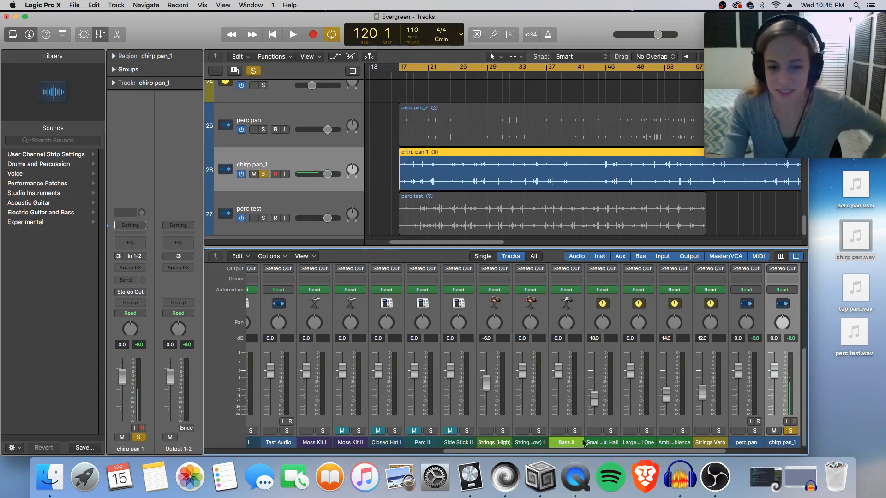
left_click_drag(512, 452, 619, 462)
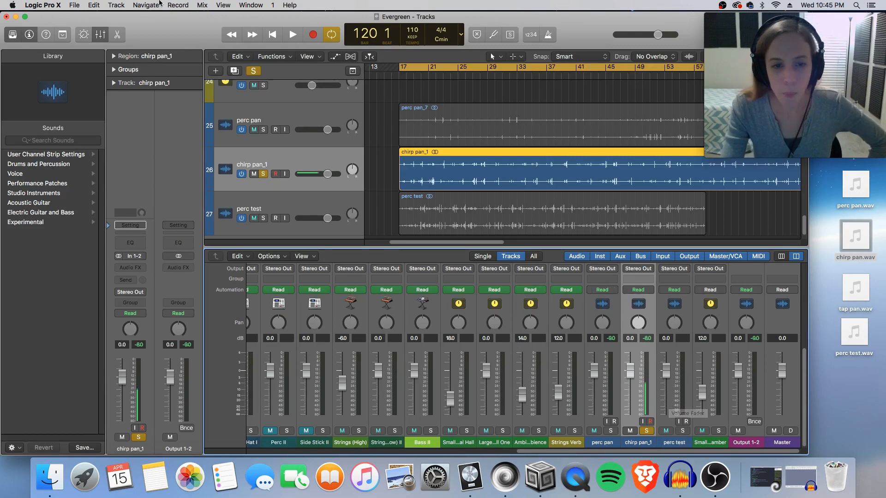
- Rename the chirp pan_1 track as "chirp pan"
double_click(266, 164)
key("BackSpace")
key("BackSpace")
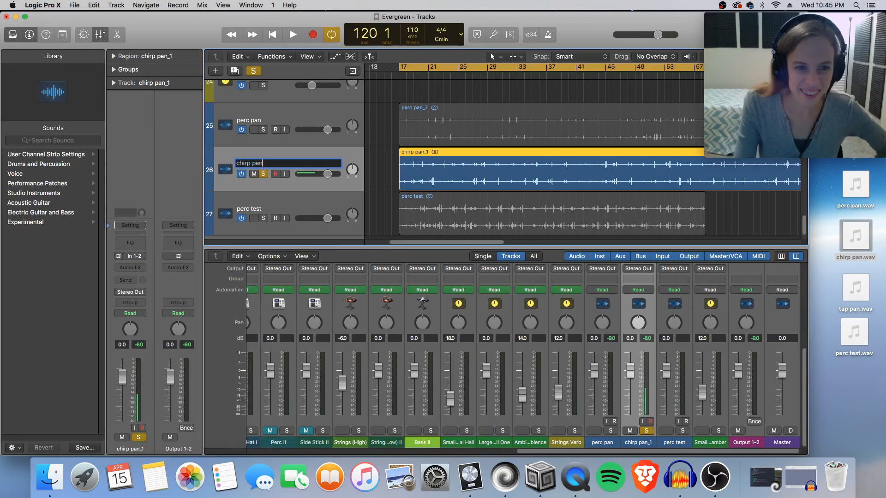
key("Return")
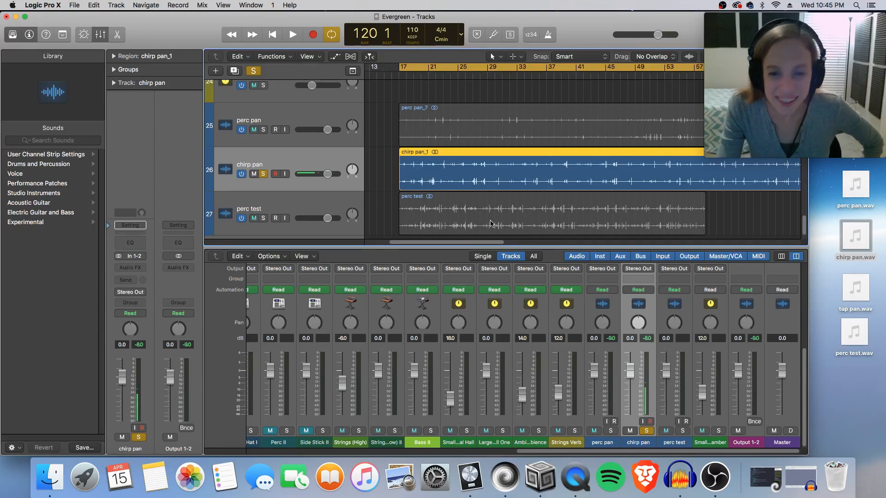
- Copy the BPM Counter plug-in from the perc pan channel strip to the chirp pan strip and close the Mixer
scroll(669, 349, "up", 5)
scroll(666, 349, "up", 3)
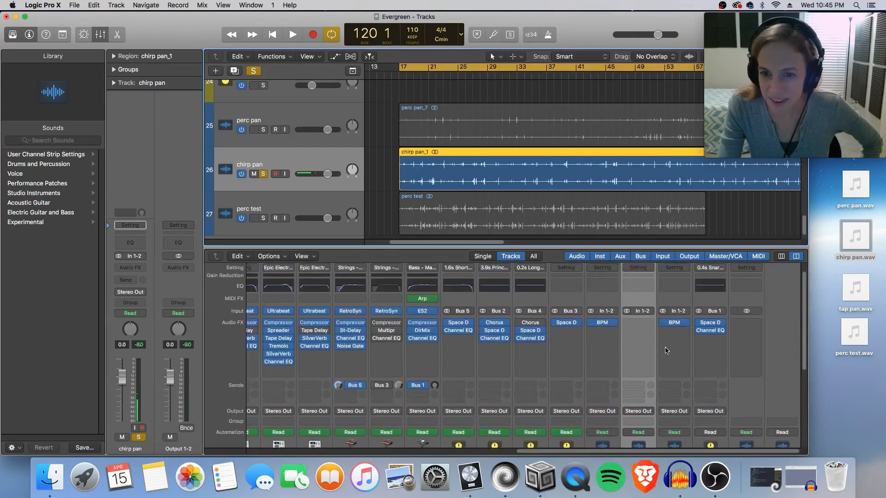
scroll(659, 344, "down", 1)
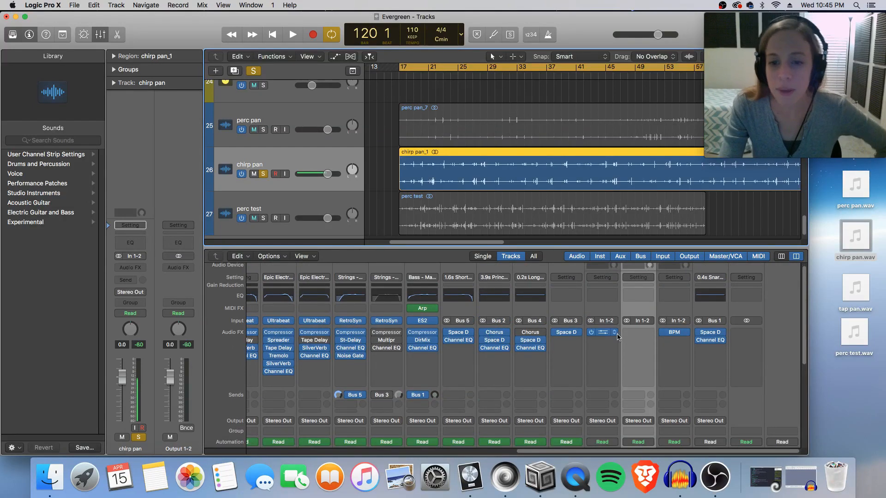
scroll(619, 345, "down", 2)
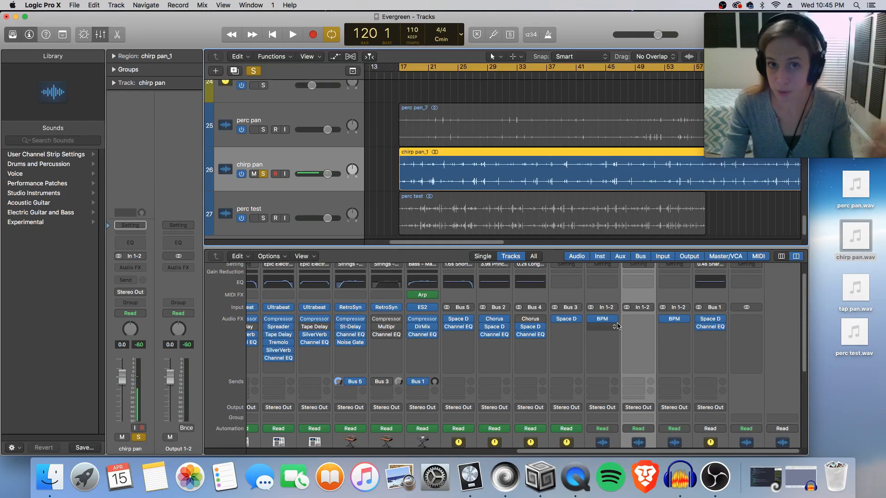
left_click_drag(602, 321, 639, 323)
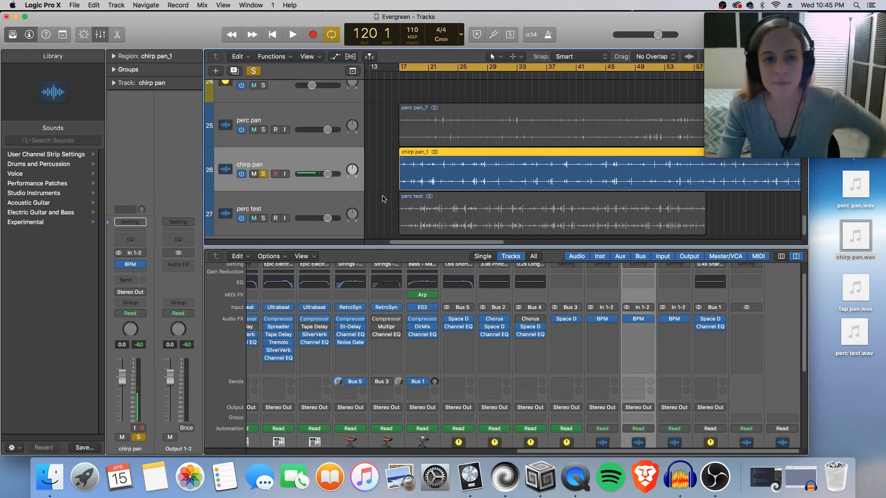
key("x")
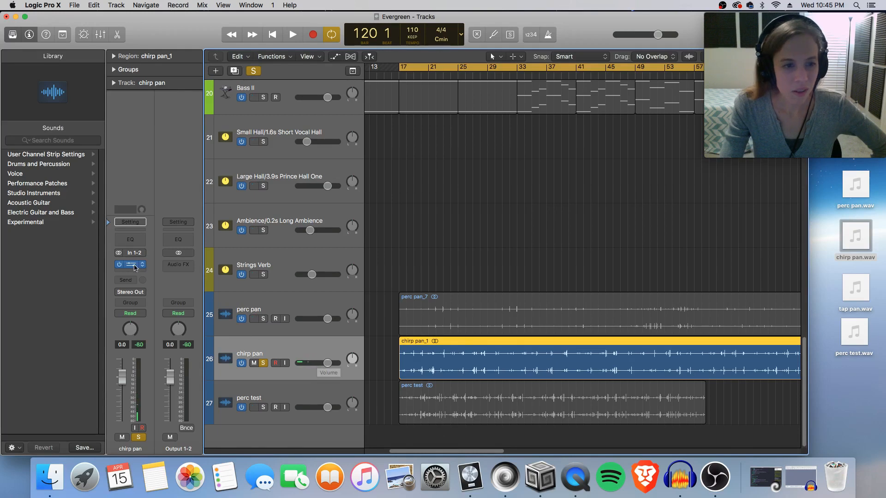
- Play the chirp pan track from bar 17 with its BPM Counter open to measure the tempo, closing the plug-in and stopping playback
key("space")
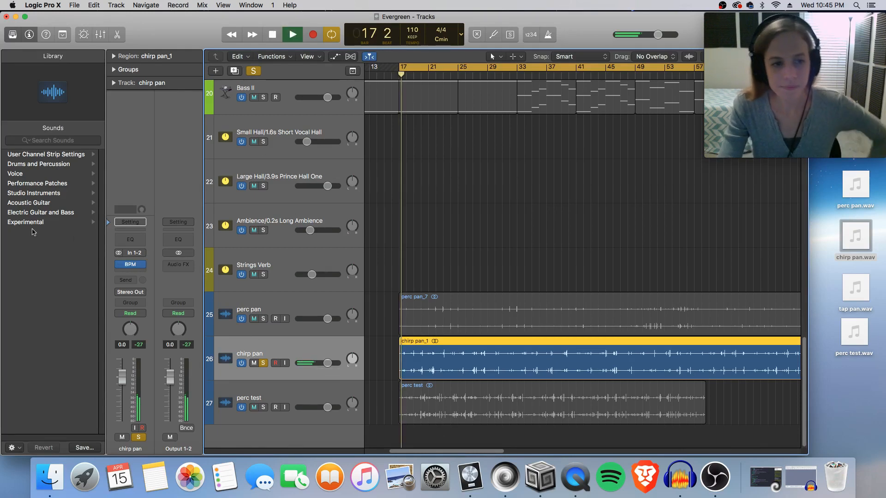
left_click(141, 265)
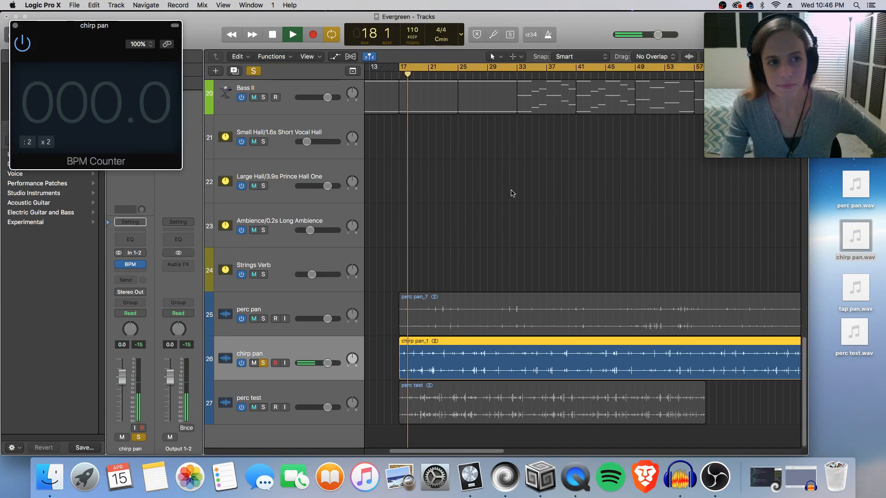
left_click_drag(124, 33, 317, 73)
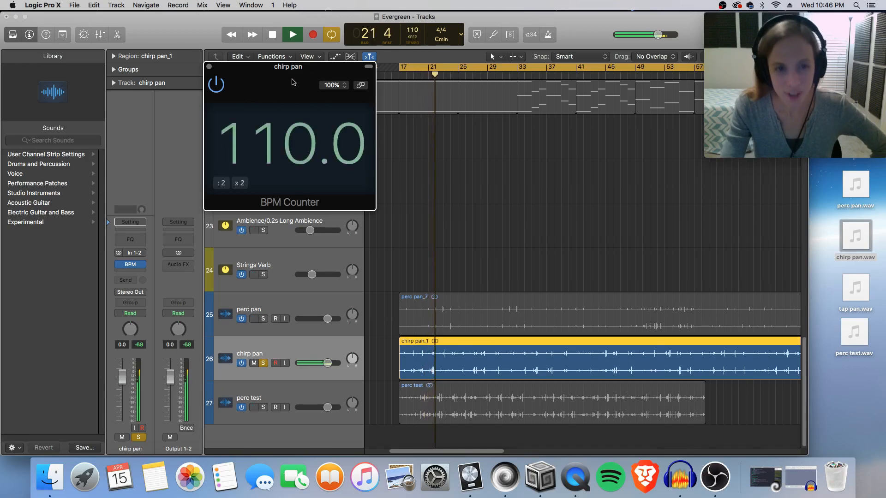
left_click(209, 66)
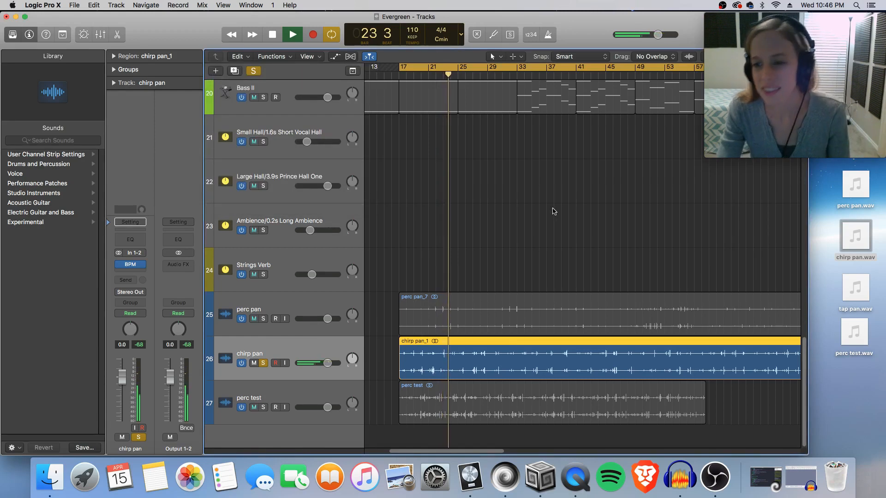
key("space")
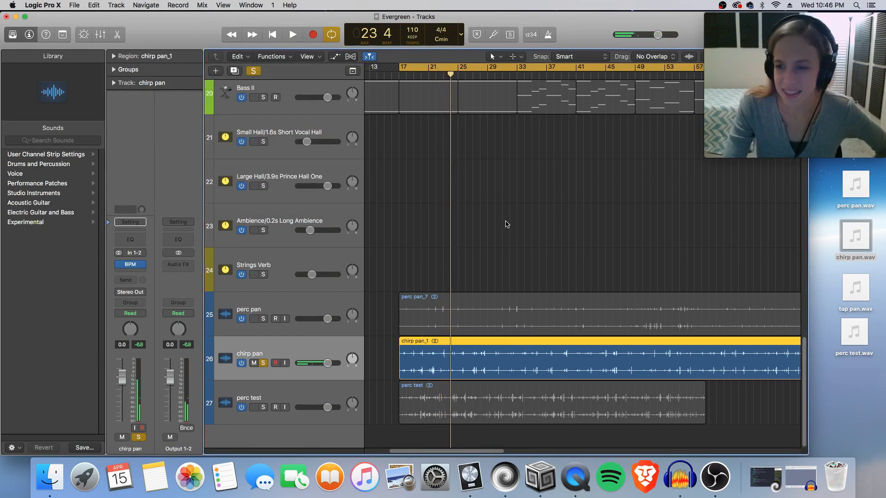
- Import tap pan.wav from the desktop onto a new track at bar 17 and place the track between chirp pan and perc test
left_click(811, 280)
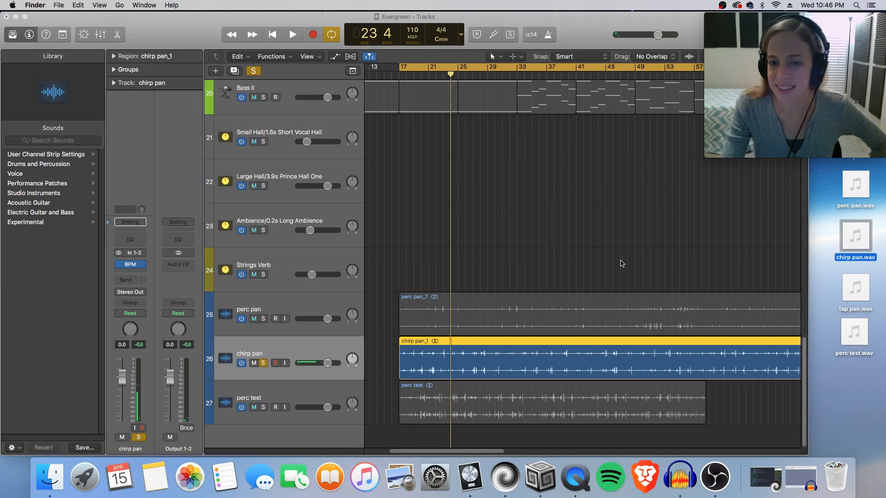
left_click_drag(856, 298, 392, 415)
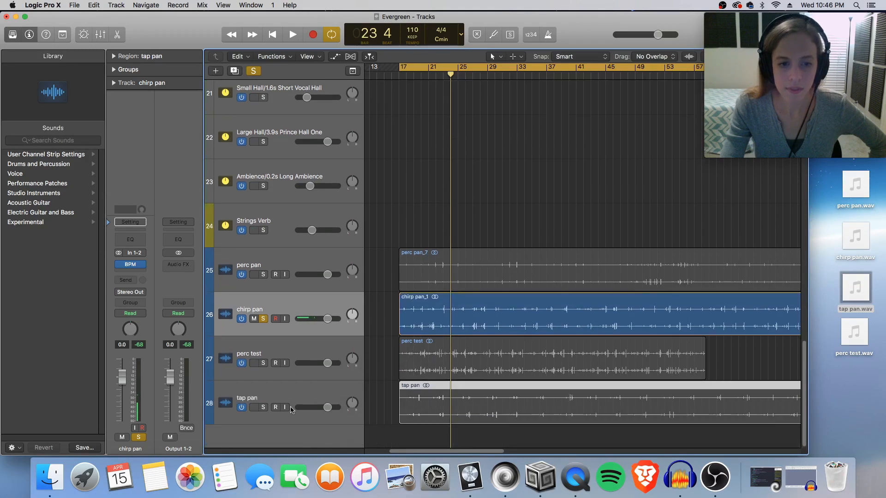
left_click_drag(292, 396, 338, 336)
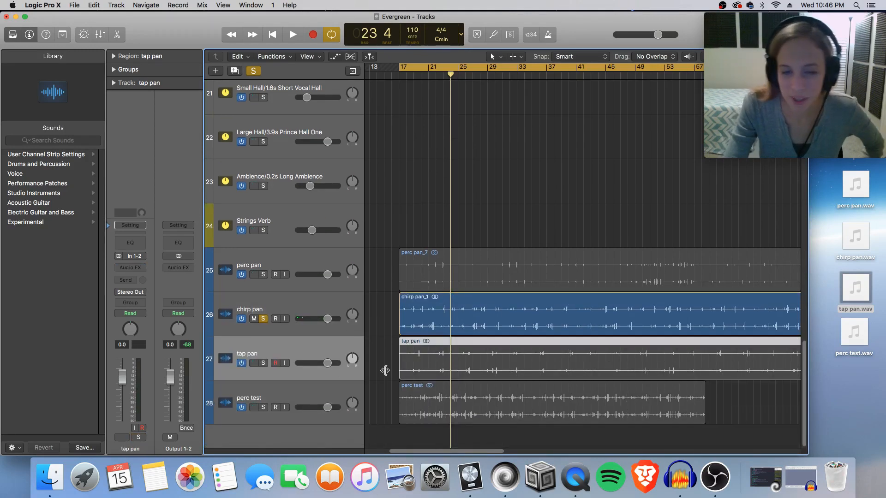
- Unsolo the chirp pan track and solo the tap pan track instead
left_click(262, 320)
left_click(263, 364)
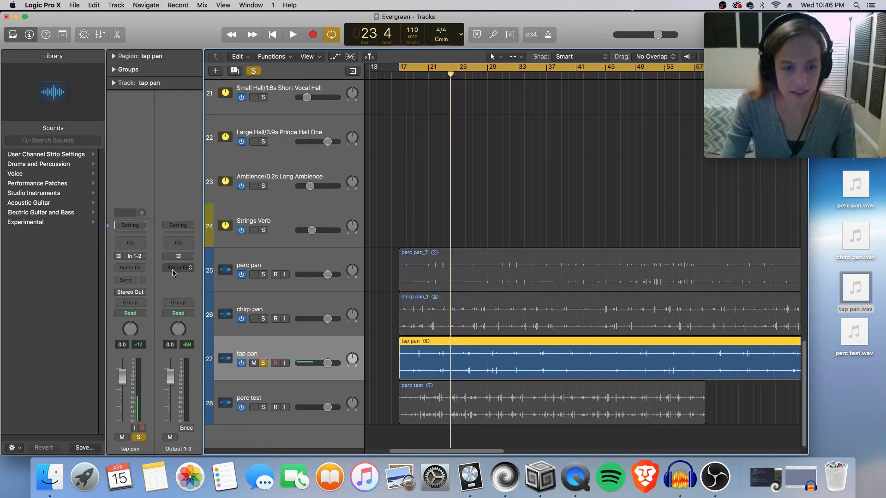
- Insert a stereo BPM Counter on the tap pan track and move its window clear of the channel strips
left_click(143, 269)
mouse_move(146, 289)
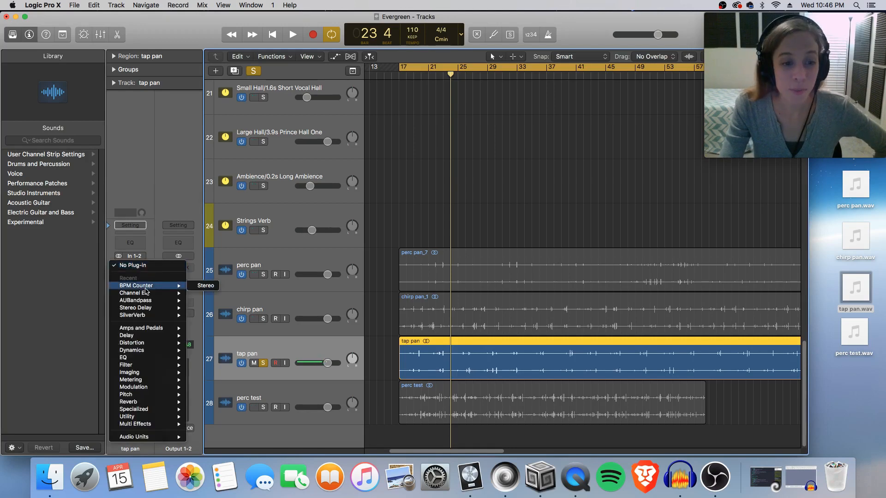
left_click(203, 286)
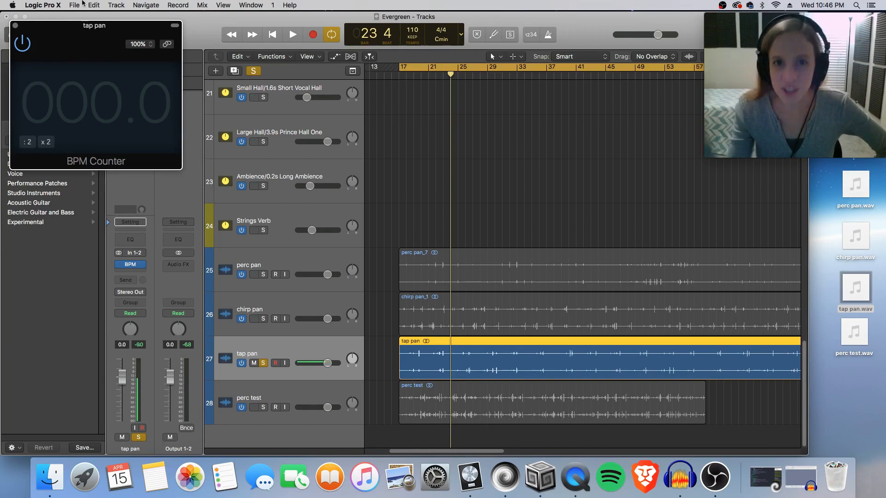
left_click_drag(140, 36, 340, 60)
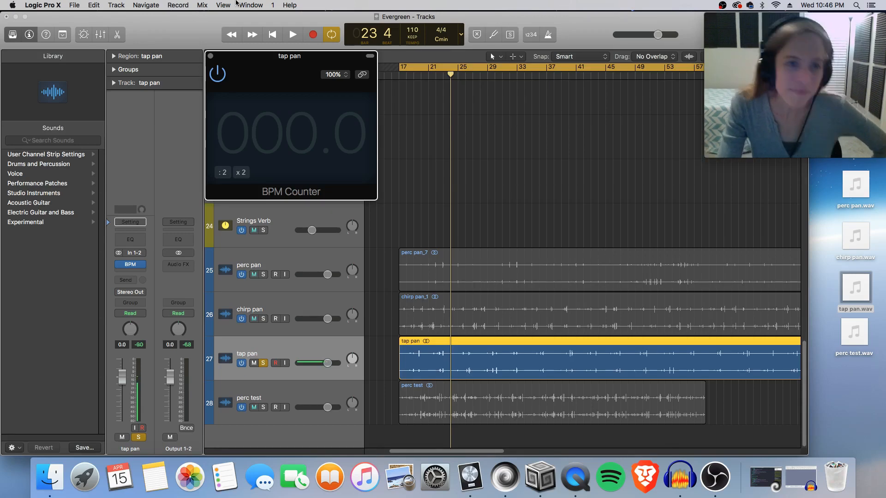
- Play the soloed tap pan track with its BPM Counter open to measure the tempo, and close the plug-in
left_click_drag(273, 62, 274, 63)
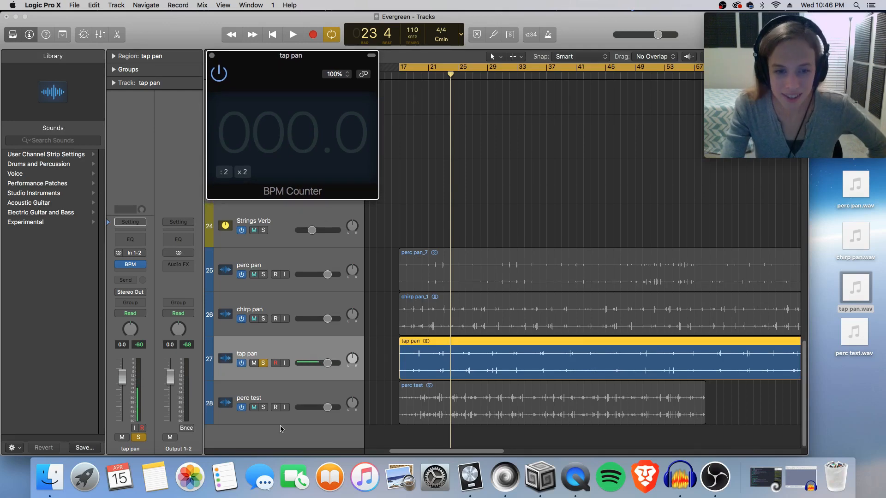
key("space")
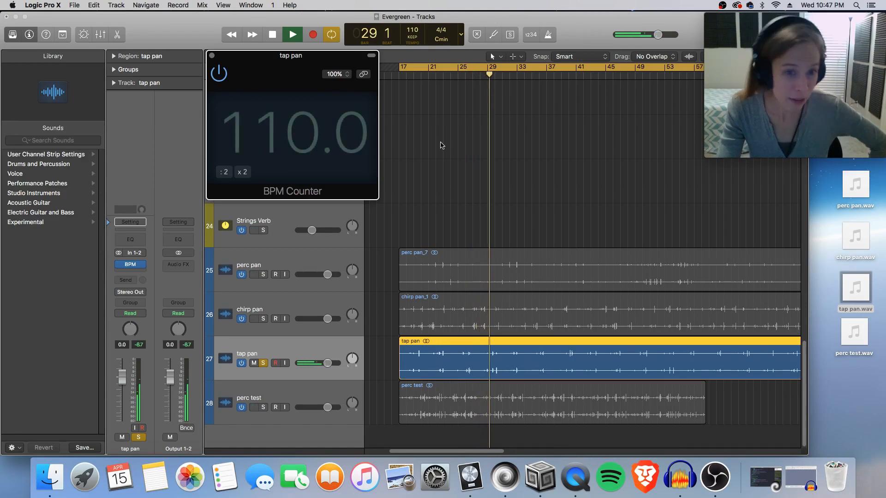
left_click(212, 56)
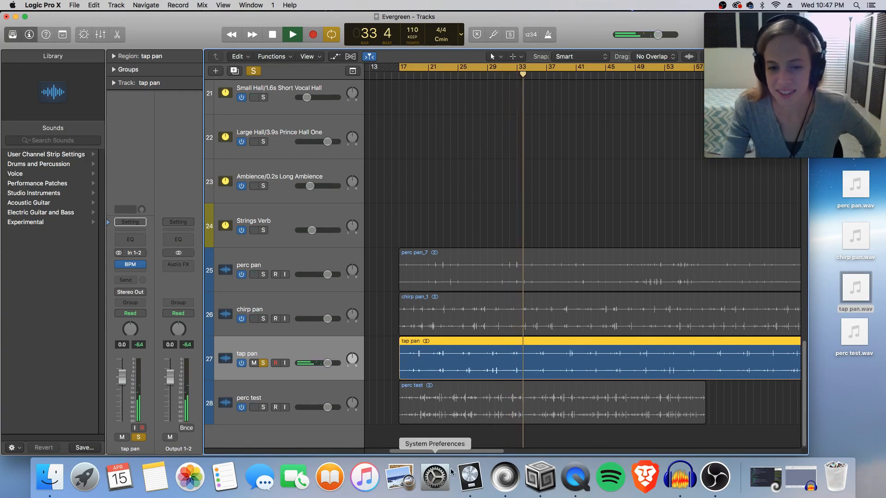
- Solo the perc pan and chirp pan tracks as well to hear them together with tap pan
left_click_drag(452, 451, 563, 451)
mouse_move(448, 451)
left_mouse_down()
mouse_move(388, 452)
mouse_move(456, 448)
left_mouse_up()
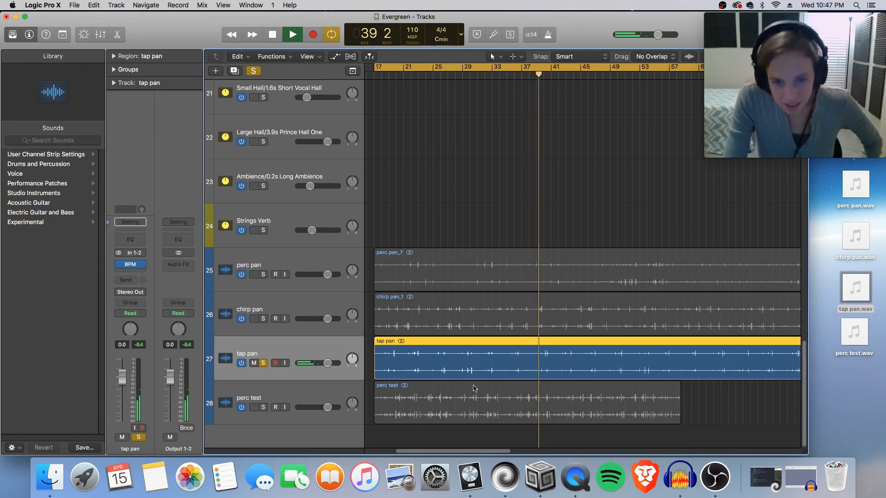
left_click(263, 275)
left_click(263, 319)
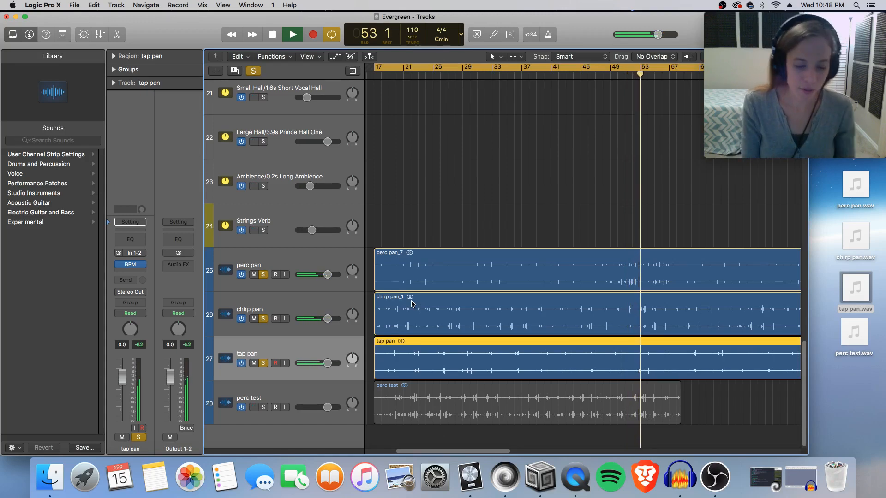
- Unsolo the perc pan, chirp pan and tap pan tracks and restart playback from bar 17 with the other tracks
scroll(412, 302, "down", 10)
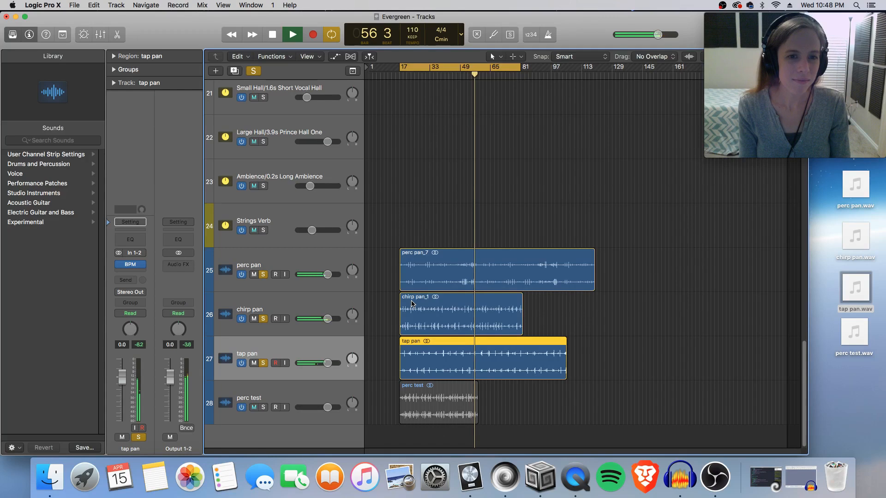
key("super+Up")
key("super+Up")
key("super+Up")
key("super+Up")
key("super+Up")
key("super+Up")
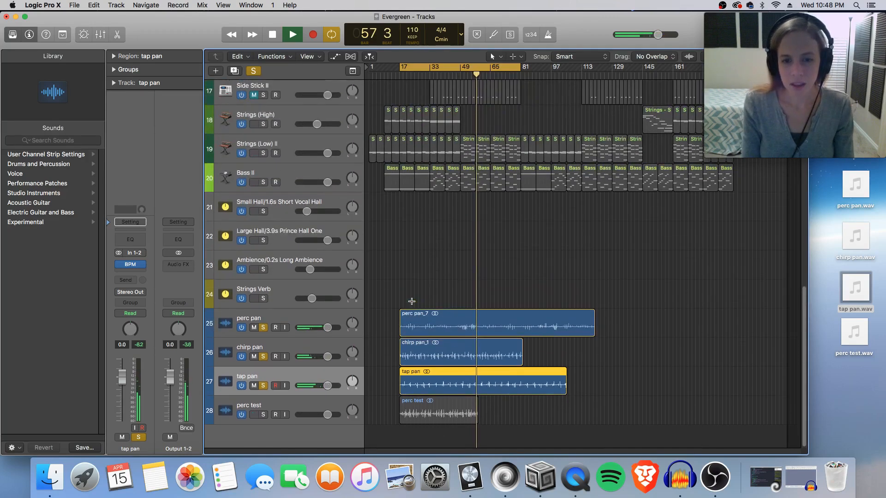
key("super+Up")
key("super+Up")
key("super+Up")
key("super+Up")
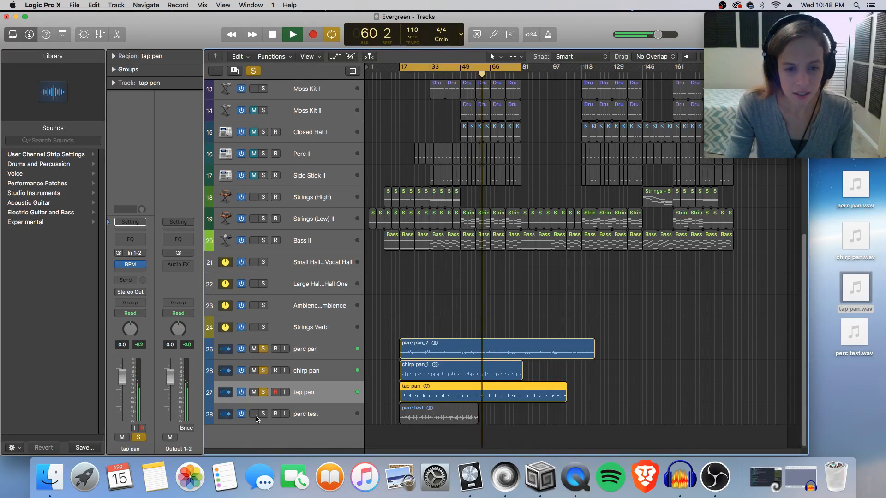
left_click_drag(263, 349, 264, 393)
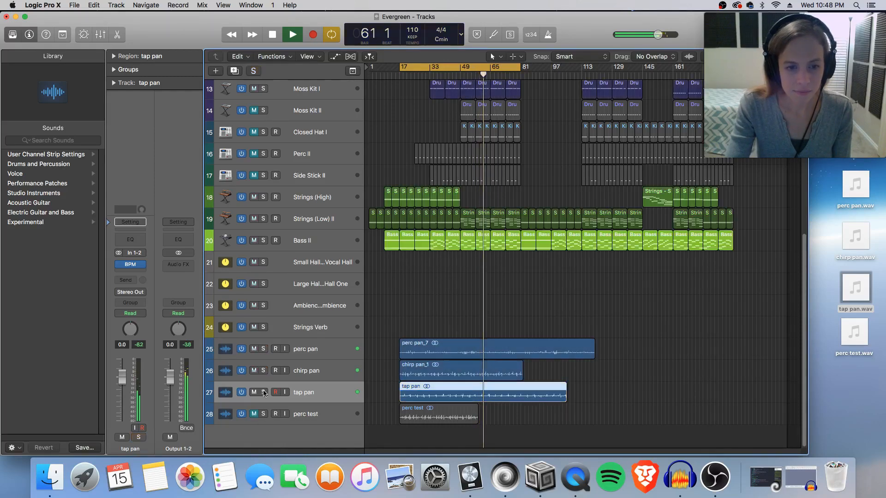
key("space")
key("space")
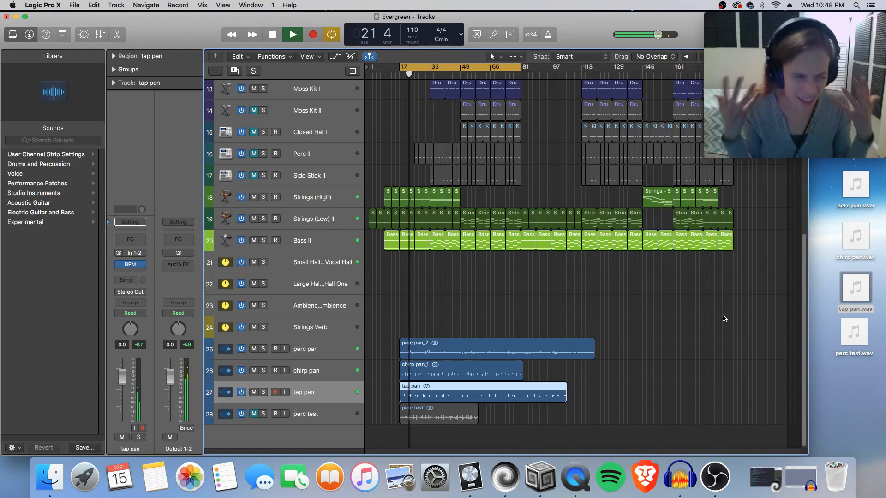
- Try to mute the Moss Kit I track while the project plays
key("super+Right")
key("super+Right")
key("super+Right")
key("super+Right")
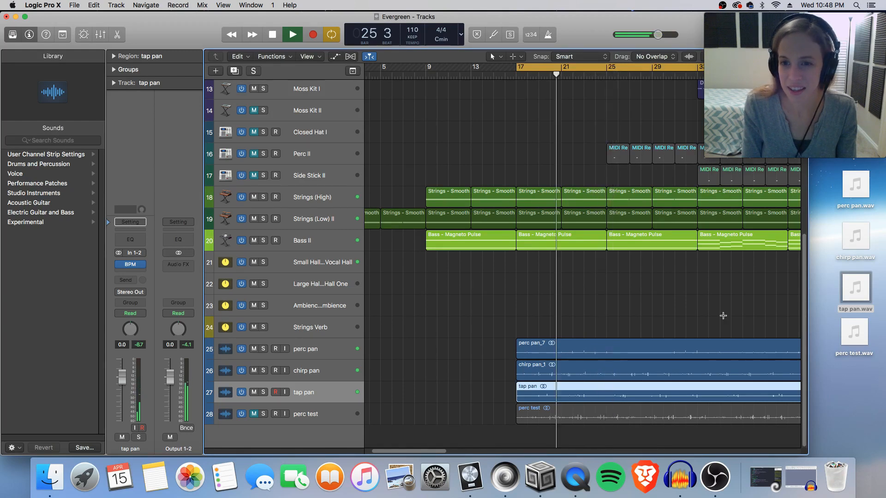
key("super+Left")
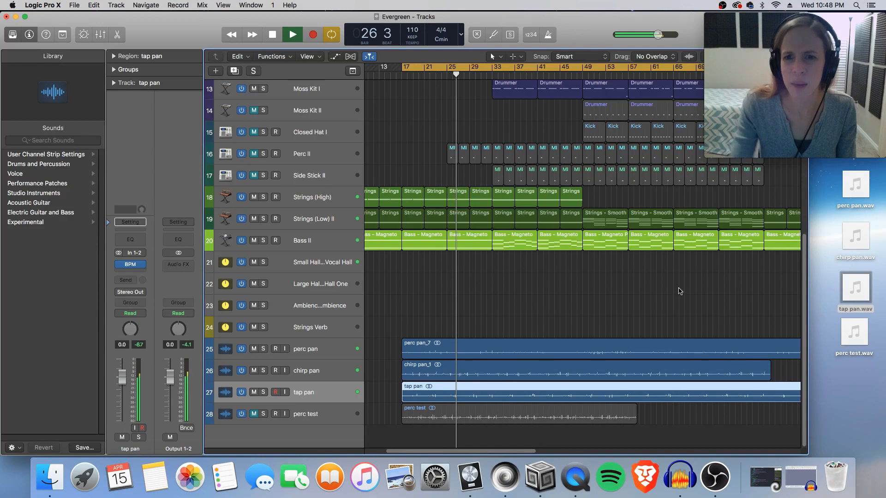
scroll(540, 284, "up", 1)
scroll(286, 147, "up", 1)
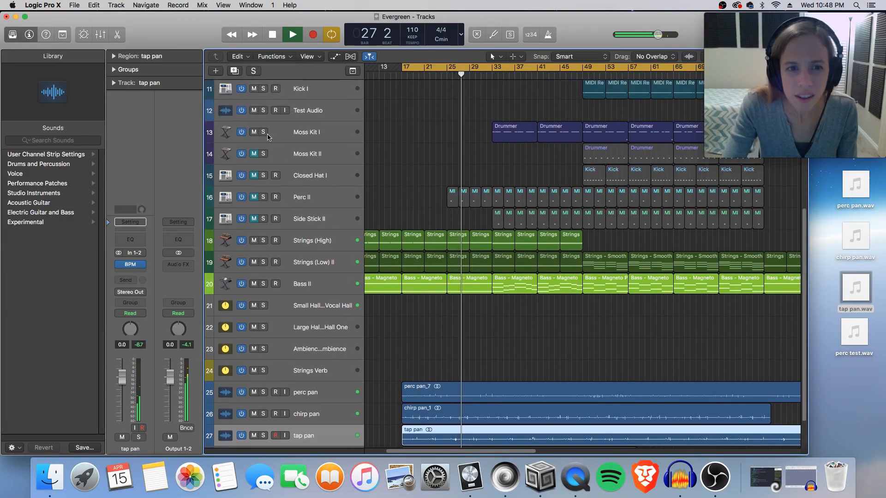
left_click(253, 132)
key("cmd+Left")
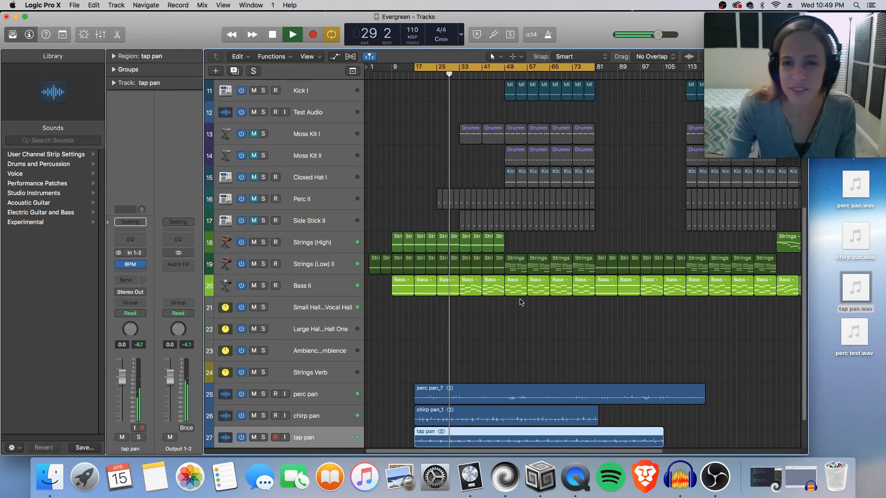
scroll(520, 302, "up", 3)
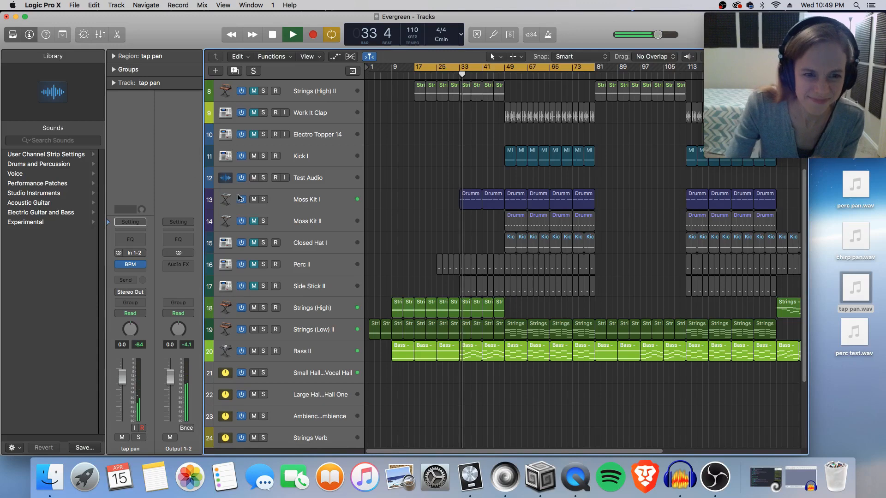
left_click(253, 200)
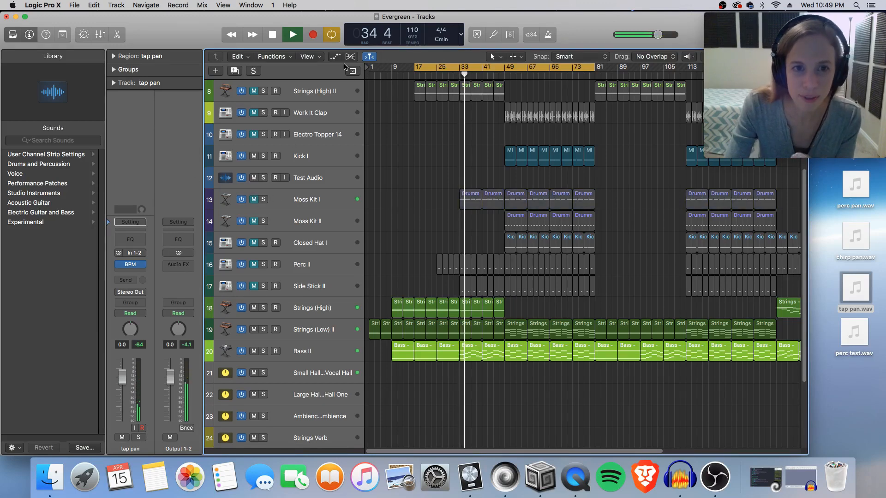
- Show track automation, delete the extra Output Vol points up to bar 17 on Moss Kit I, and hide automation again
key("a")
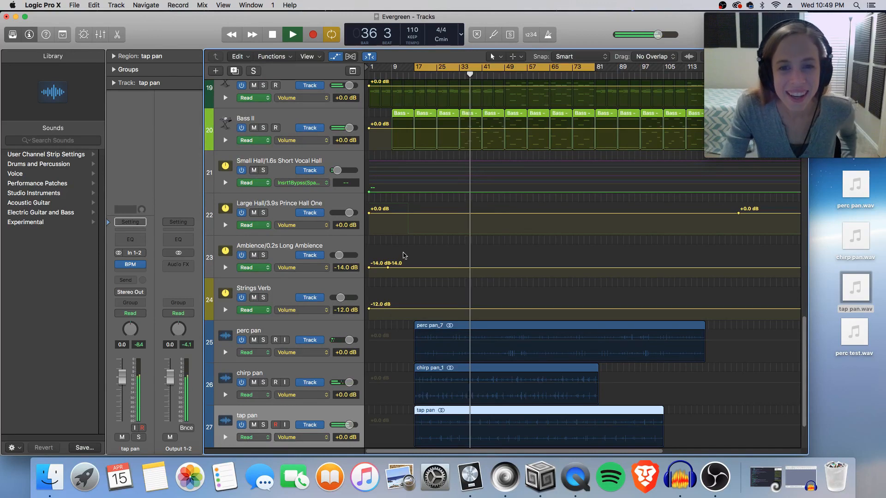
scroll(411, 269, "up", 8)
scroll(412, 273, "up", 10)
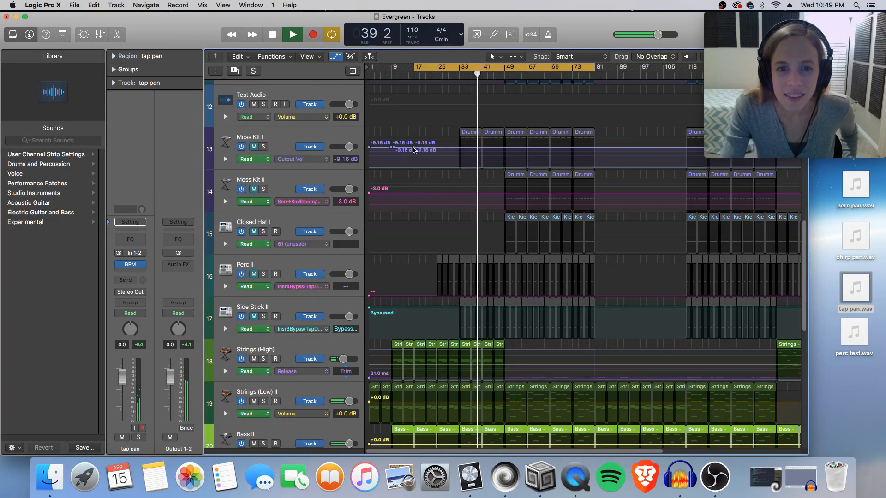
left_click_drag(413, 148, 363, 148)
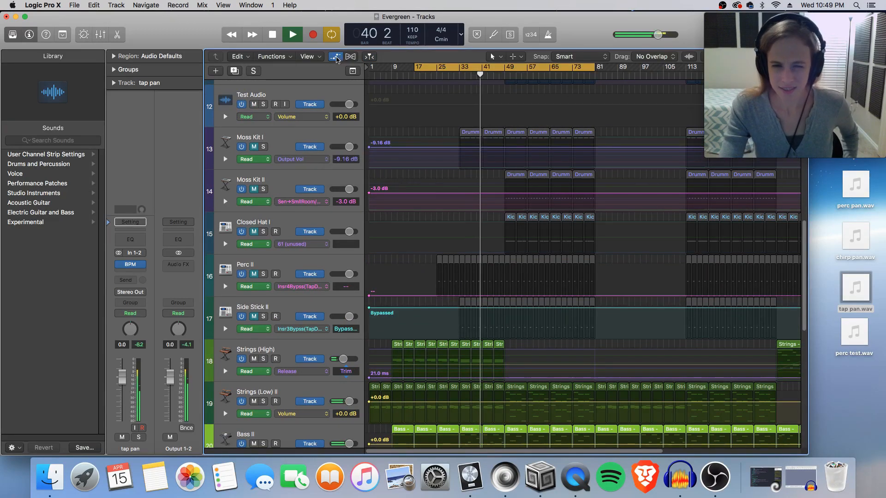
left_click(336, 56)
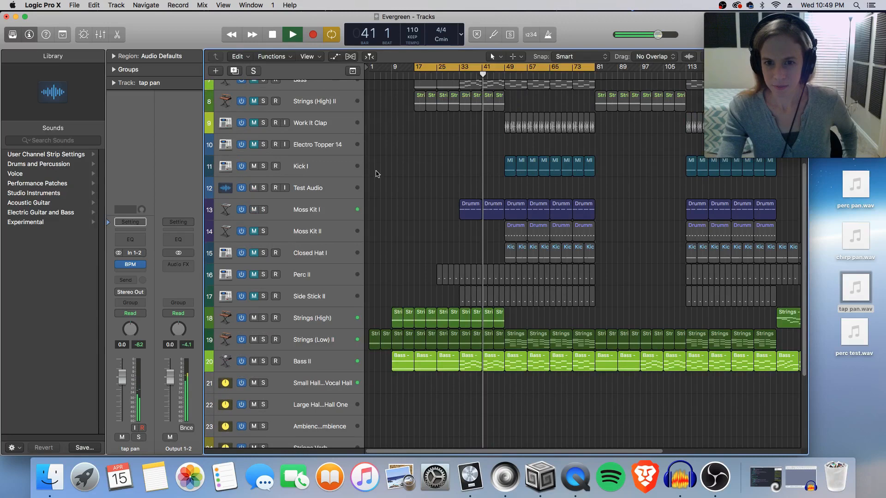
- Turn off automation reading on the Moss Kit I track and mute the track
left_click(296, 213)
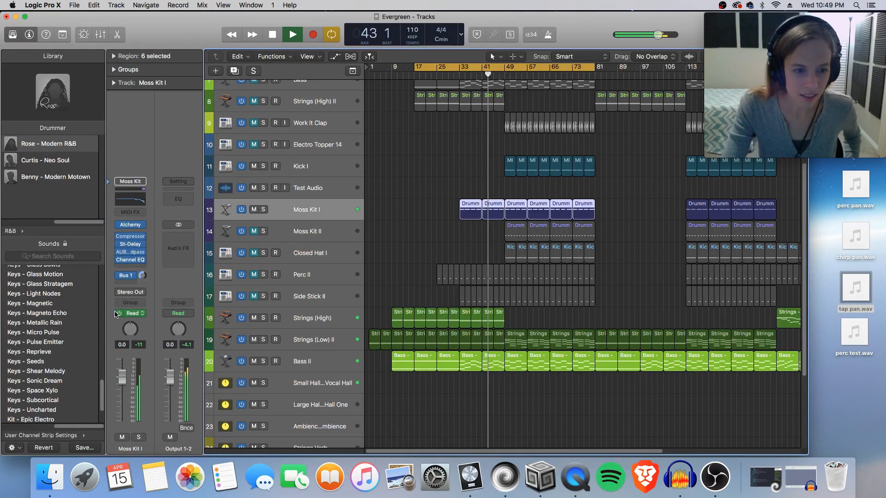
left_click(255, 211)
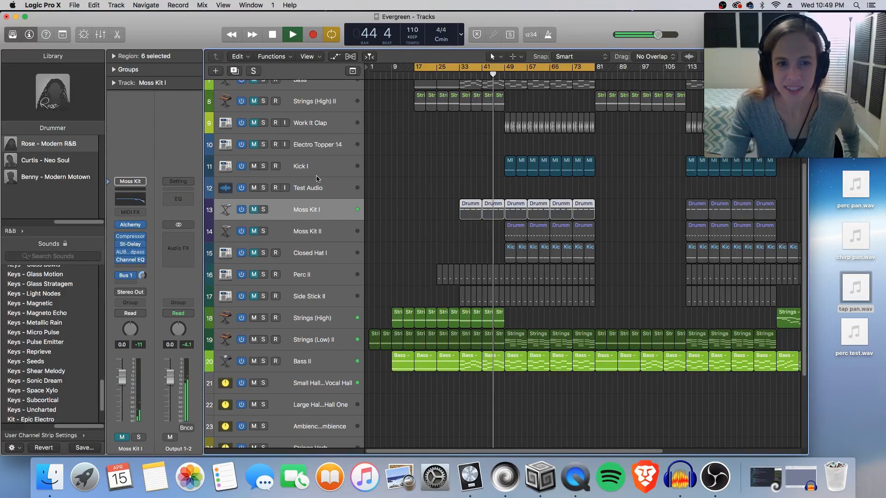
- Display the Mute automation of Moss Kit I and delete all its points after the first one
left_click(336, 57)
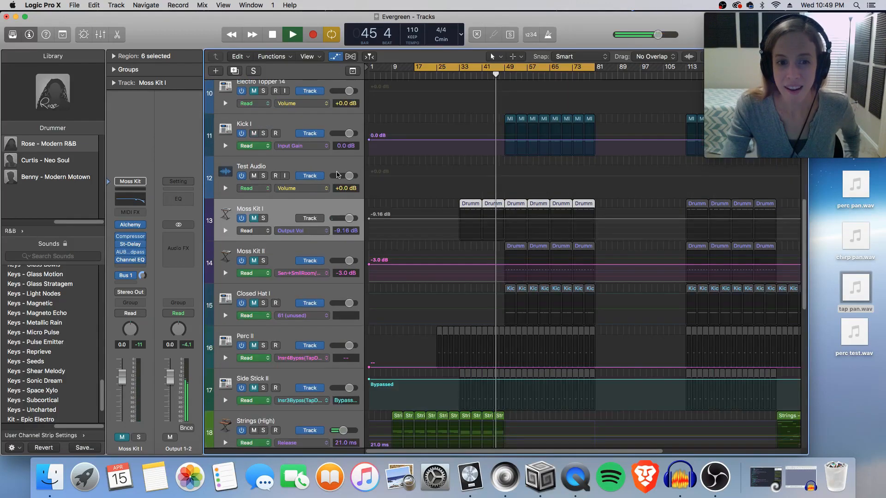
left_click(304, 231)
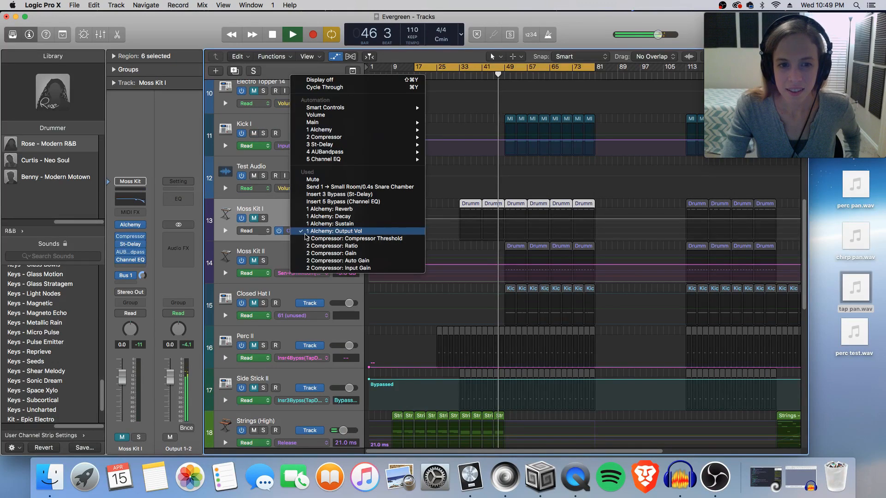
left_click(318, 179)
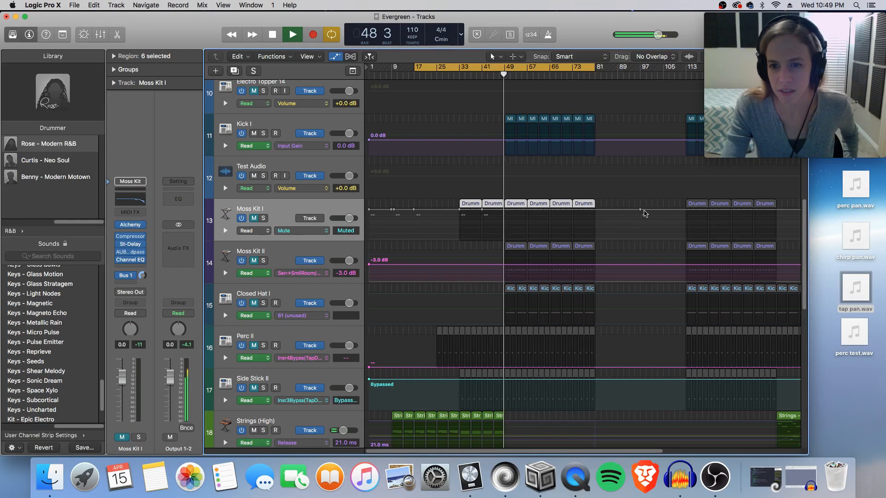
left_click_drag(645, 213, 335, 204)
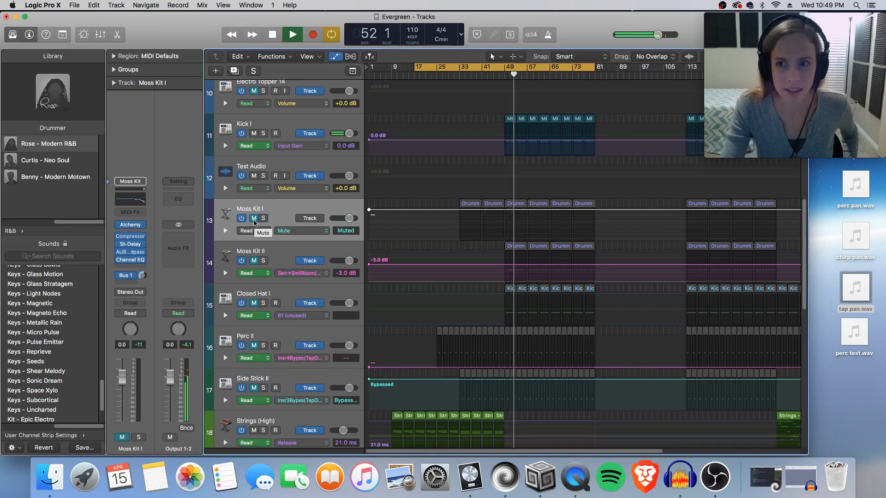
- Check the mute of Moss Kit I by switching it off and back on, and hide the track automation
left_click(254, 221)
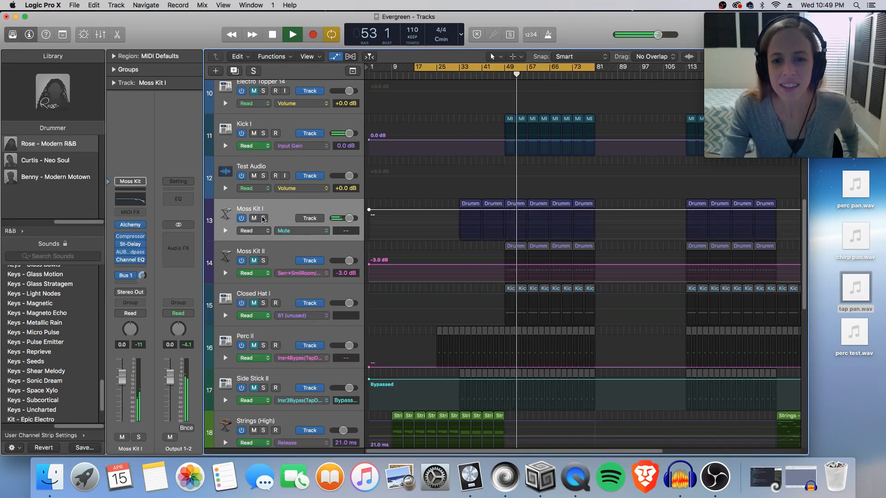
left_click(254, 219)
scroll(300, 234, "down", 5)
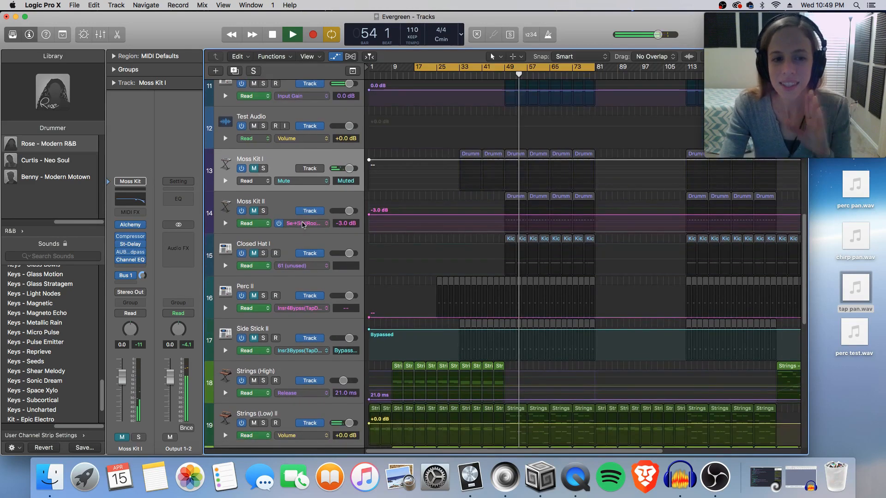
scroll(300, 234, "down", 5)
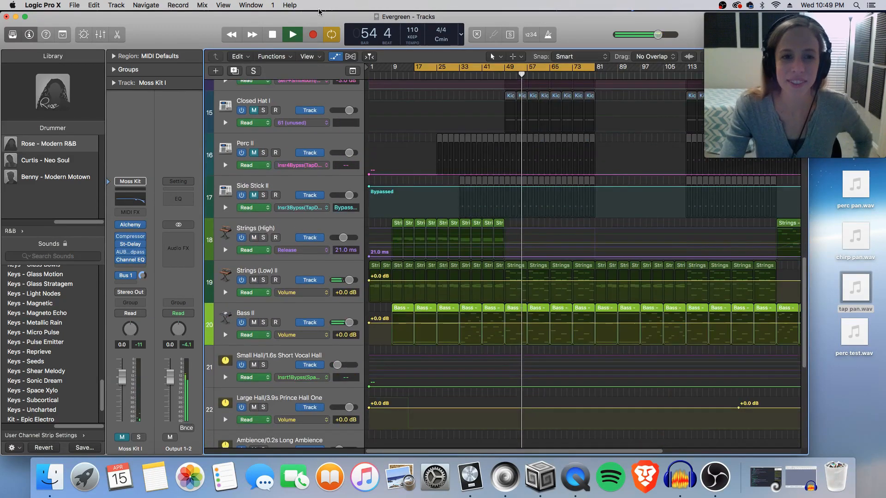
left_click(335, 57)
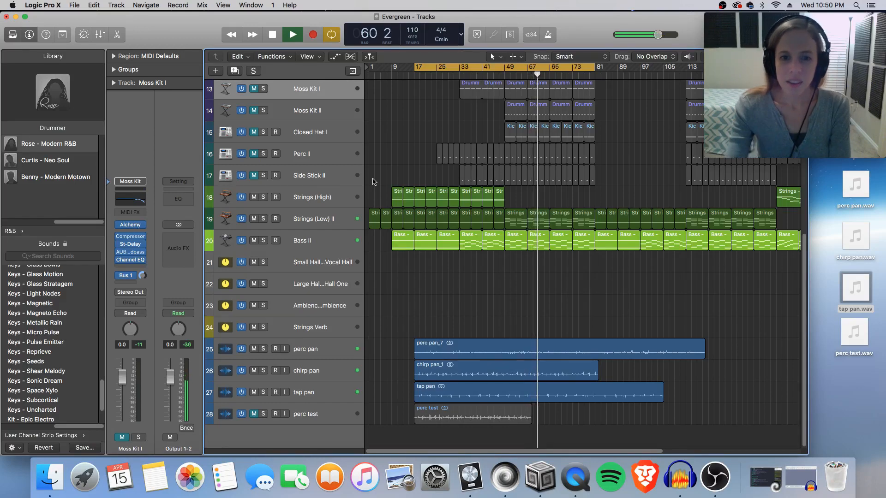
- Review the whole track list from Kick down to perc test while the project plays
scroll(388, 190, "up", 5)
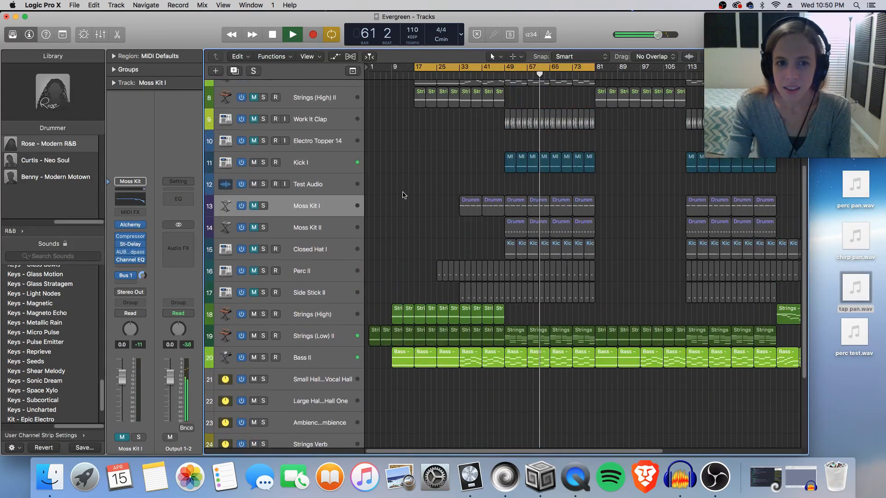
scroll(403, 195, "up", 7)
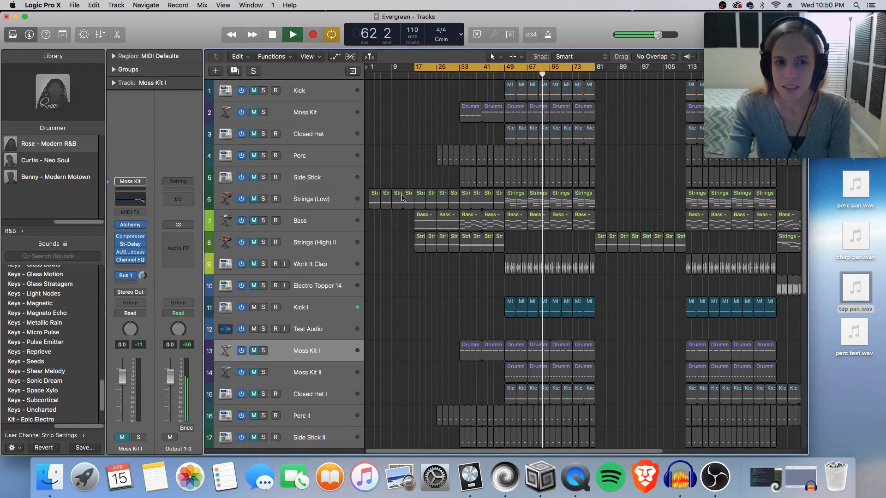
scroll(400, 197, "down", 1)
scroll(396, 199, "up", 1)
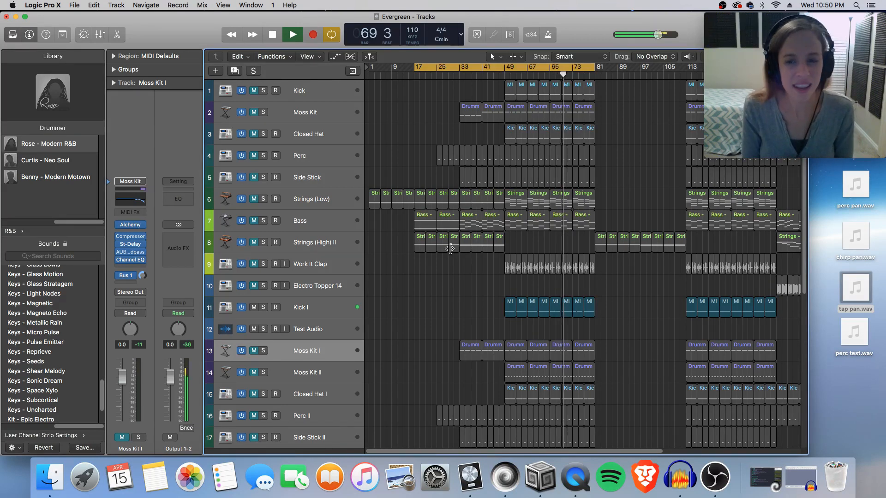
scroll(425, 258, "down", 8)
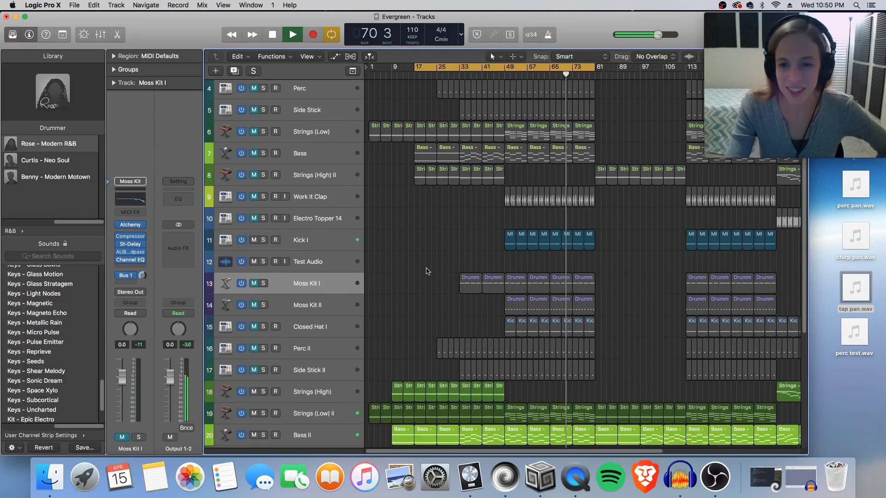
scroll(427, 269, "down", 4)
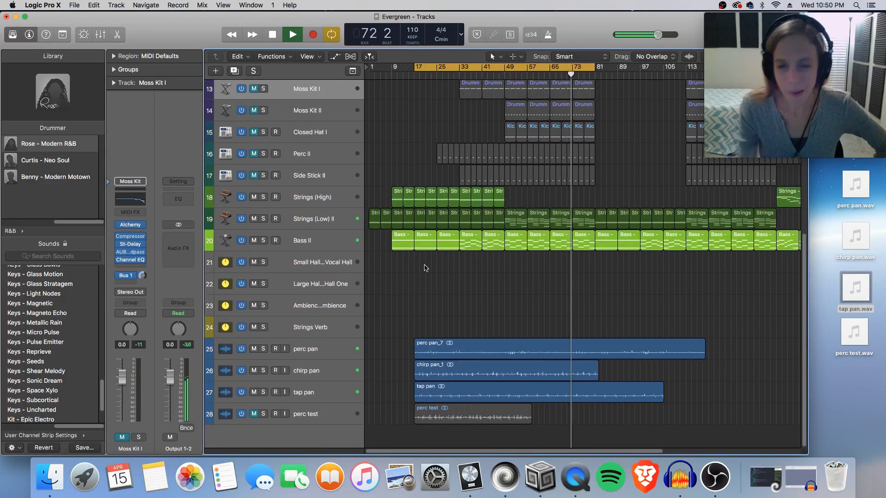
- Stop the playback, then hide the Library and minimise the Evergreen project window
key("space")
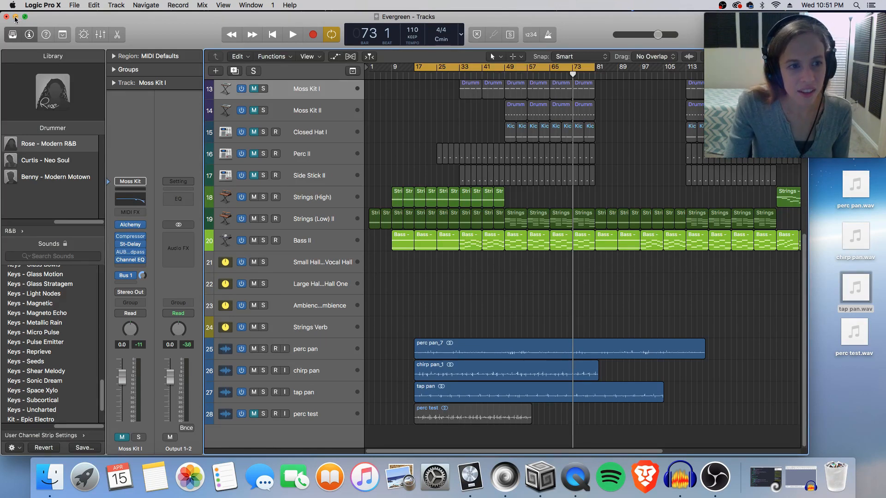
left_click(11, 36)
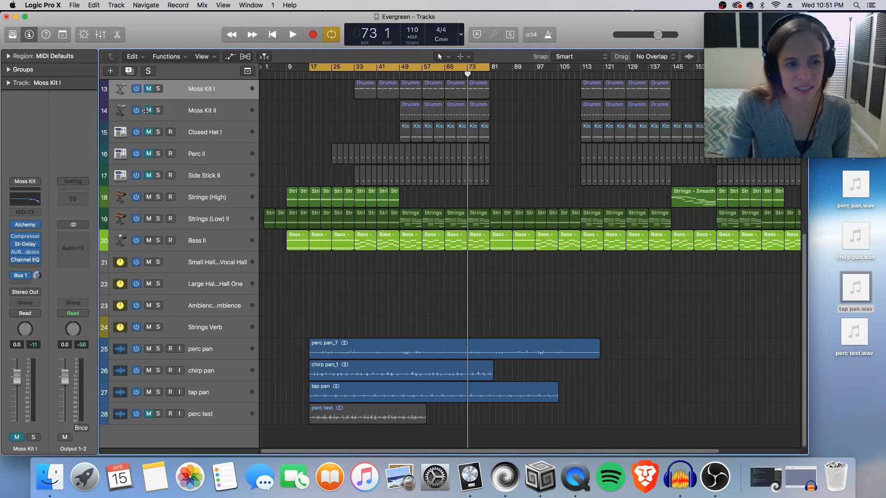
left_click(16, 17)
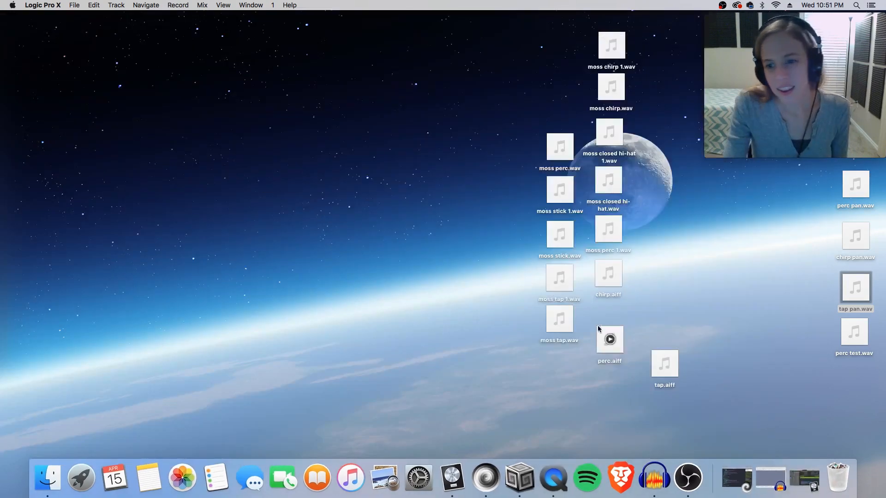
- Switch to Evergreen.scd in SuperCollider and start a server recording with s.record in the STEREO SCORE section
left_click(772, 388)
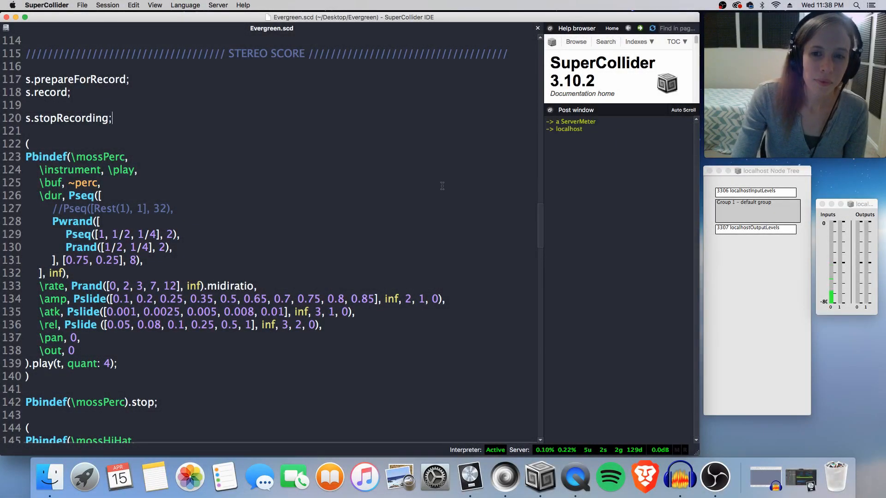
scroll(442, 185, "down", 10)
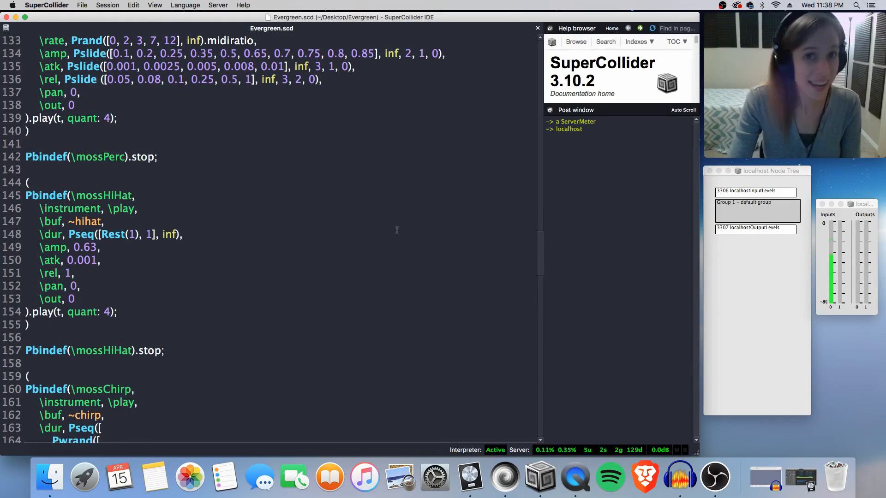
scroll(397, 235, "up", 10)
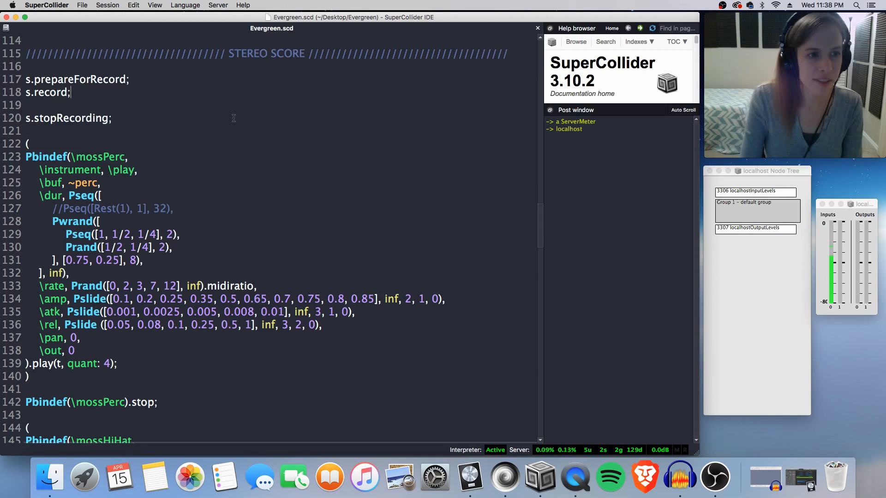
key("shift+Return")
- Play the mossHiHat Pbindef into the recording, let it run for a few seconds and stop it
scroll(275, 247, "down", 2)
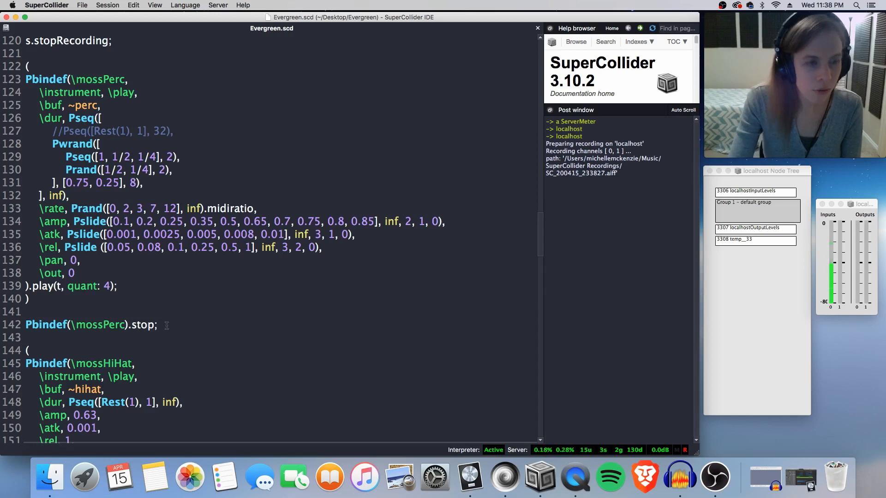
scroll(167, 326, "down", 4)
left_click(72, 341)
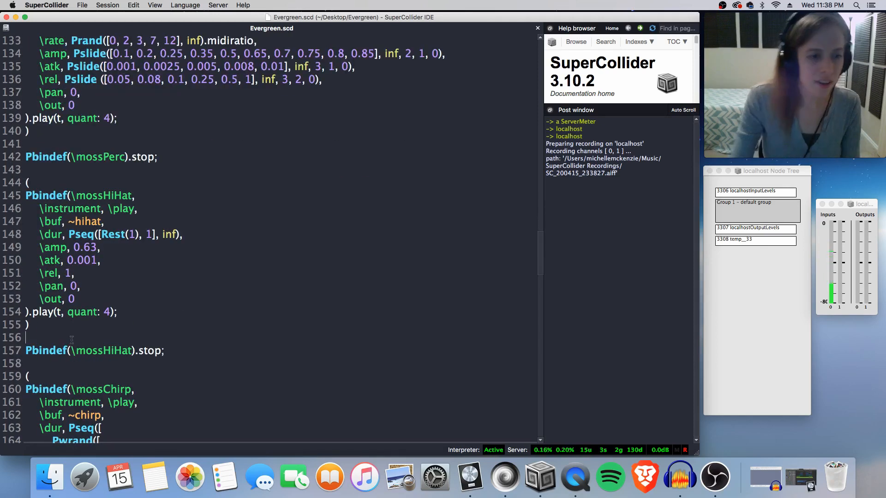
key("Left")
key("super+Return")
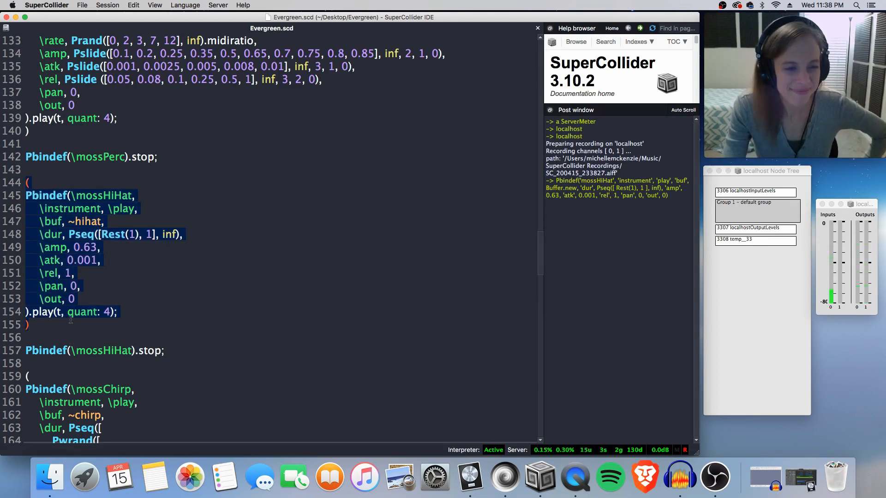
left_click(181, 351)
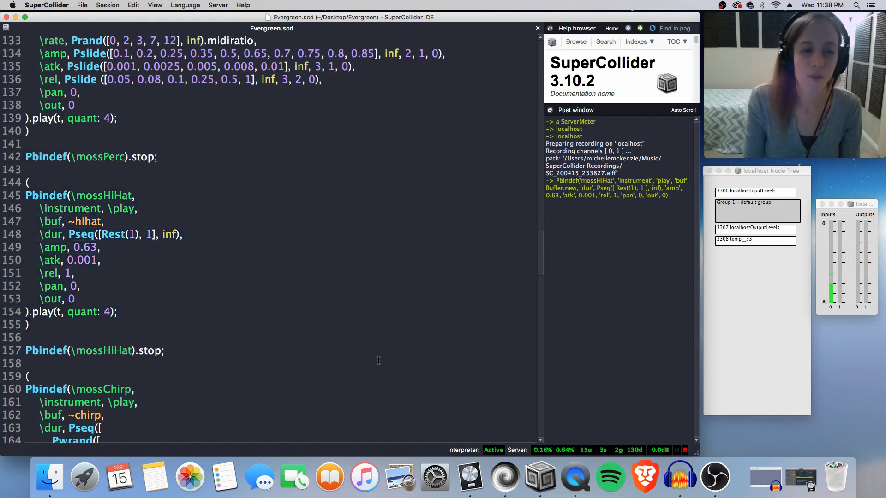
key("super+Return")
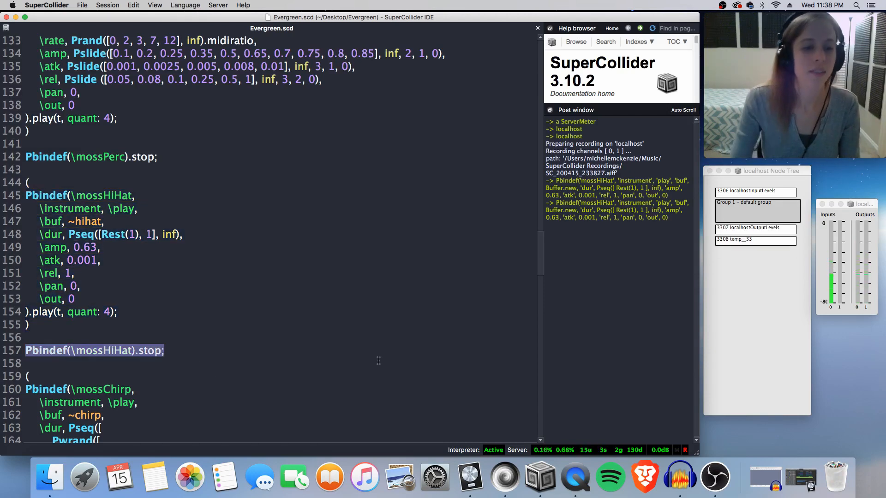
- End the hi-hat take with s.stopRecording and start a new recording with the stereo score's s.prepareForRecord and s.record lines
scroll(324, 312, "up", 6)
scroll(324, 311, "up", 3)
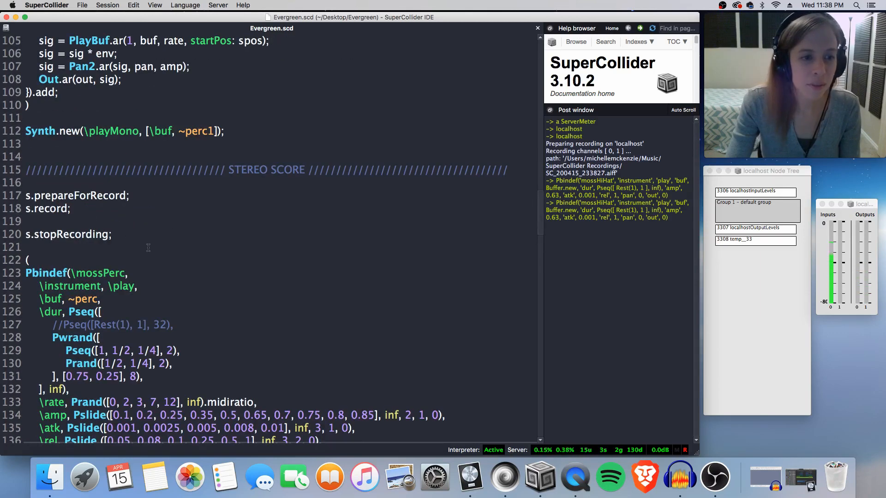
left_click(145, 237)
key("super+Return")
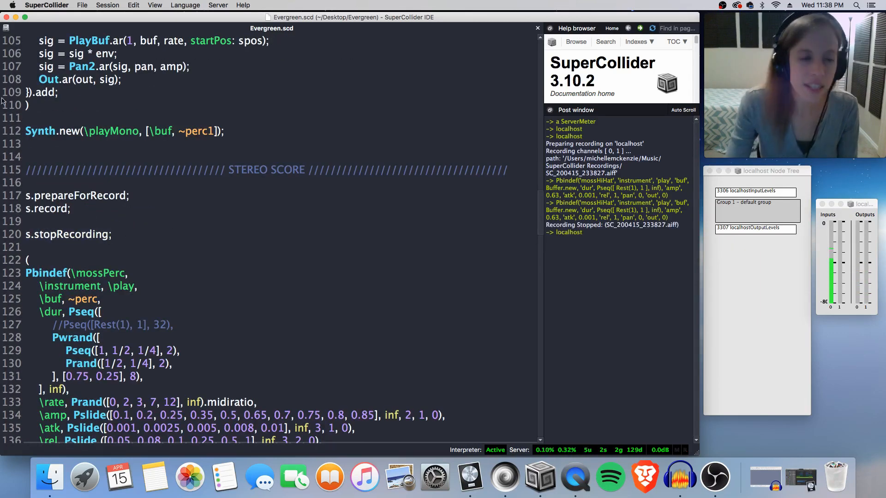
key("super+Return")
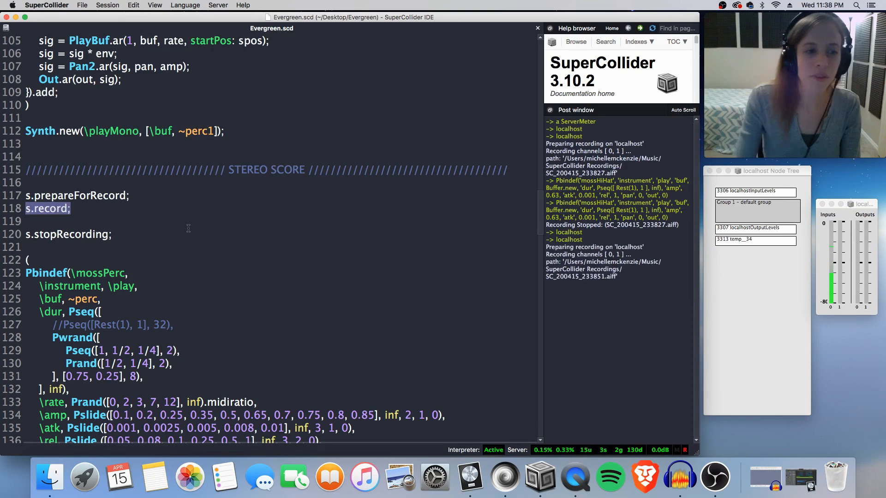
- Play the mossStick Pbindef into the running recording, let the stick hits sound and stop the pattern
scroll(216, 351, "down", 15)
scroll(216, 351, "down", 11)
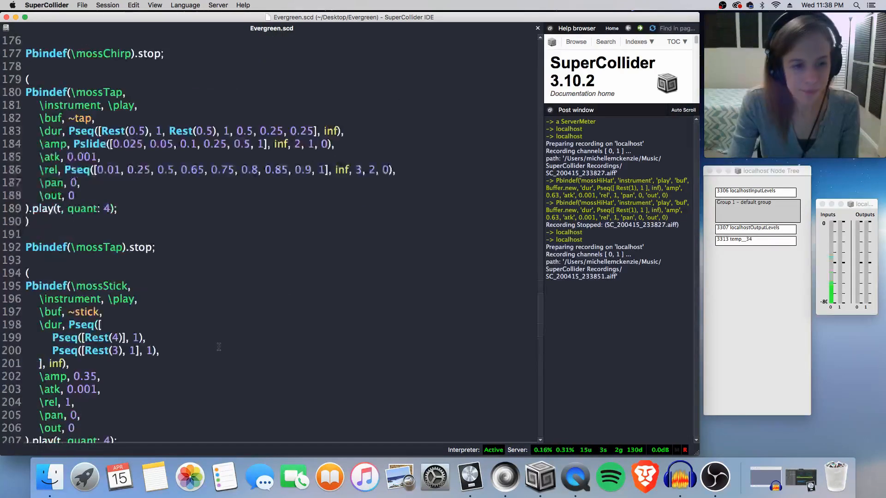
left_click(39, 345)
key("super+Return")
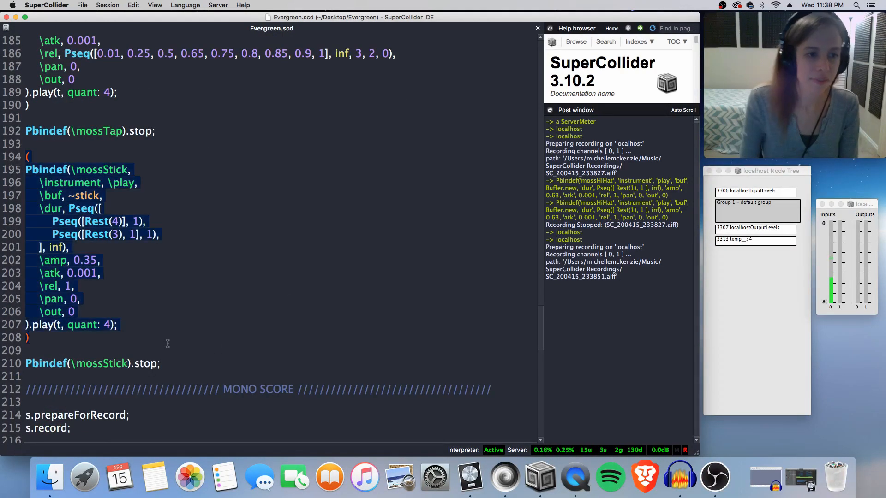
key("super+Return")
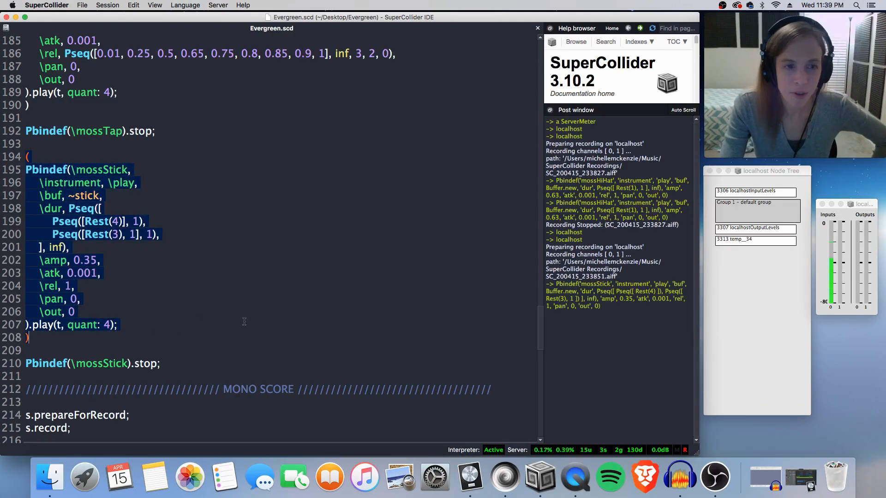
left_click(174, 364)
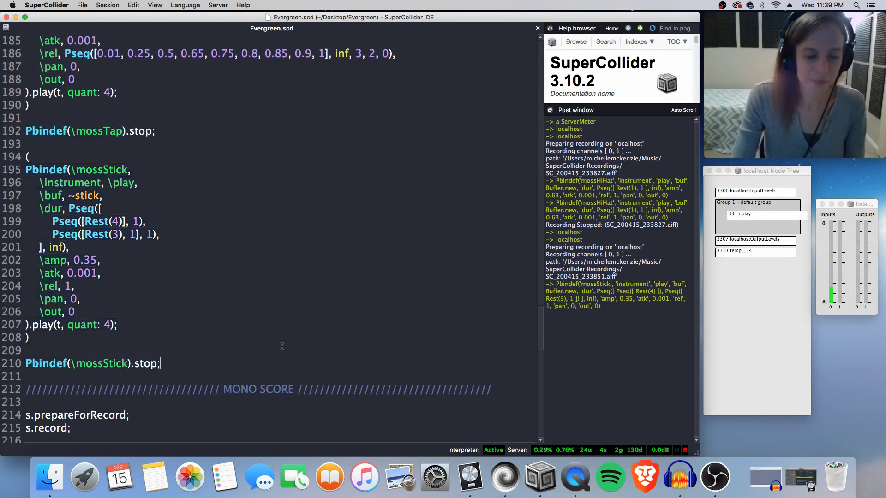
key("shift+Return")
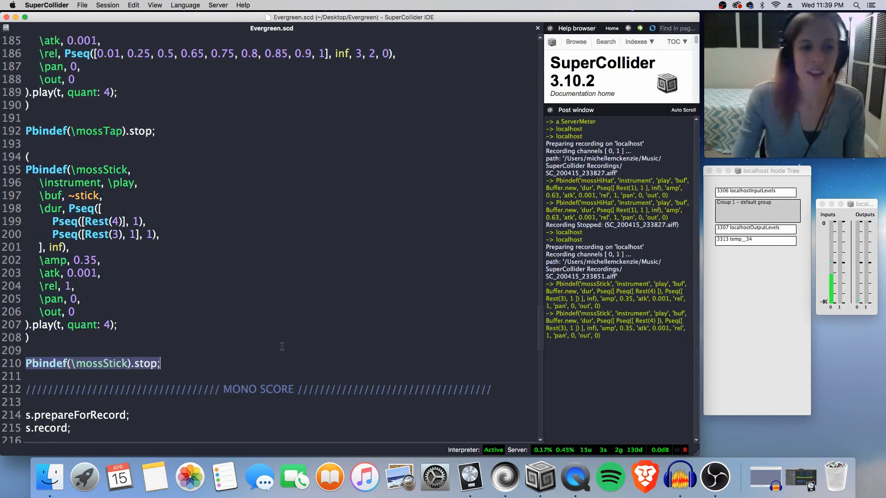
- End the stick take by evaluating s.stopRecording in the STEREO SCORE section
scroll(311, 276, "up", 10)
scroll(311, 275, "up", 8)
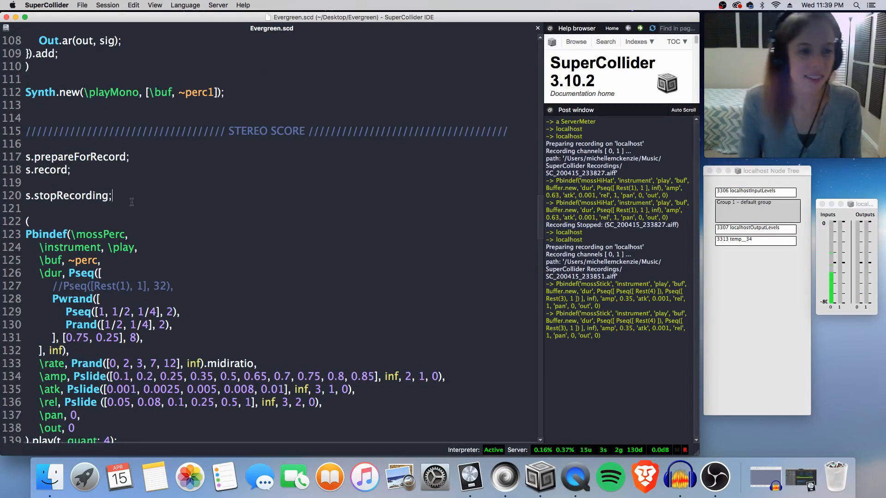
key("shift+Return")
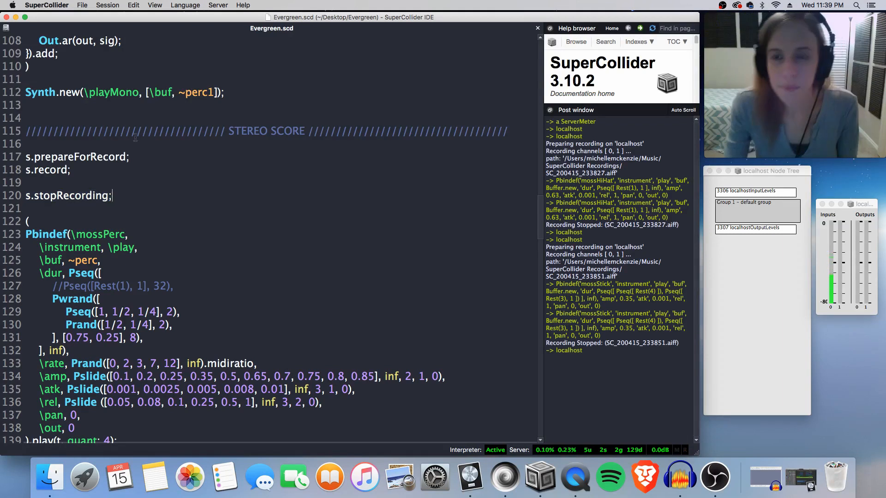
- Minimise the SuperCollider editor, and find and open the SuperCollider Recordings folder
left_click(15, 17)
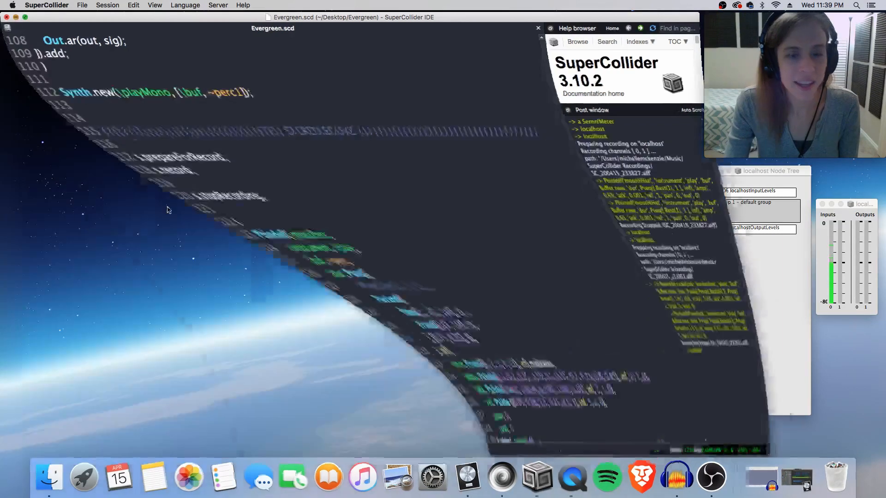
key("super+space")
type("su")
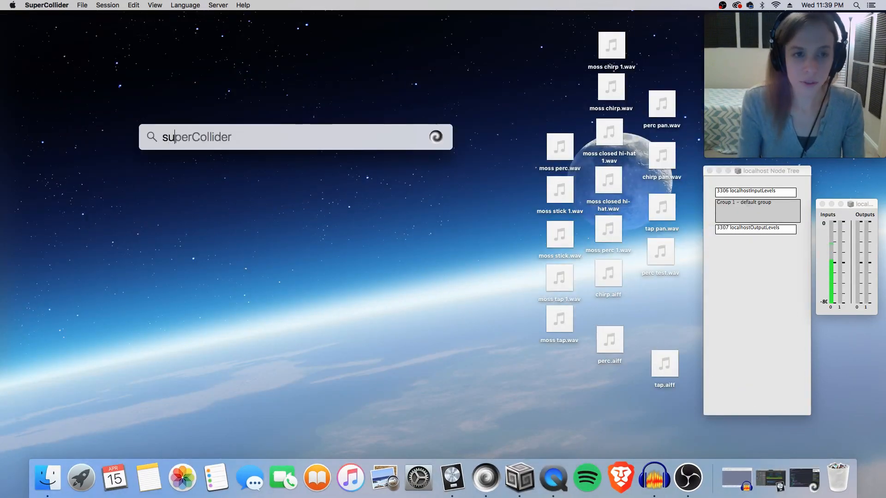
type("perCollider Recordings")
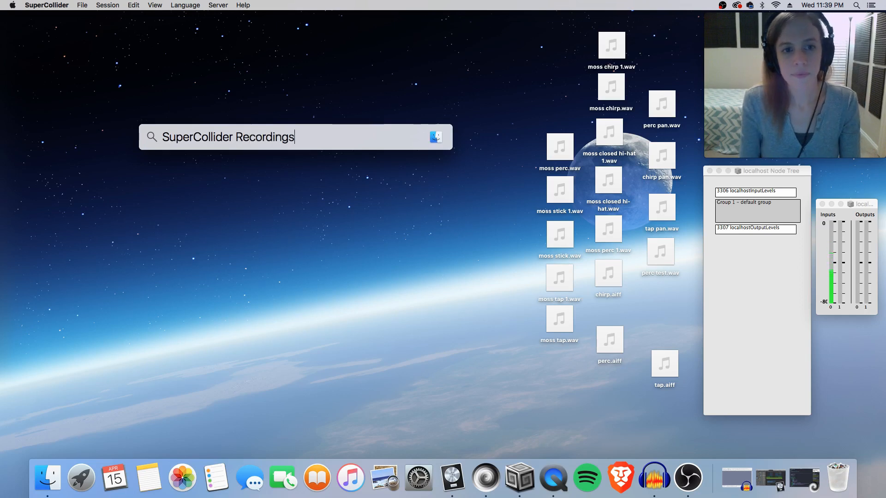
key("Return")
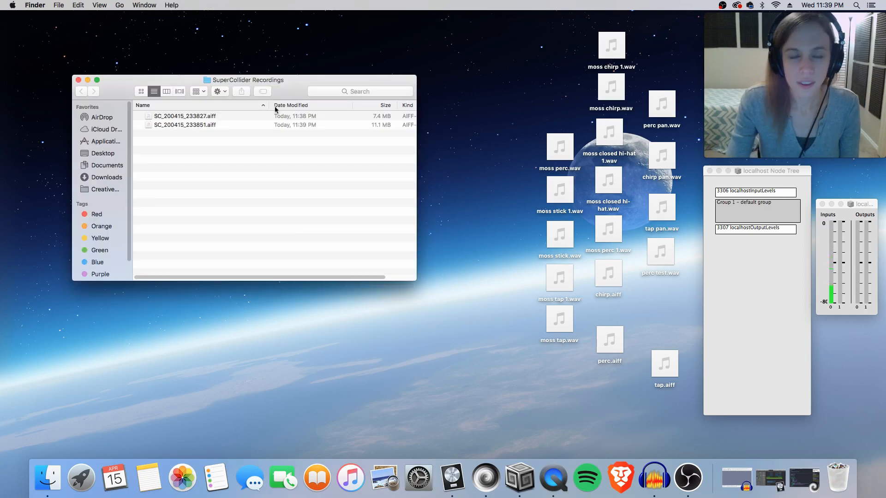
left_click_drag(102, 75, 108, 69)
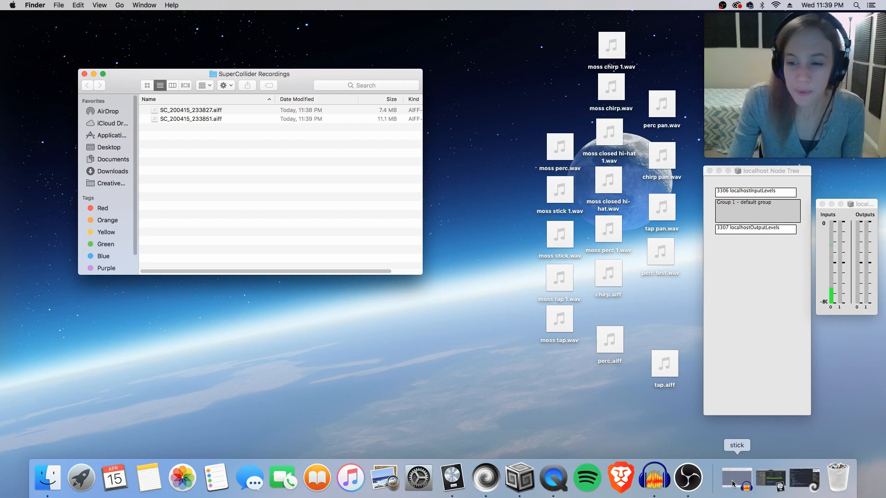
- Rename the recording SC_200415_233827.aiff as hi hat.aiff
left_click(181, 110)
left_click(231, 86)
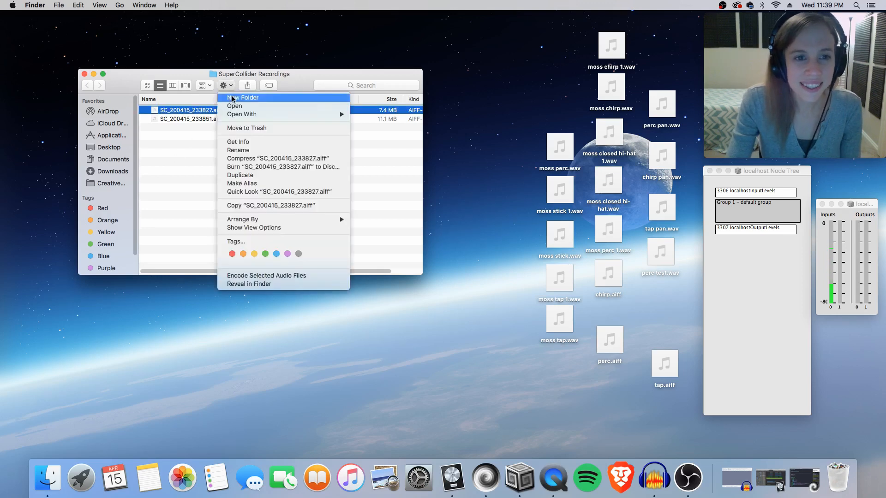
left_click(238, 150)
type("hi hat.aiff")
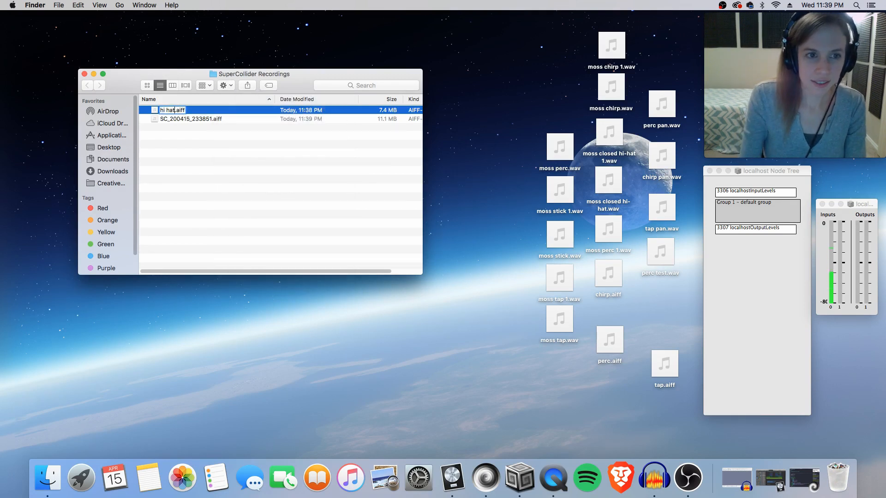
key("Return")
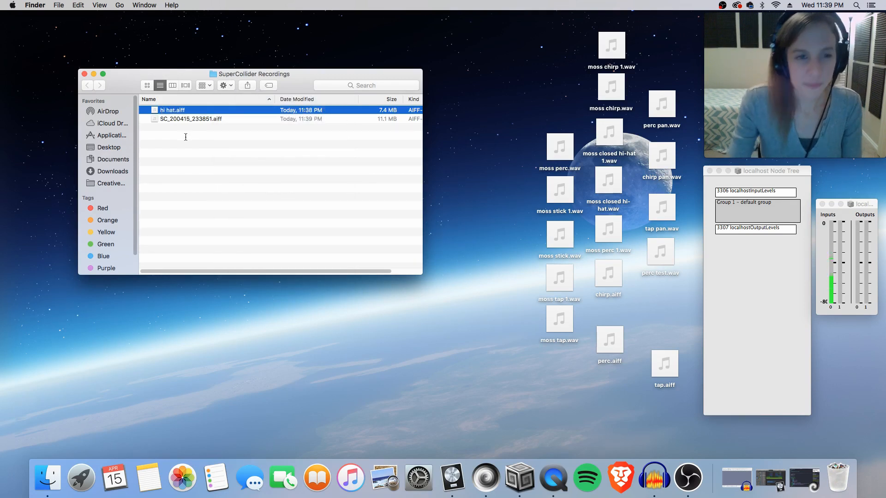
- Rename the recording SC_200415_233851.aiff as stick.aiff
left_click(184, 119)
left_click(226, 85)
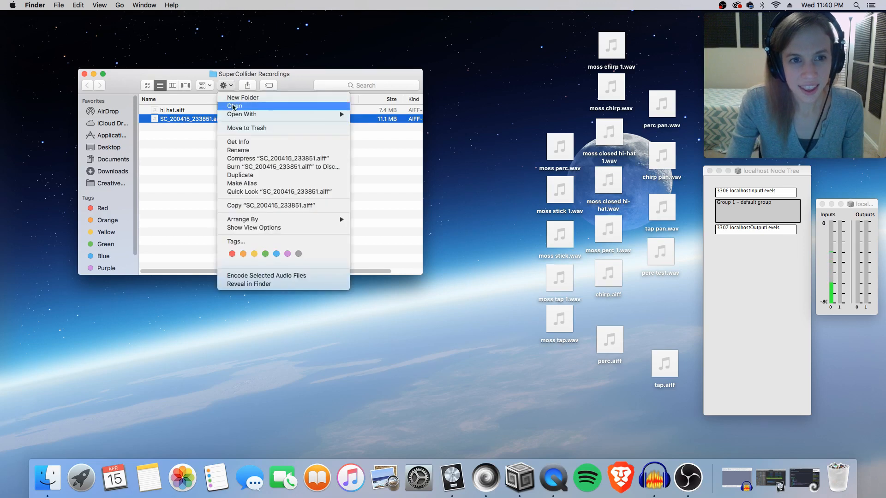
left_click(238, 150)
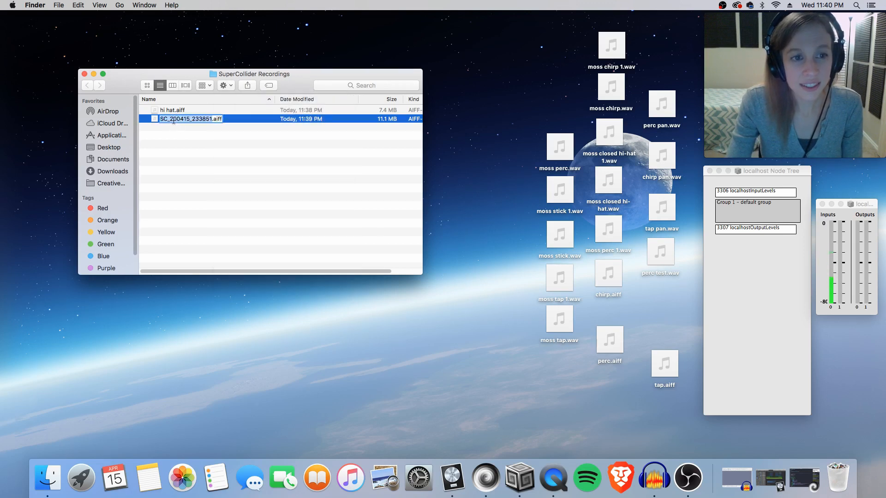
type("stick")
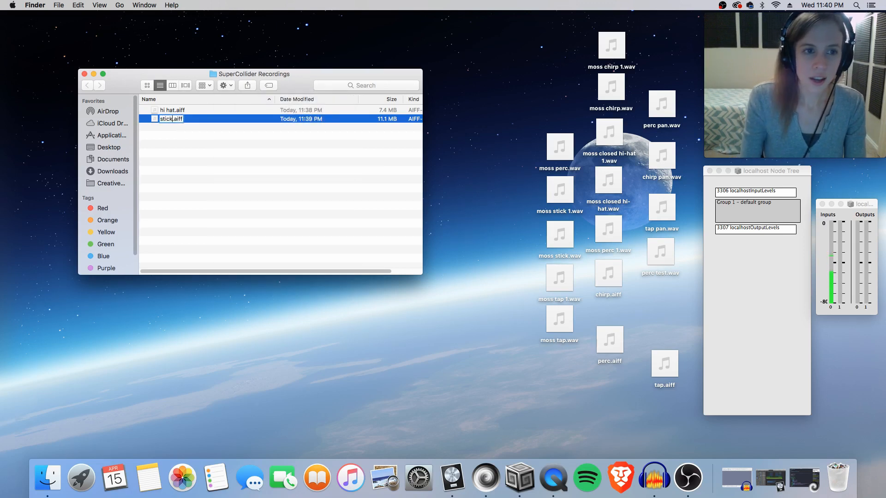
left_click(206, 218)
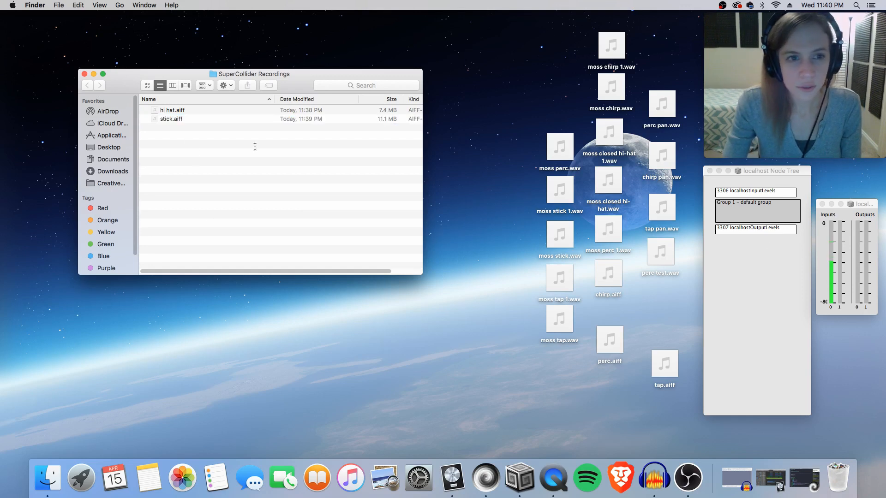
- Close the Node Tree and level meter windows, and move hi hat.aiff and stick.aiff from the recordings folder to the desktop
left_click(710, 171)
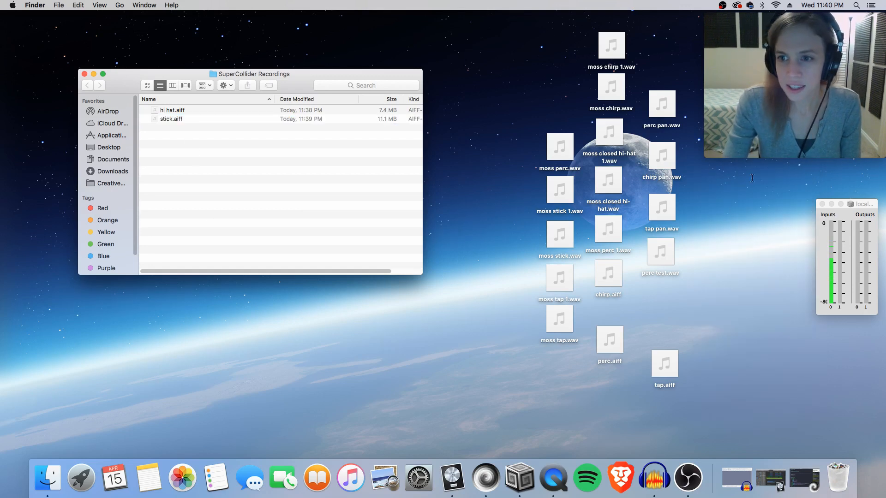
left_click(822, 204)
left_click(197, 120)
left_click(171, 110, "shift")
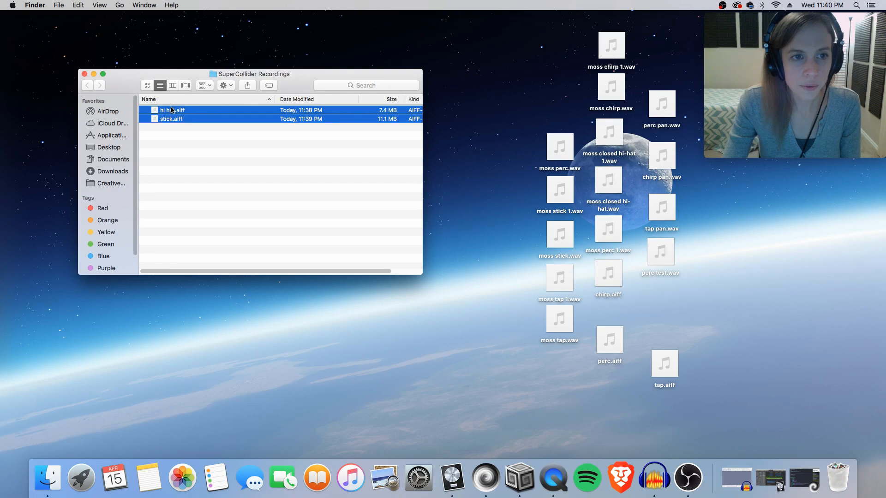
left_click_drag(171, 110, 816, 197)
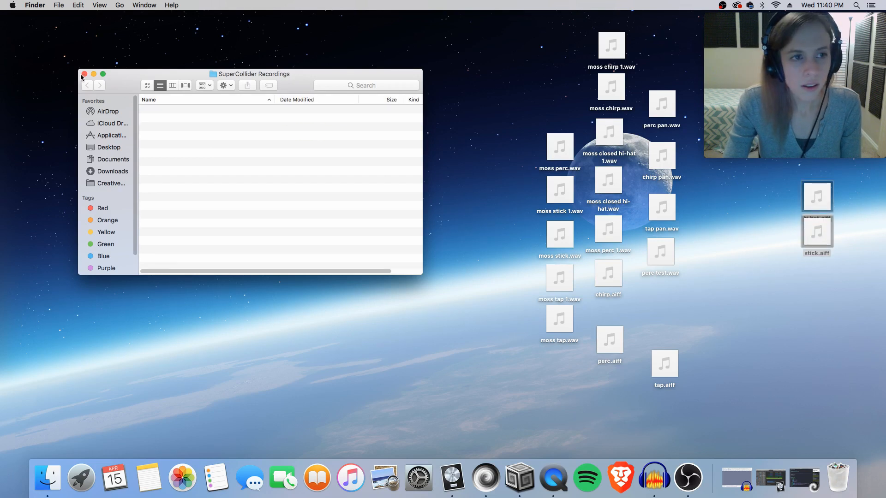
left_click(84, 74)
left_click_drag(822, 243, 825, 265)
- Switch to Audacity, import hi hat.aiff from the desktop and delete the silence of about 9.5 s before its first hit
left_click(737, 479)
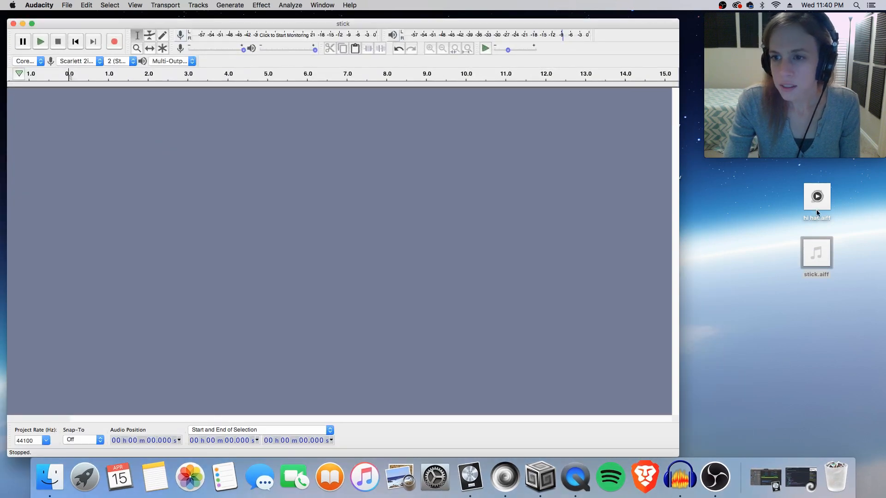
left_click_drag(816, 210, 121, 159)
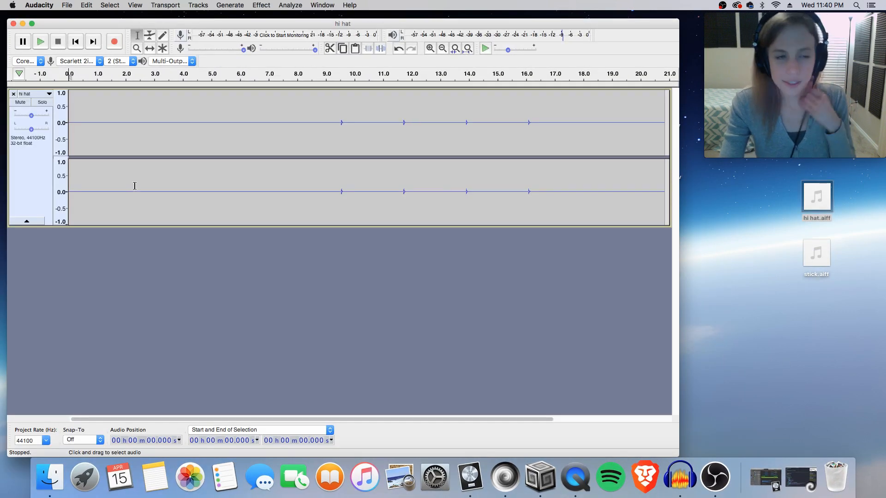
left_click_drag(339, 123, 2, 124)
key("BackSpace")
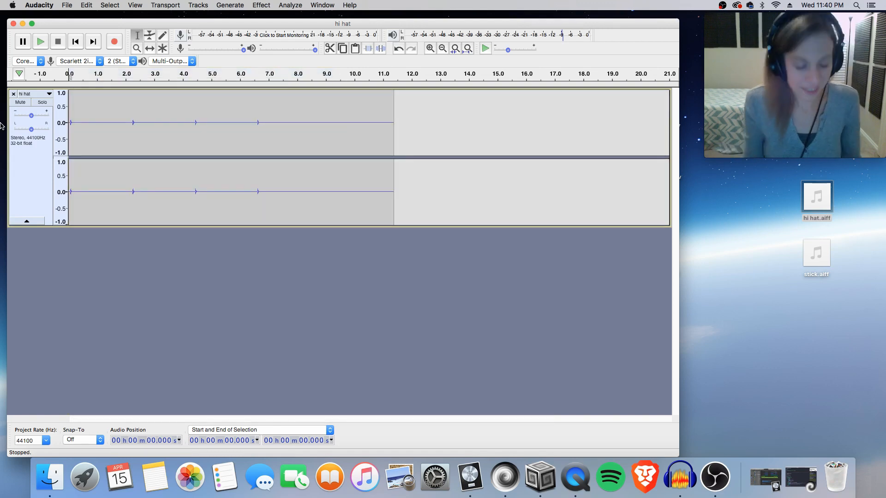
- Trim the remaining silence of about 0.074 s at the start of the hi hat track, right up to the first hit's onset
key("super+1")
key("super+1")
key("super+1")
key("super+1")
key("super+1")
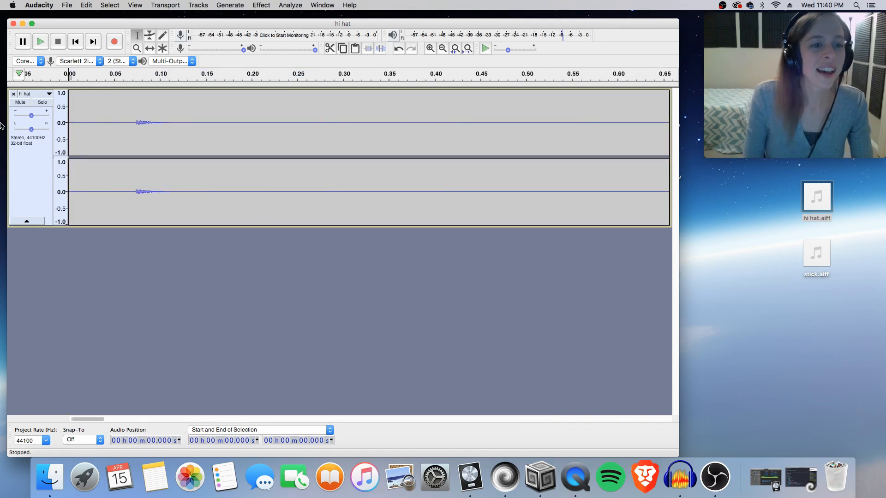
left_click_drag(136, 123, 2, 125)
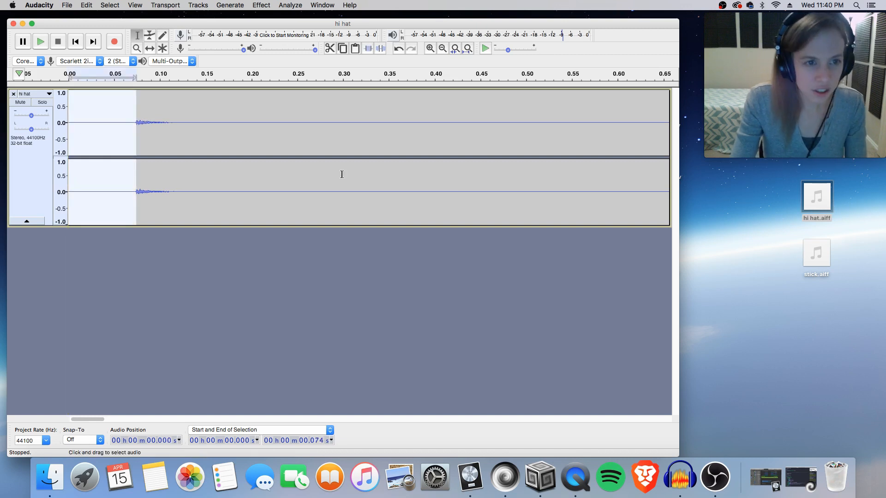
key("super+1")
key("super+1")
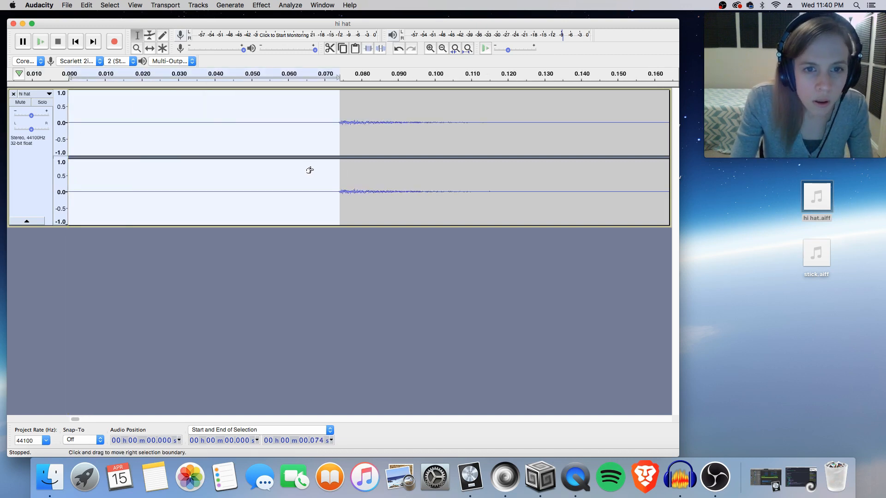
key("super+1")
left_click(605, 129)
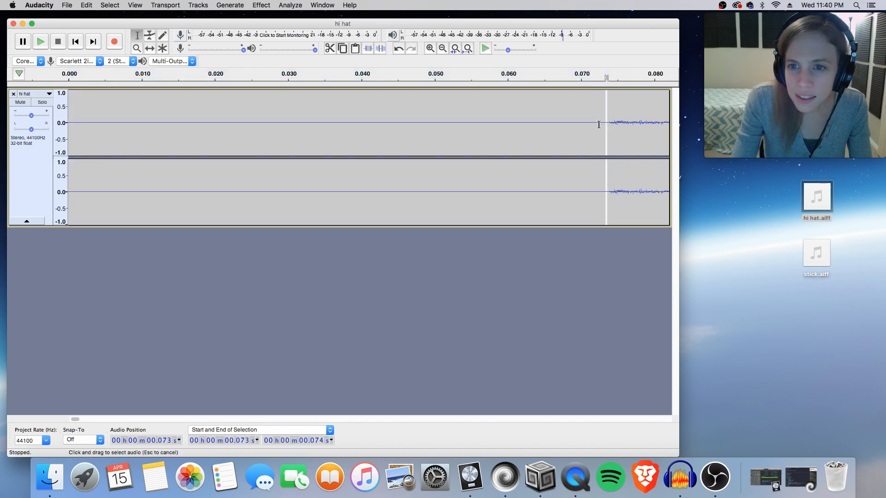
left_click_drag(599, 125, 2, 189)
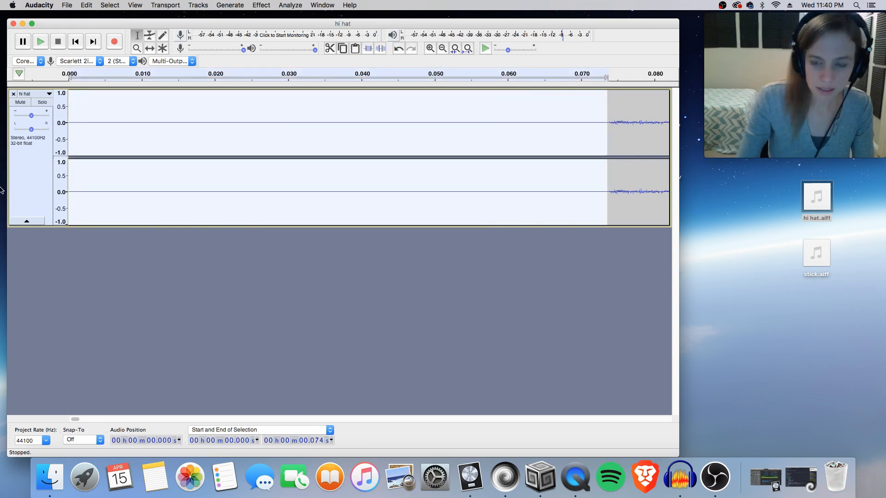
key("Delete")
key("super+2")
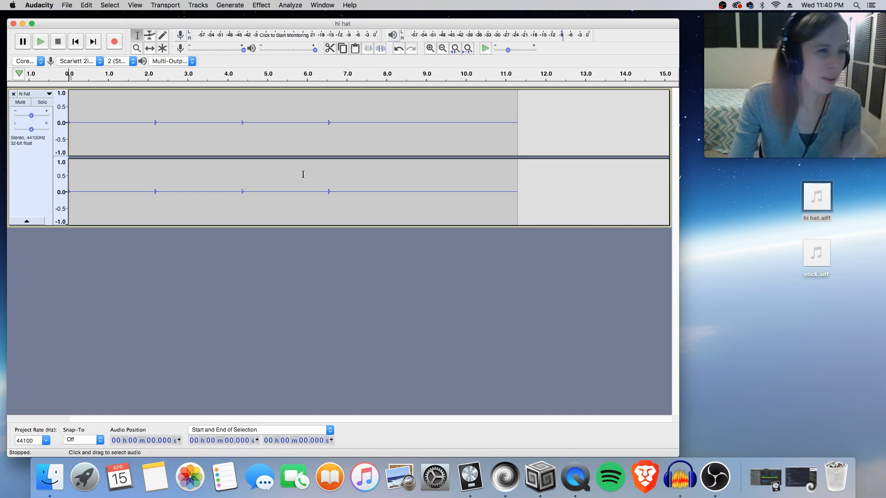
- Apply Change Tempo to the whole hi hat track, from 110 to 110 beats per minute
key("super+a")
left_click(289, 5)
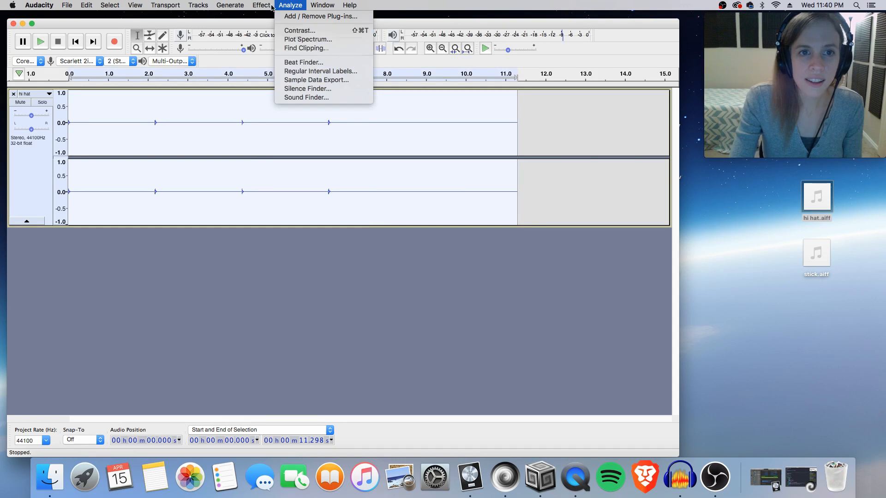
left_click(290, 88)
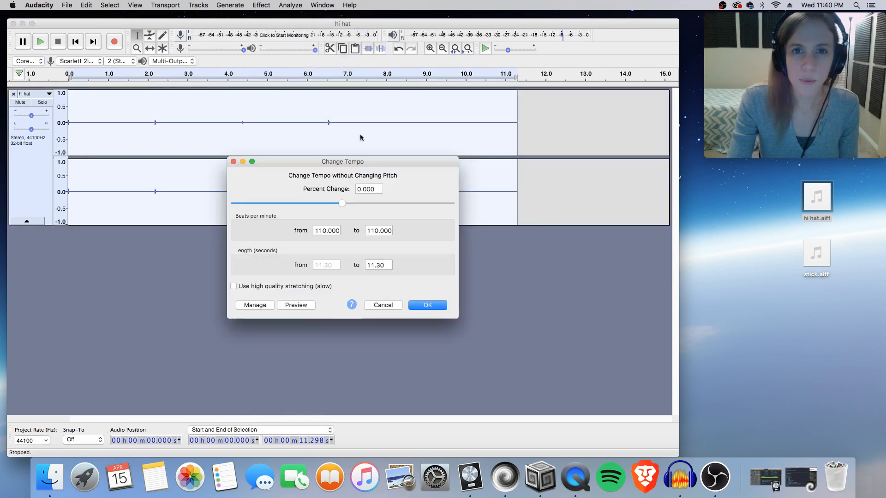
left_click(422, 308)
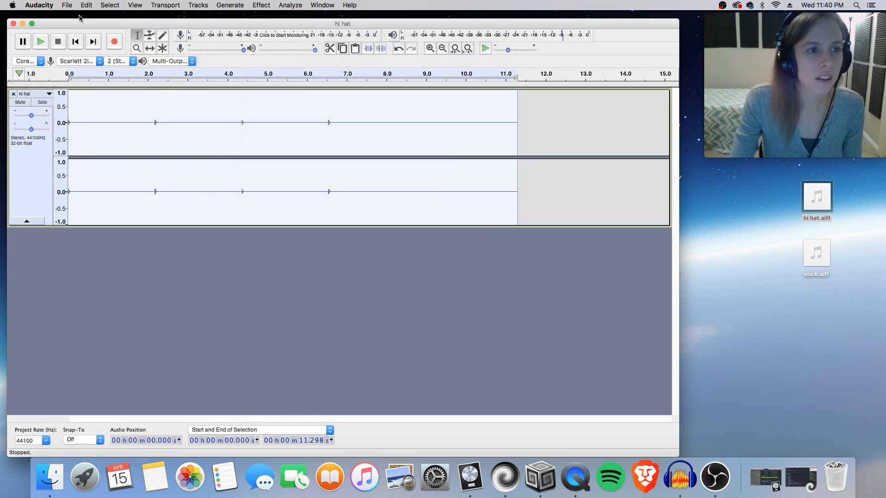
- Export the hi hat track to the Desktop as hi hat, WAV (Microsoft) signed 16-bit PCM, with empty metadata tags
left_click(67, 5)
mouse_move(84, 75)
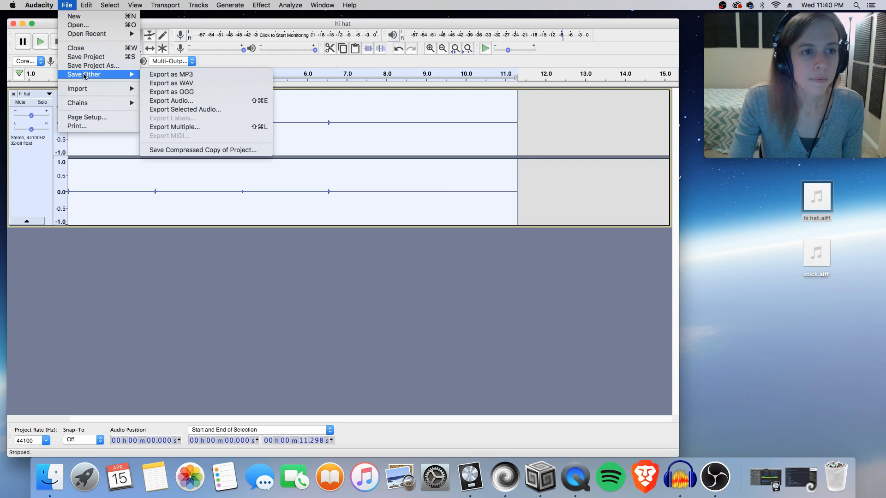
left_click(171, 84)
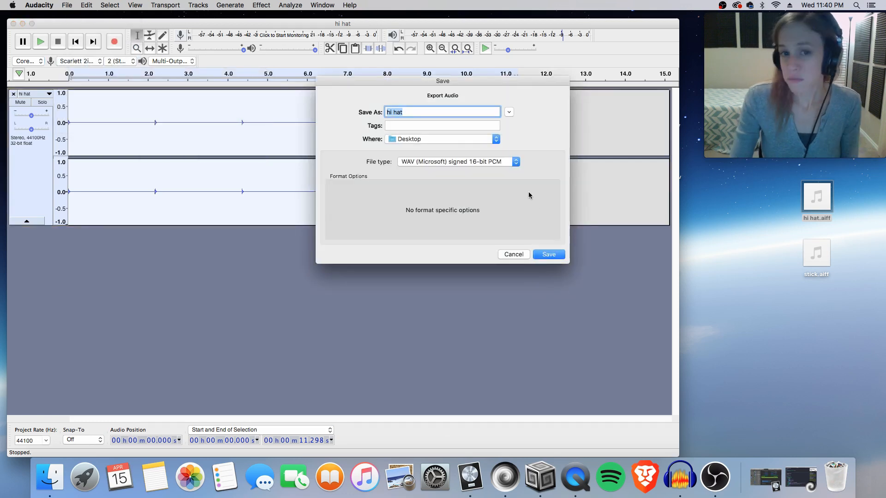
left_click(549, 257)
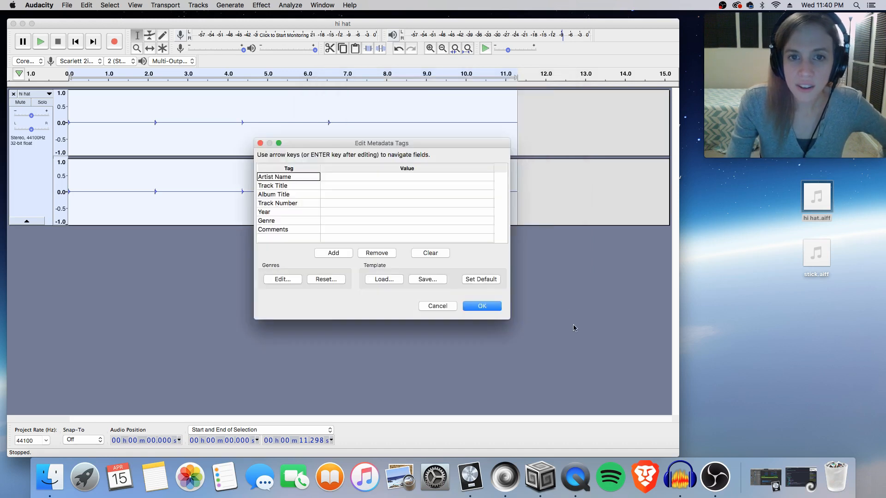
left_click(486, 309)
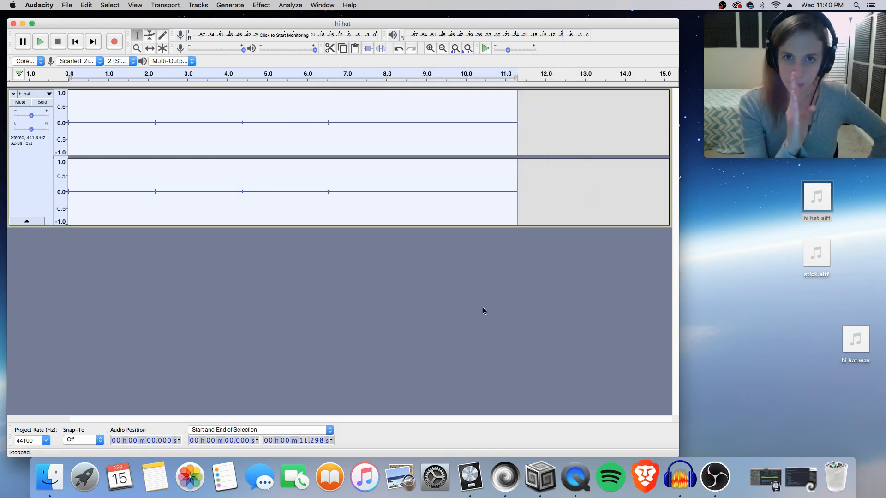
- Replace the hi hat track with stick.aiff from the desktop, and delete the first 14.455 s of silence before its first hit
left_click(14, 94)
left_click_drag(816, 265, 65, 151)
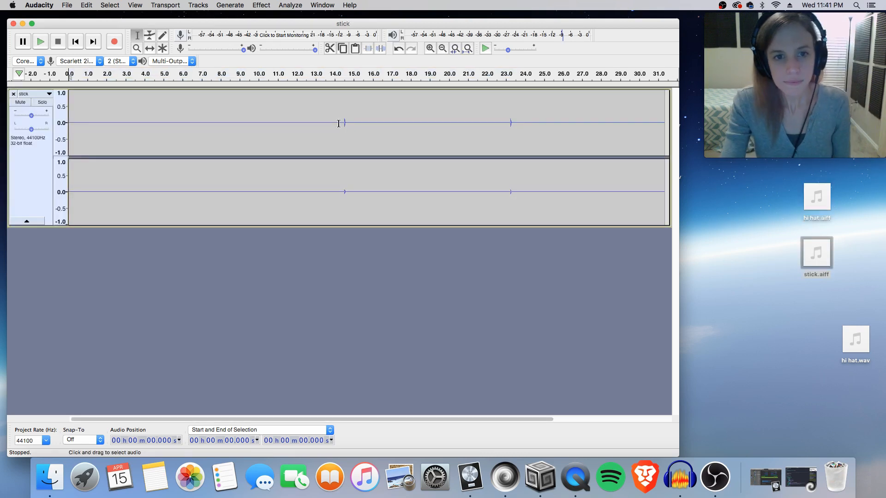
left_click_drag(343, 123, 69, 123)
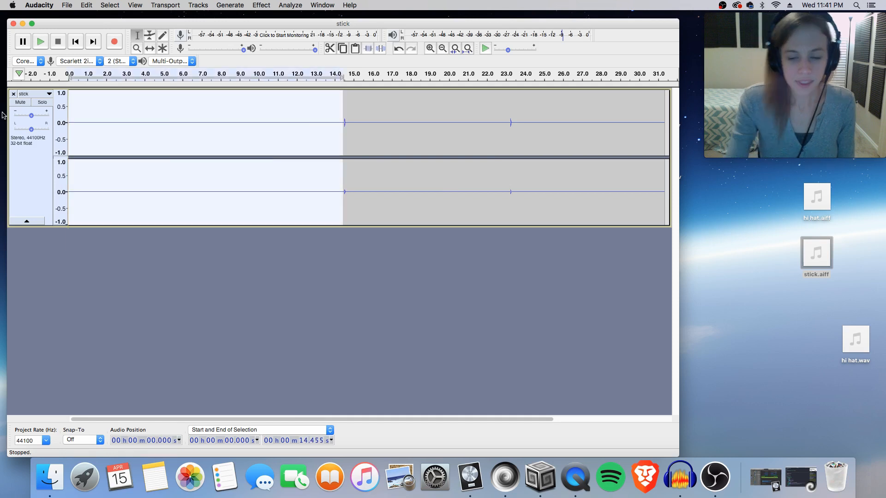
key("BackSpace")
- Trim the remaining 0.056 s of silence at the start of the stick track, right up to the first hit's onset
key("super+1")
key("super+1")
key("super+1")
key("super+1")
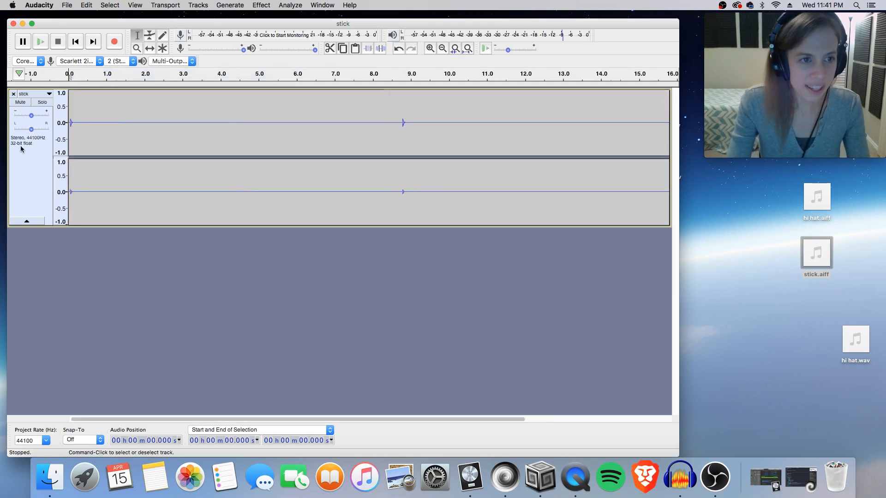
left_click_drag(85, 123, 68, 124)
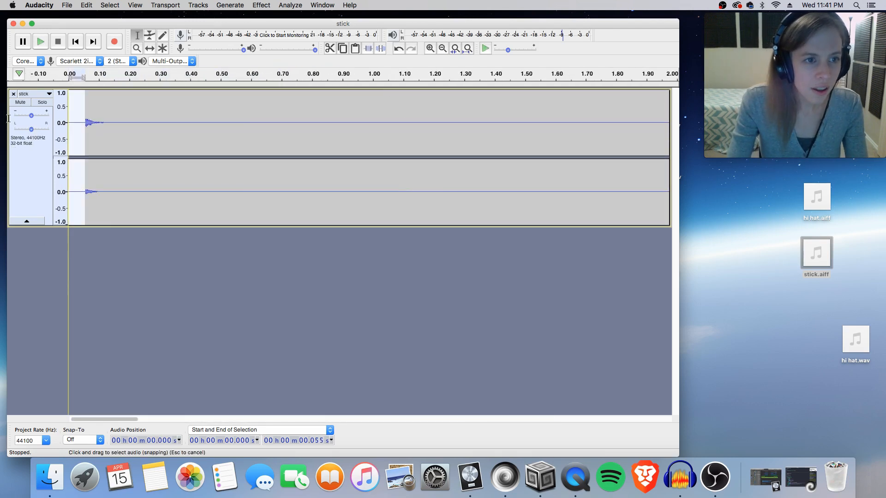
key("super+1")
key("super+1")
key("super+1")
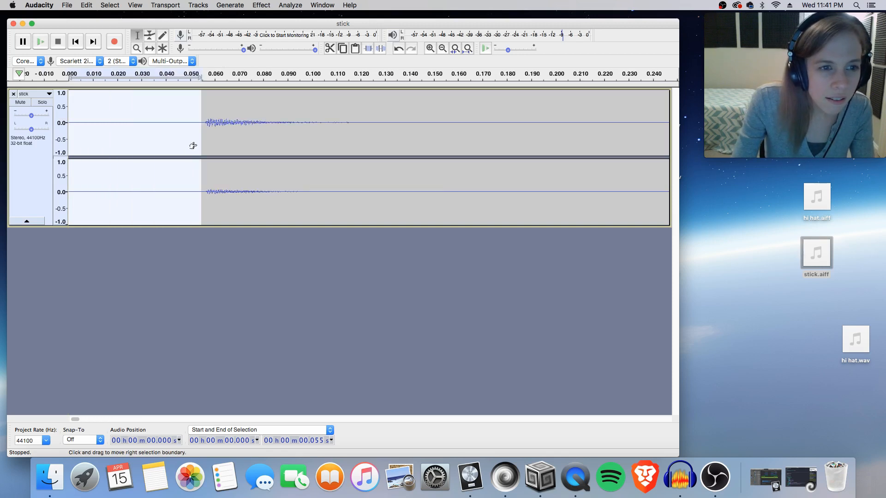
left_click_drag(204, 122, 2, 120)
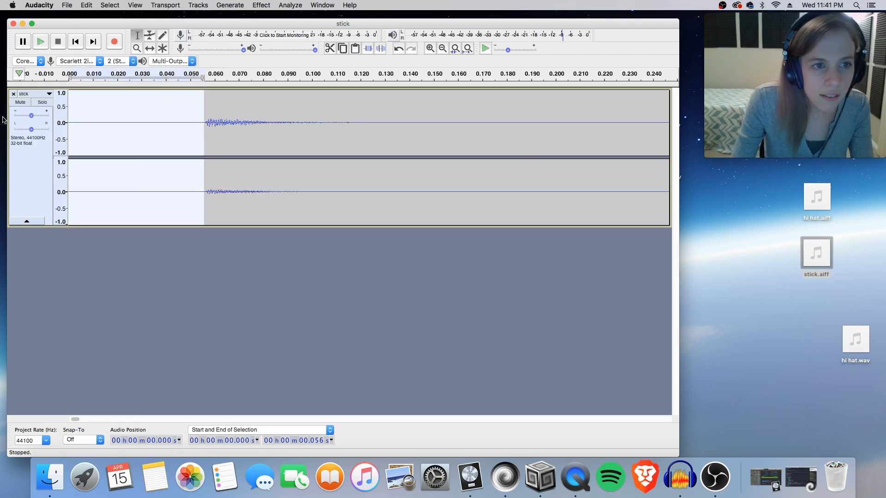
key("BackSpace")
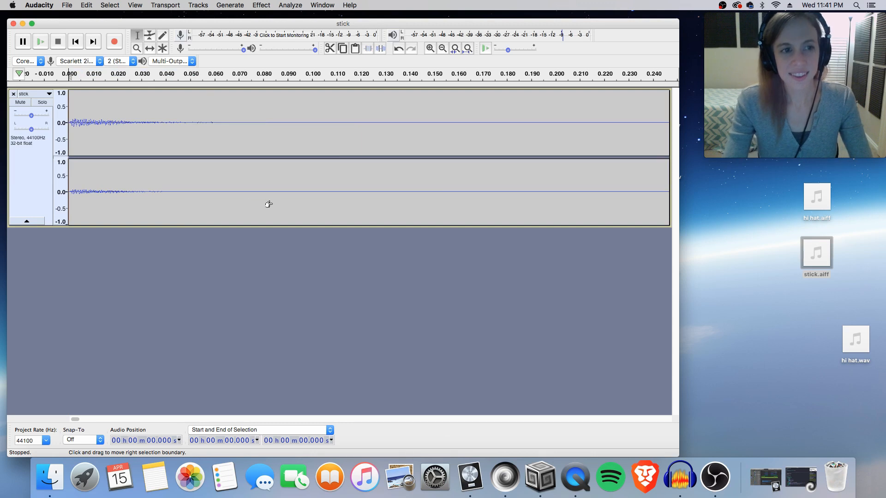
key("super+2")
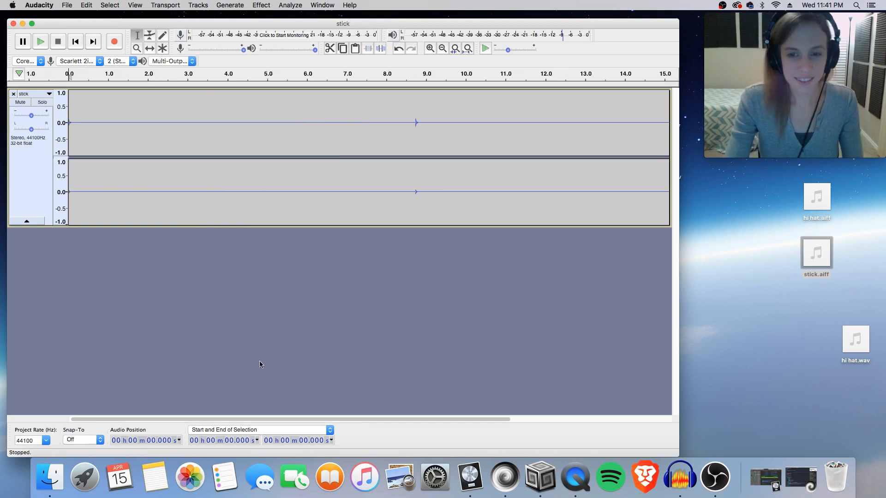
left_click_drag(253, 415, 139, 400)
- Export the stick track to the Desktop as stick, WAV (Microsoft) signed 16-bit PCM, with empty metadata tags
left_click(66, 5)
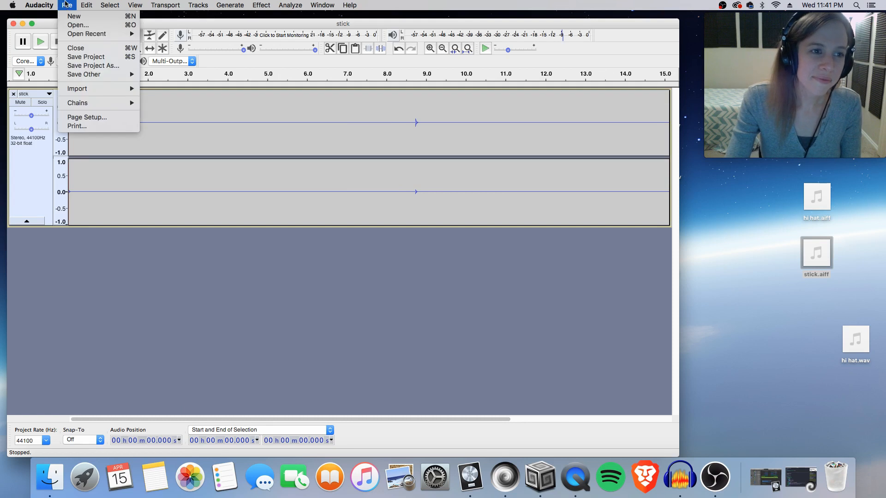
mouse_move(79, 75)
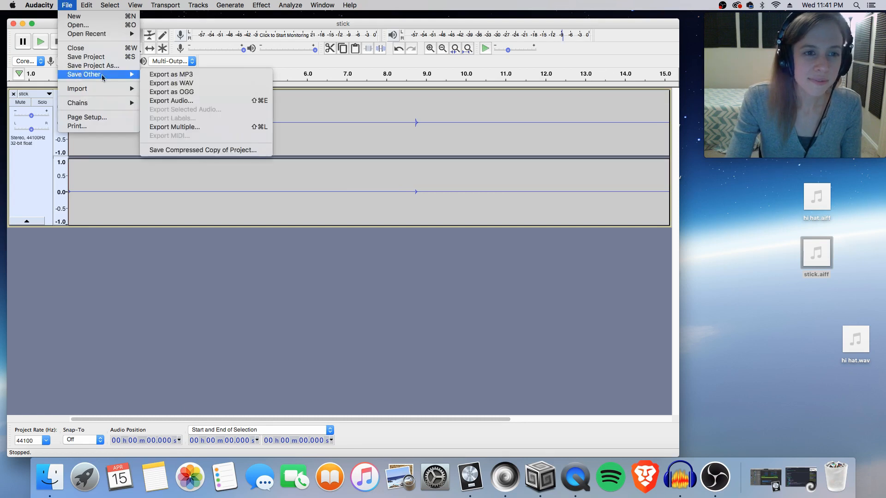
left_click(200, 86)
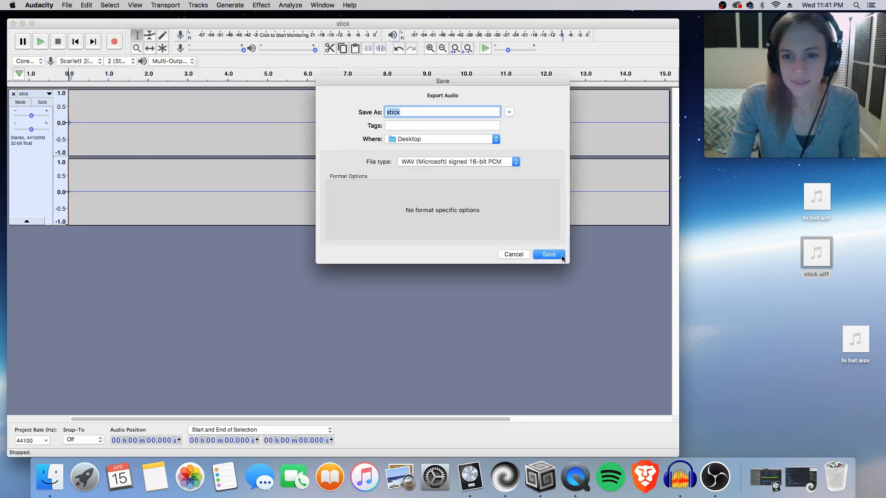
left_click(549, 255)
left_click(469, 313)
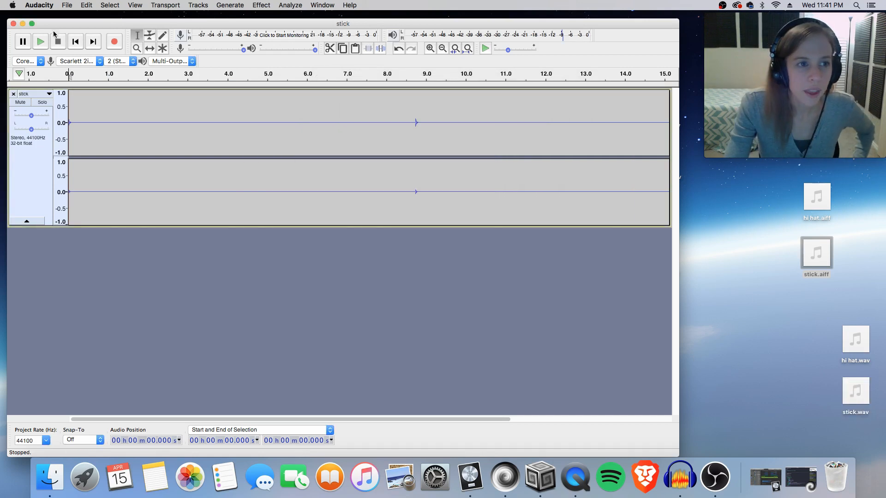
left_click_drag(51, 21, 56, 20)
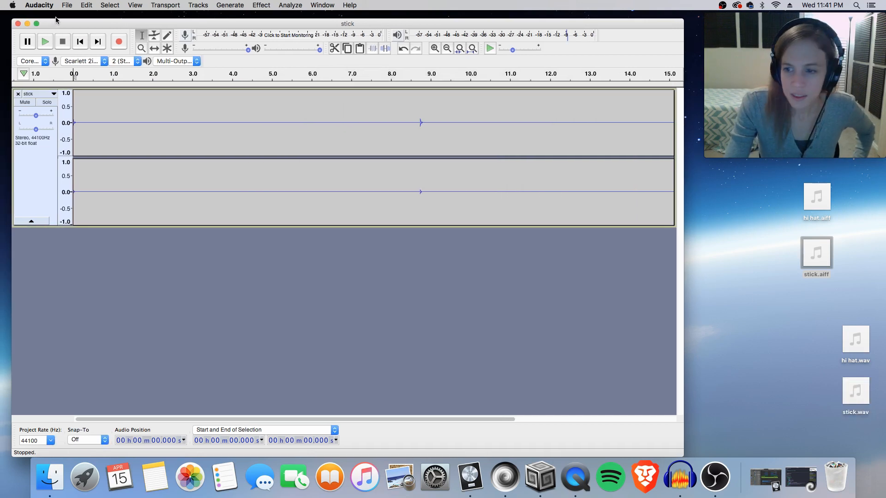
left_click(18, 23)
left_click(474, 163)
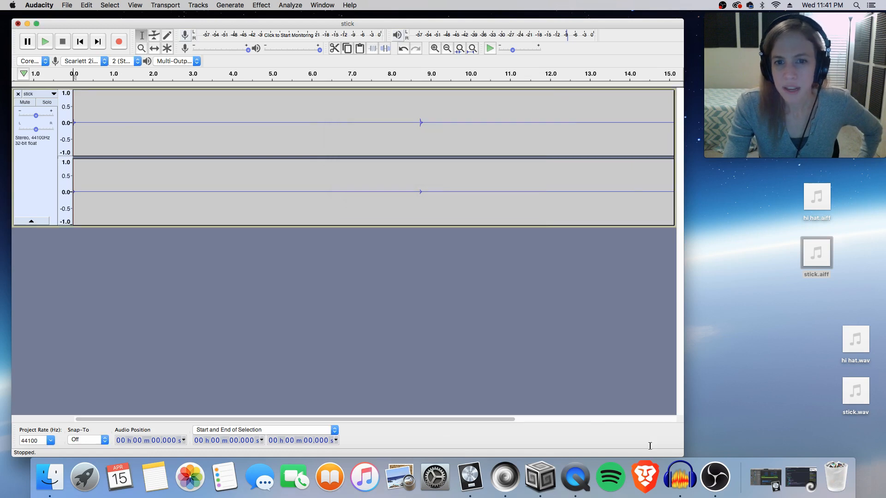
- Switch to the Evergreen project in Logic Pro X, play briefly from bar 17, and solo the perc pan, chirp pan and tap pan tracks
left_click(765, 482)
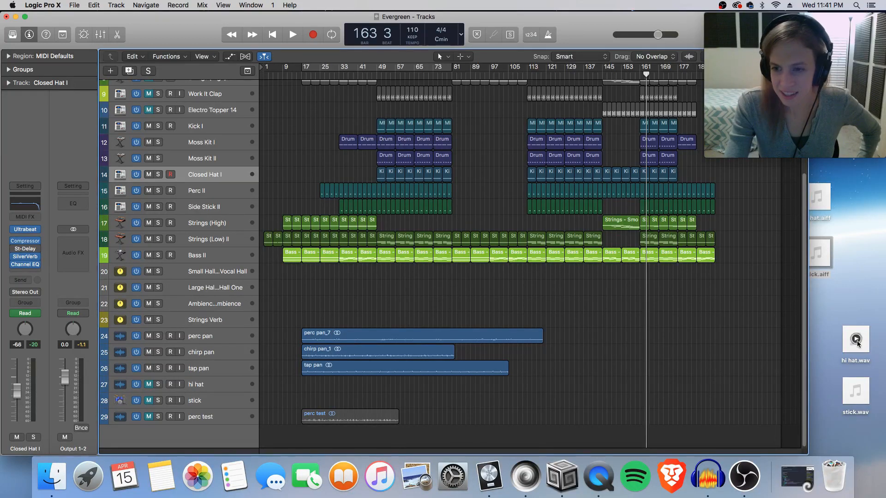
left_click(304, 78)
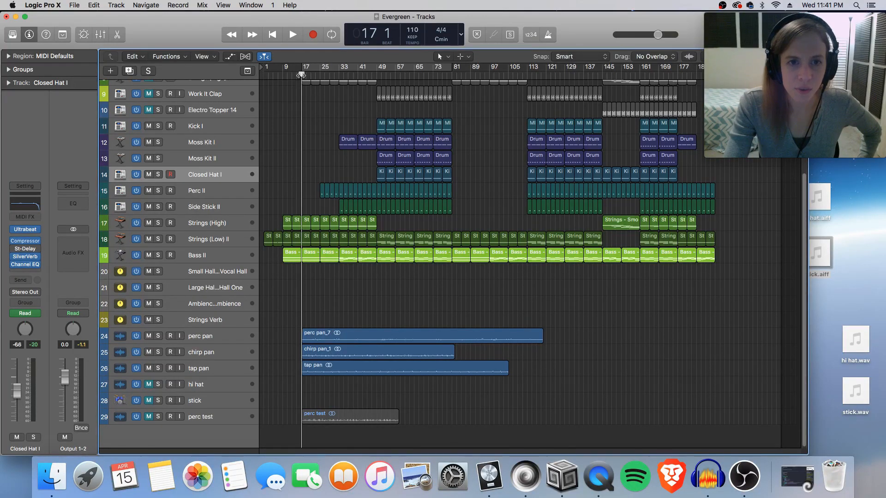
key("space")
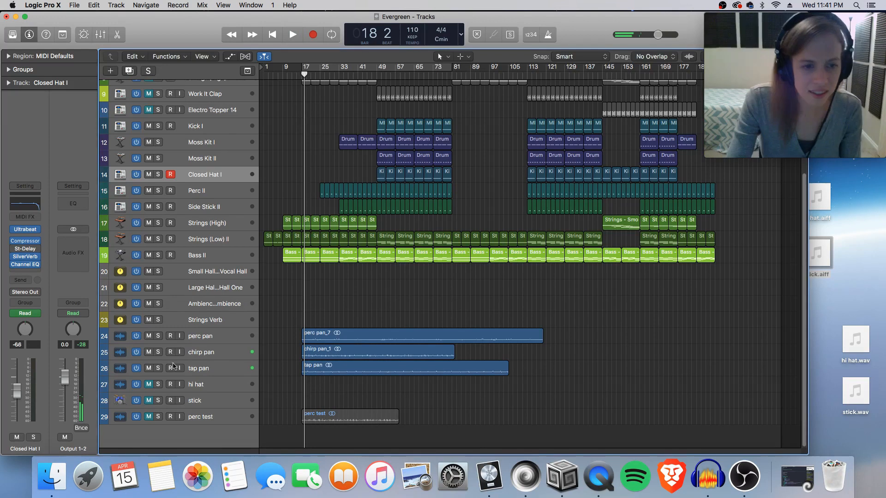
left_click_drag(158, 338, 158, 369)
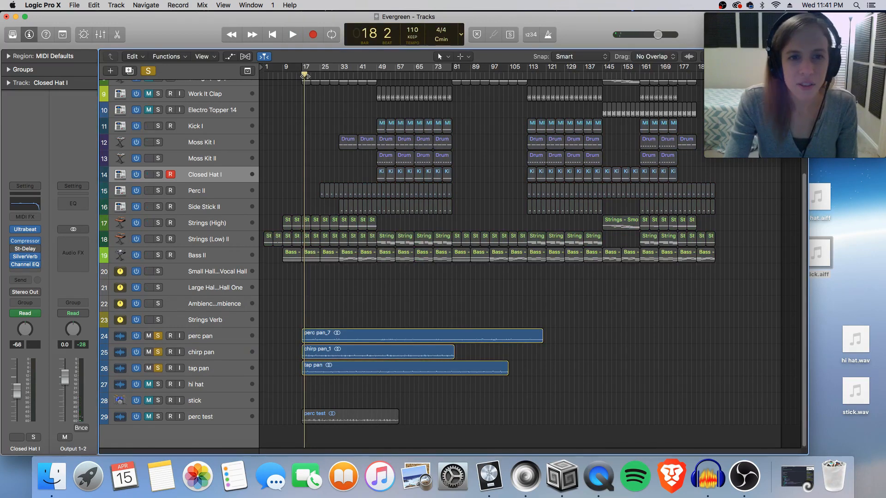
- Play the soloed perc pan, chirp pan and tap pan regions from bar 17, with their waveforms enlarged
left_click(298, 77)
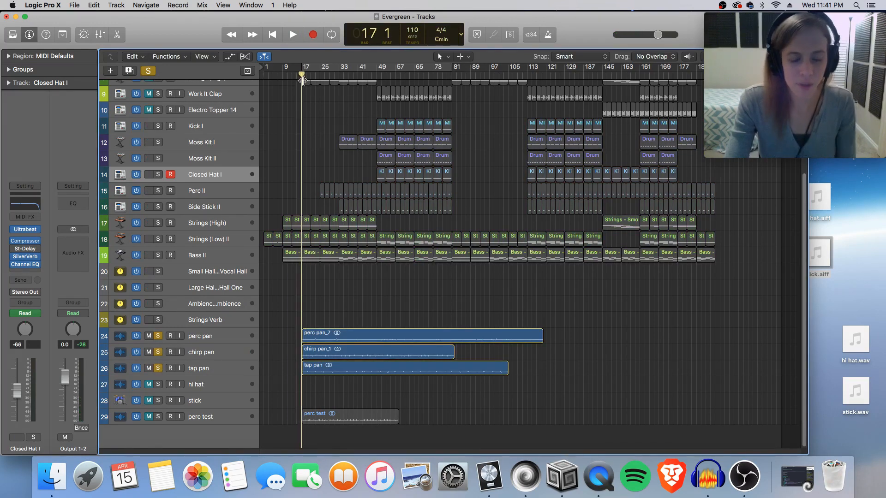
key("super+Right")
key("super+Right")
key("super+Right")
key("super+Right")
key("super+Right")
key("super+Down")
key("super+Down")
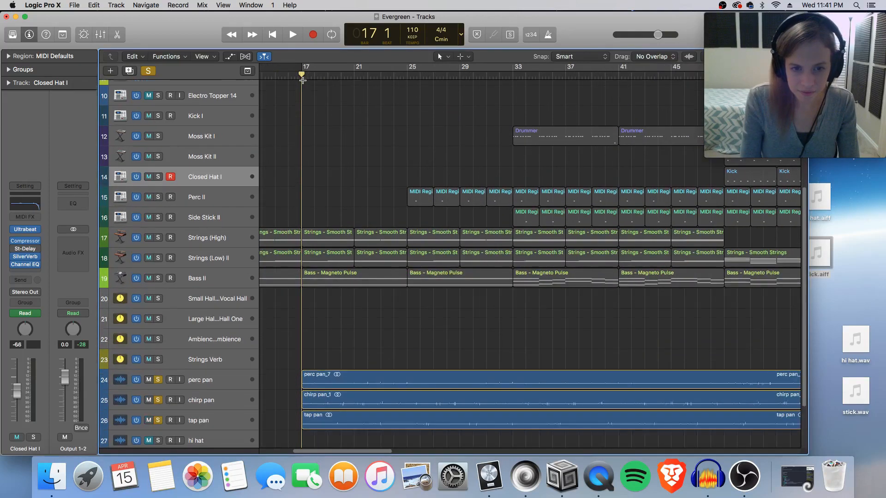
key("super+Down")
scroll(342, 372, "down", 5)
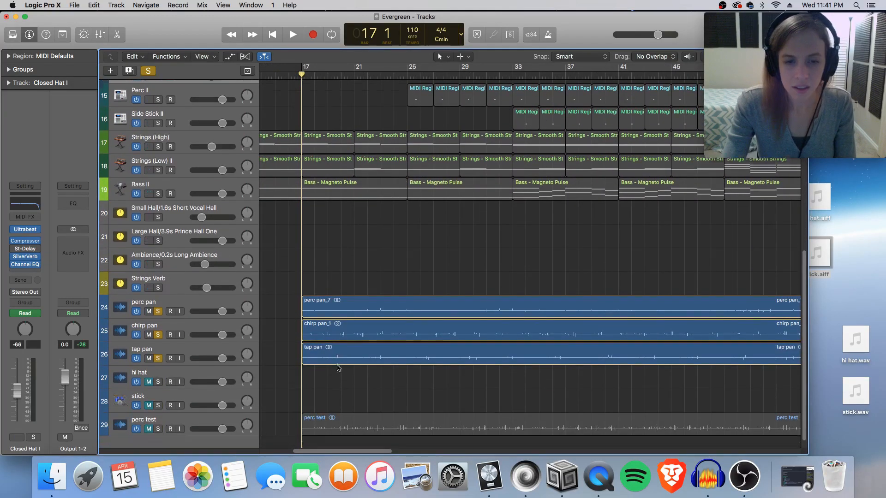
key("space")
key("super+Down")
key("super+Down")
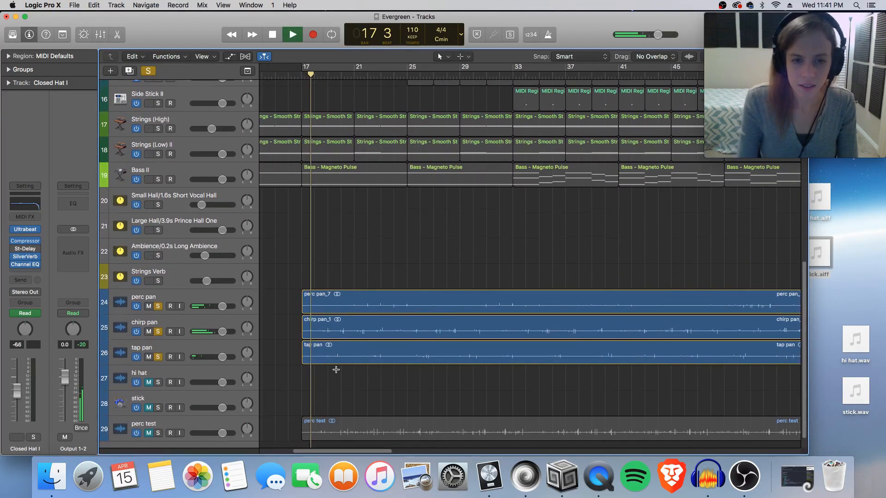
scroll(364, 341, "down", 4)
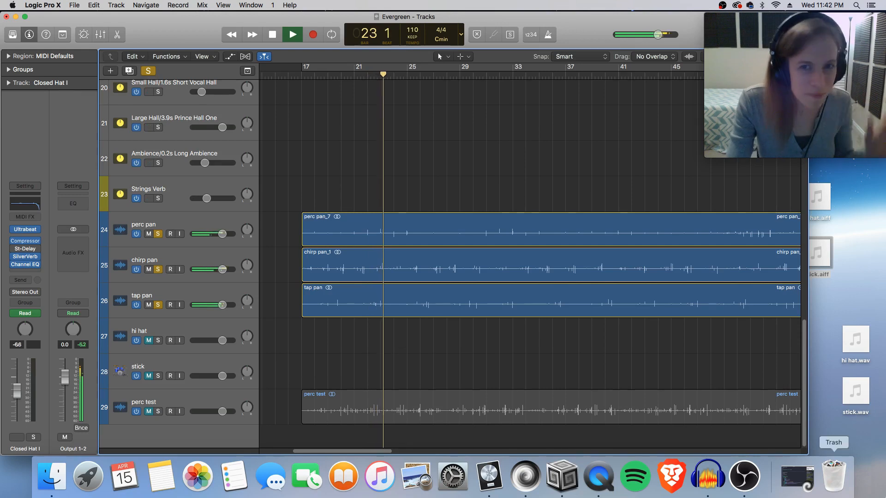
mouse_move(857, 352)
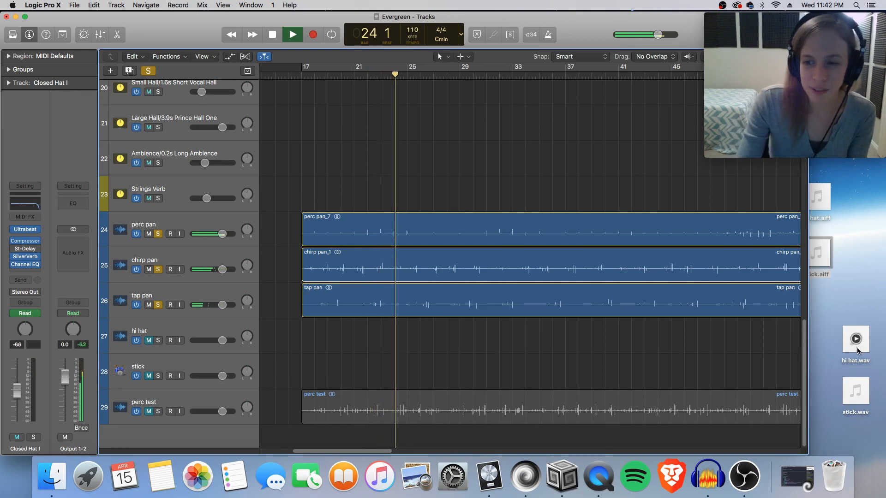
key("space")
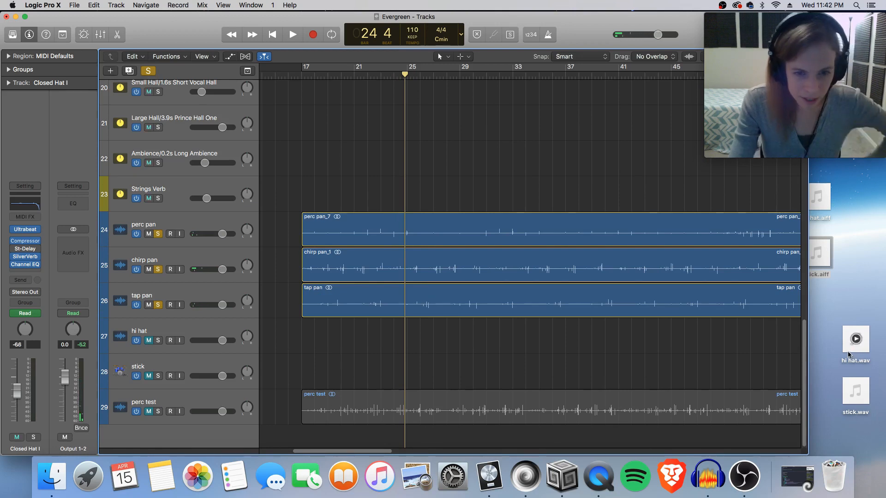
- Place hi hat.wav from the desktop on track 27 just after the start of bar 20, and rename the track as hi hat
left_click_drag(850, 351, 344, 345)
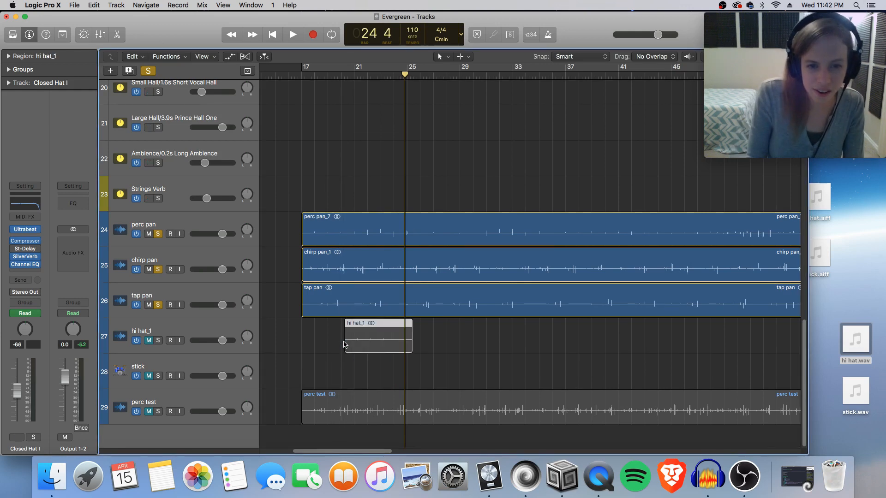
left_click(152, 334)
double_click(152, 334)
key("Right")
key("BackSpace")
key("BackSpace")
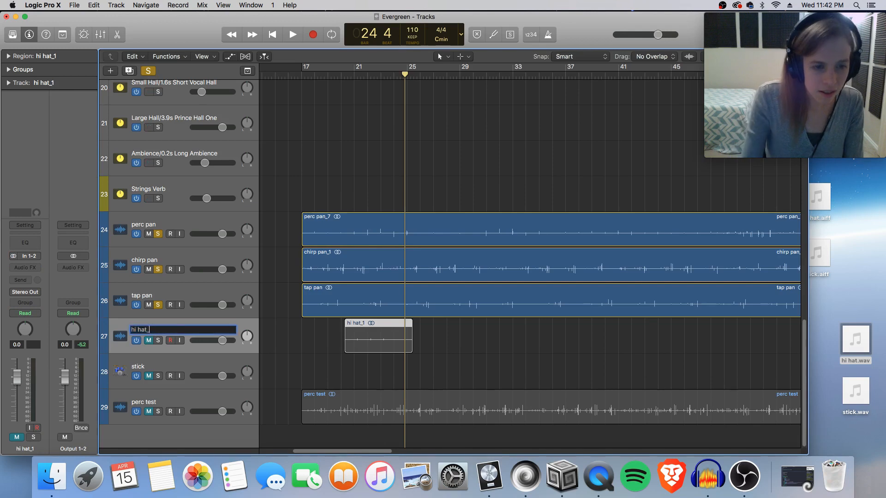
key("Return")
- Unmute and solo the hi hat track, and play it with the pan tracks from bar 20
left_click(148, 341)
left_click(158, 341)
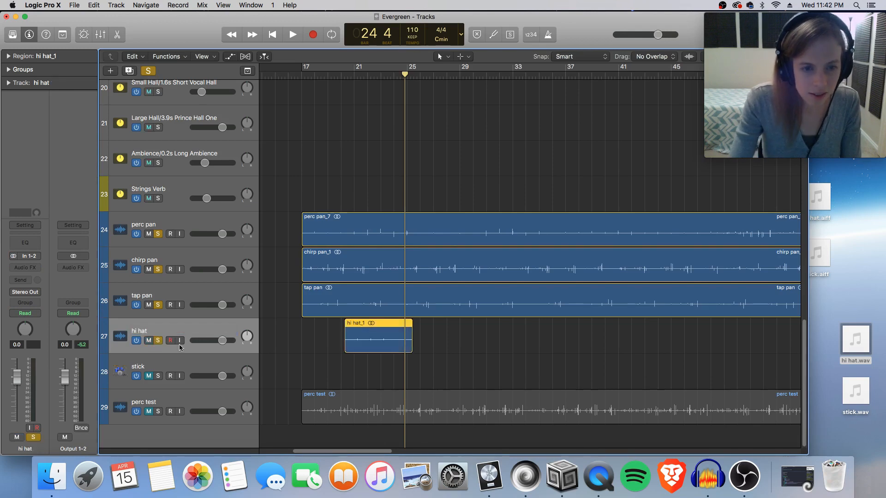
key("super+Right")
key("super+Right")
key("super+Right")
key("super+Right")
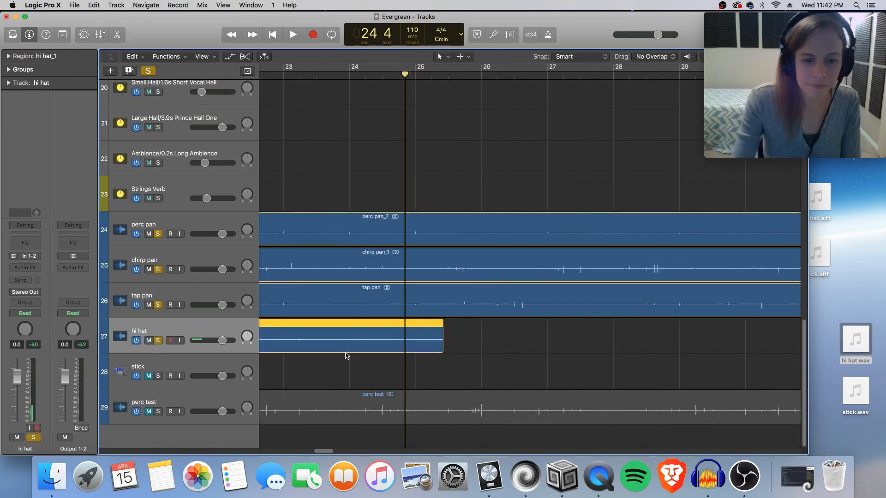
left_click_drag(324, 451, 312, 452)
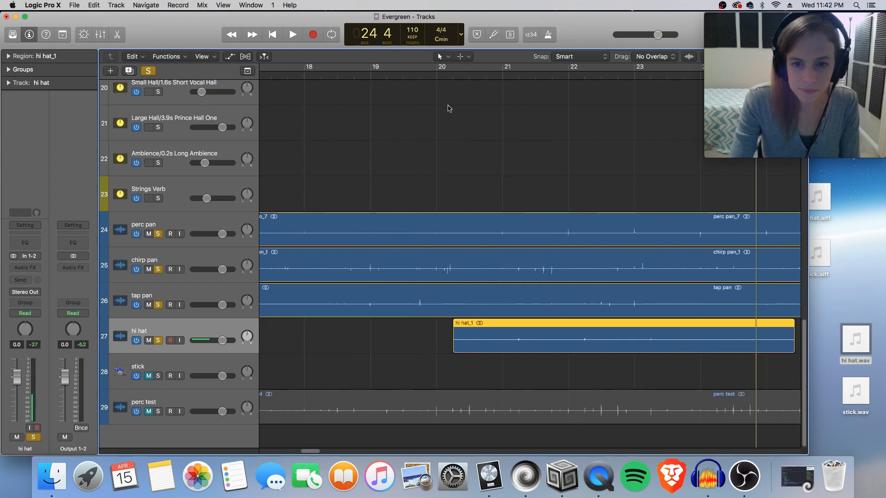
left_click(439, 78)
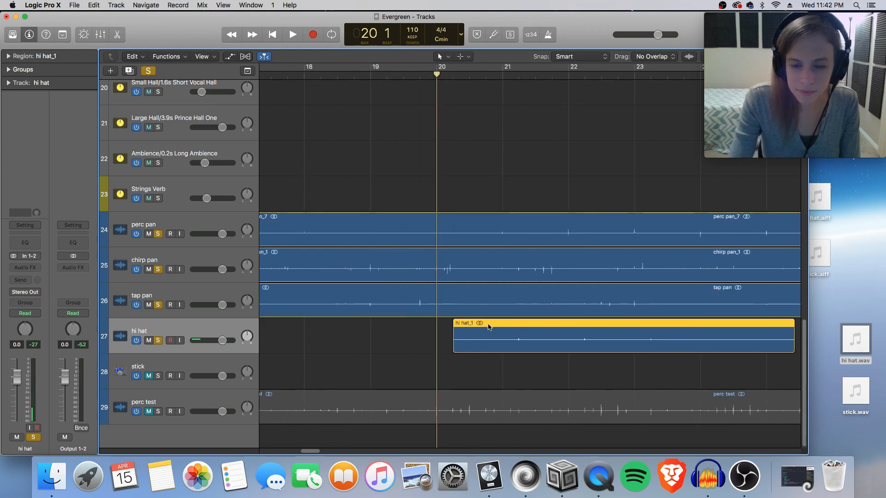
key("space")
key("super+Right")
key("super+Right")
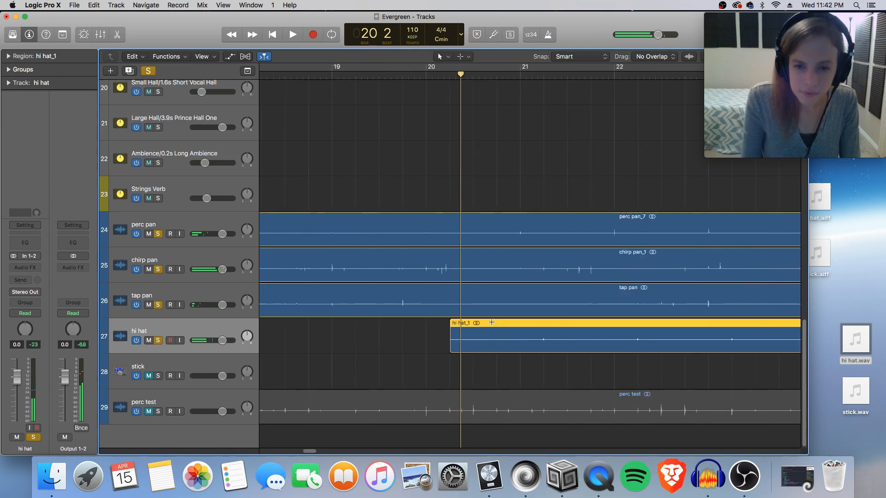
- Shift the hi hat region slightly earlier, to just before beat 2 of bar 20
key("super+Right")
key("super+Right")
key("super+Right")
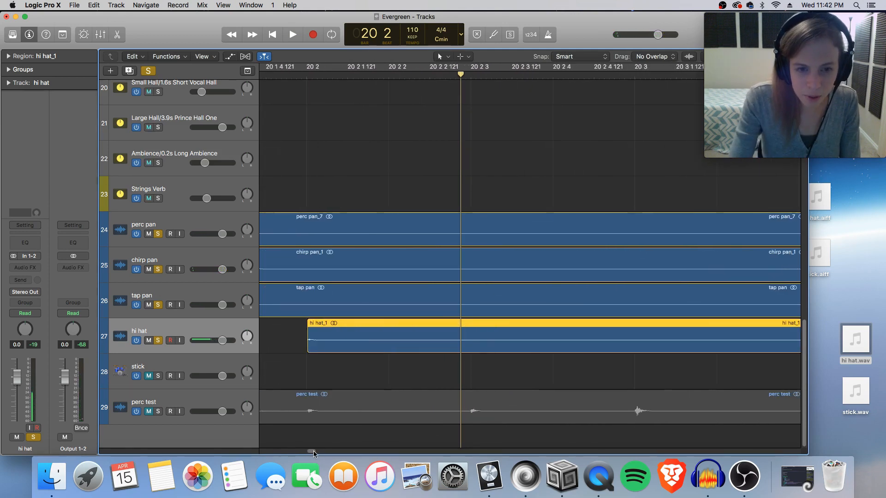
left_click_drag(314, 452, 313, 452)
left_click_drag(730, 329, 674, 328)
- Play the soloed tracks from bar 17 into the start of the hi hat region, with cycle mode on
key("super+Left")
key("super+Left")
key("super+Left")
key("super+Left")
key("super+Left")
key("super+Left")
key("super+Left")
key("super+Left")
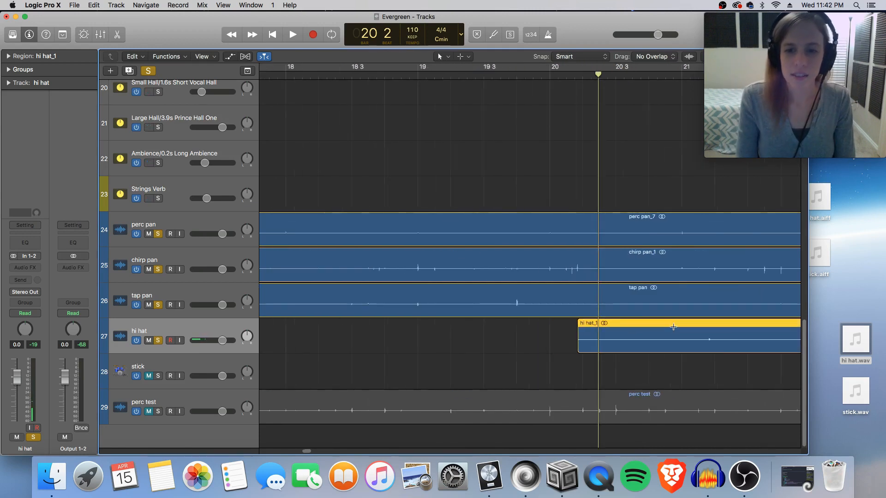
key("super+Left")
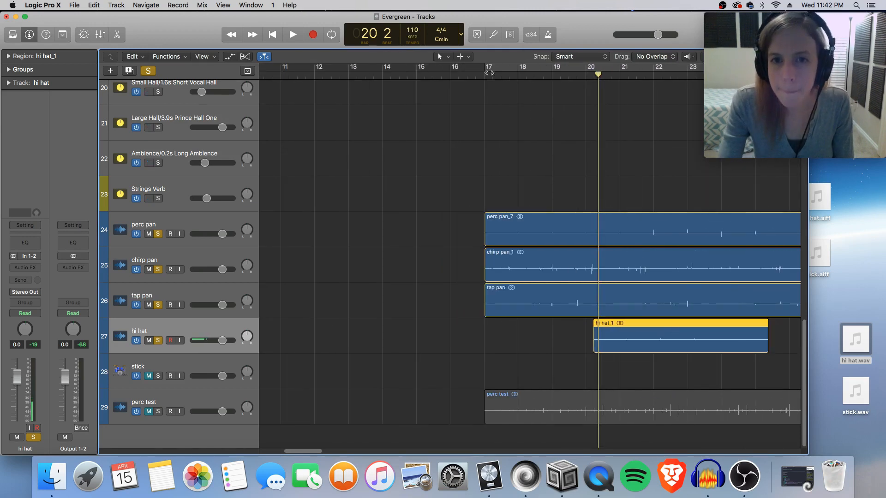
left_click(488, 72)
key("space")
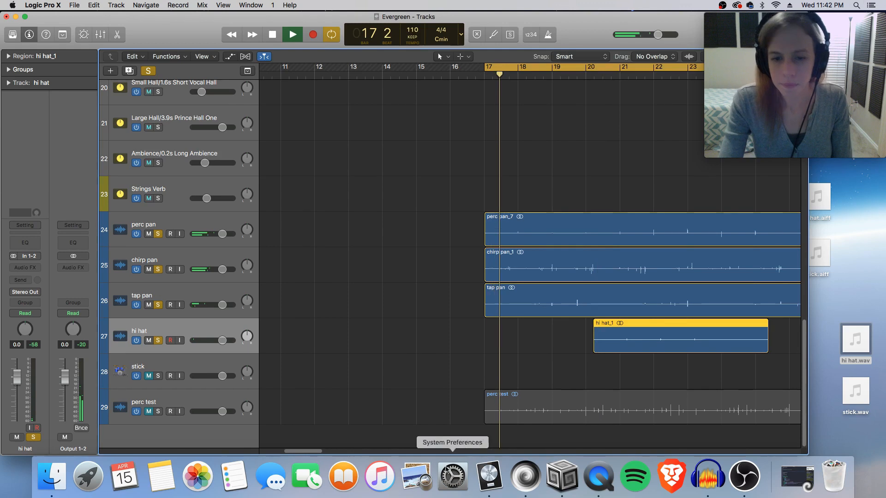
left_click_drag(317, 450, 329, 451)
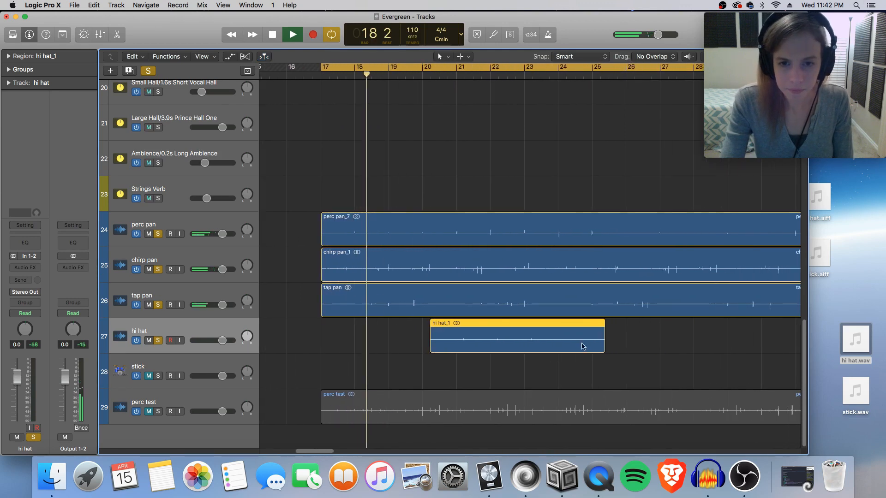
key("super+Down")
key("super+Right")
key("super+Right")
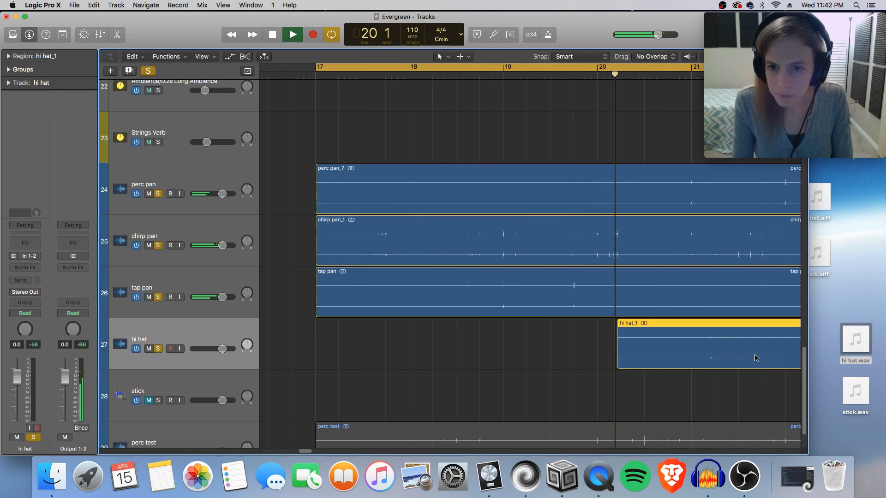
key("space")
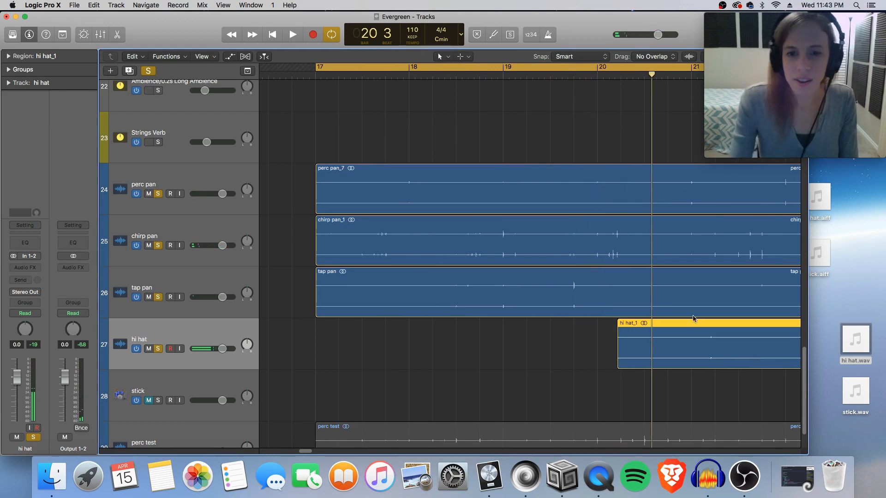
- Play from bar 17 up to its fourth beat, and move the start of the hi hat region to bar 17 beat 4
key("space")
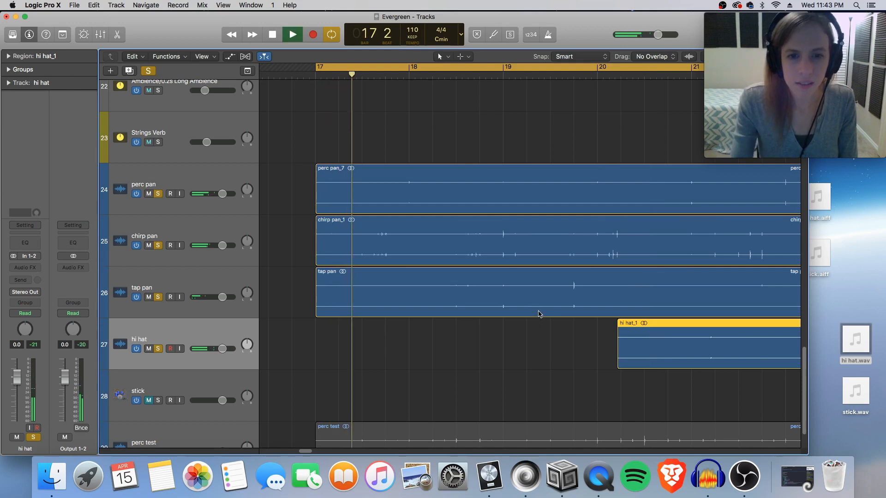
key("space")
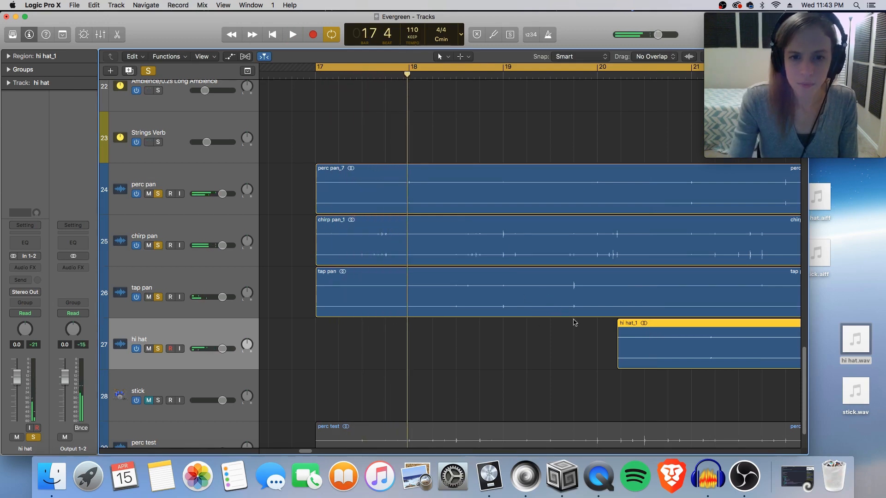
left_click_drag(640, 333, 409, 332)
- Place the playhead at bar 17 beat 4 and examine how the hi hat region's first hit lines up with the chirp pan waveform
key("super+Right")
key("super+Right")
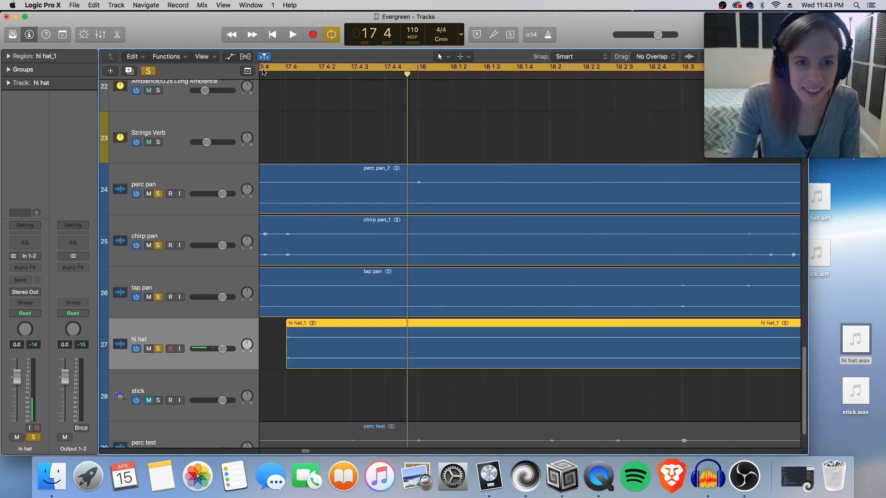
left_click(285, 78)
key("super+Right")
key("super+Right")
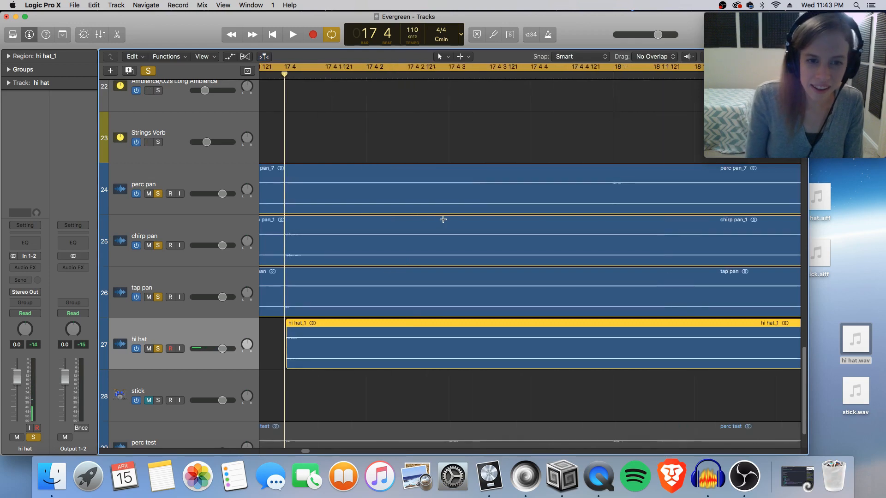
key("super+Down")
key("super+Down")
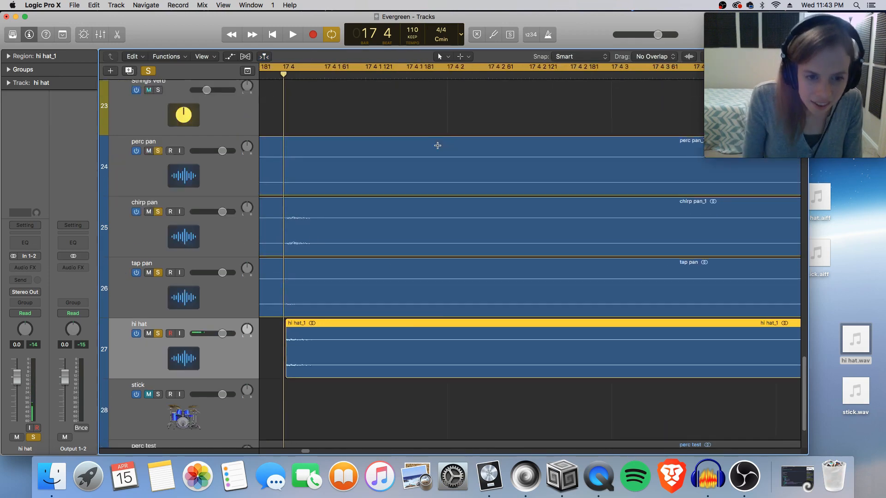
key("super+Left")
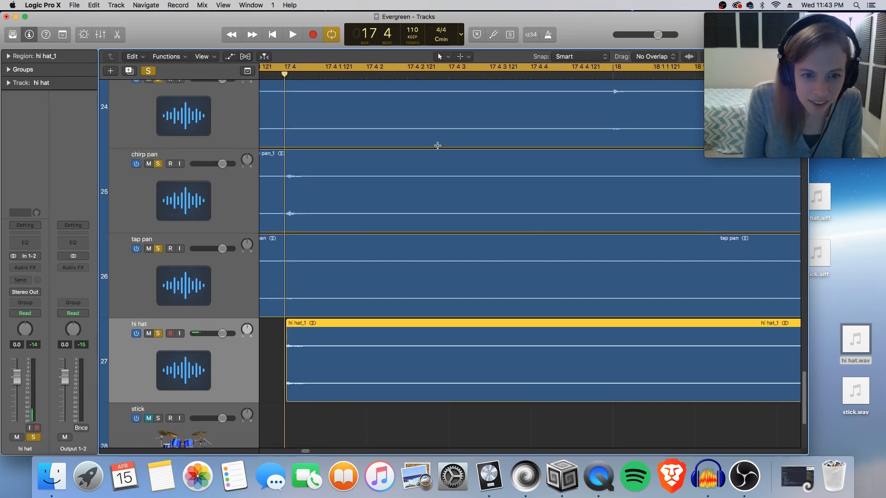
key("super+Right")
key("super+Right")
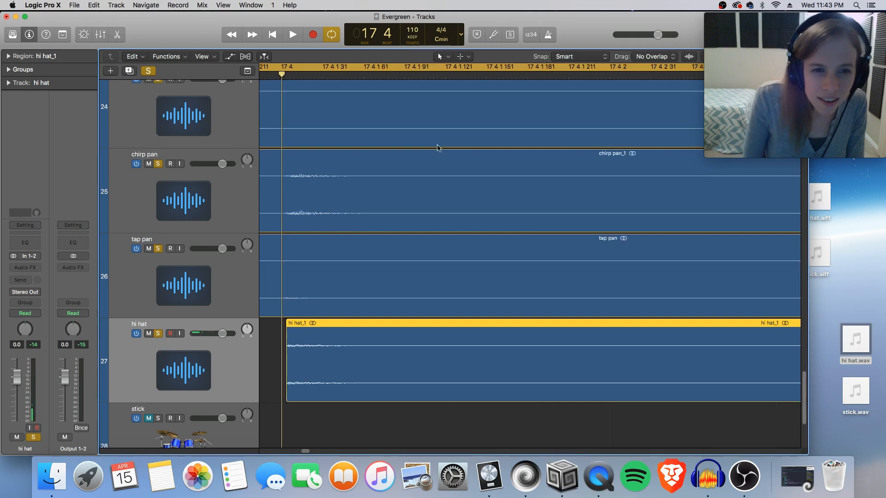
key("super+Left")
key("super+Left")
key("super+Left")
key("super+Left")
key("super+Left")
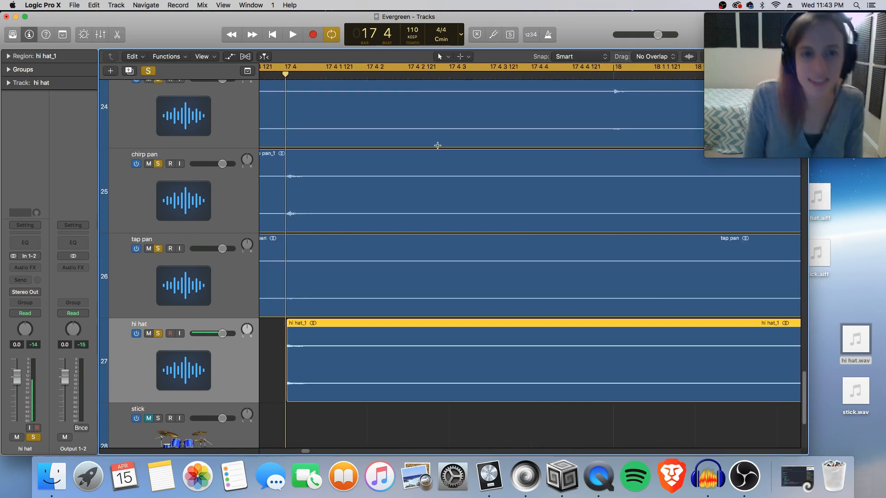
- Play the soloed tracks through bar 20 beat 4 to check the hi hat region's timing against the chirp pan
key("super+Left")
key("super+Left")
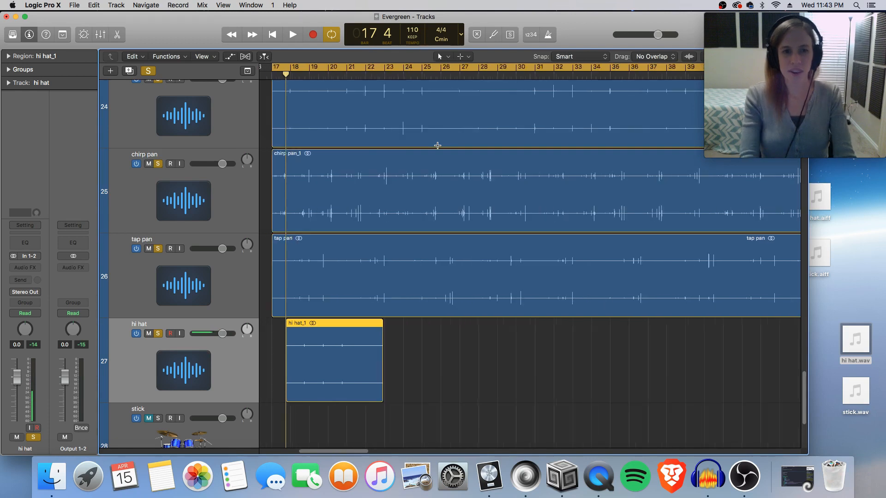
key("space")
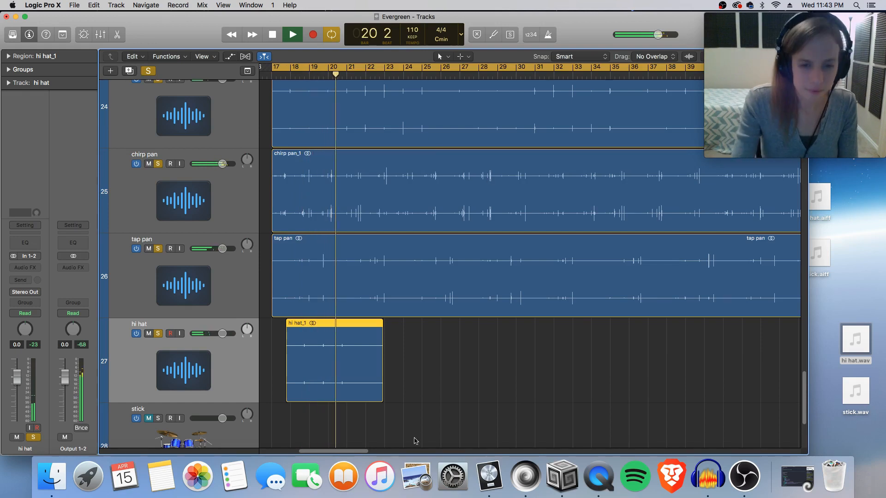
key("space")
- Trim the silent tail of the hi hat region so that it ends just before bar 22
key("super+Right")
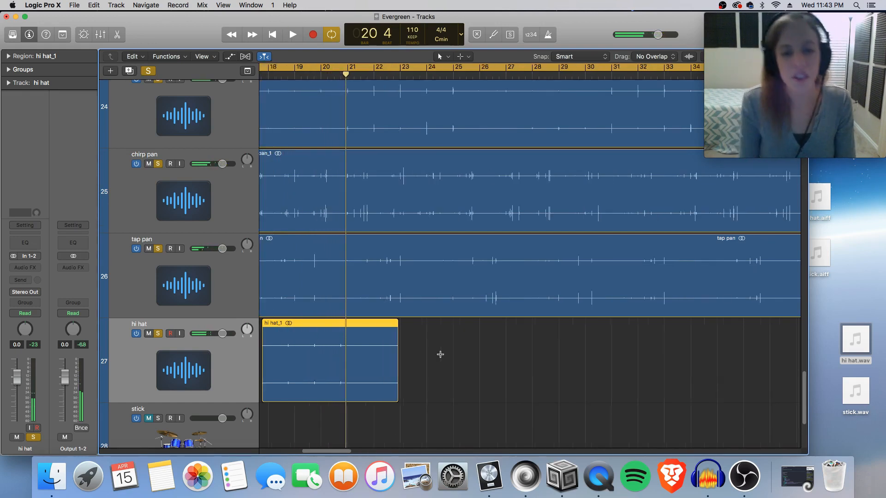
left_click_drag(431, 352, 381, 384)
key("Delete")
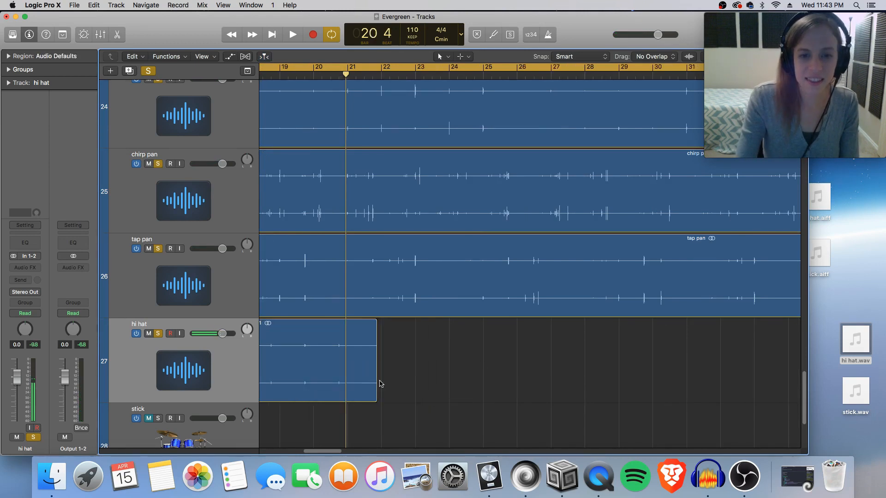
key("super+Left")
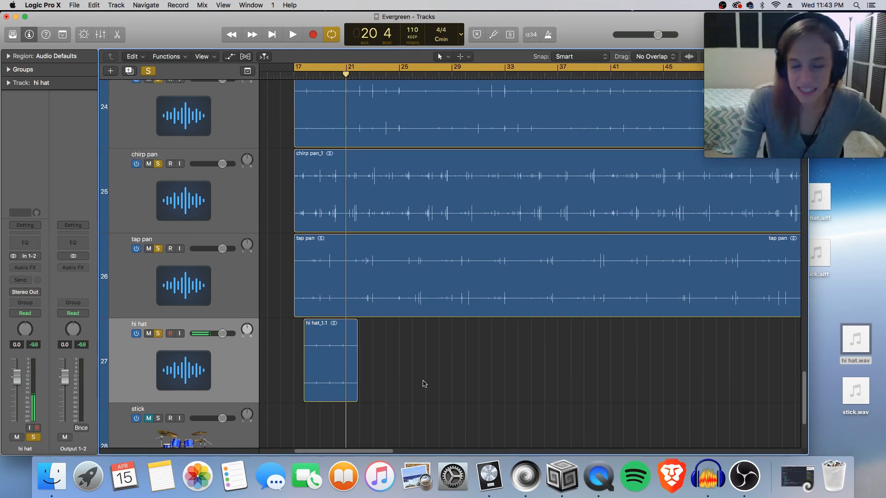
- Try to add stick.aiff from the desktop to the stick track at bar 20
scroll(448, 369, "down", 3)
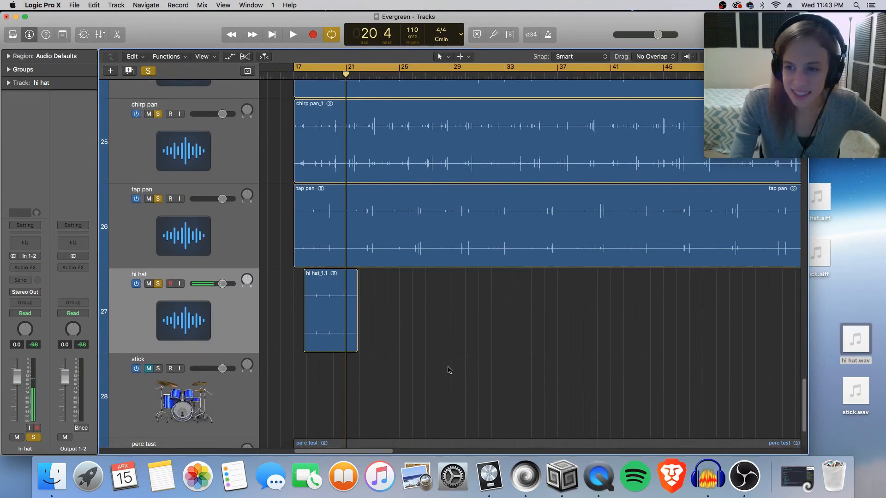
scroll(448, 370, "down", 1)
mouse_move(820, 262)
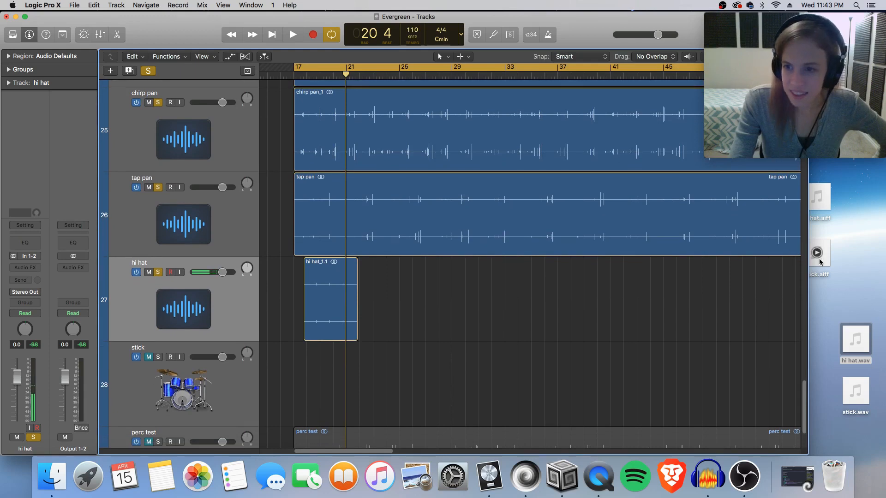
left_click_drag(821, 264, 334, 386)
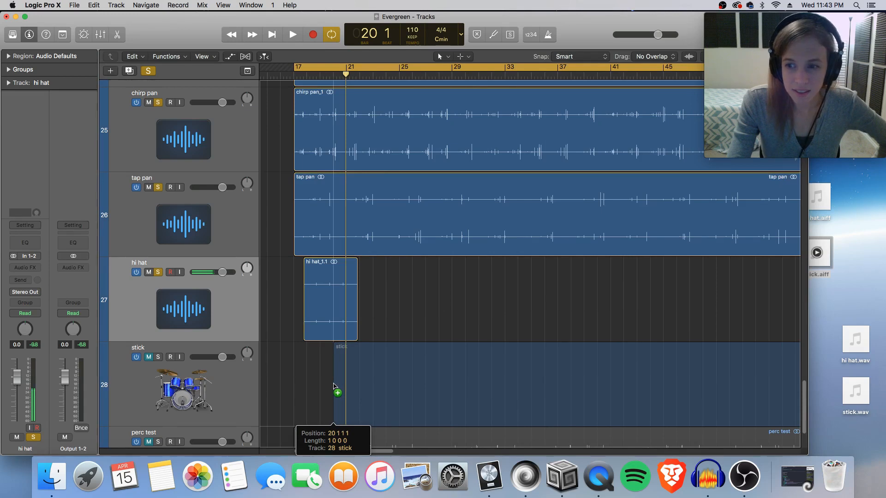
left_click_drag(358, 383, 358, 383)
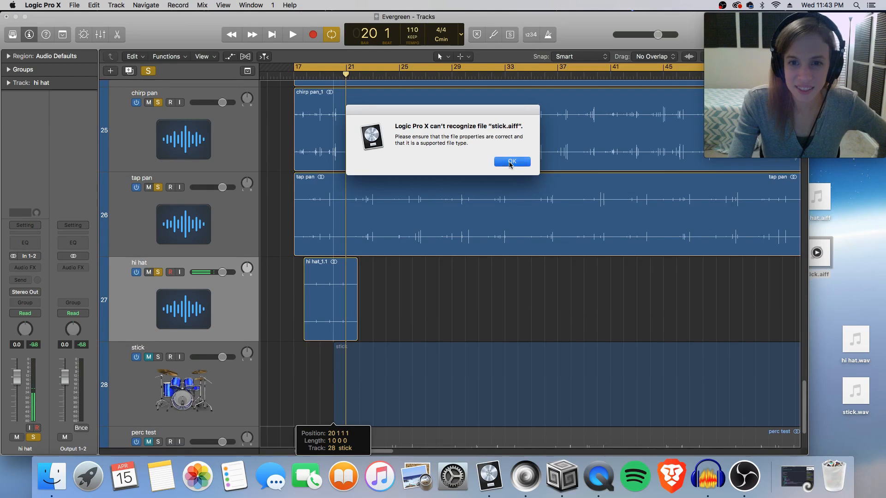
left_click(511, 162)
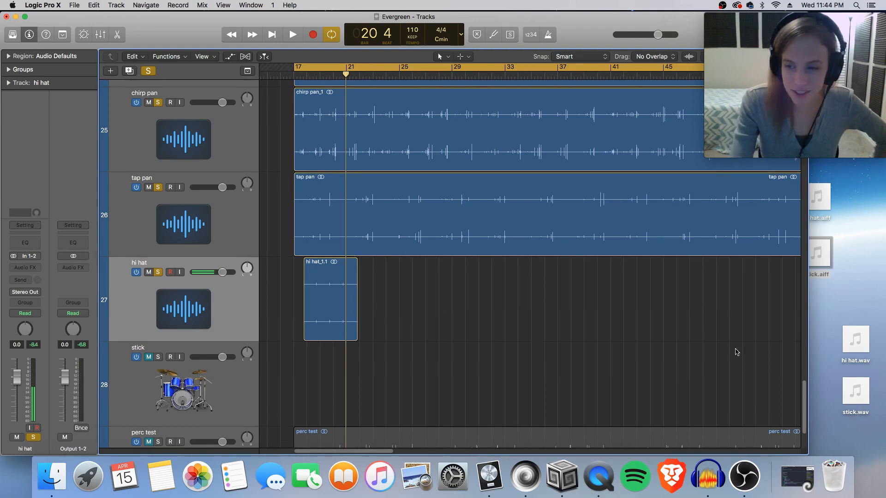
- Add stick.wav from the desktop to the stick track at bar 21, and name the track stick
left_click_drag(850, 397, 348, 396)
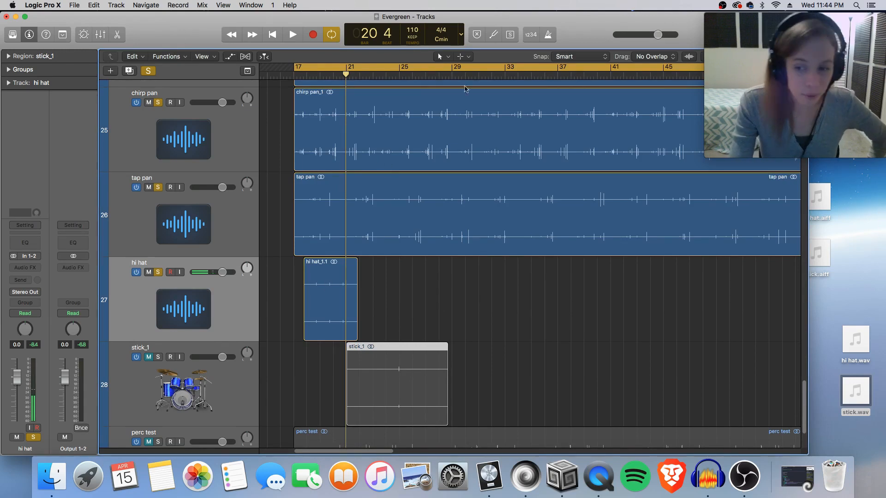
double_click(147, 349)
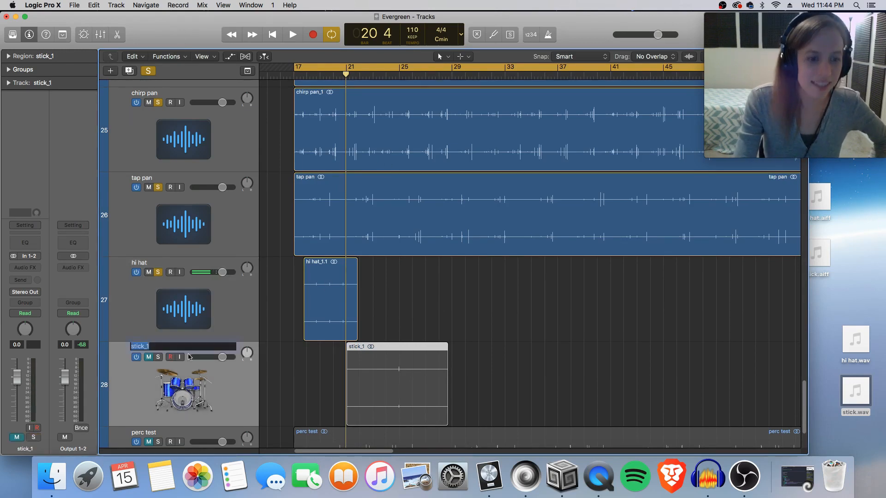
key("Return")
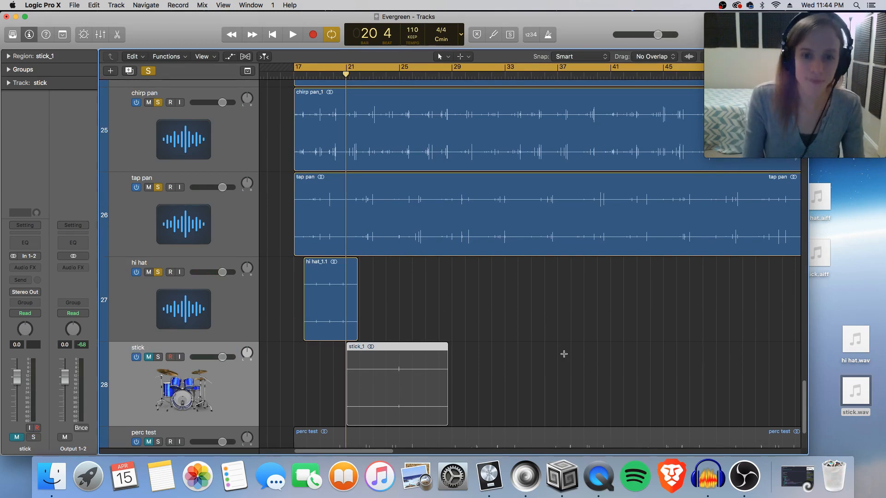
- Solo the stick track and play the soloed tracks from bar 17 to bar 19
key("super+Right")
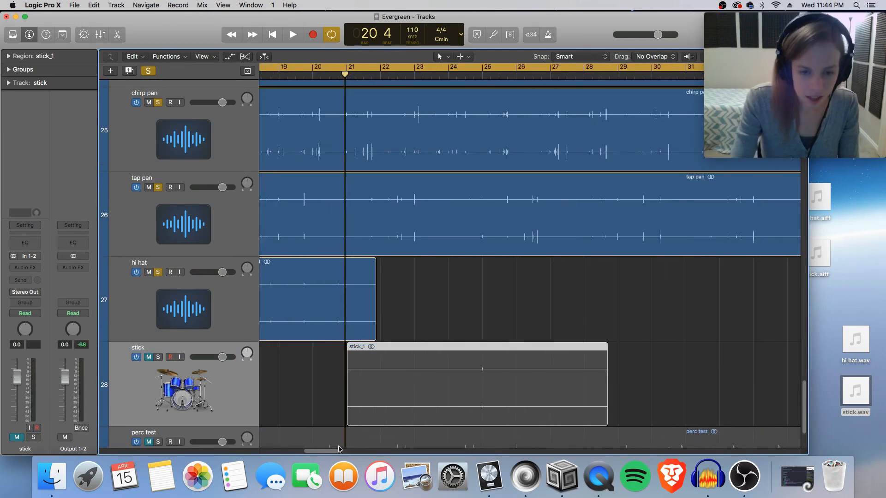
left_click_drag(335, 453, 328, 456)
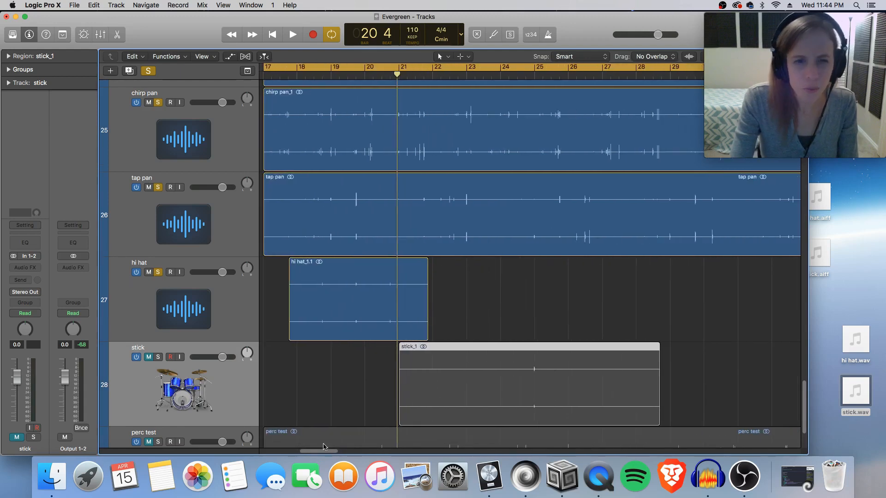
left_click(159, 357)
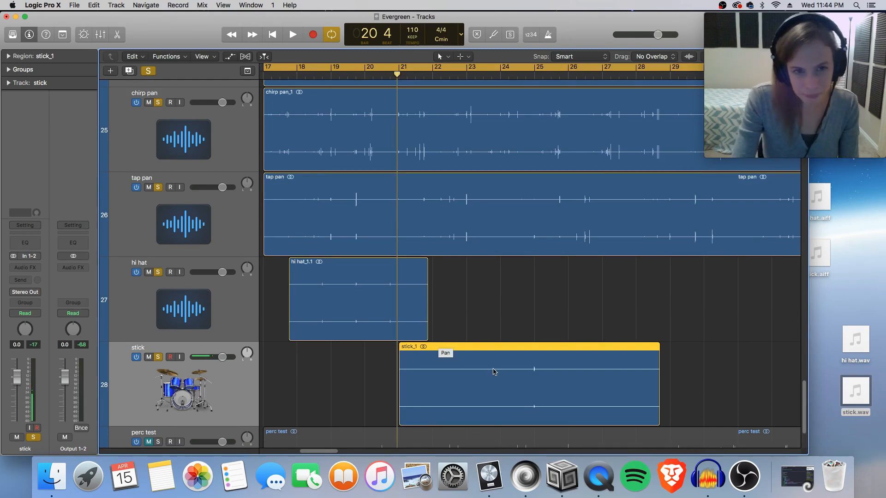
key("space")
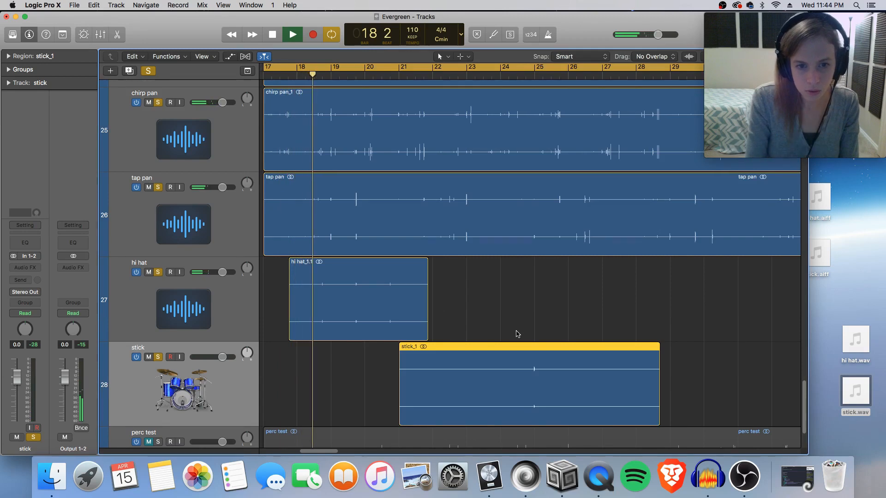
key("space")
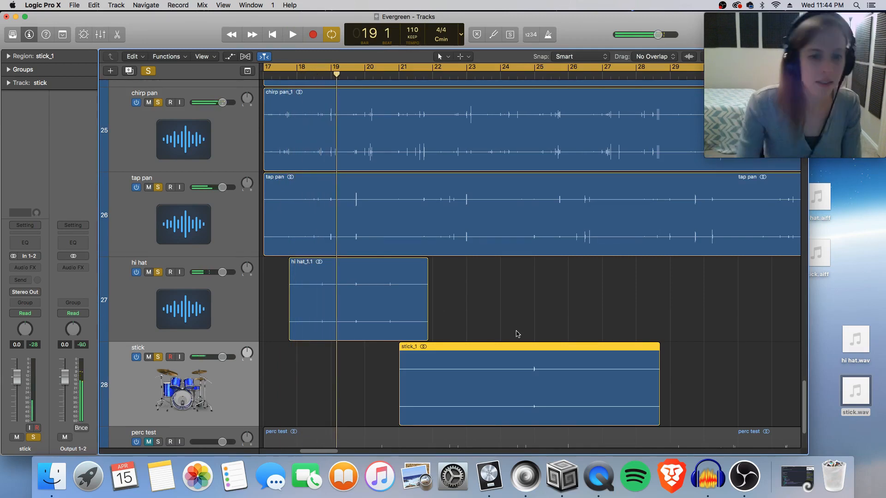
- Move the stick region earlier so that it starts at bar 19
key("super+Right")
key("super+Right")
key("super+Right")
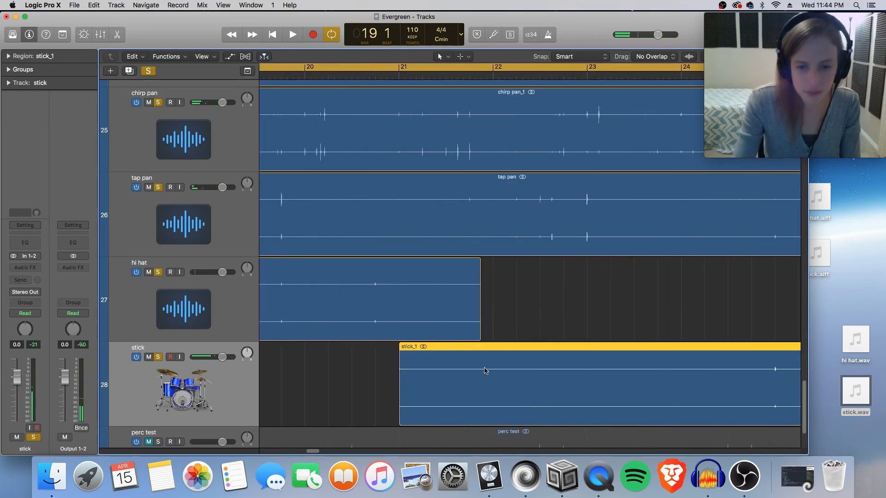
left_click_drag(481, 350, 333, 348)
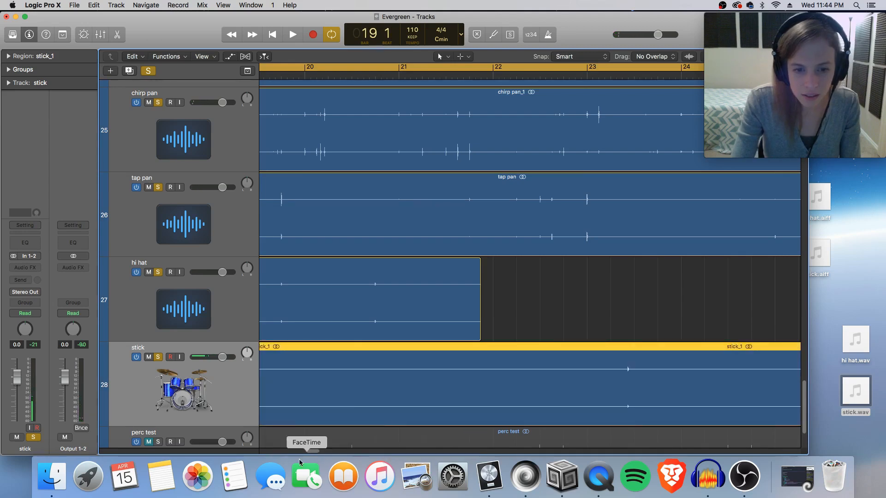
left_click_drag(309, 451, 304, 451)
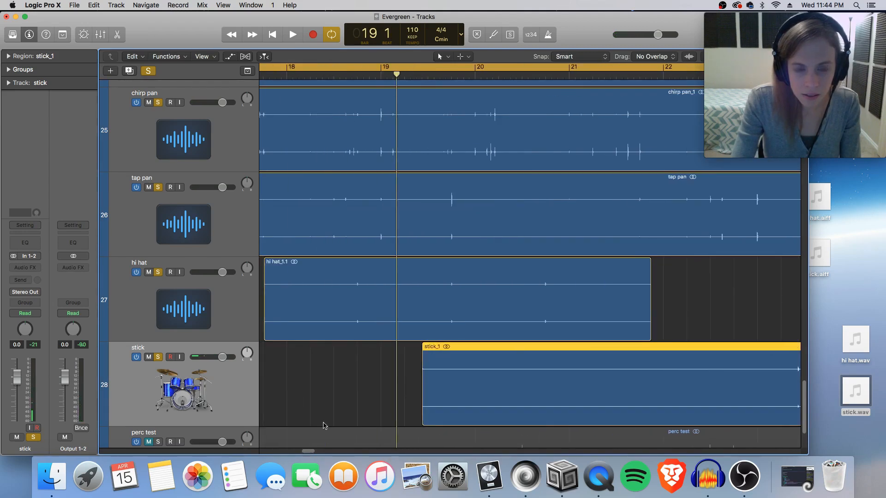
left_click_drag(473, 349, 433, 350)
- Play the soloed percussion tracks from bar 17 to bar 24 beat 4 to check the stick region's placement
key("space")
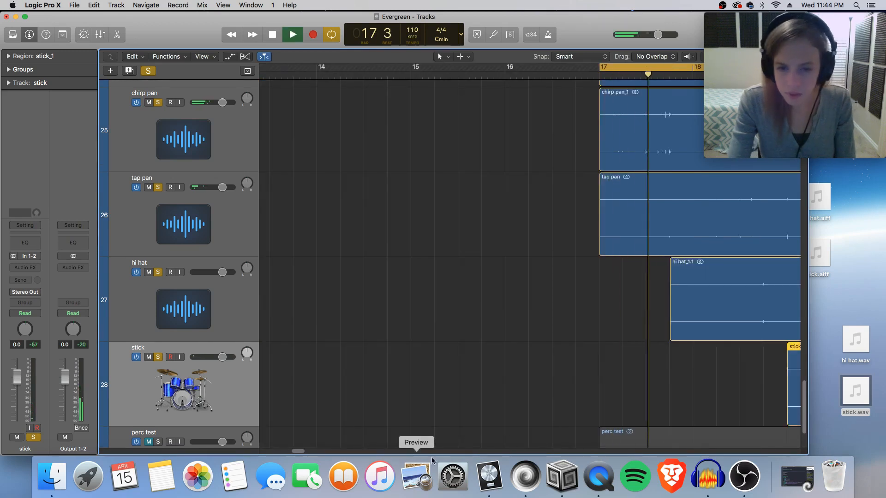
left_click_drag(303, 451, 312, 449)
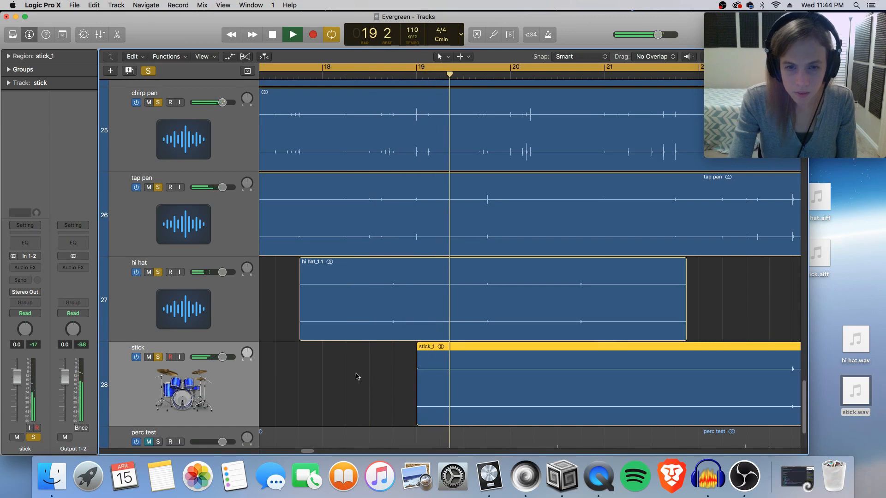
key("super+Left")
key("super+Left")
key("super+Left")
key("super+Left")
key("super+Left")
key("super+Left")
key("super+Left")
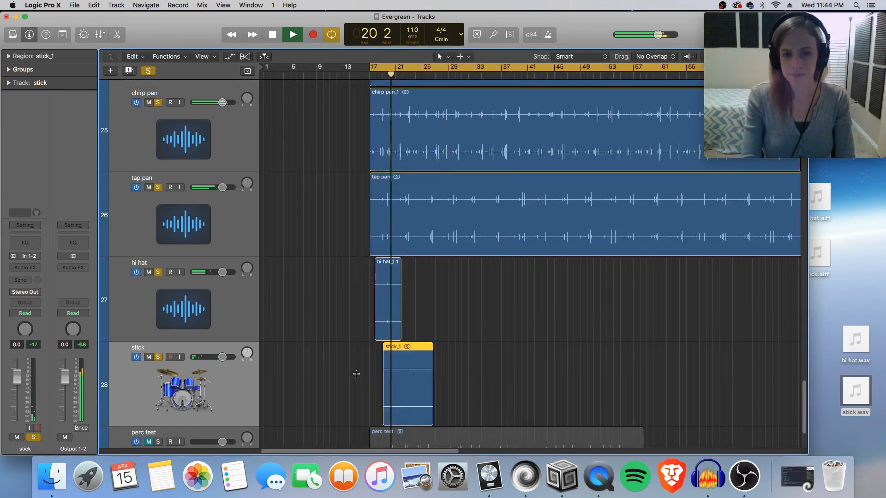
key("super+Left")
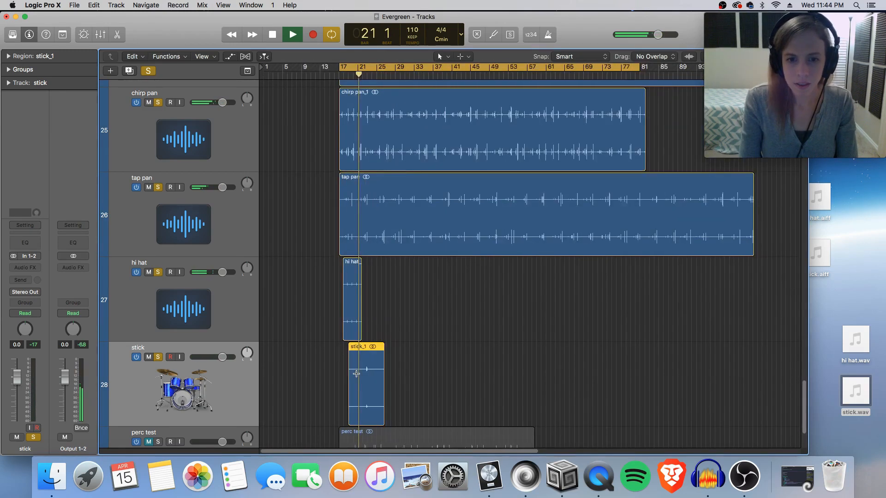
key("super+Right")
key("super+Right")
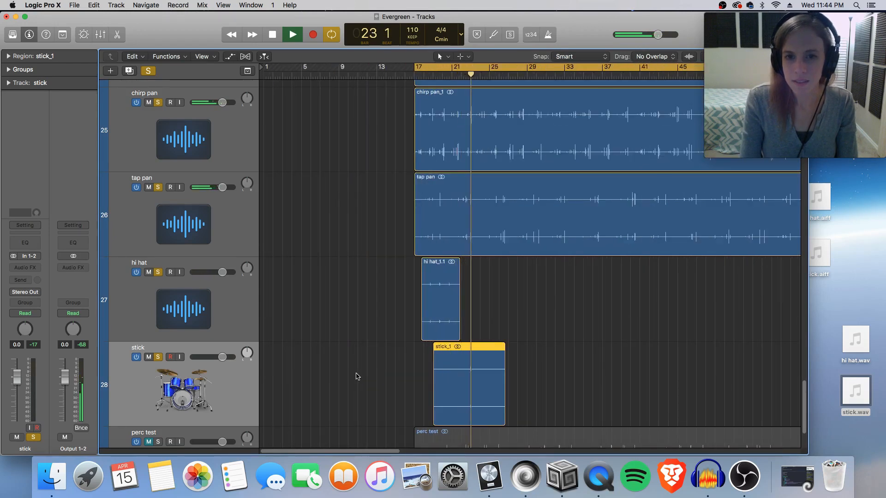
key("super+Up")
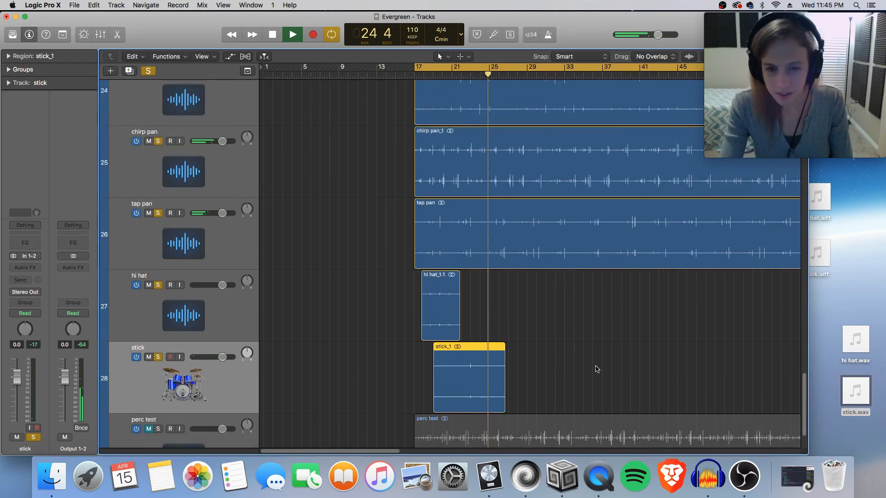
key("space")
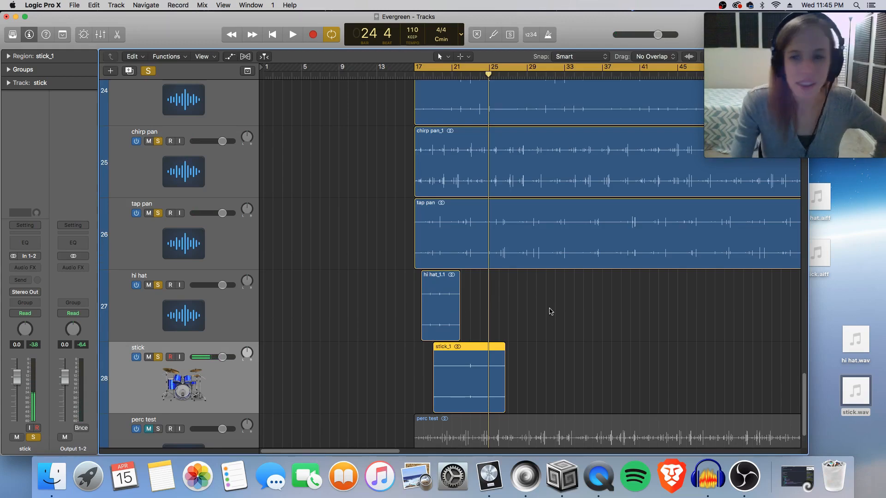
- Replay the soloed tracks from bar 17 to bar 21 beat 2, listening to the hi hat and stick parts together
key("super+Up")
key("super+Up")
scroll(553, 311, "right", 3)
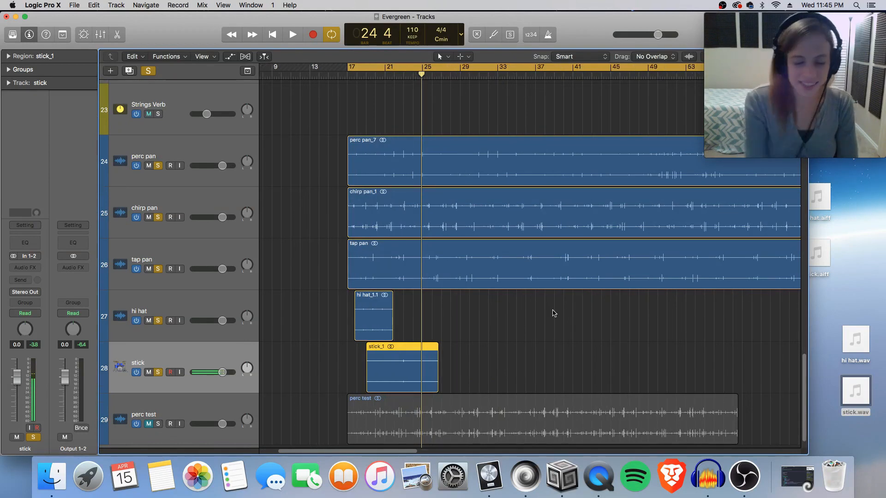
key("space")
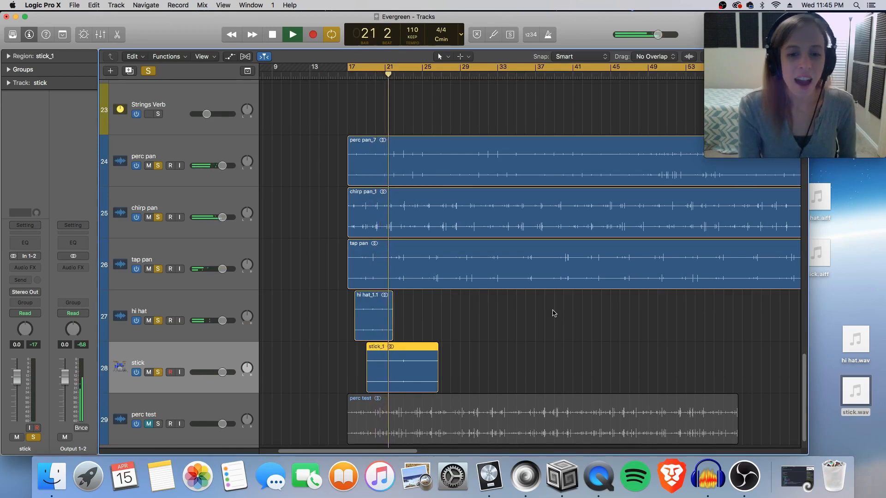
key("space")
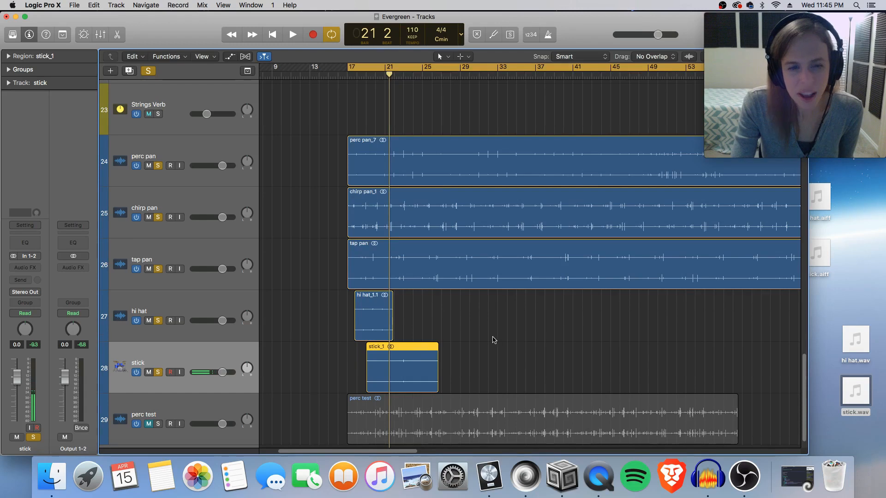
- Select the chirp pan region and examine how the percussion regions sit against the rest of the arrangement
key("super+Up")
key("super+Up")
key("super+Up")
key("super+Up")
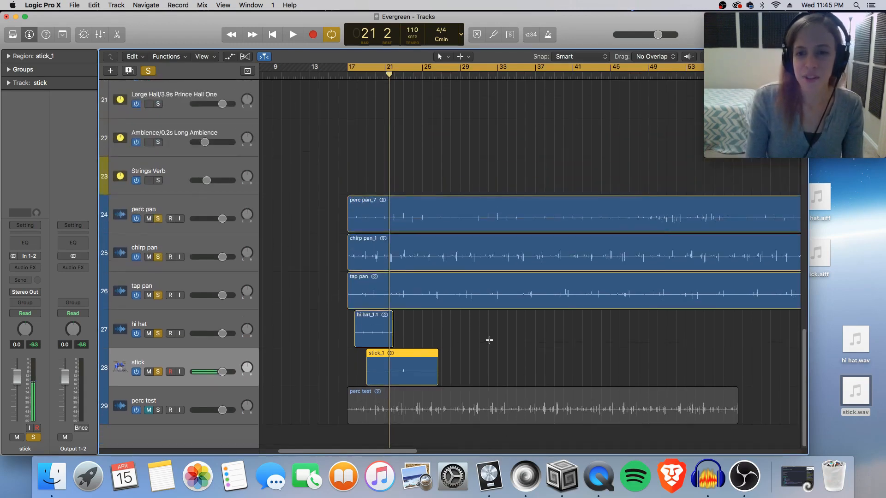
key("super+Left")
key("super+Left")
key("super+Left")
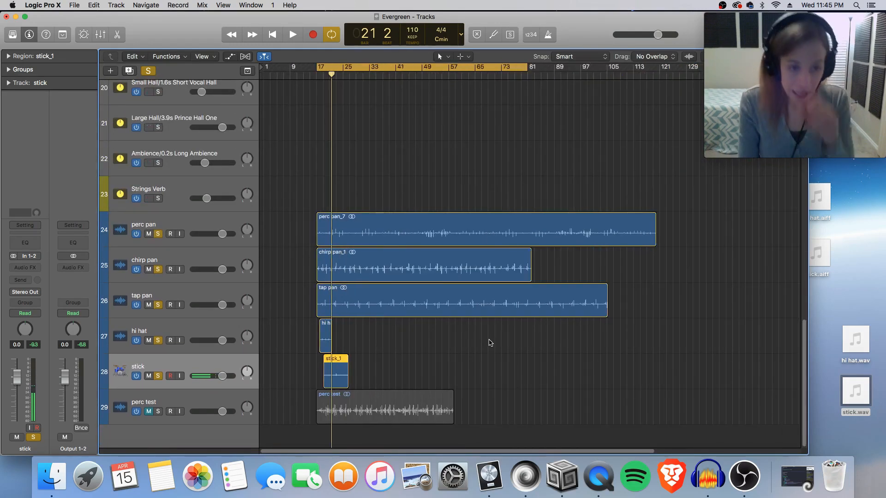
left_click(317, 260)
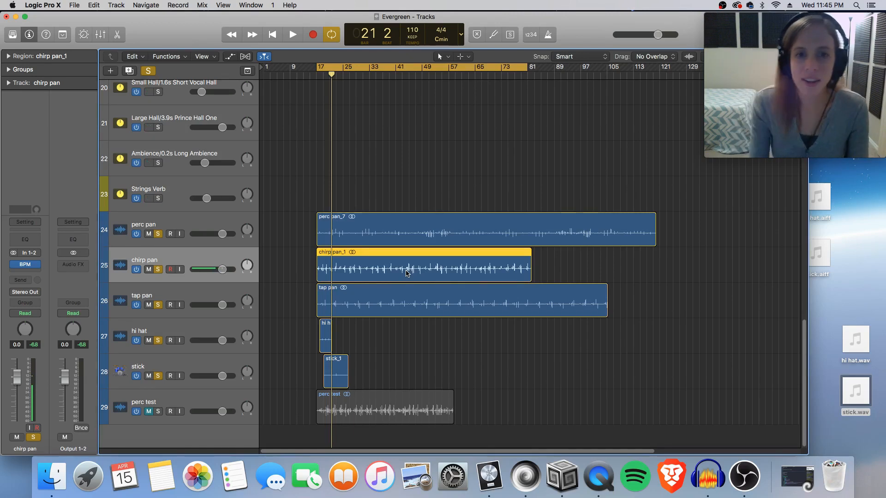
key("super+Up")
key("super+Up")
key("super+Up")
key("super+Up")
key("super+Up")
key("super+Up")
key("super+Up")
key("super+Left")
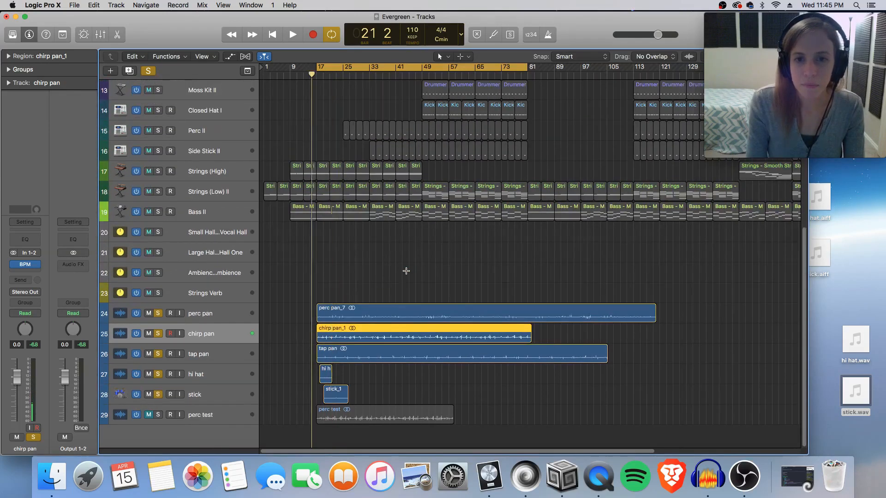
- Turn off solo on the perc pan, chirp pan, tap pan, hi hat and stick tracks, and mute hi hat and stick
key("super+Left")
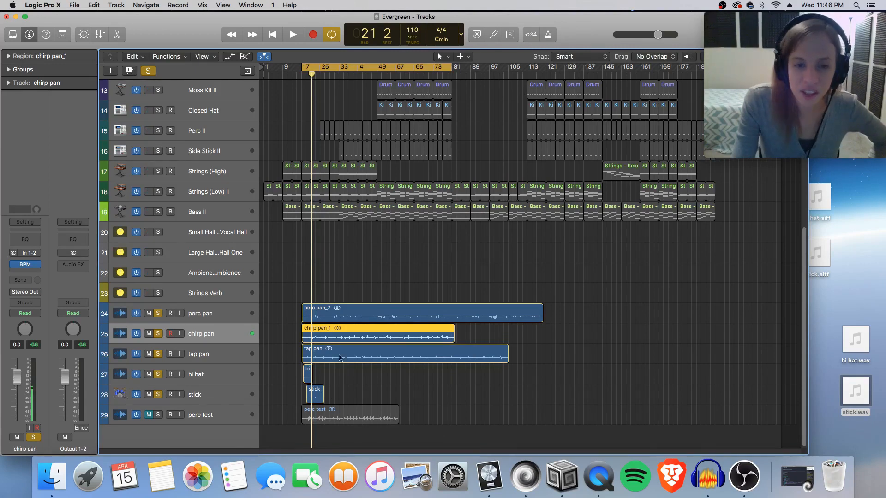
scroll(342, 369, "up", 1)
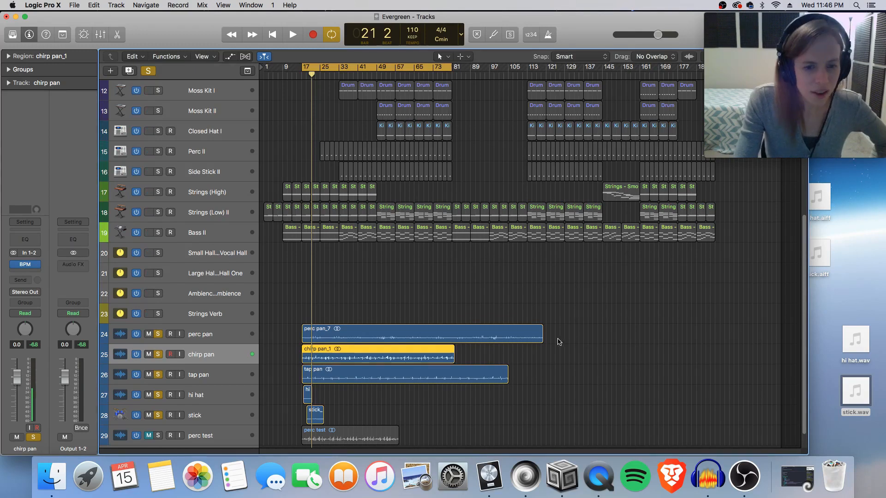
scroll(557, 344, "down", 1)
scroll(555, 348, "up", 1)
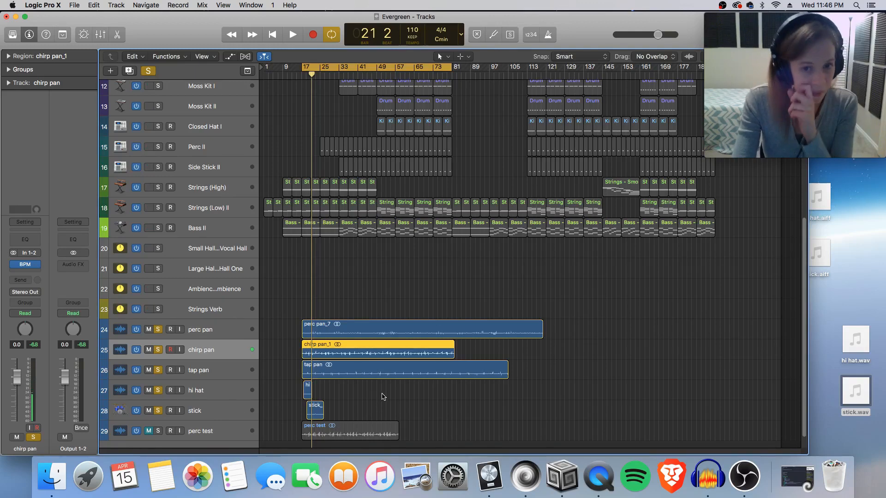
left_click_drag(157, 331, 158, 411)
scroll(650, 369, "up", 1)
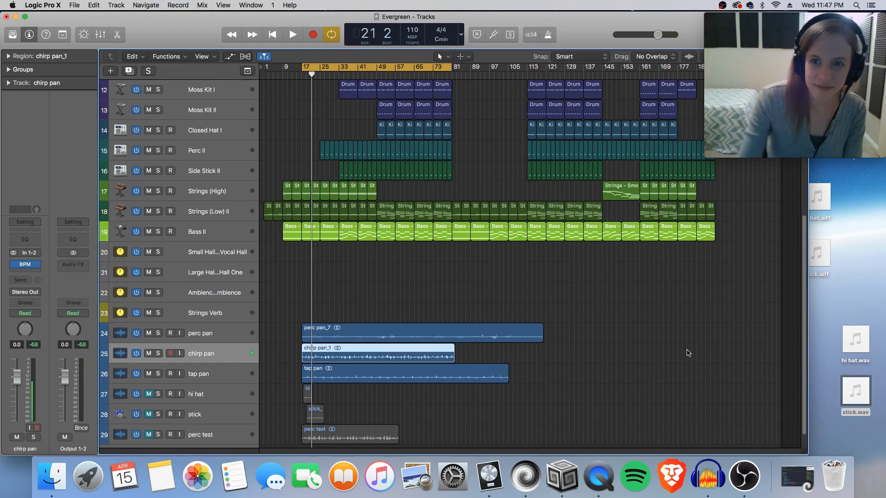
- Play the arrangement from bar 17, unmute the hi hat and stick tracks during playback, and select the stick track
key("space")
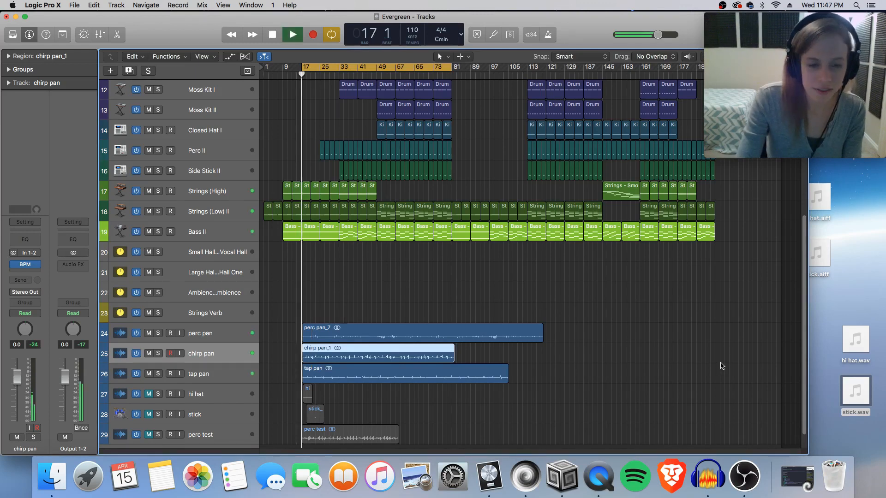
left_click_drag(145, 396, 149, 414)
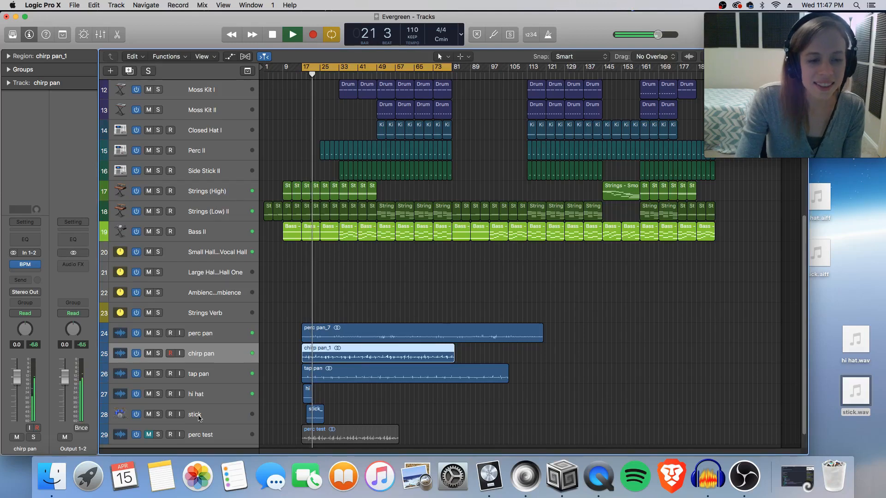
left_click(229, 415)
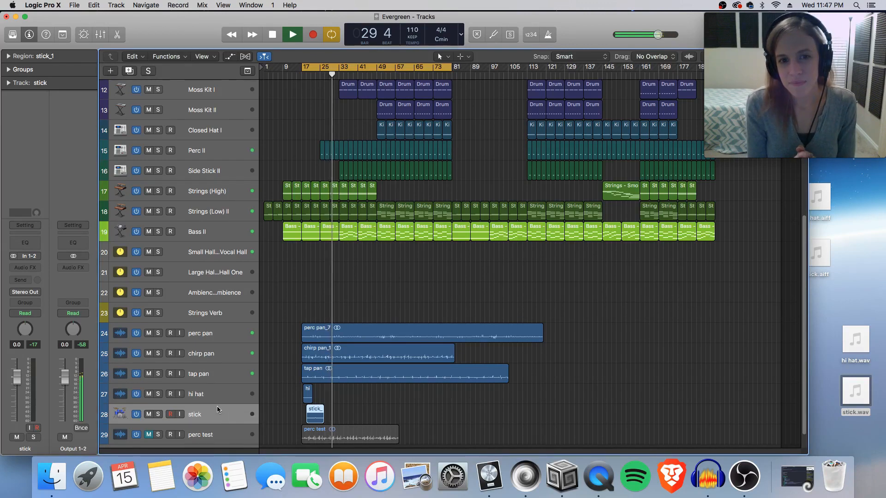
- Mute the original drum tracks from Moss Kit I through Side Stick II while playback continues
scroll(171, 189, "up", 1)
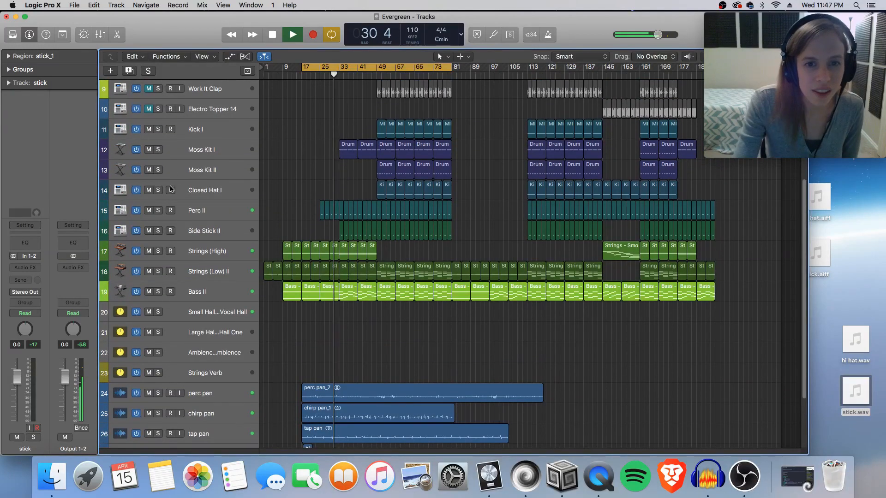
left_click_drag(148, 150, 149, 228)
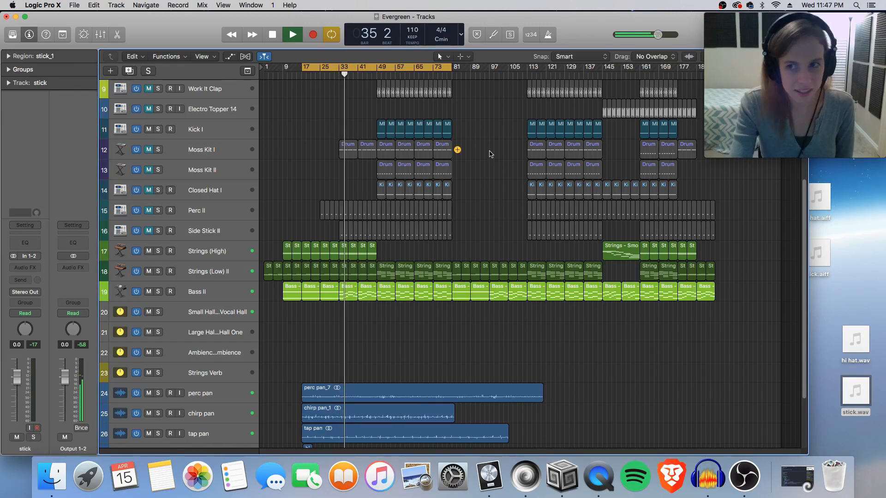
- Listen on to bar 48 and examine the whole track list to compare the muted and sounding tracks
scroll(486, 215, "up", 2)
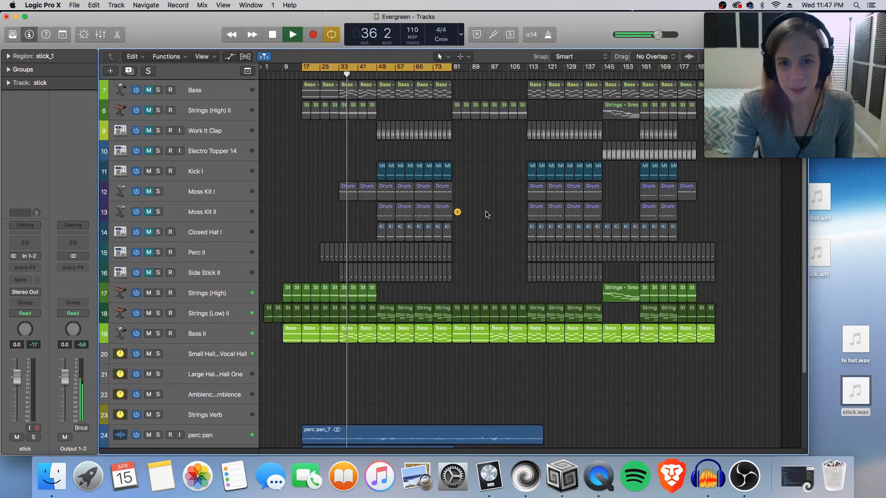
scroll(484, 212, "up", 6)
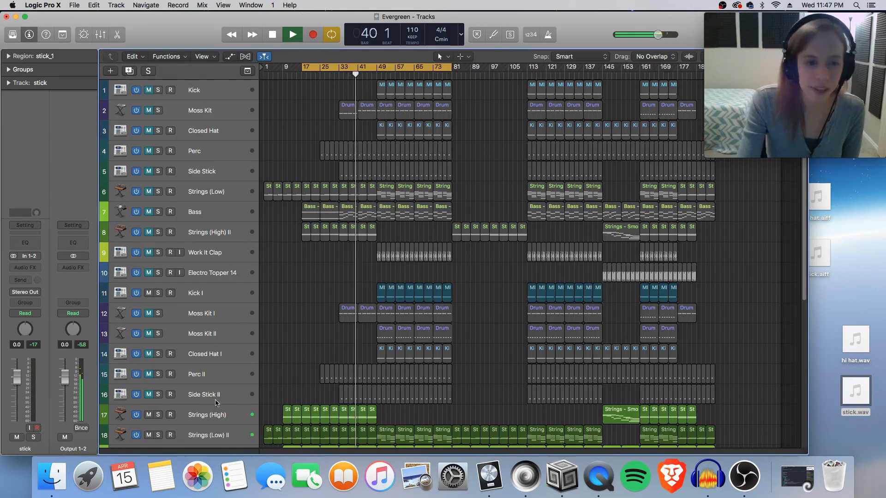
scroll(215, 365, "down", 1)
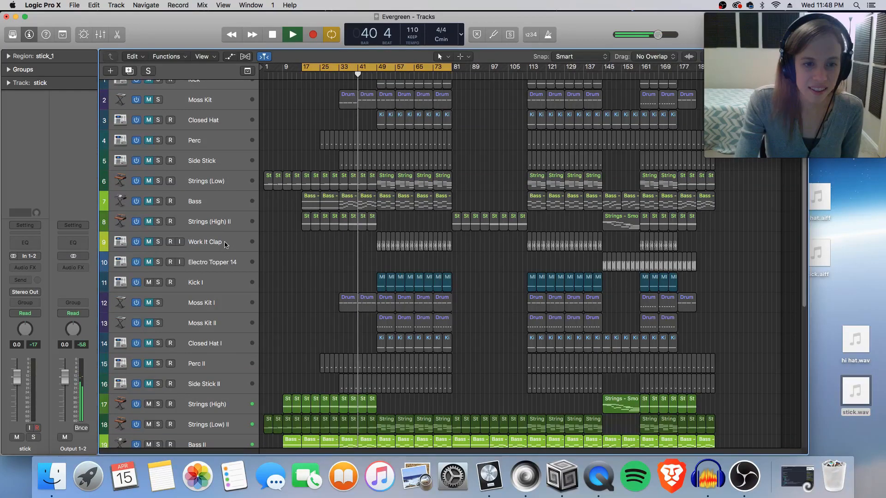
scroll(351, 319, "up", 1)
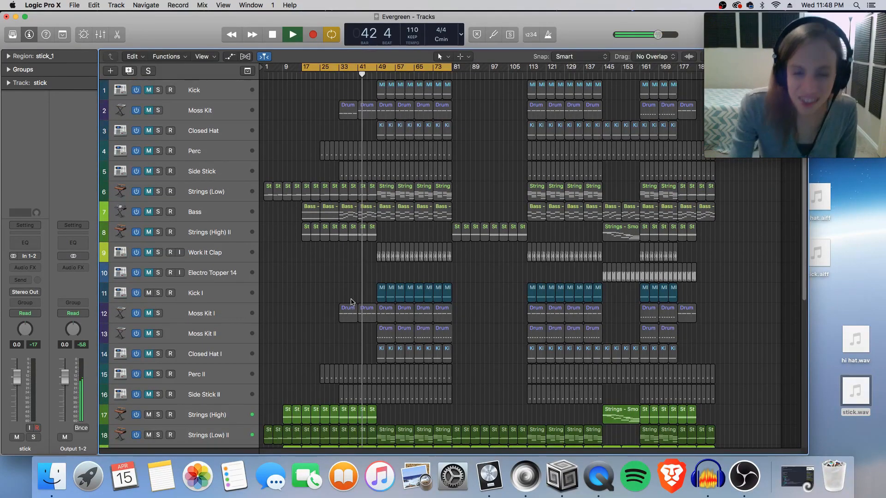
scroll(347, 305, "down", 9)
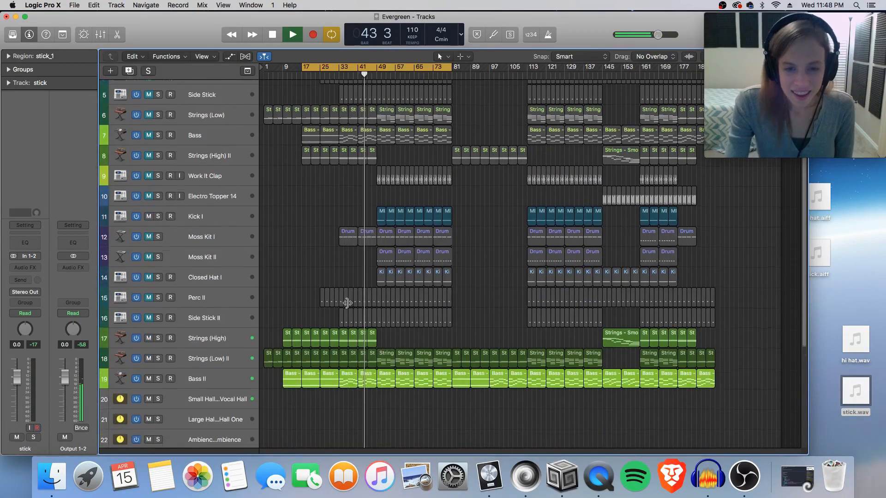
scroll(324, 300, "up", 2)
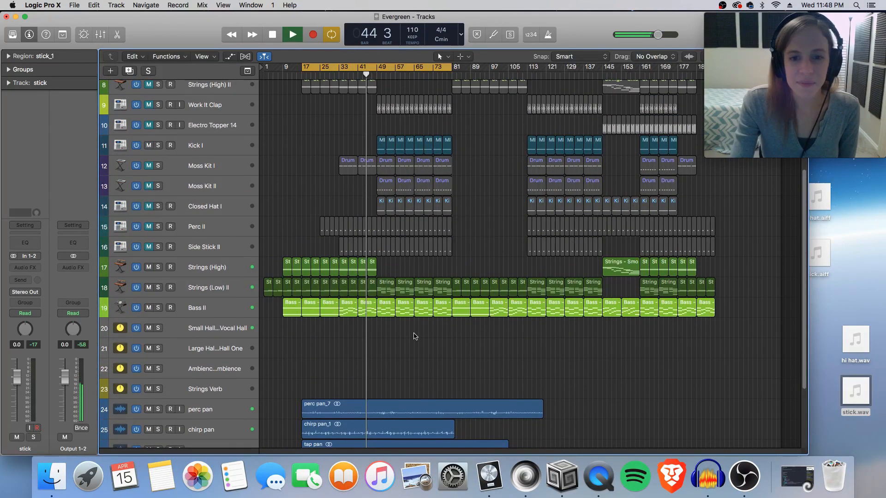
scroll(414, 341, "down", 4)
scroll(591, 383, "up", 11)
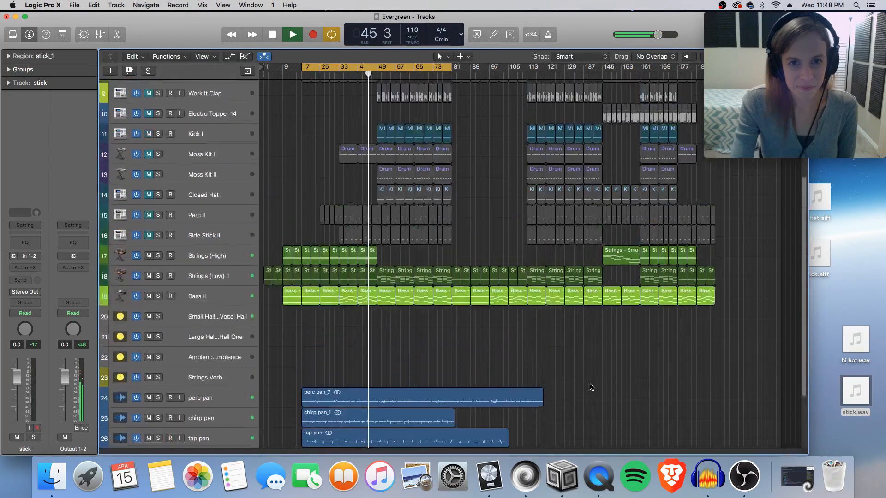
scroll(509, 319, "up", 1)
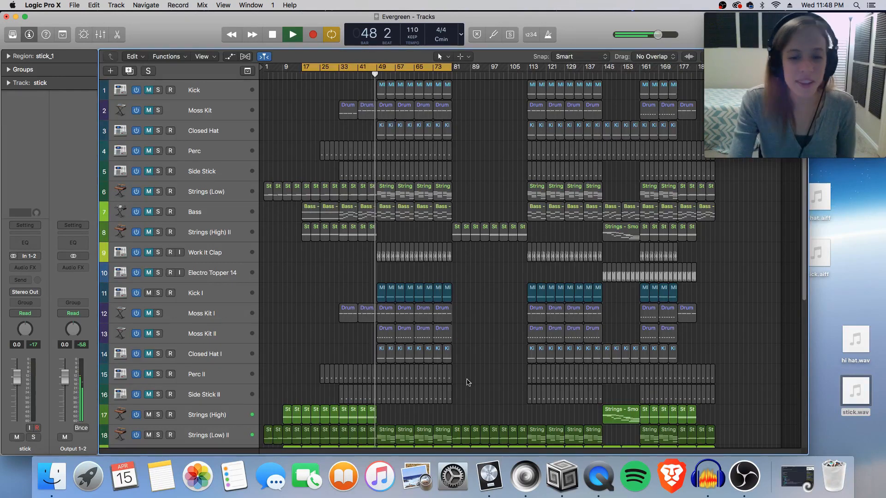
- Mute the perc pan, chirp pan, tap pan, hi hat and stick tracks
scroll(485, 355, "down", 10)
left_click_drag(148, 357, 150, 397)
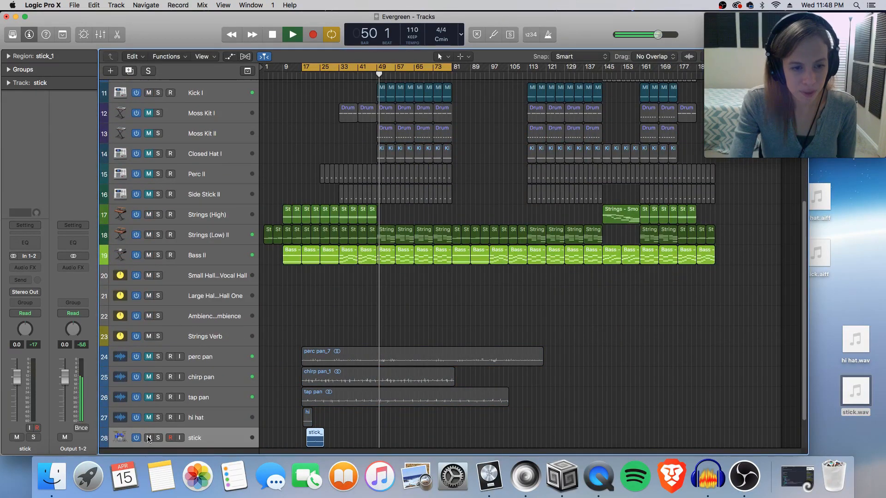
left_click(149, 438)
scroll(551, 311, "up", 10)
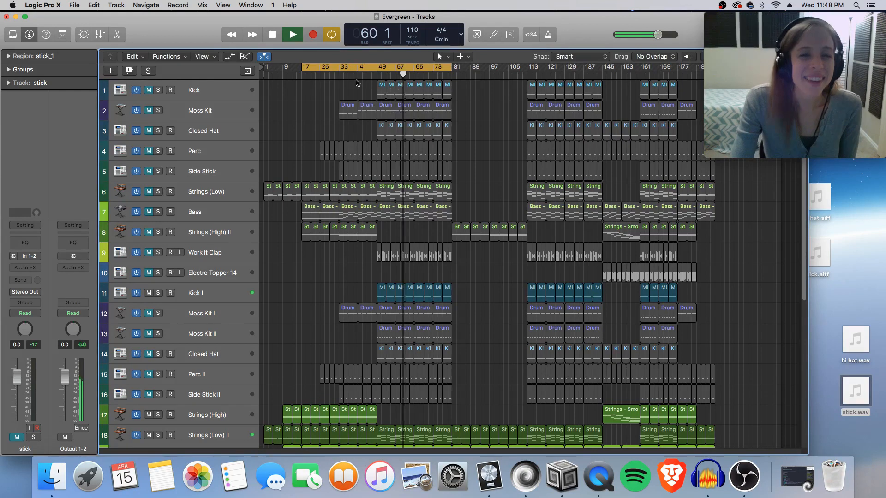
- Turn off the cycle range and let playback run on past bar 81
left_click(352, 65)
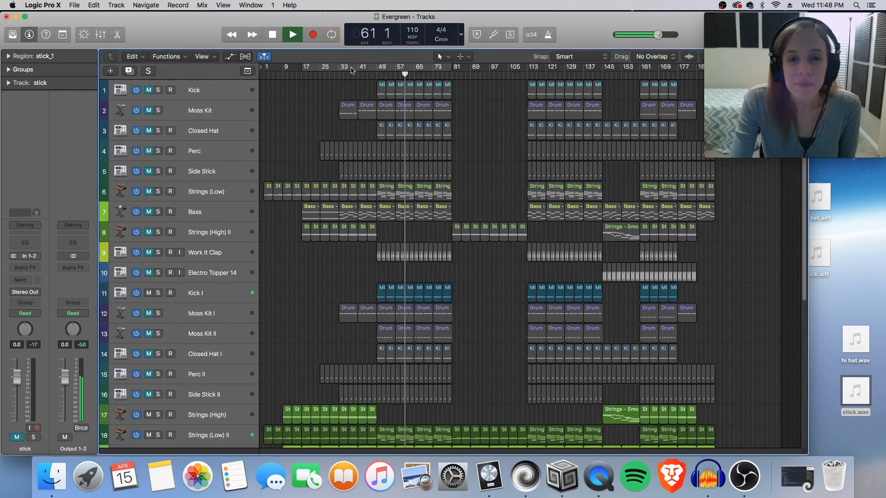
scroll(485, 231, "down", 3)
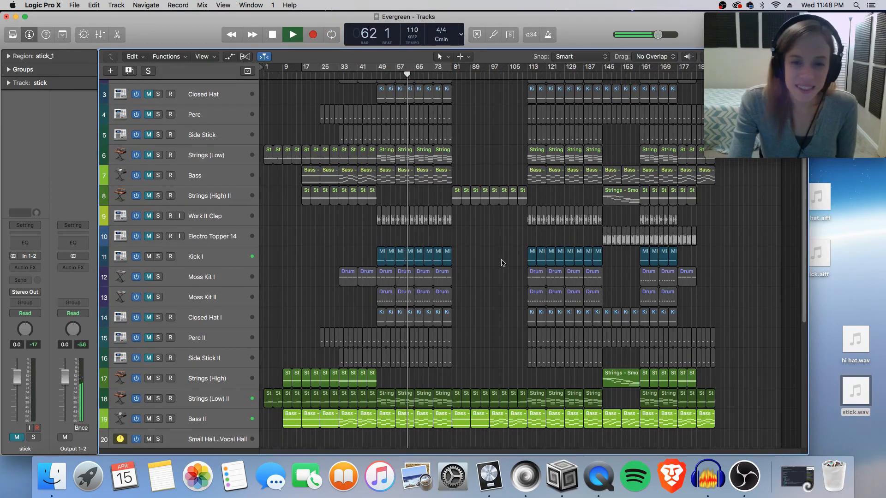
scroll(501, 257, "up", 3)
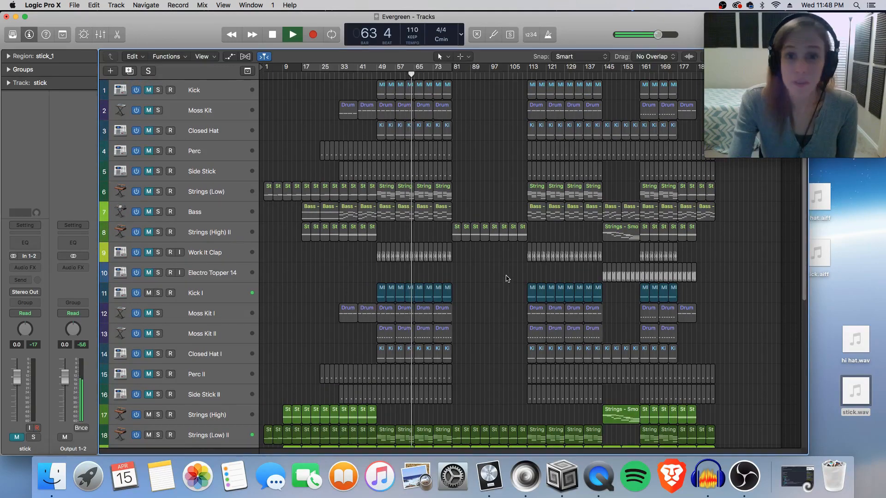
scroll(495, 244, "down", 4)
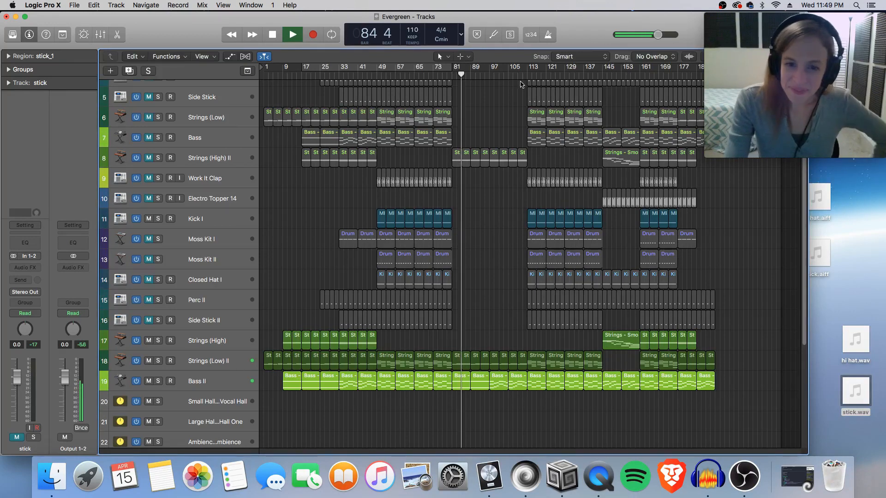
- Jump playback to just before bar 145 and listen to the ending while examining the instrument tracks
left_click(600, 75)
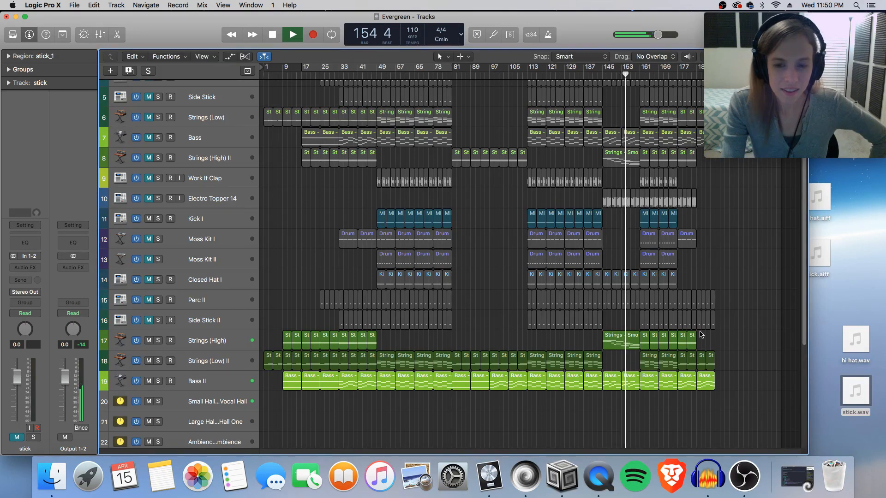
scroll(704, 331, "down", 2)
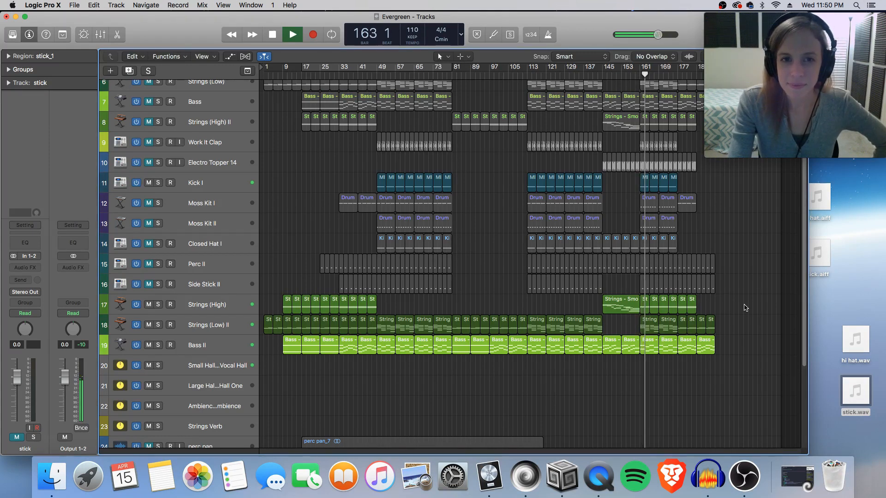
scroll(184, 303, "up", 3)
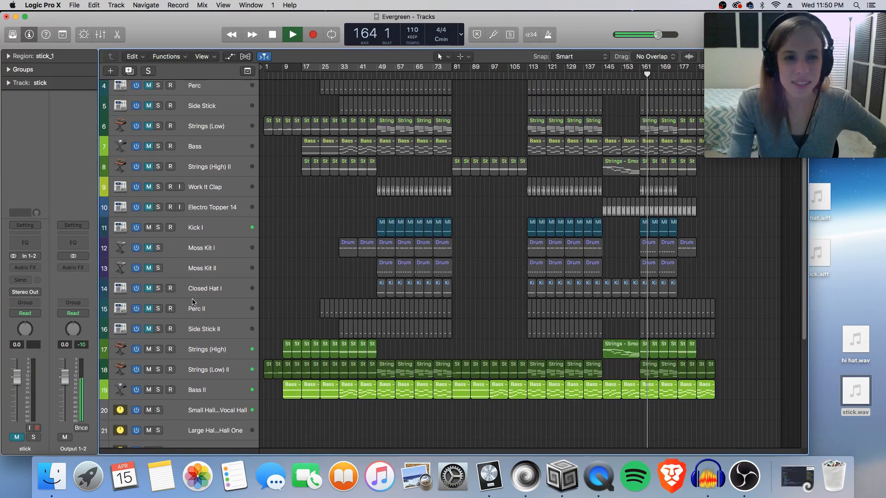
scroll(193, 301, "up", 3)
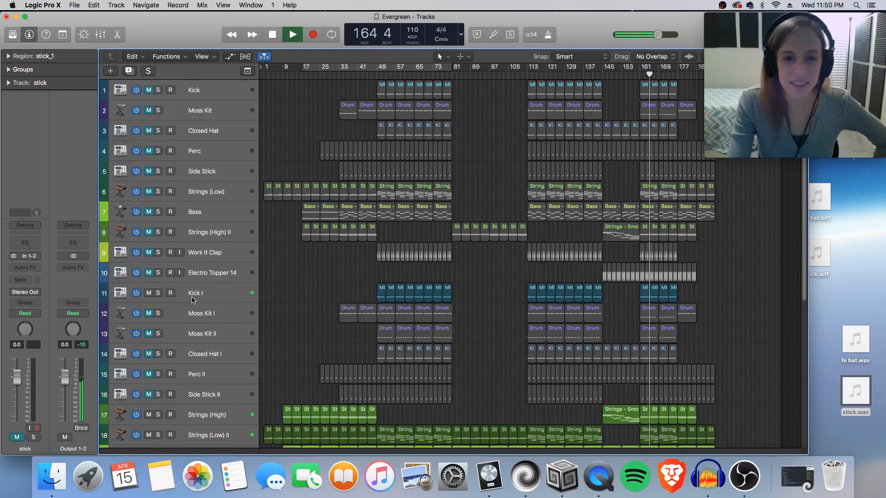
scroll(192, 301, "down", 4)
scroll(193, 299, "down", 7)
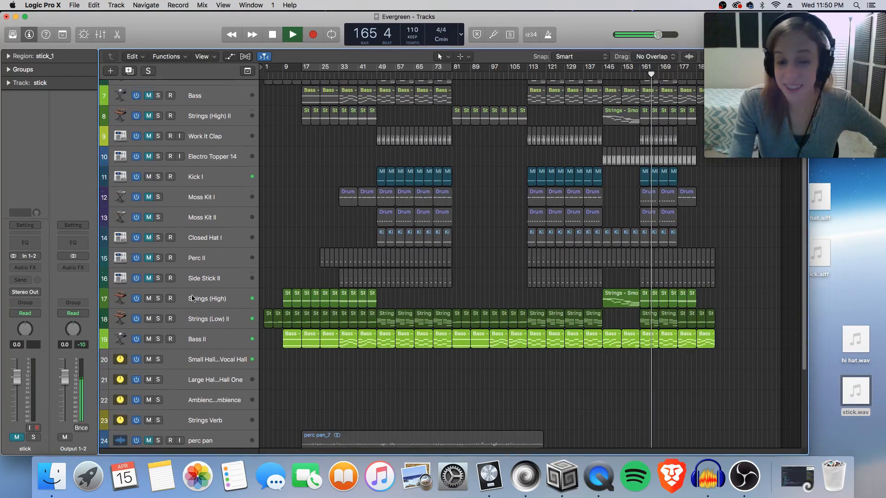
scroll(193, 298, "up", 6)
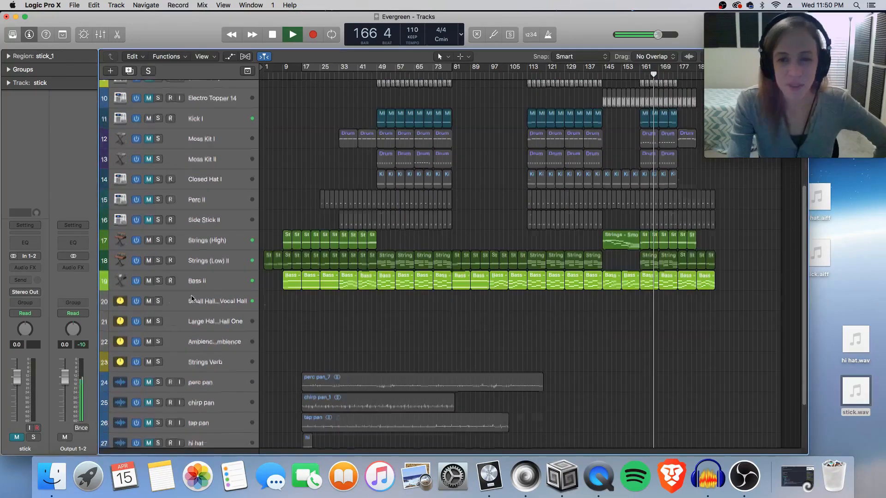
scroll(190, 295, "up", 3)
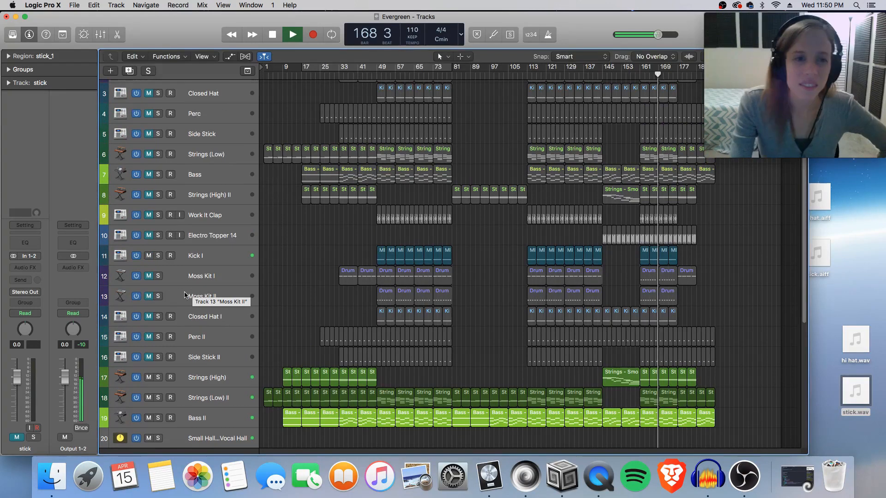
scroll(221, 331, "down", 2)
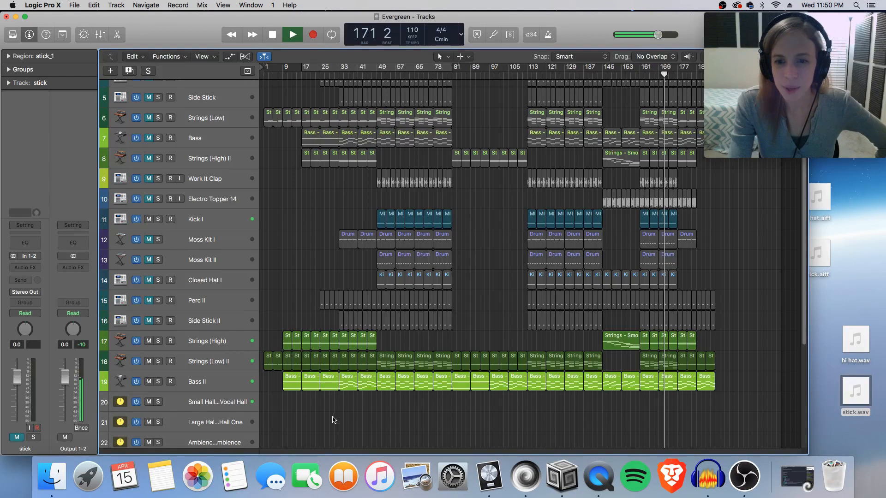
- Review the percussion tracks against the rest of the arrangement and stop playback at bar 180 beat 4
scroll(321, 412, "down", 1)
scroll(321, 412, "down", 7)
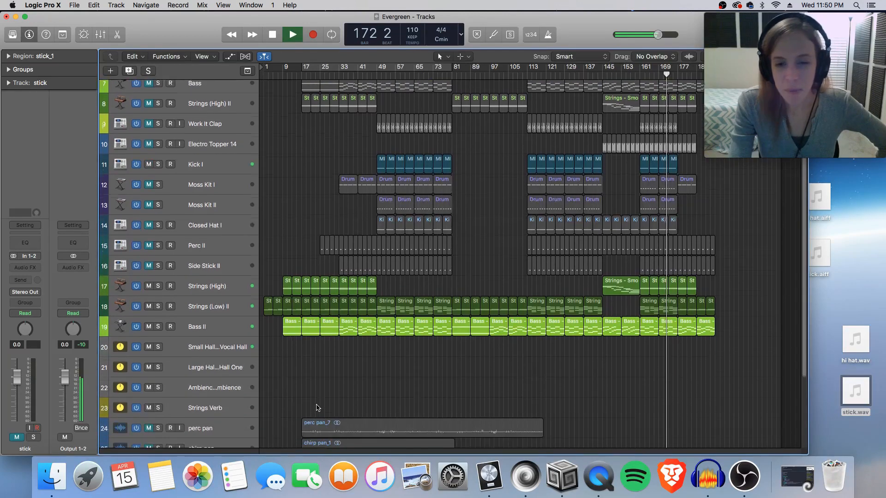
scroll(296, 398, "down", 1)
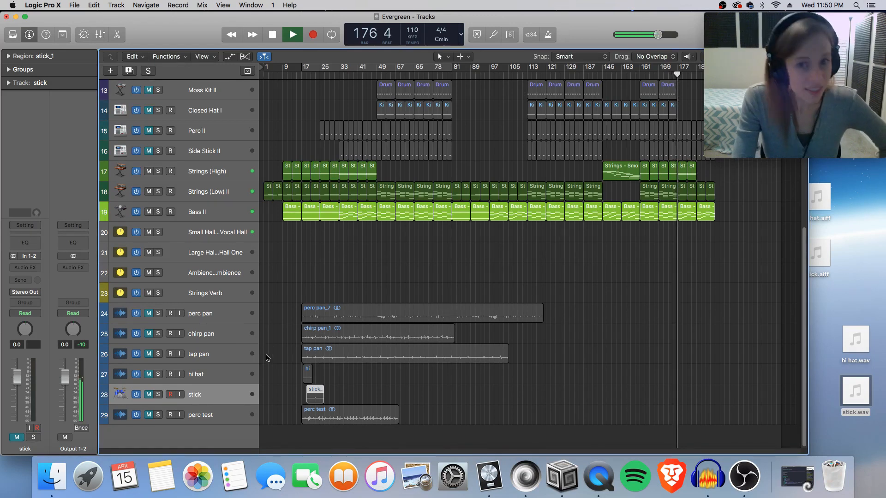
scroll(265, 393, "up", 6)
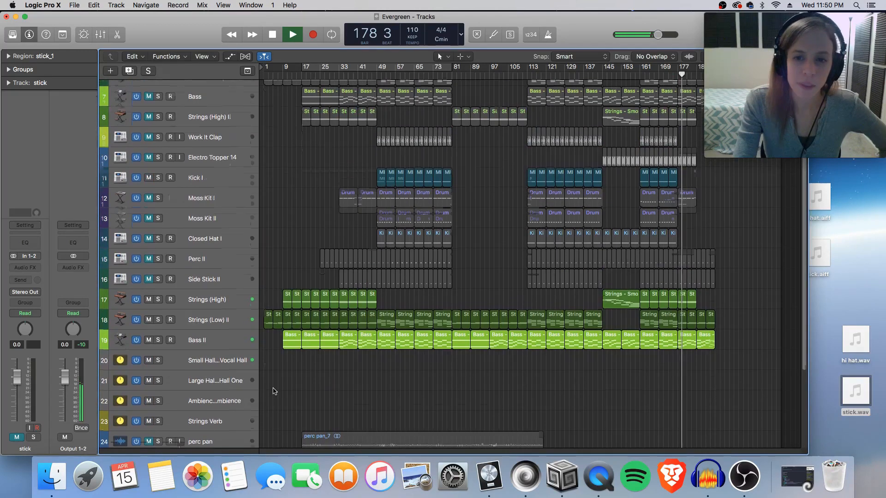
scroll(274, 391, "up", 5)
scroll(273, 389, "down", 9)
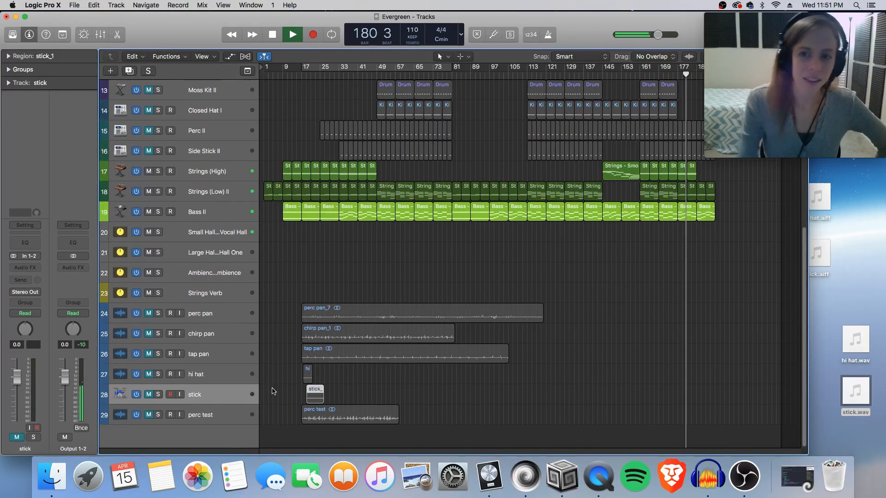
key("space")
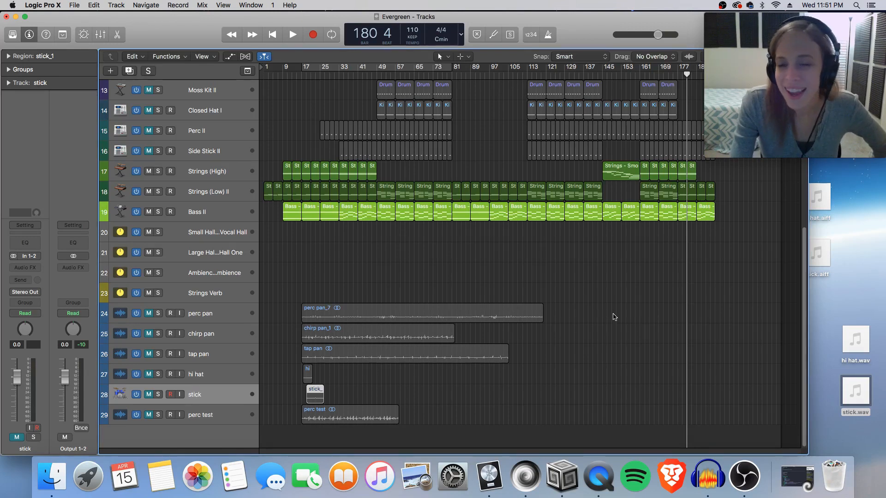
scroll(607, 341, "up", 2)
scroll(607, 351, "up", 3)
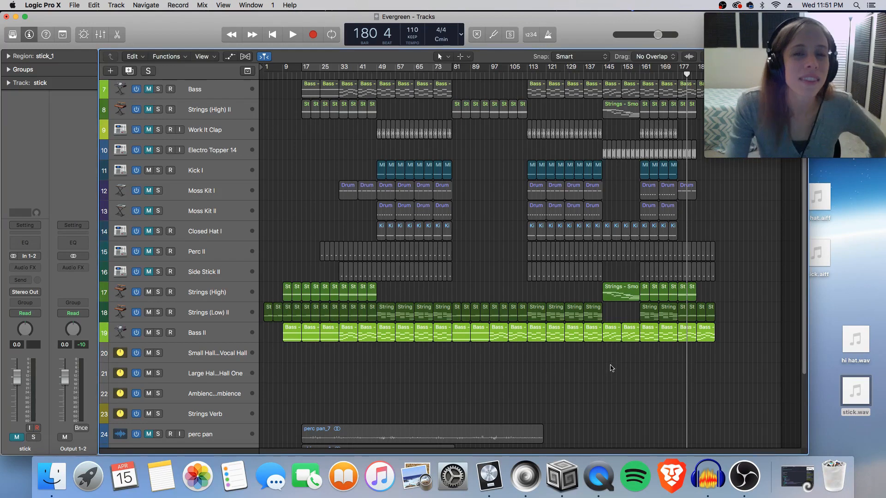
scroll(590, 393, "up", 2)
scroll(609, 392, "up", 3)
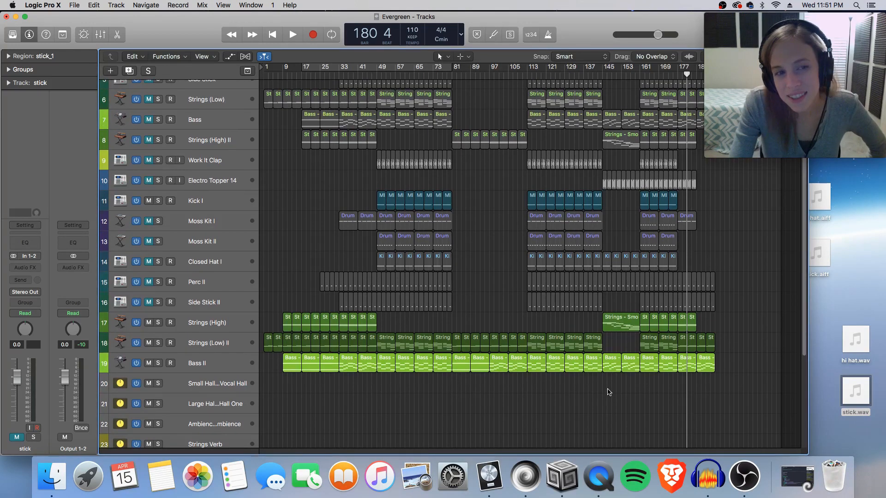